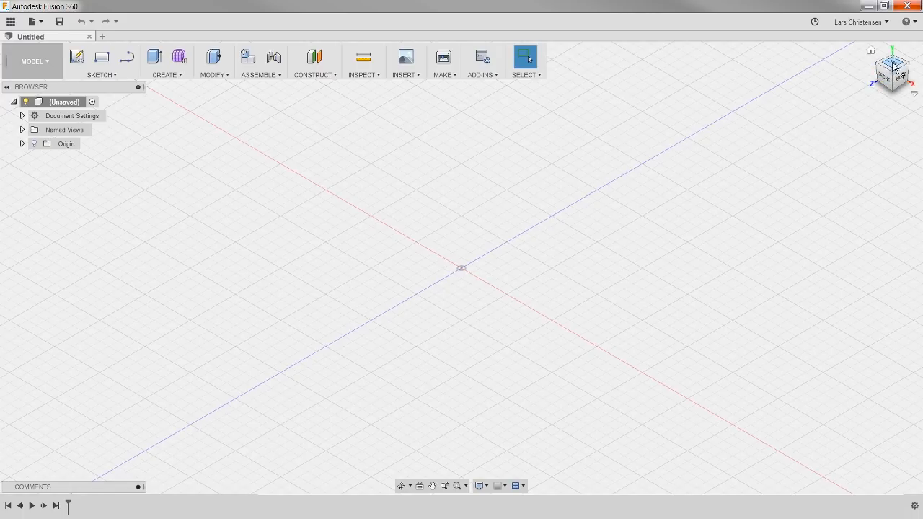
# Step: Set the view projection to Perspective with Ortho Faces and turn off the layout grid
pyautogui.rightClick(895, 67)
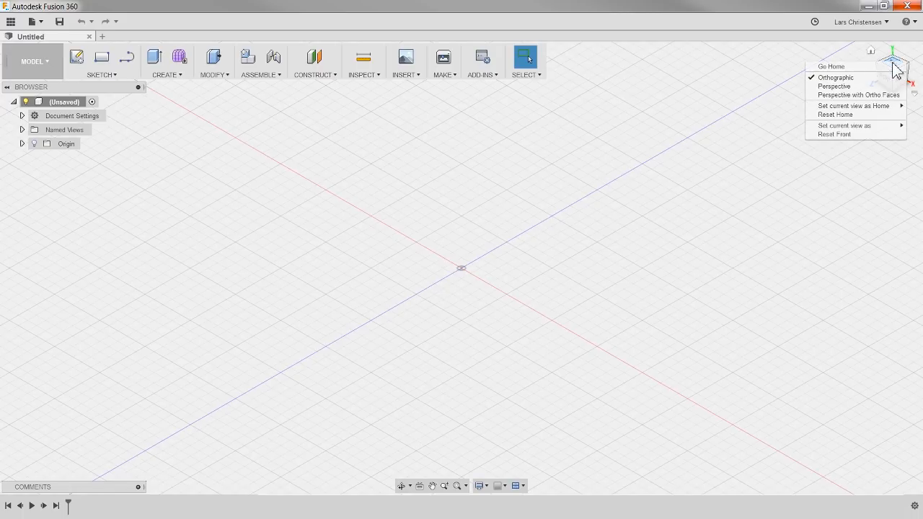
pyautogui.click(862, 96)
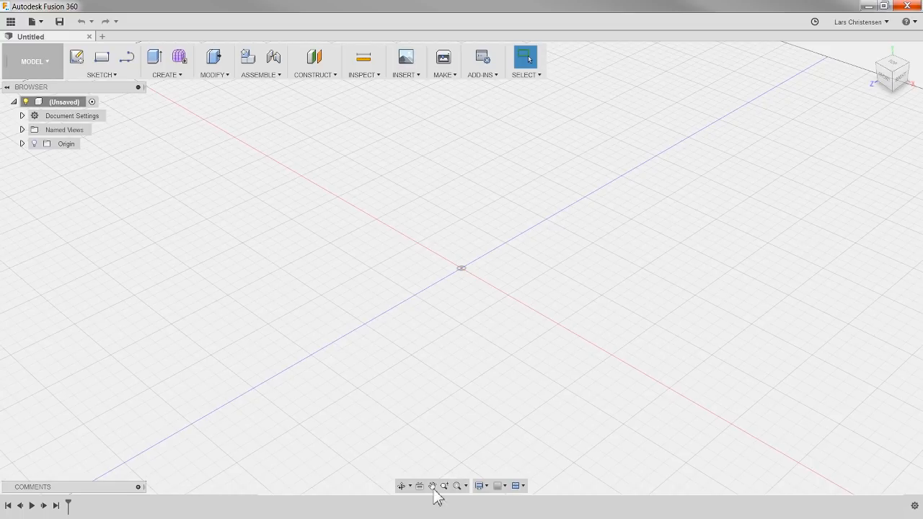
pyautogui.click(501, 487)
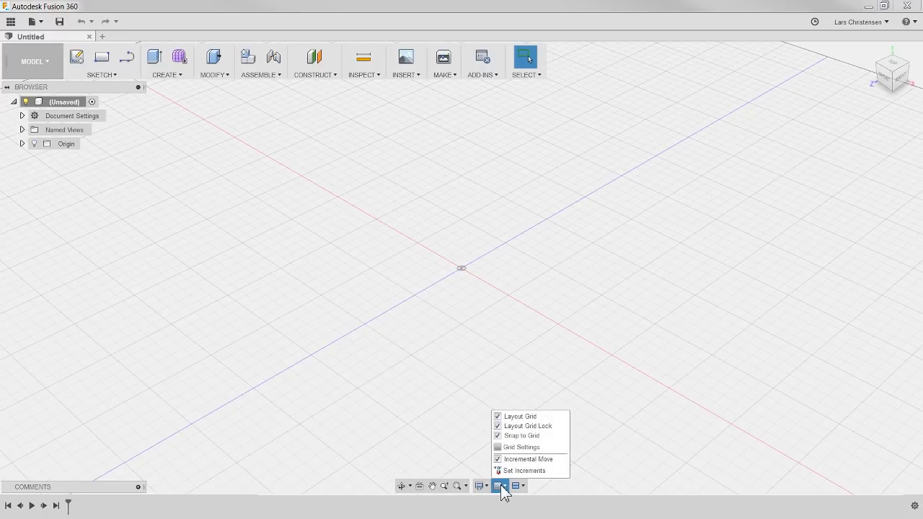
pyautogui.click(497, 417)
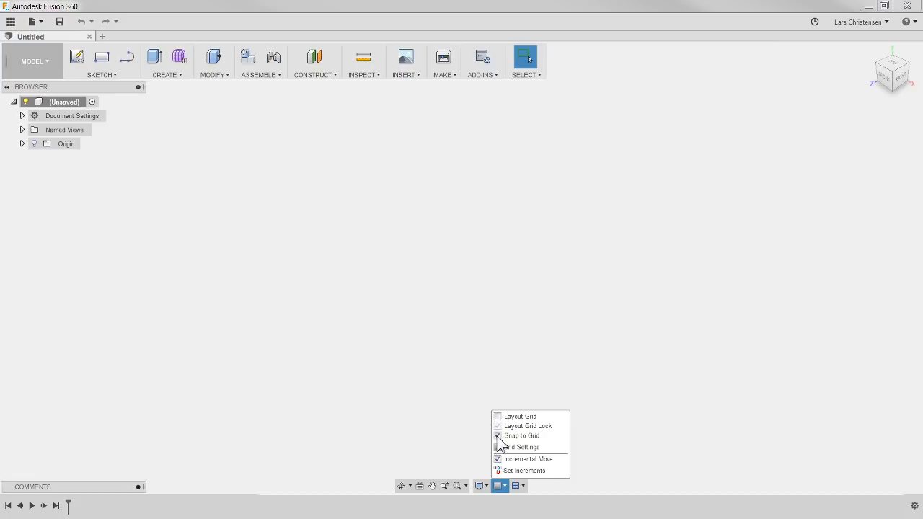
pyautogui.click(403, 364)
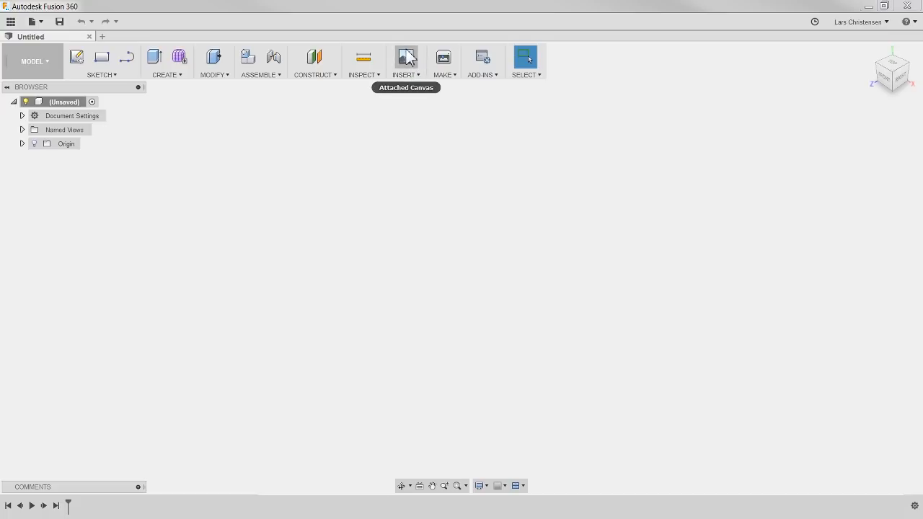
# Step: Attach the image prod_3567431105.jpg as a canvas on the XY plane
pyautogui.moveTo(409, 59)
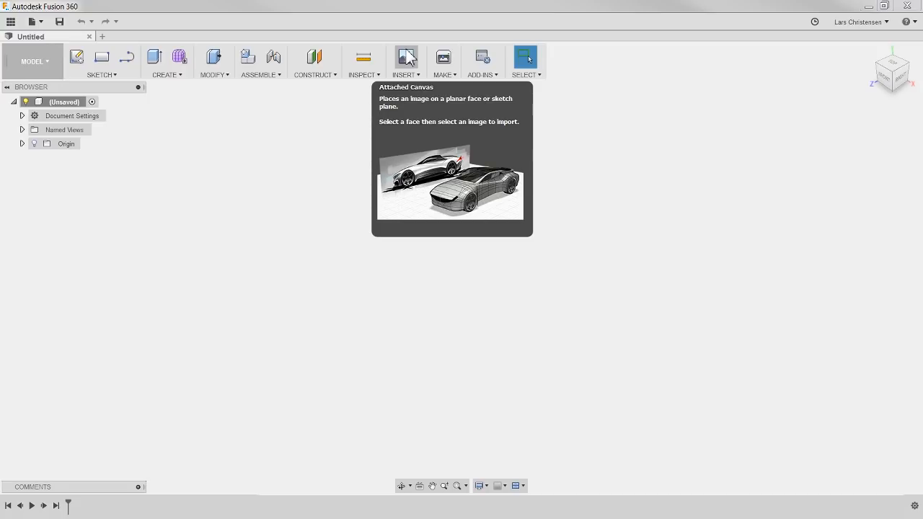
pyautogui.click(407, 60)
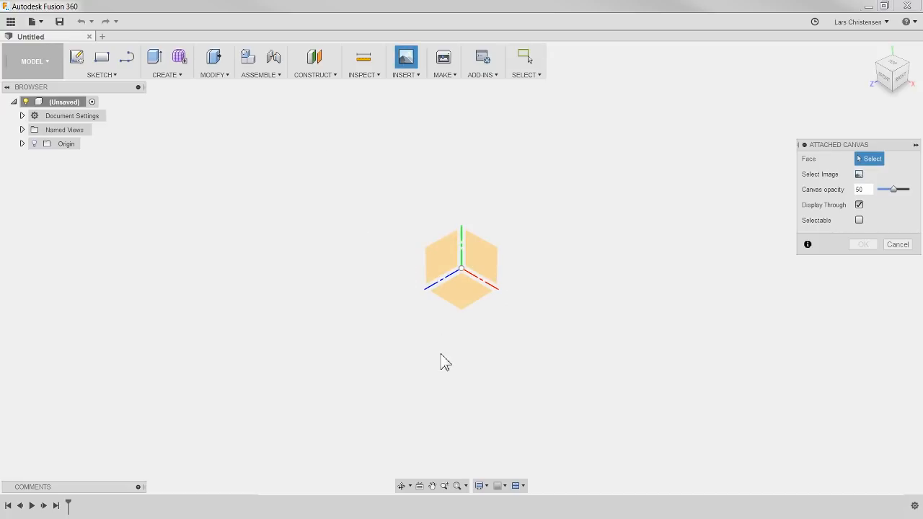
pyautogui.click(483, 265)
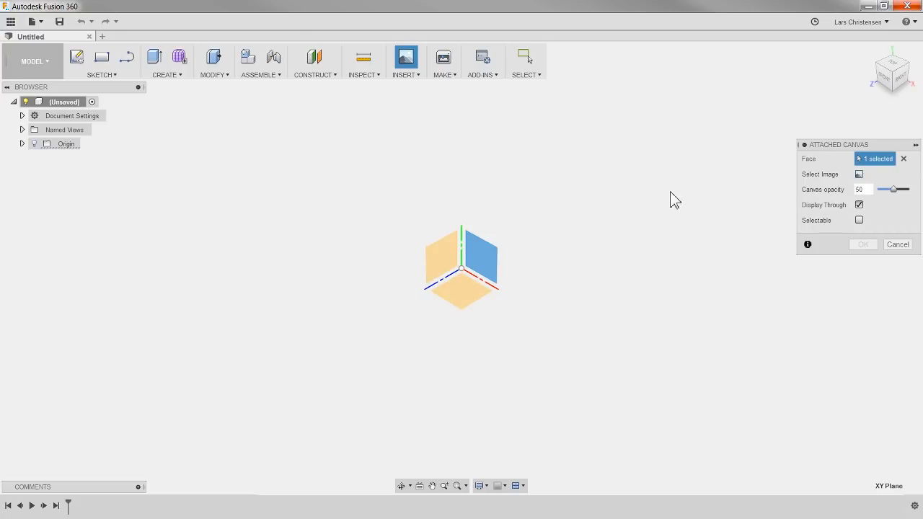
pyautogui.click(859, 174)
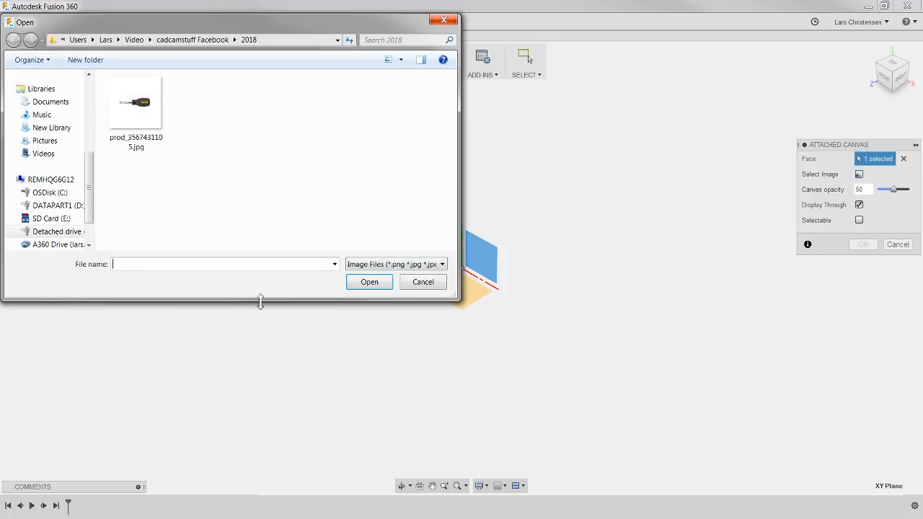
pyautogui.click(134, 122)
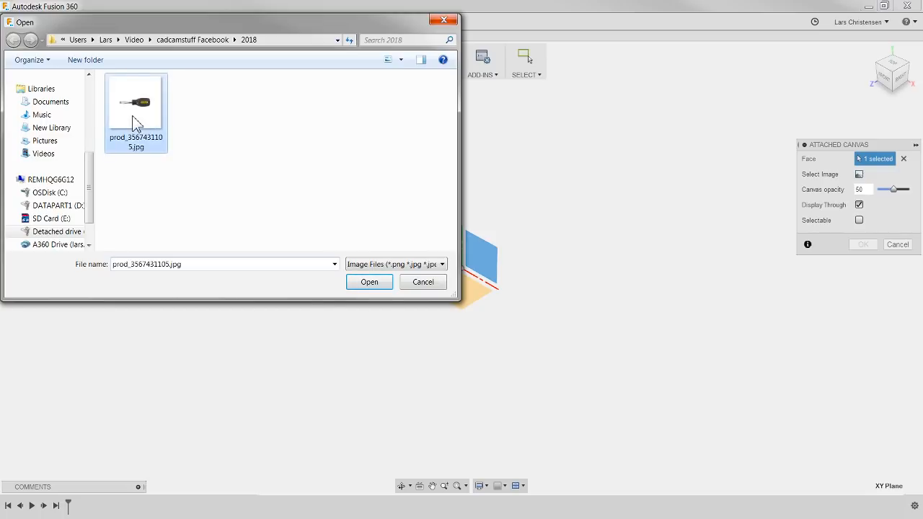
pyautogui.click(369, 283)
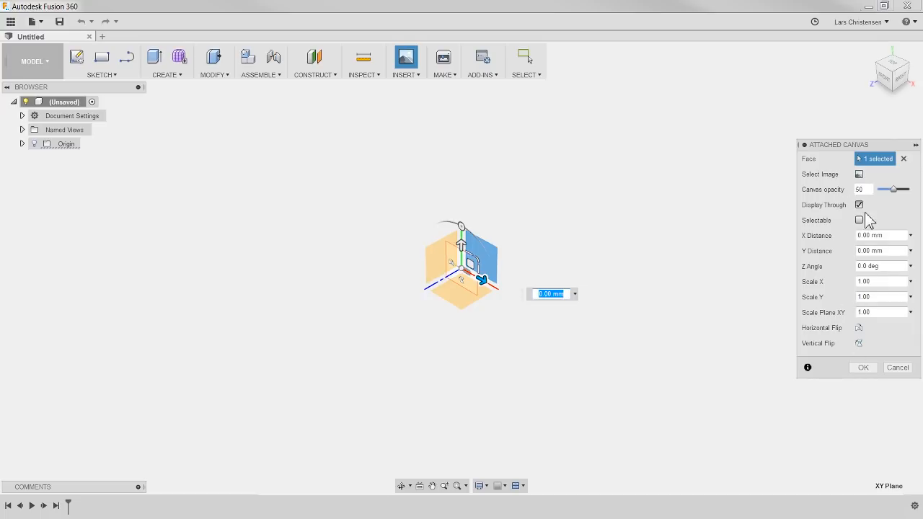
# Step: Look at the screwdriver canvas from the front and shift it to an X distance of -3.00 mm
pyautogui.click(884, 75)
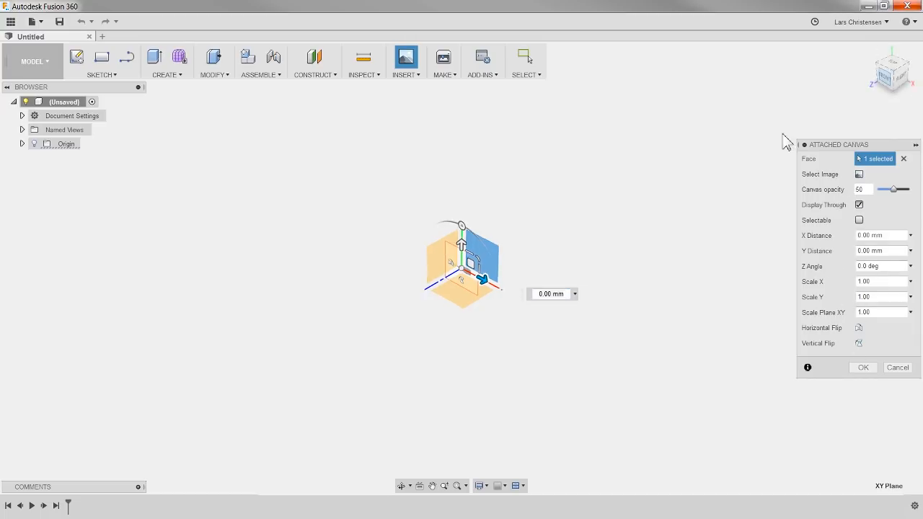
pyautogui.scroll(7, 467, 264)
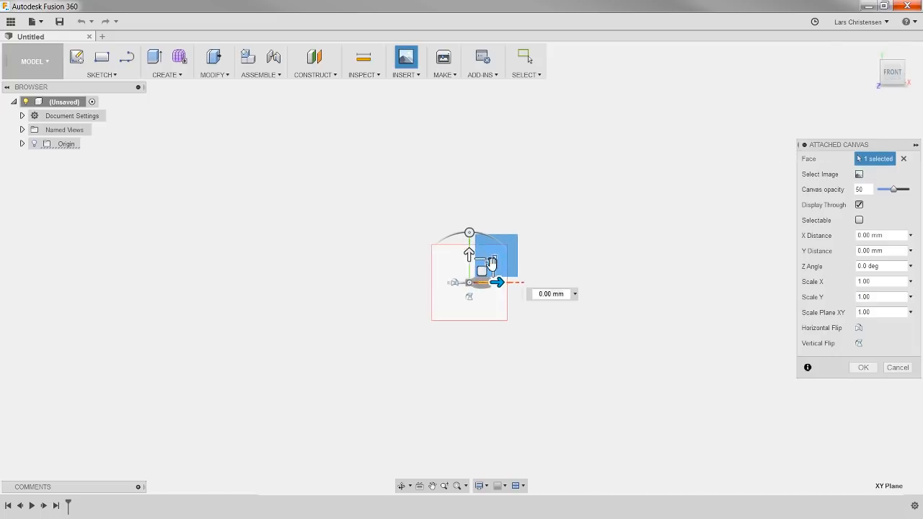
pyautogui.scroll(2, 503, 312)
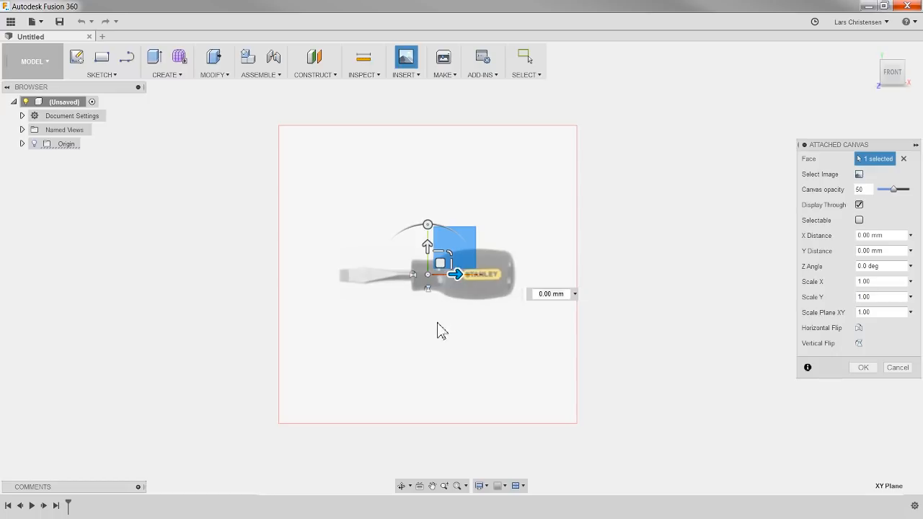
pyautogui.click(427, 226)
pyautogui.moveTo(427, 226)
pyautogui.mouseDown()
pyautogui.moveTo(447, 231)
pyautogui.moveTo(428, 226)
pyautogui.mouseUp()
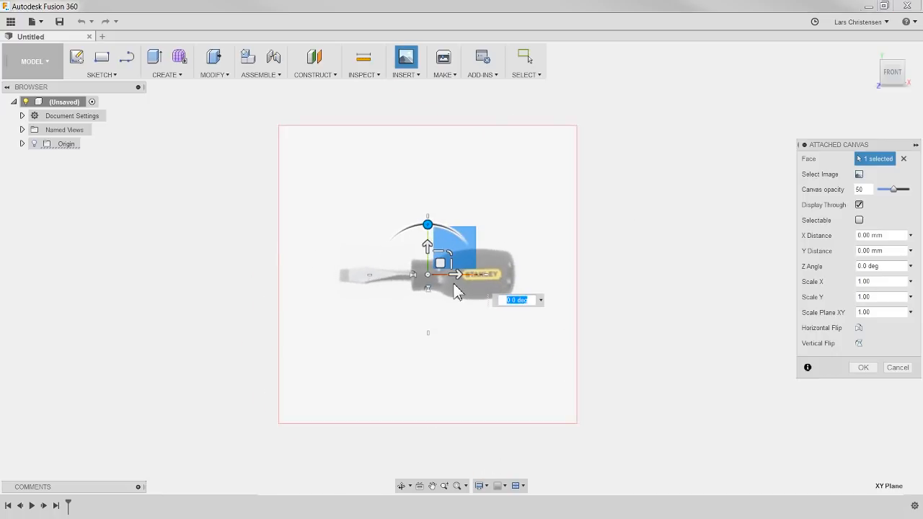
pyautogui.moveTo(450, 254); pyautogui.dragTo(481, 273)
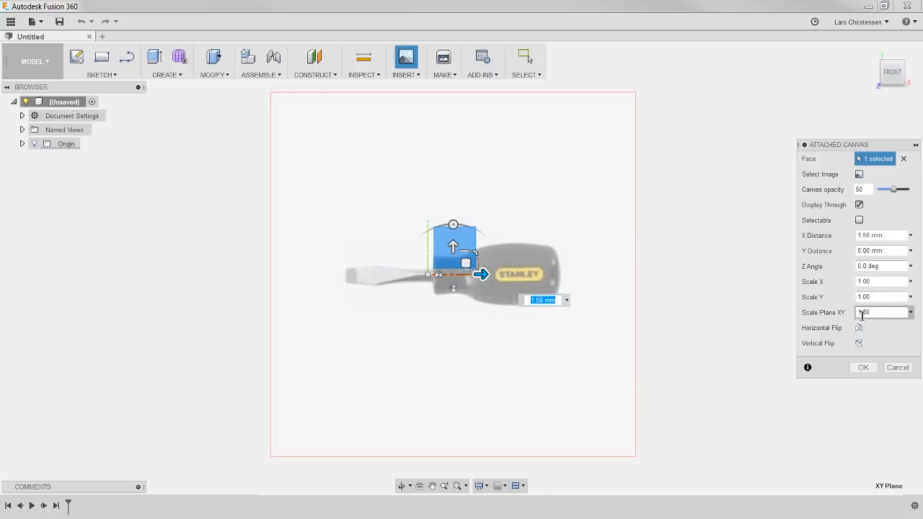
pyautogui.moveTo(490, 276); pyautogui.dragTo(405, 275)
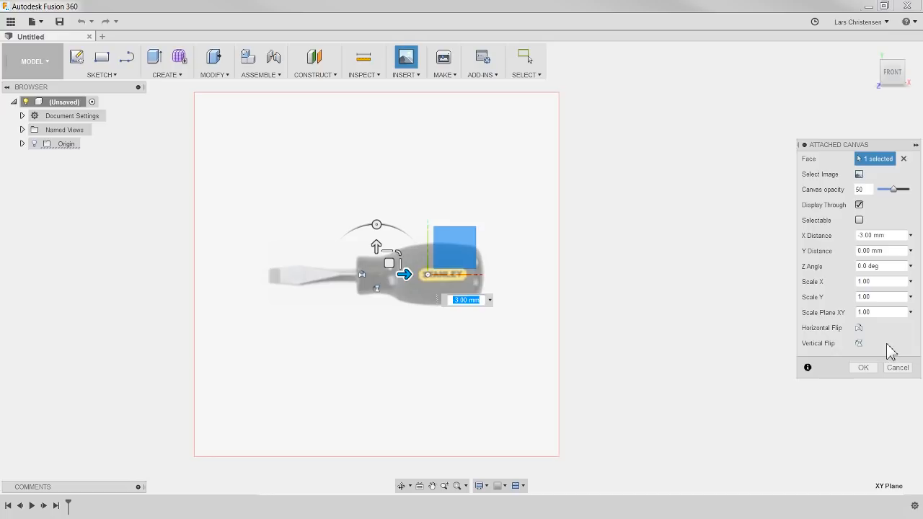
# Step: Set the canvas opacity to 52, place the canvas, and expand the Canvases folder
pyautogui.click(862, 368)
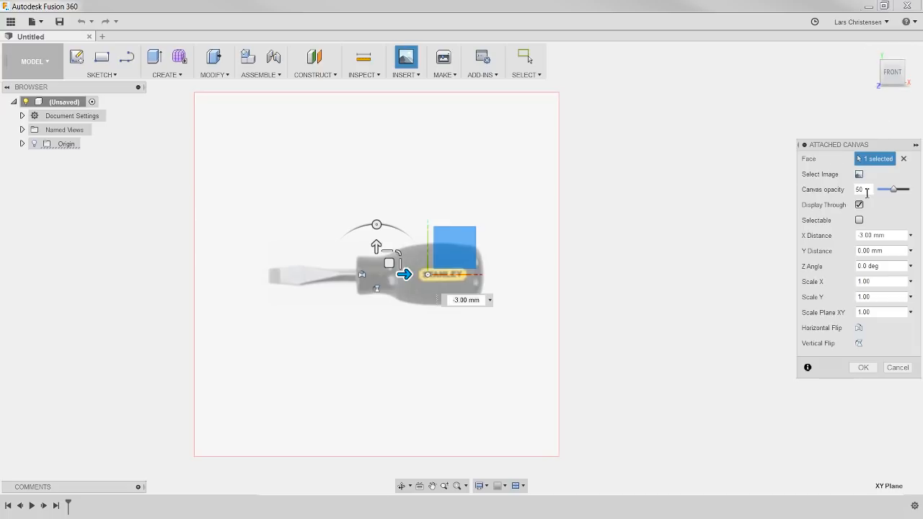
pyautogui.moveTo(894, 190)
pyautogui.mouseDown()
pyautogui.moveTo(919, 199)
pyautogui.moveTo(879, 193)
pyautogui.moveTo(899, 204)
pyautogui.mouseUp()
pyautogui.click(864, 369)
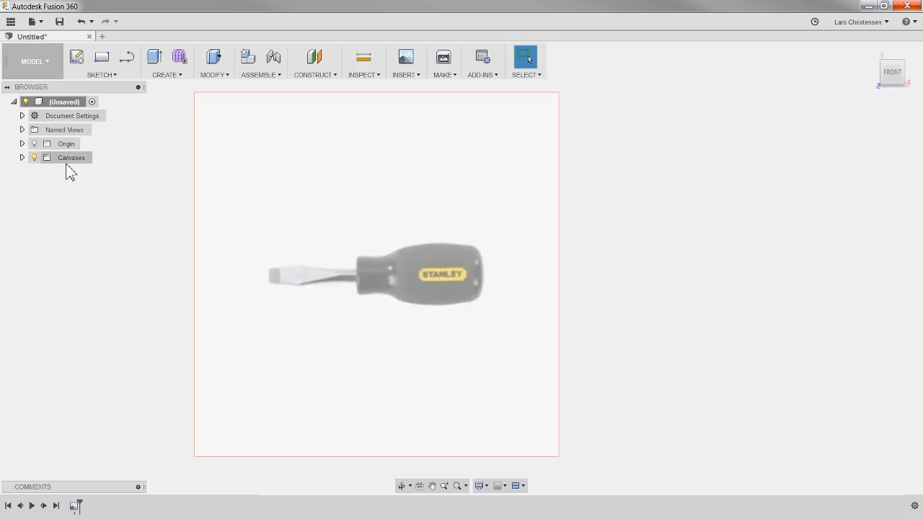
pyautogui.click(22, 157)
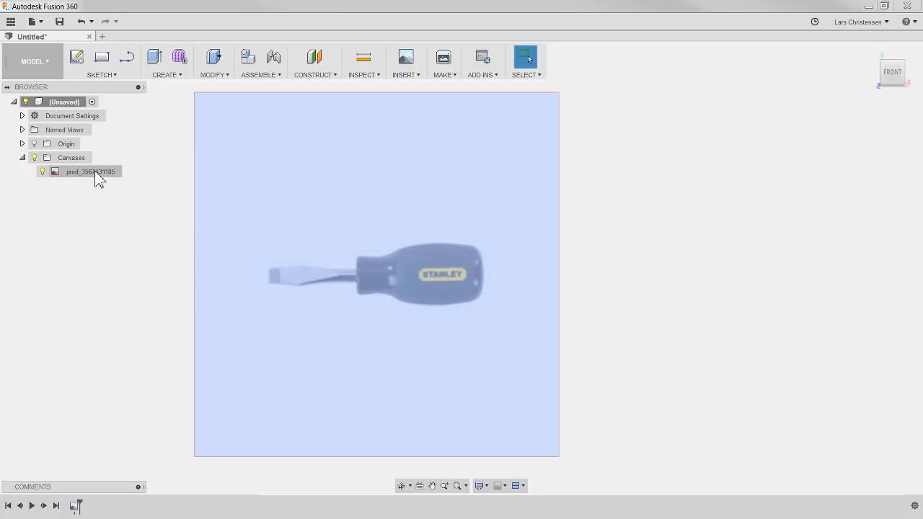
pyautogui.rightClick(106, 174)
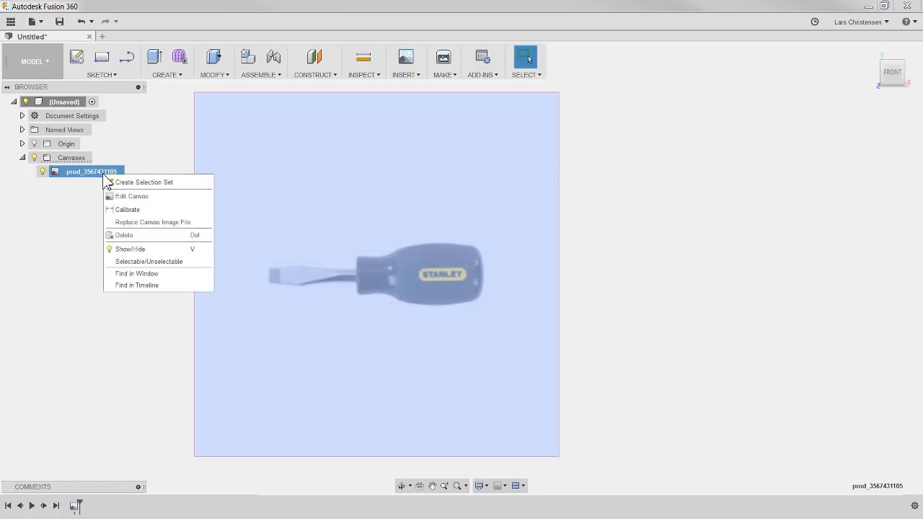
pyautogui.click(140, 199)
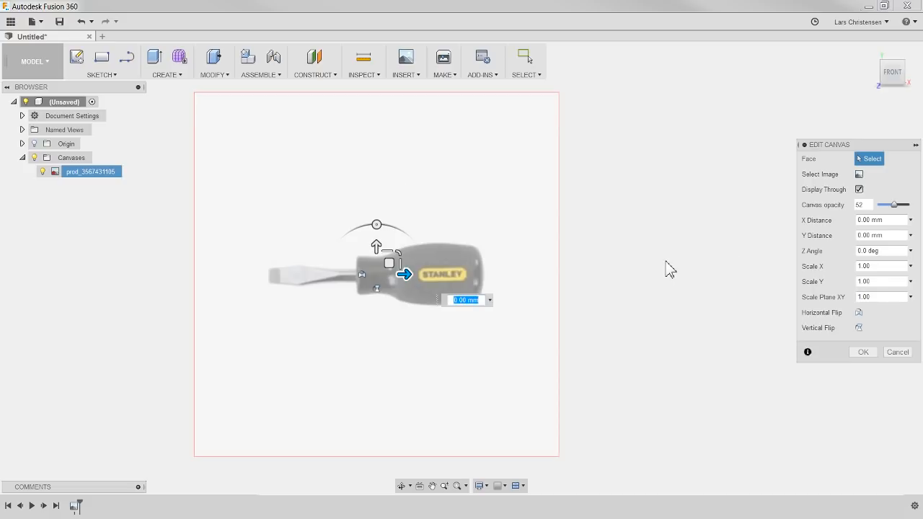
pyautogui.click(898, 353)
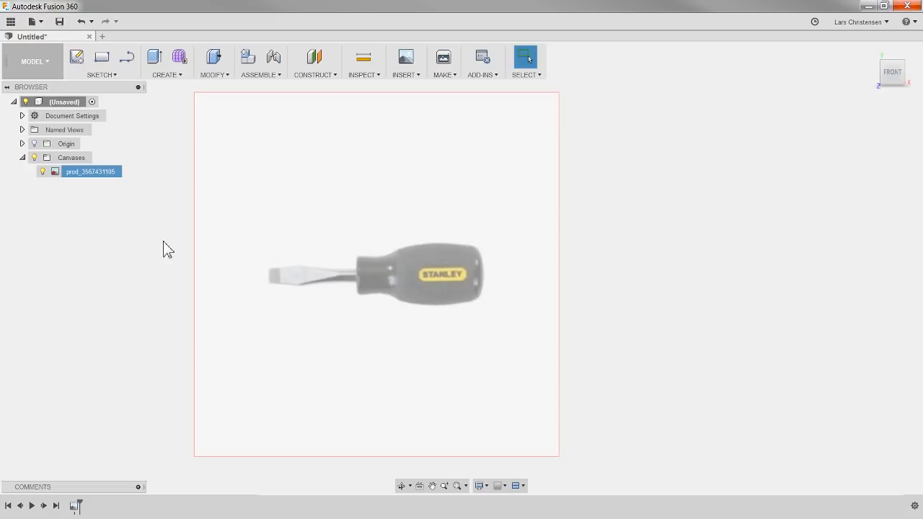
# Step: Calibrate the canvas so the screwdriver measures 100 mm from the handle's end to the blade tip
pyautogui.rightClick(80, 174)
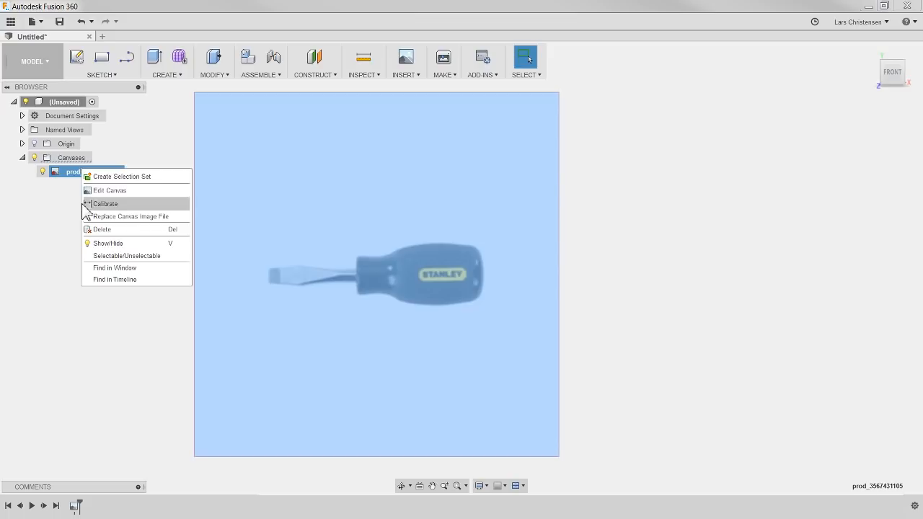
pyautogui.click(128, 204)
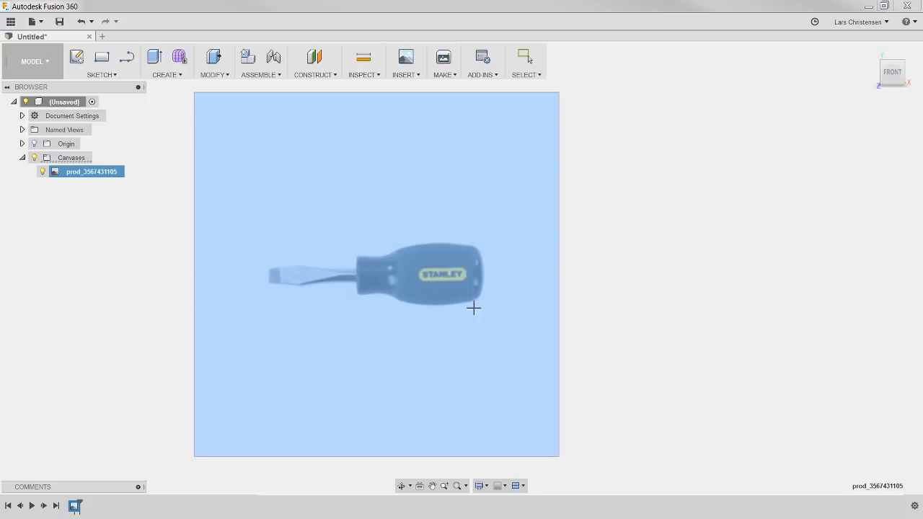
pyautogui.scroll(3, 358, 274)
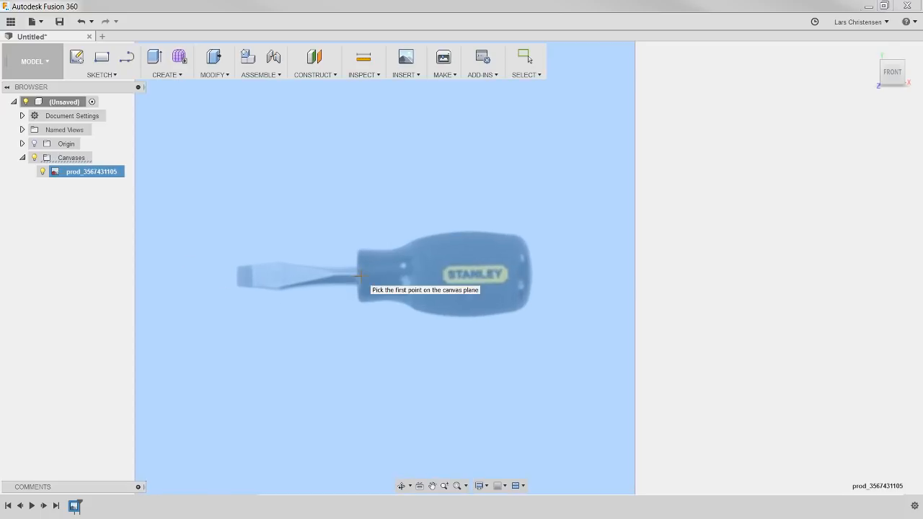
pyautogui.scroll(1, 358, 275)
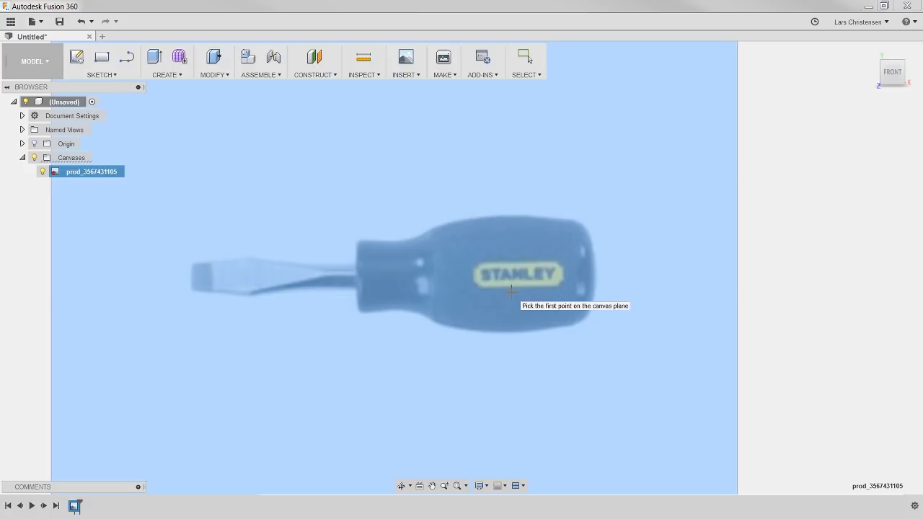
pyautogui.click(597, 276)
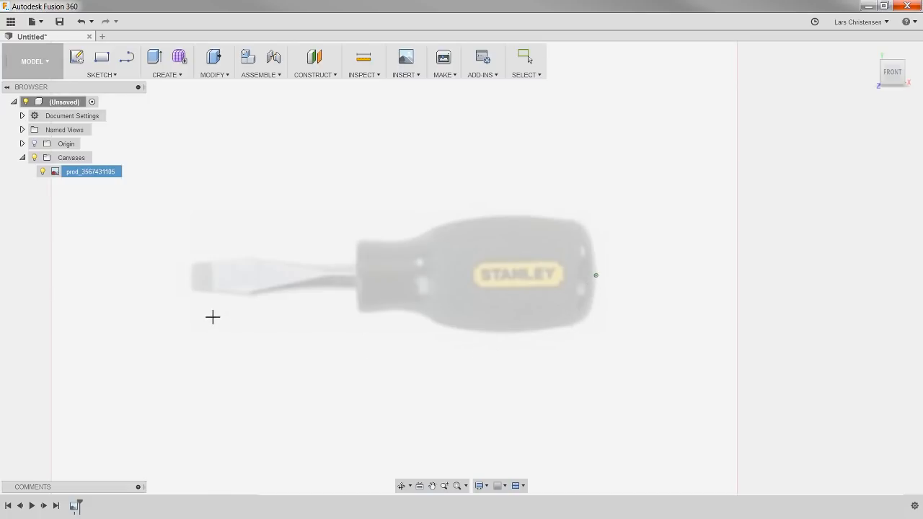
pyautogui.click(191, 279)
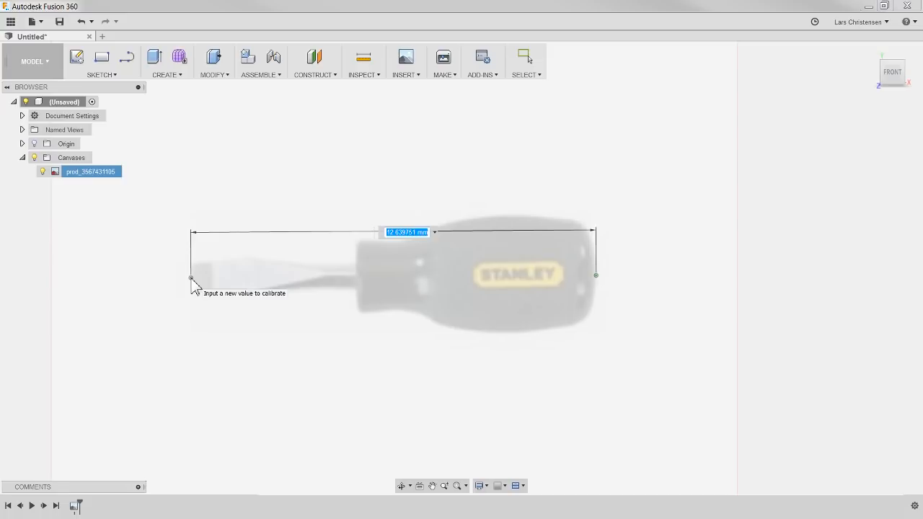
pyautogui.write('100')
pyautogui.press('Return')
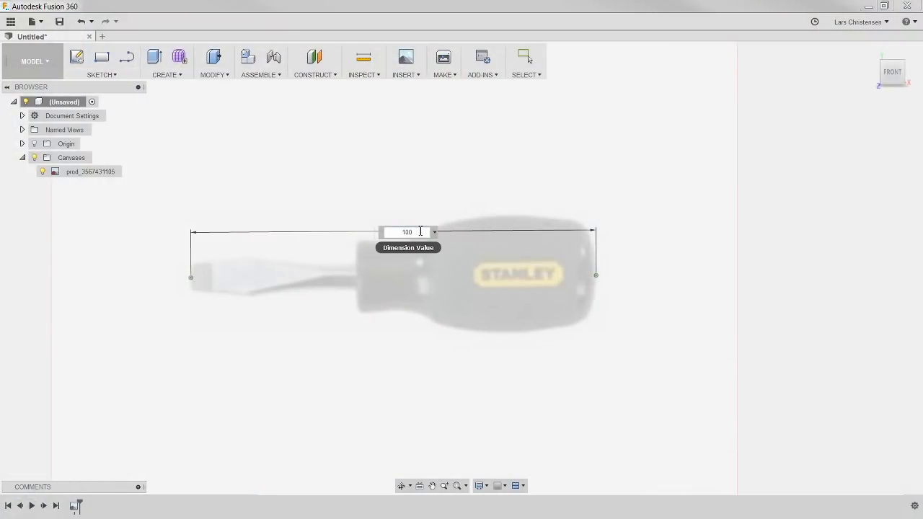
pyautogui.press('Return')
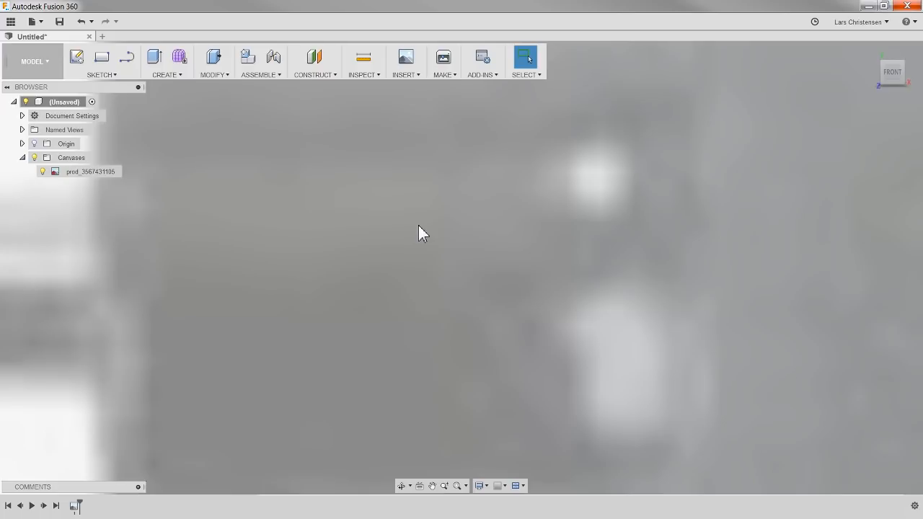
# Step: Show the origin planes and axes over the whole calibrated screwdriver canvas
pyautogui.scroll(-5, 402, 299)
pyautogui.scroll(-10, 405, 308)
pyautogui.scroll(-4, 440, 343)
pyautogui.scroll(2, 431, 368)
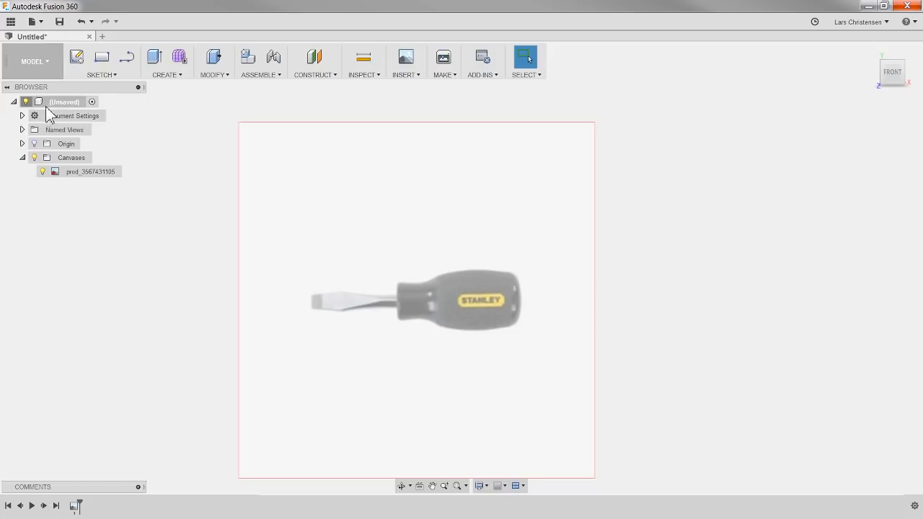
pyautogui.click(60, 144)
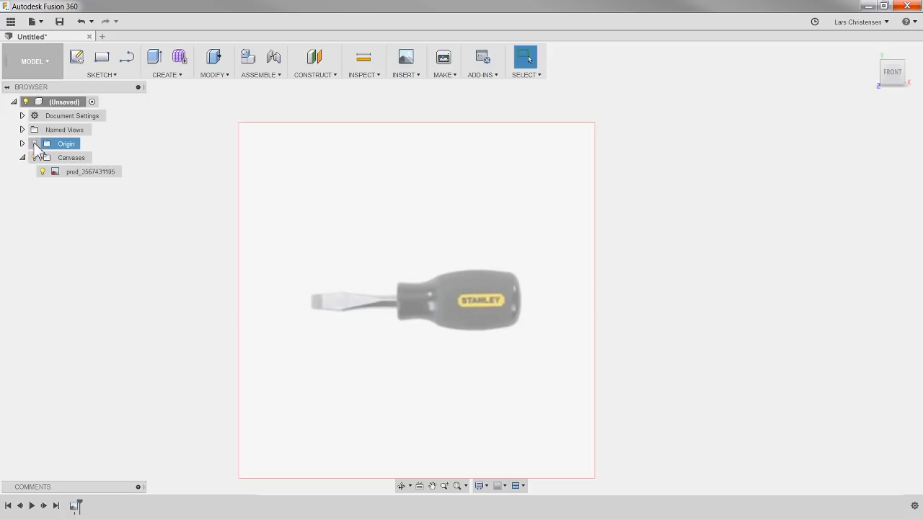
pyautogui.click(34, 144)
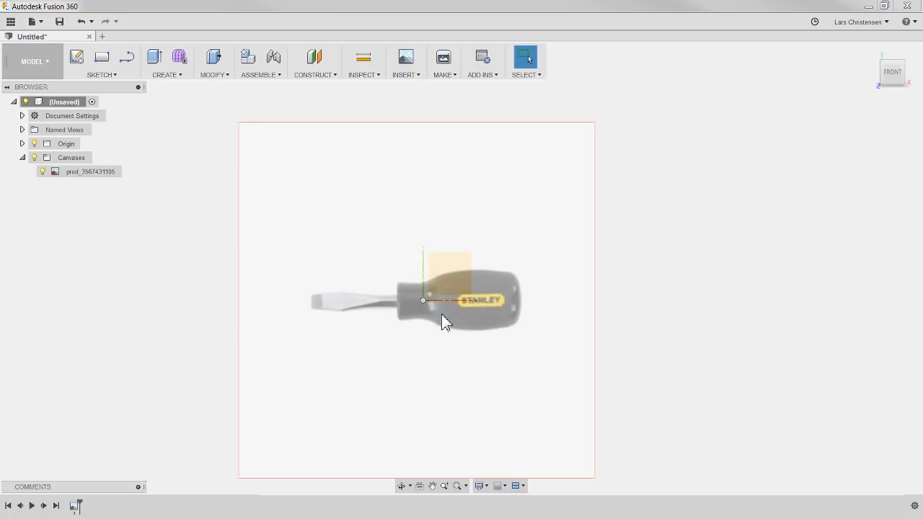
# Step: Reposition the screwdriver canvas at X 12.348 mm and Y 0.219 mm so the handle's blade-side end meets the origin on its centerline
pyautogui.click(103, 176)
pyautogui.rightClick(105, 177)
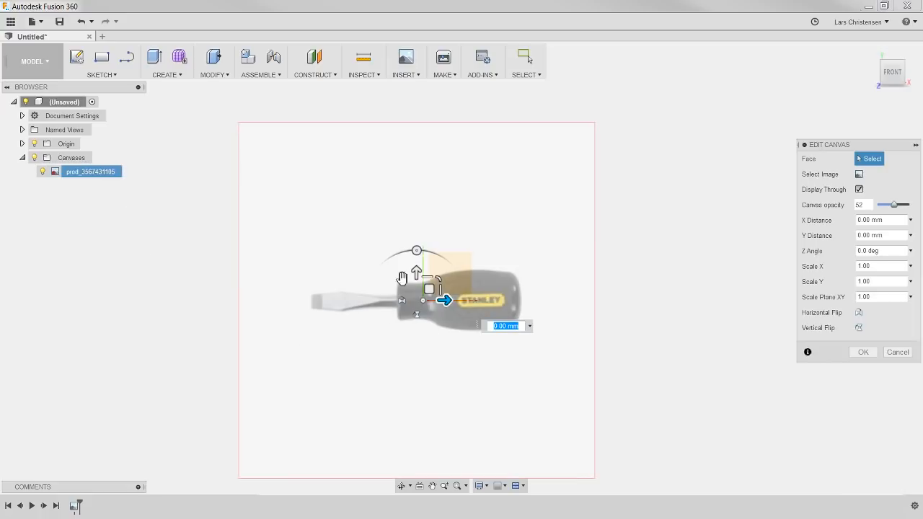
pyautogui.scroll(3, 429, 322)
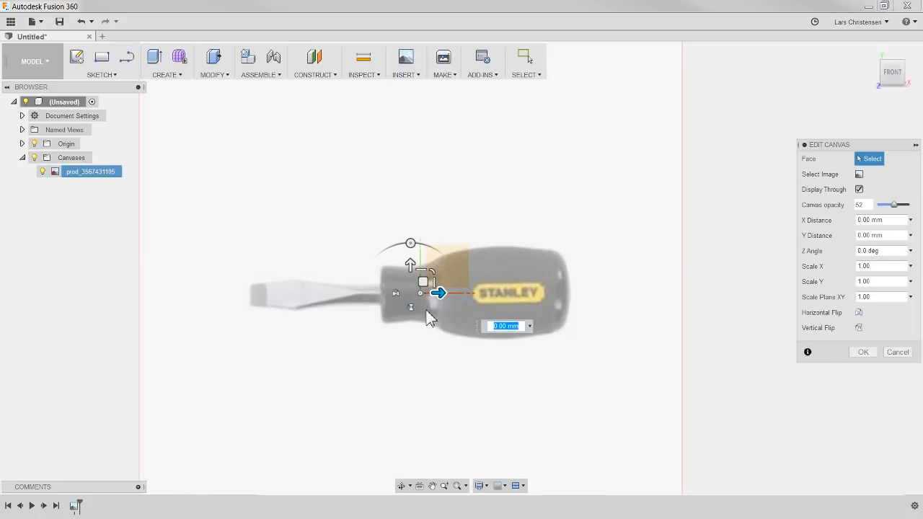
pyautogui.scroll(2, 429, 320)
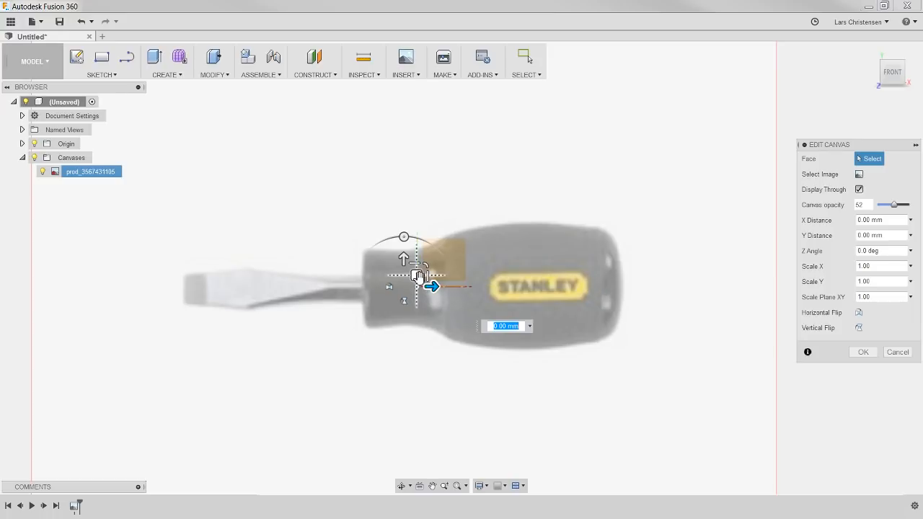
pyautogui.moveTo(418, 279); pyautogui.dragTo(524, 330)
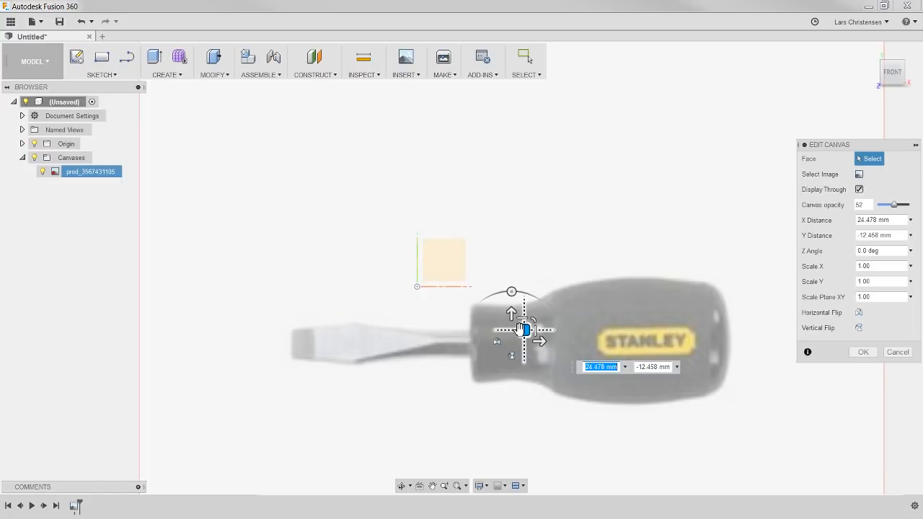
pyautogui.moveTo(524, 330); pyautogui.dragTo(470, 275)
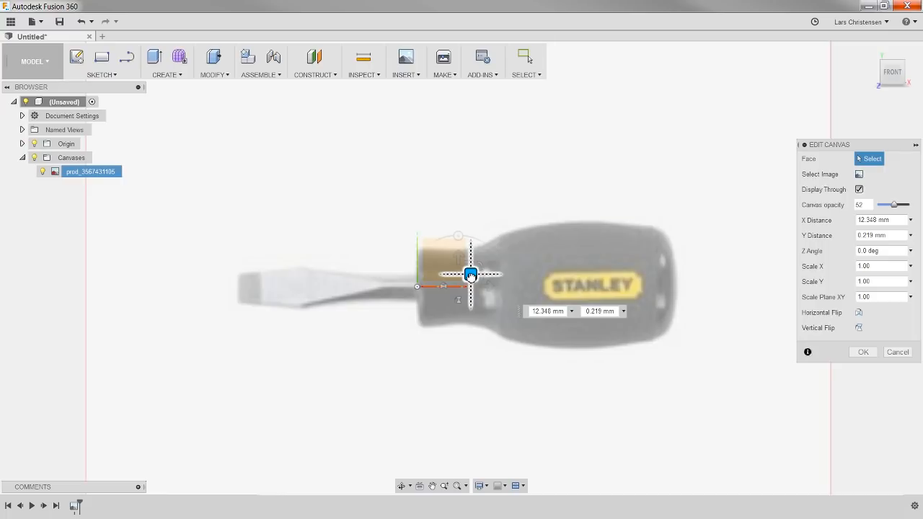
pyautogui.moveTo(470, 275); pyautogui.dragTo(470, 276)
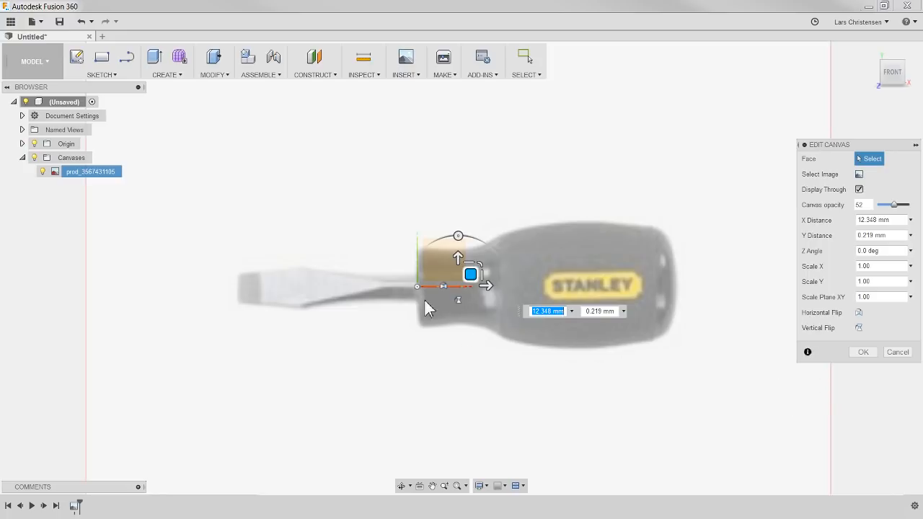
pyautogui.click(864, 352)
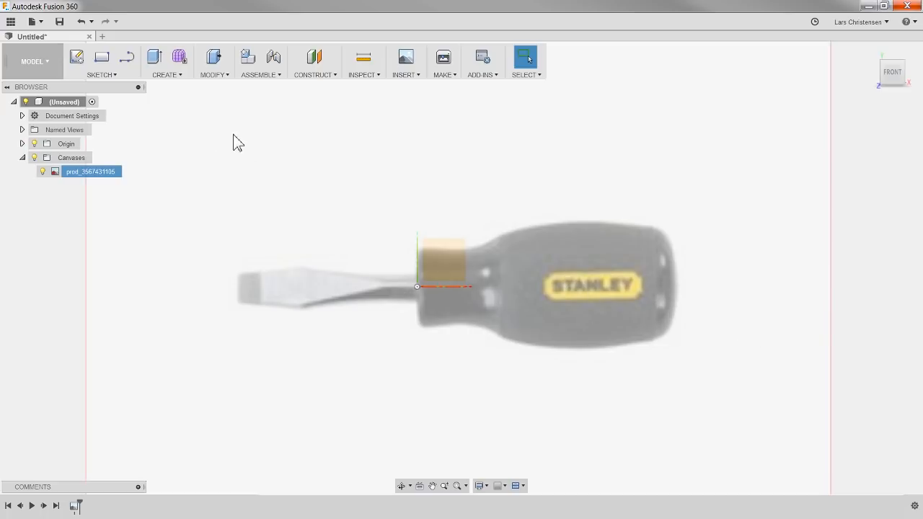
pyautogui.click(172, 76)
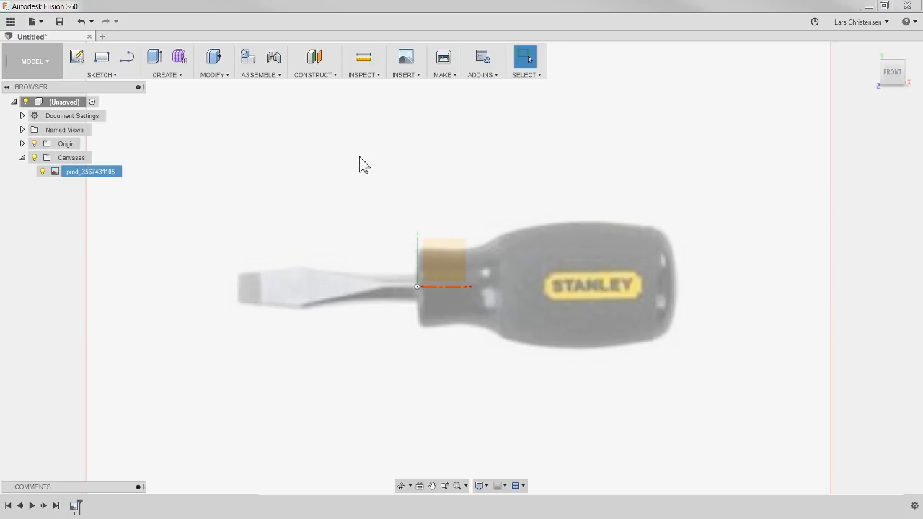
pyautogui.click(166, 77)
# Step: Create a sketch on the front origin plane, over the screwdriver canvas
pyautogui.click(126, 62)
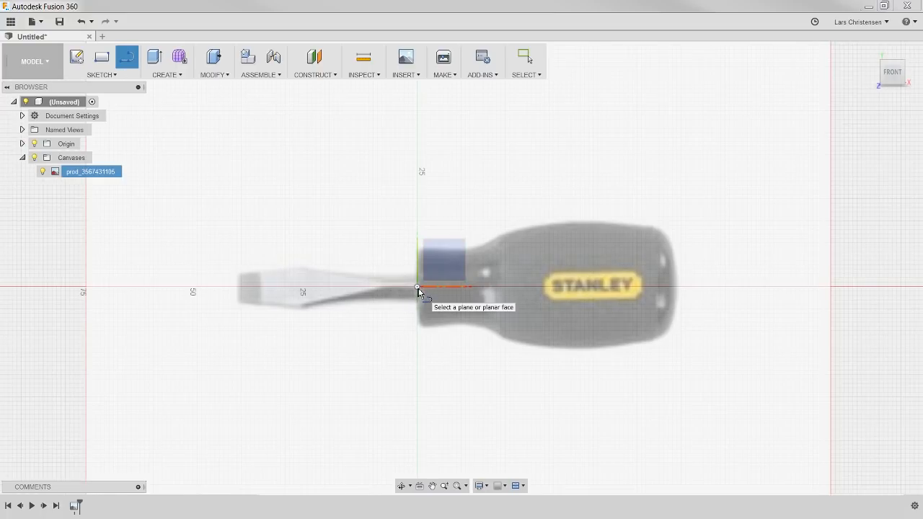
pyautogui.click(417, 287)
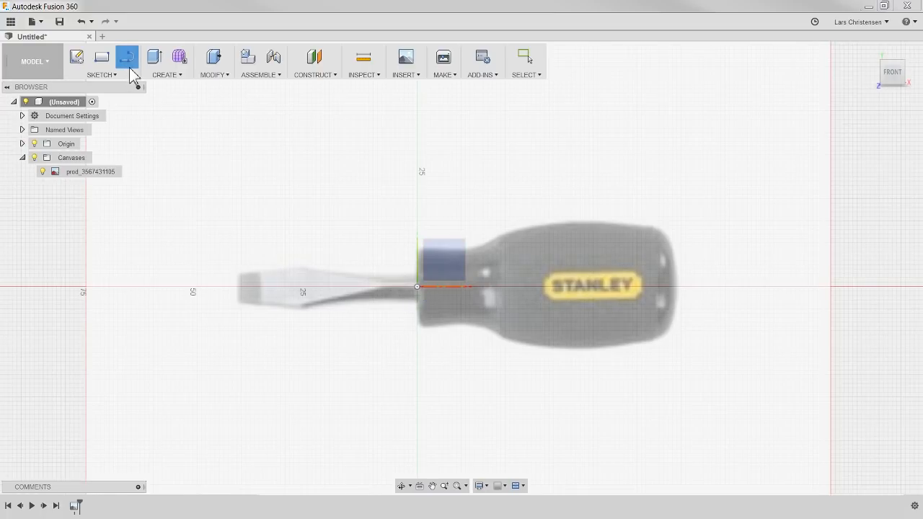
pyautogui.click(77, 59)
pyautogui.click(442, 261)
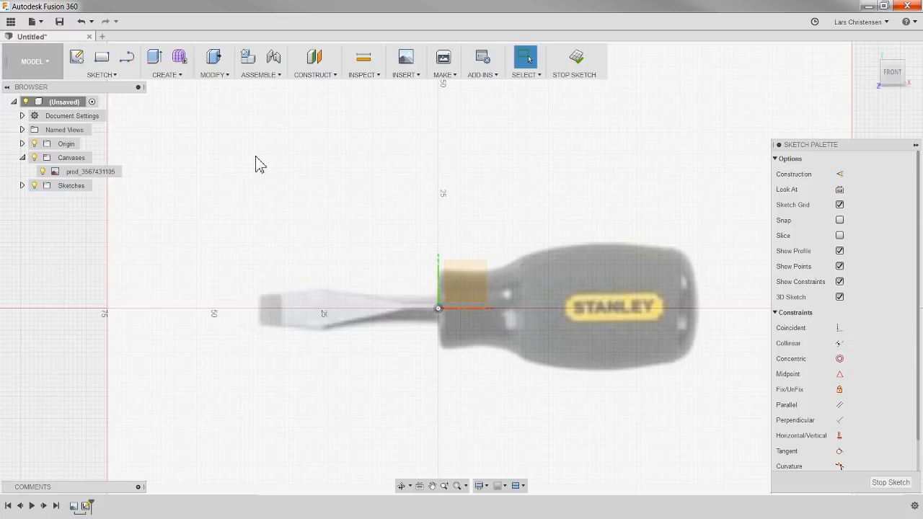
# Step: Sketch a horizontal line about 59 mm long from the origin along the handle's centerline to its rear end
pyautogui.click(128, 60)
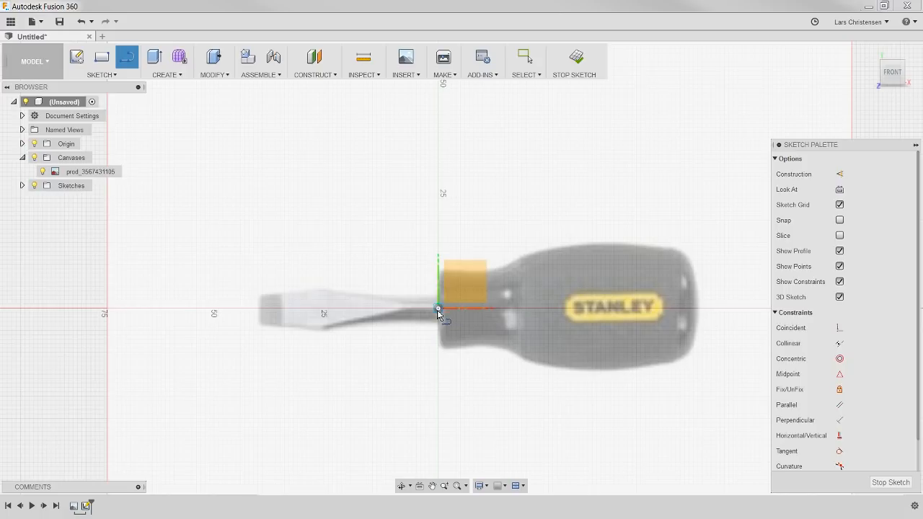
pyautogui.click(439, 310)
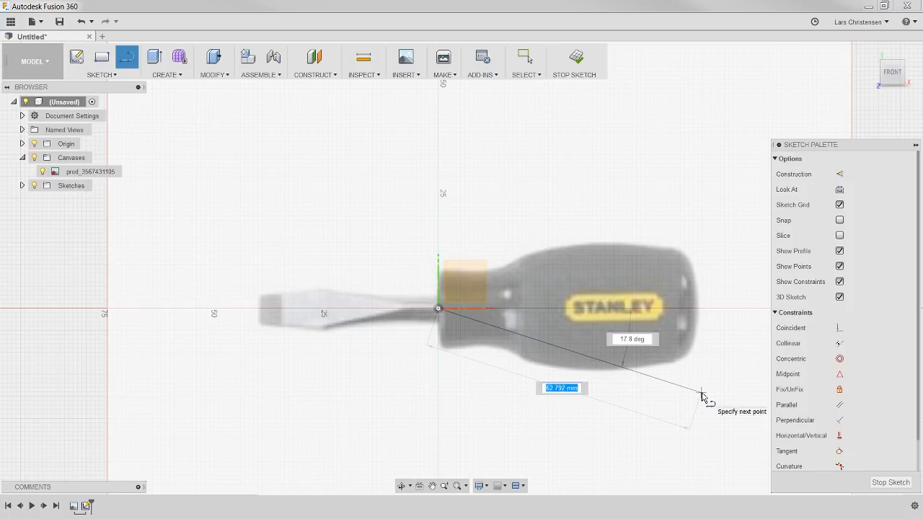
pyautogui.click(698, 311)
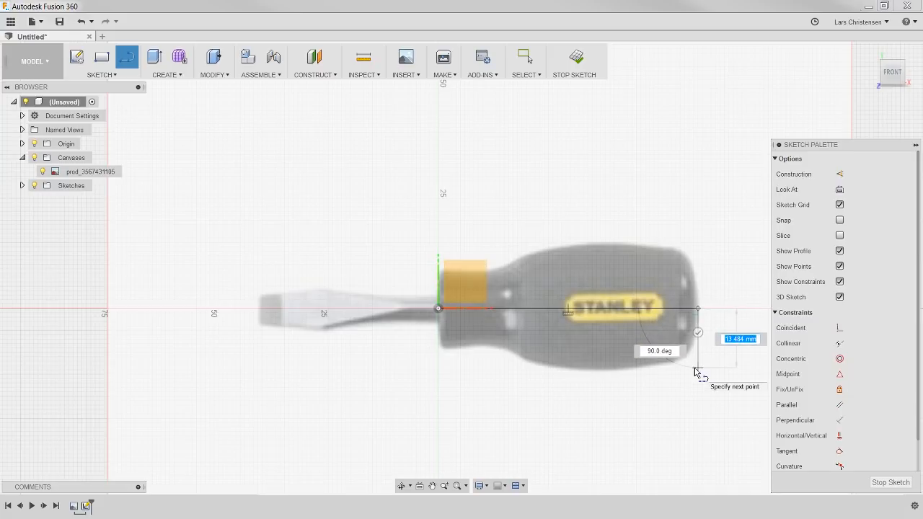
pyautogui.press('Escape')
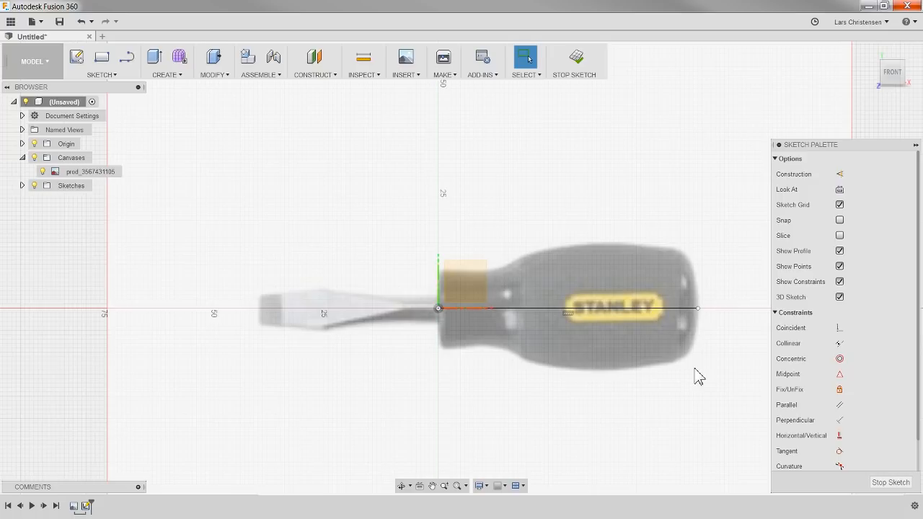
pyautogui.click(670, 308)
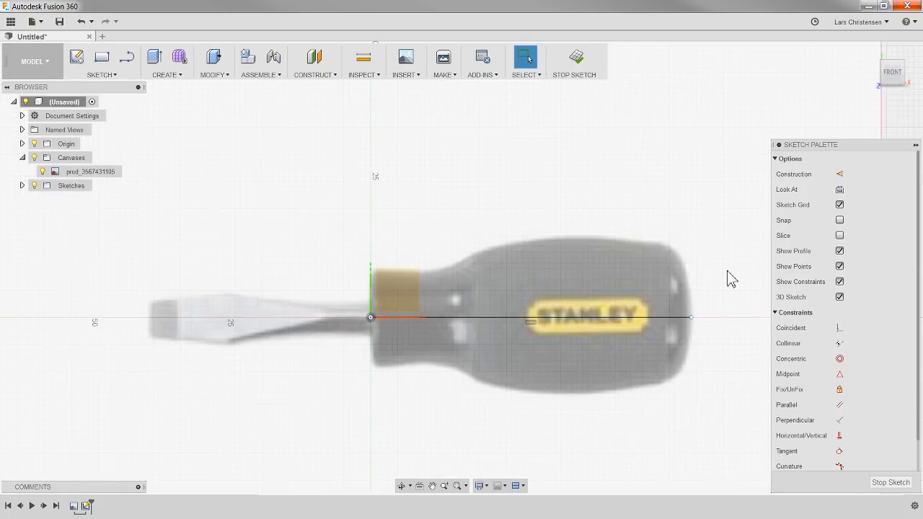
# Step: Sketch a 3-point arc with a chord of about 15 mm from the centerline's rear end to the handle's upper rear corner
pyautogui.scroll(2, 725, 274)
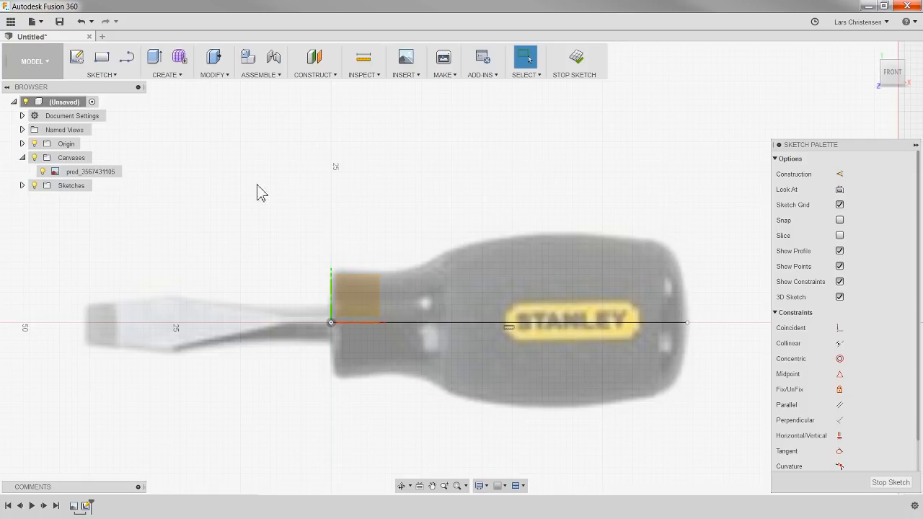
pyautogui.click(114, 76)
pyautogui.moveTo(111, 138)
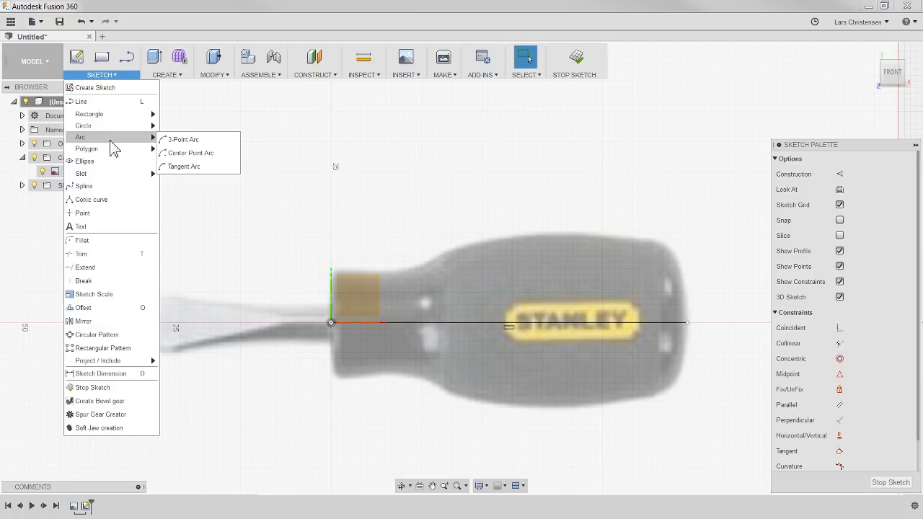
pyautogui.click(195, 145)
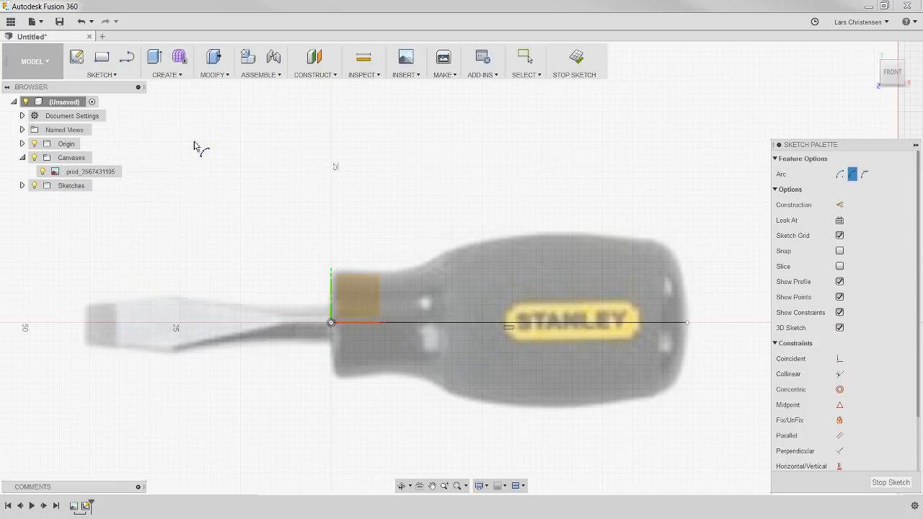
pyautogui.click(687, 323)
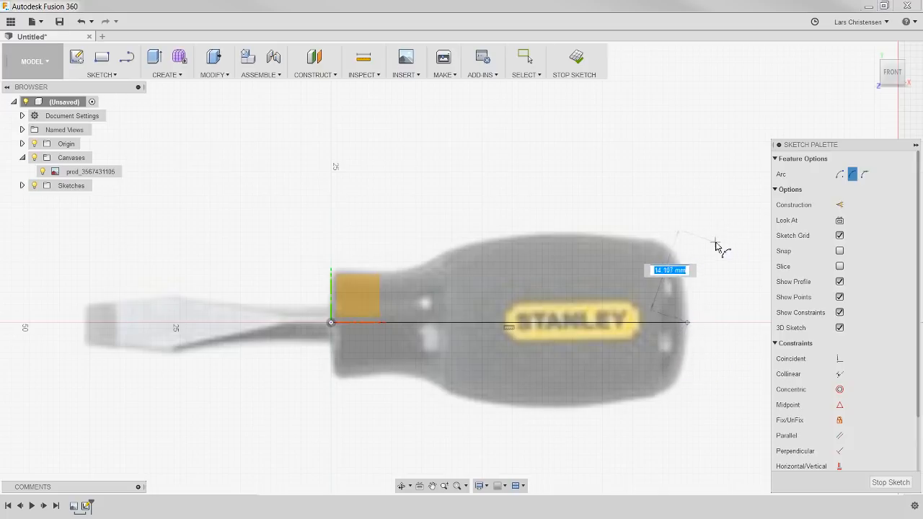
pyautogui.click(656, 241)
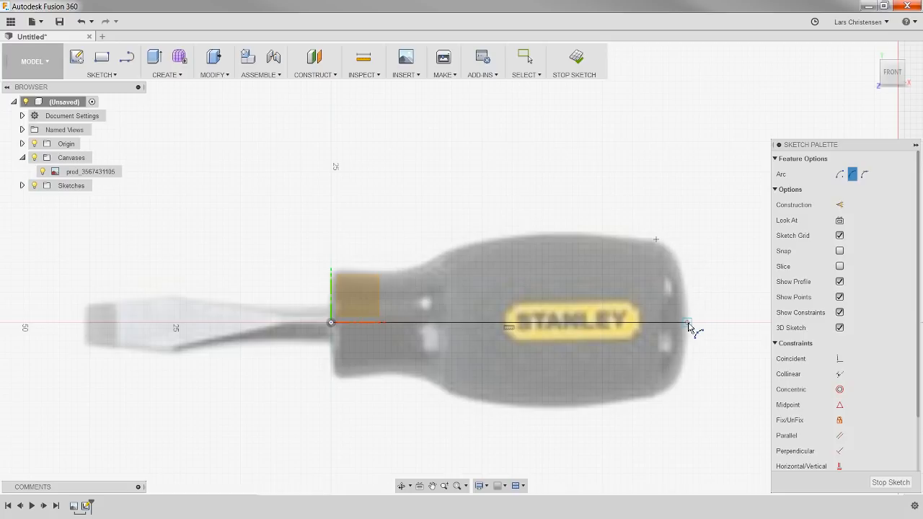
pyautogui.click(682, 268)
# Step: Sketch a vertical line about 10 mm long downward from the centerline's rear end, where the arc starts
pyautogui.scroll(3, 711, 349)
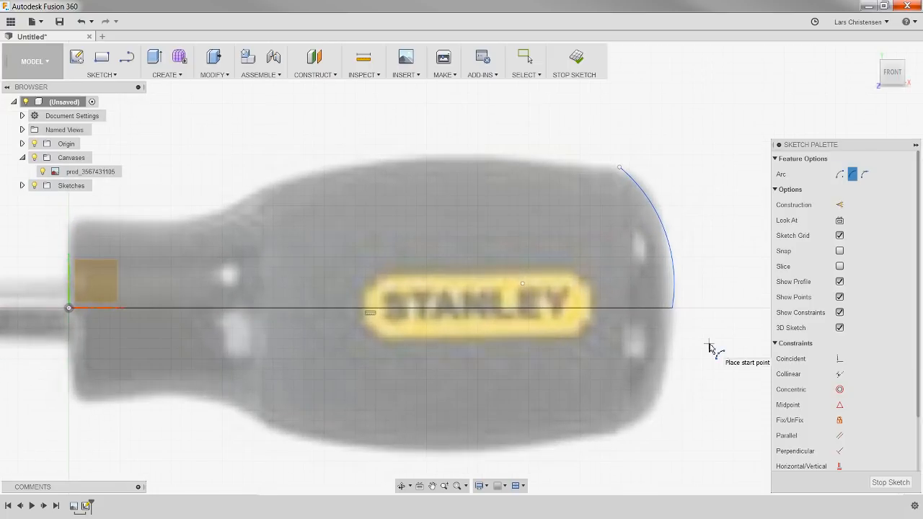
pyautogui.scroll(1, 709, 349)
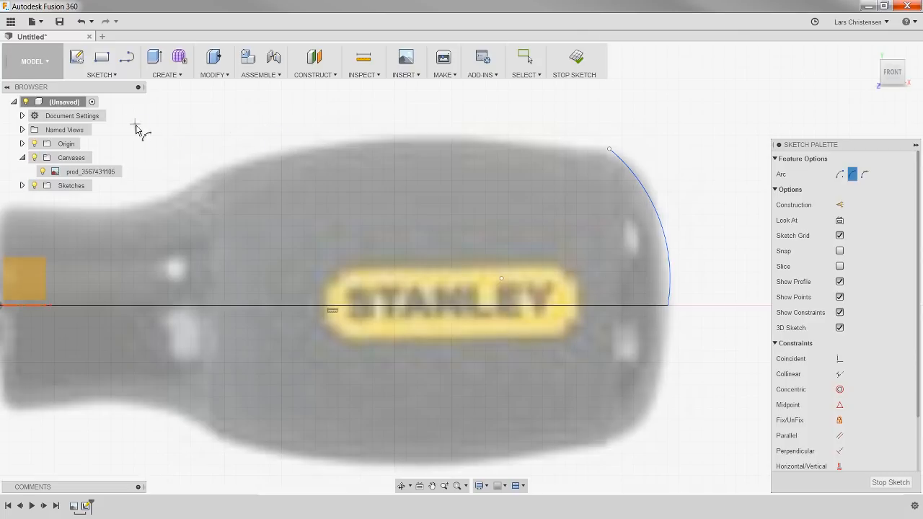
pyautogui.click(126, 57)
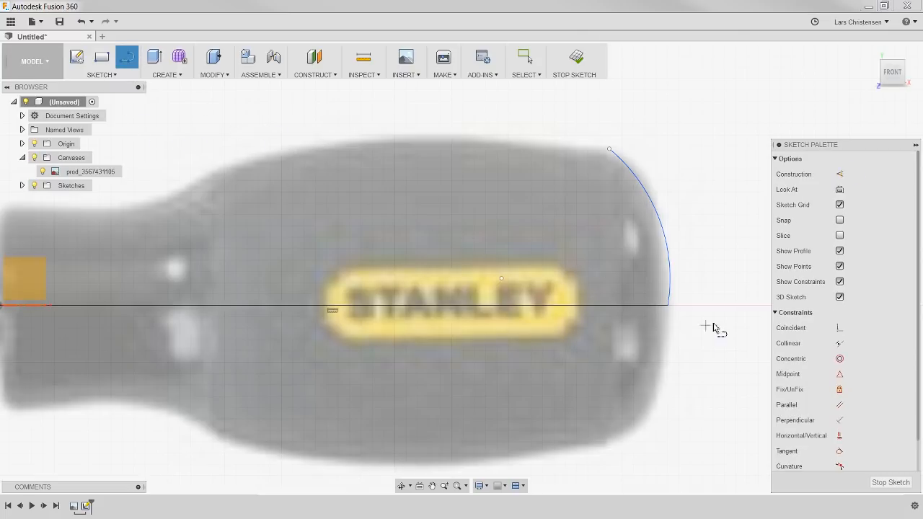
pyautogui.click(669, 305)
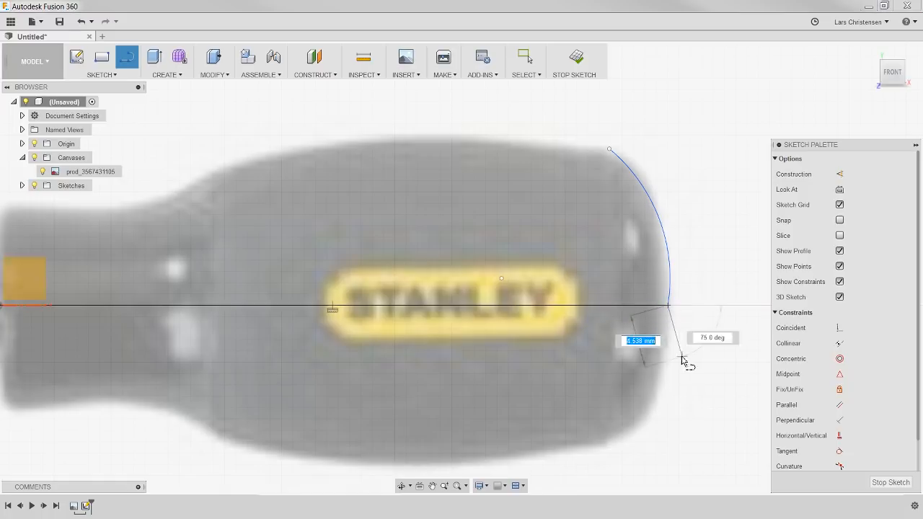
pyautogui.click(667, 417)
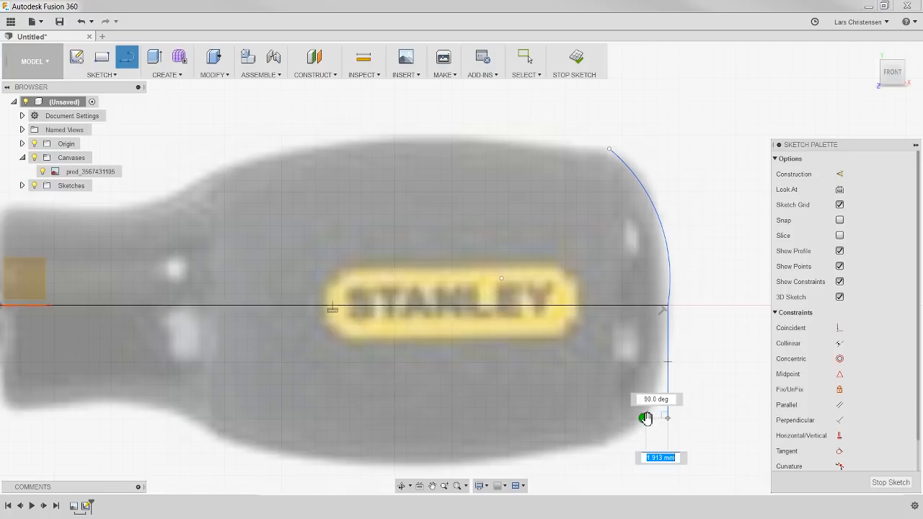
pyautogui.press('Escape')
# Step: Apply a Tangent constraint between the rear arc and the vertical line below it
pyautogui.scroll(2, 688, 361)
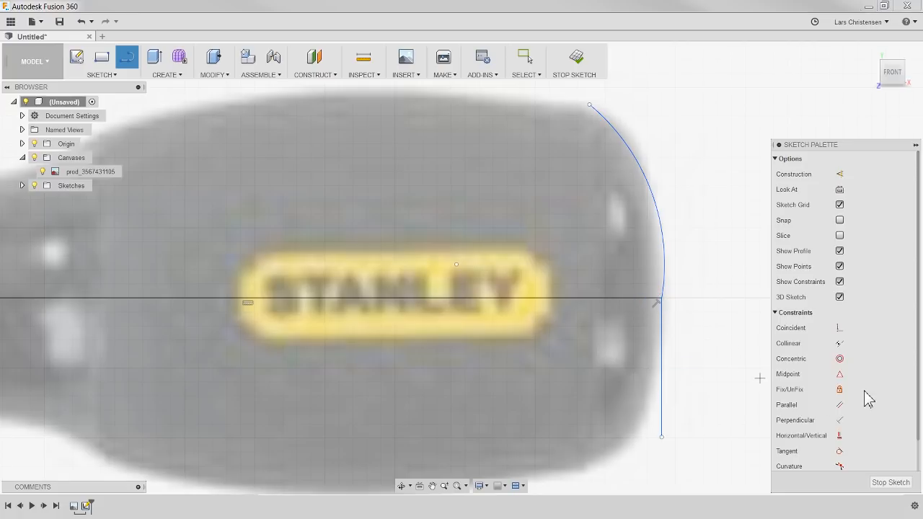
pyautogui.scroll(-1, 875, 405)
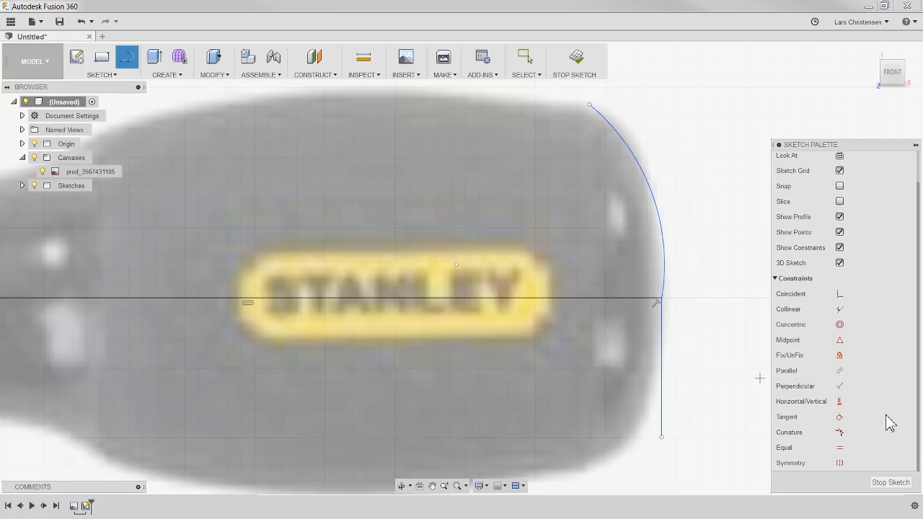
pyautogui.click(839, 418)
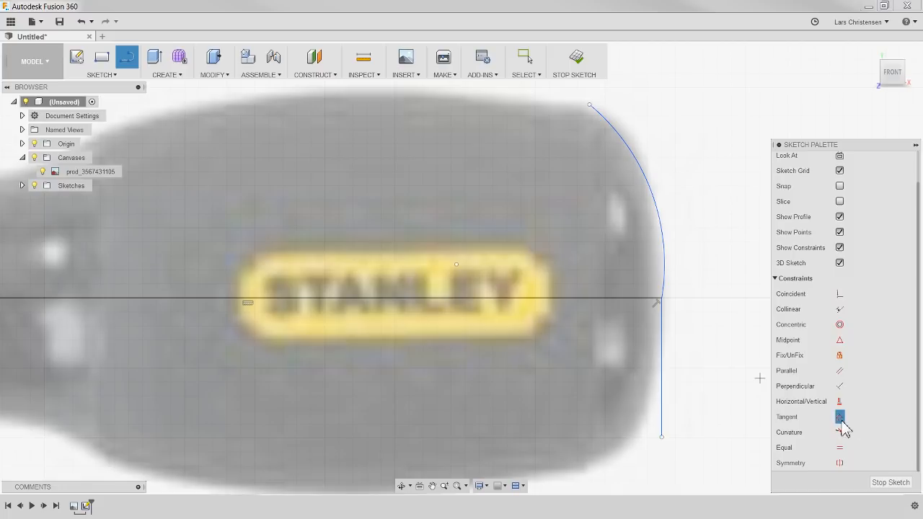
pyautogui.click(664, 278)
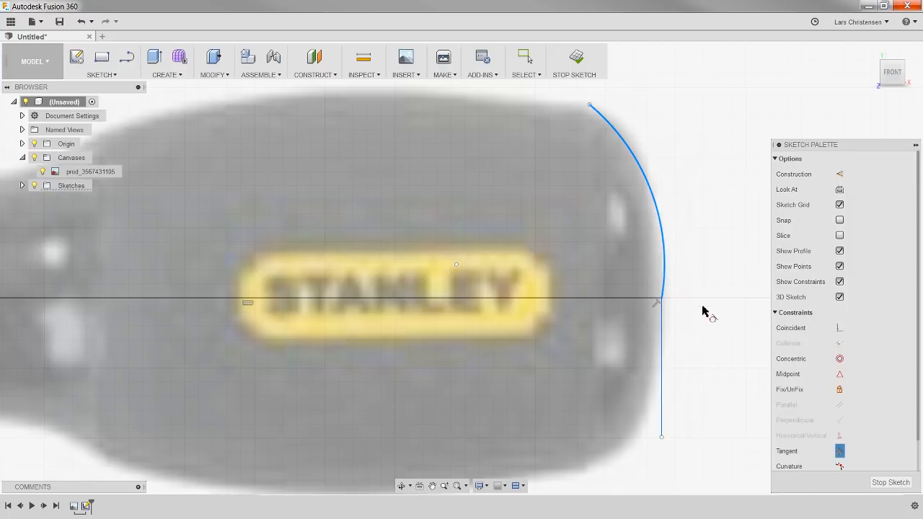
pyautogui.click(664, 343)
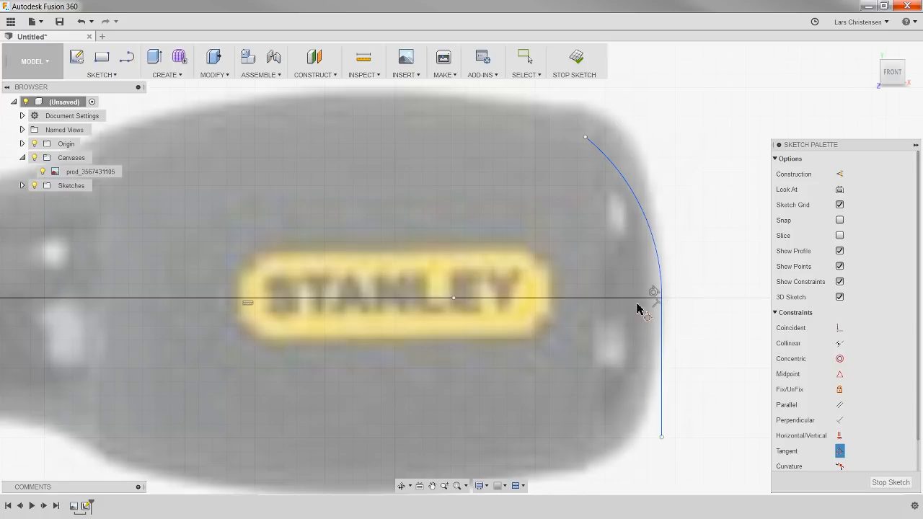
pyautogui.press('Escape')
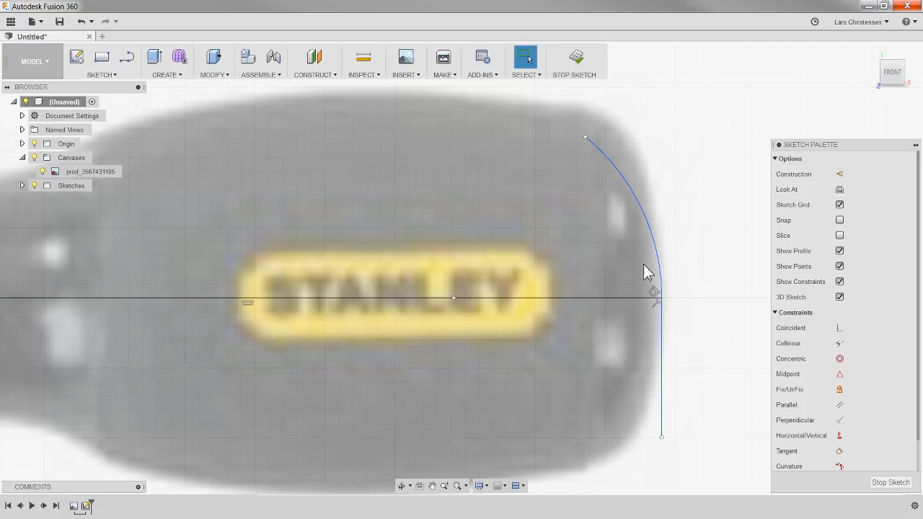
# Step: Move the rear arc's upper endpoint back up to the handle's upper rear corner
pyautogui.moveTo(585, 138); pyautogui.dragTo(589, 105)
pyautogui.click(648, 200)
pyautogui.click(708, 206)
# Step: Sketch a vertical line about 8.8 mm up from the origin, then a horizontal line along the upper edge of the handle's neck
pyautogui.scroll(-2, 632, 256)
pyautogui.scroll(1, 552, 444)
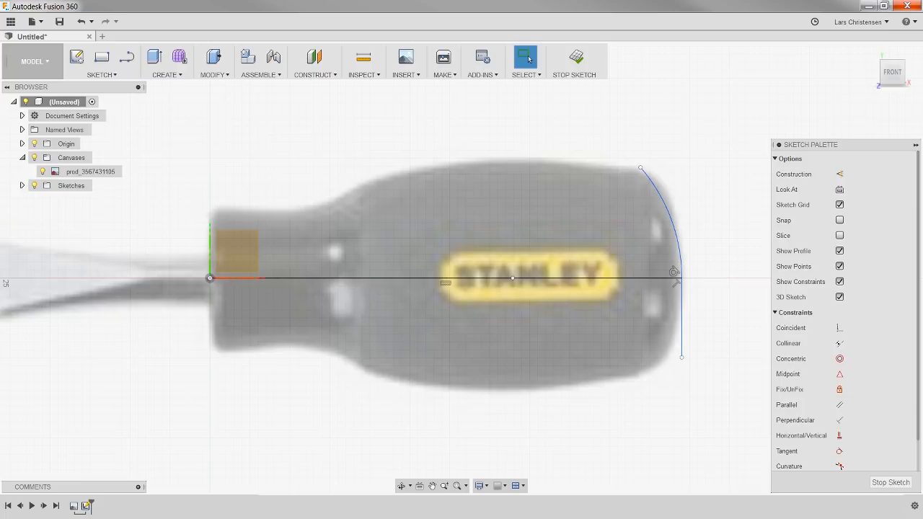
pyautogui.click(126, 58)
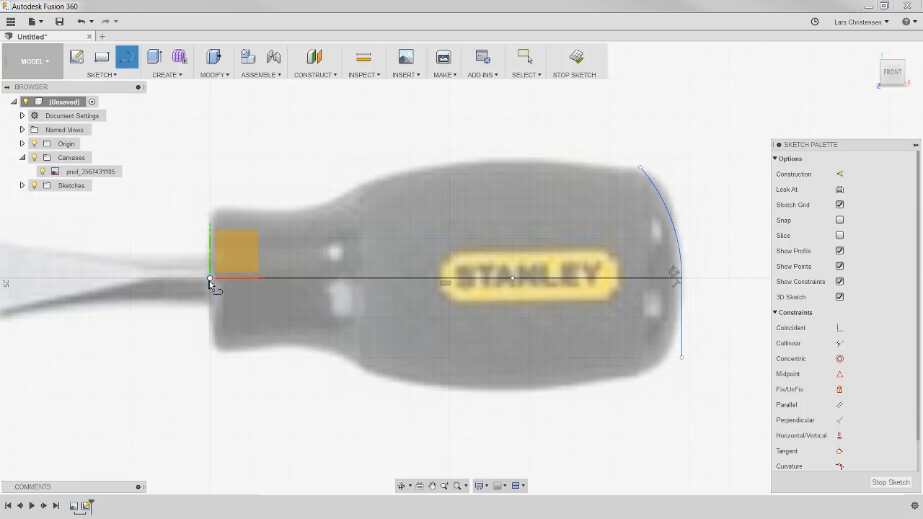
pyautogui.click(210, 279)
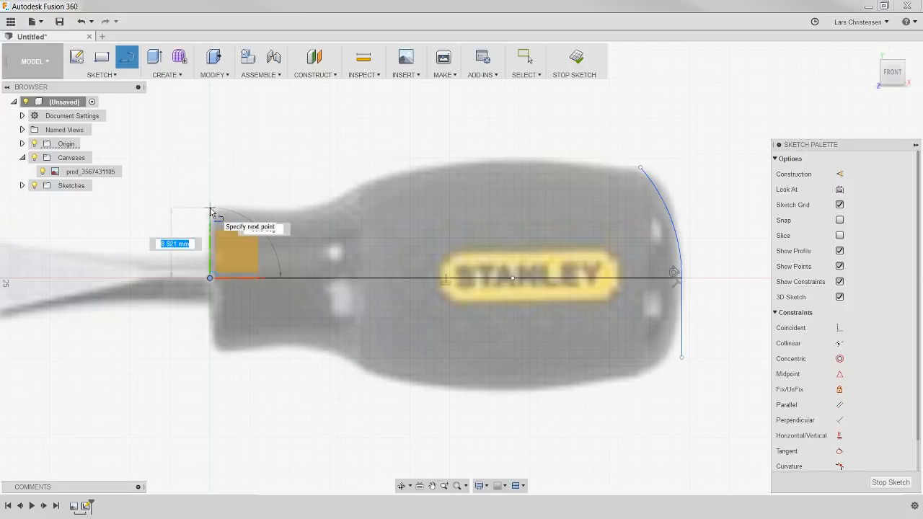
pyautogui.click(210, 207)
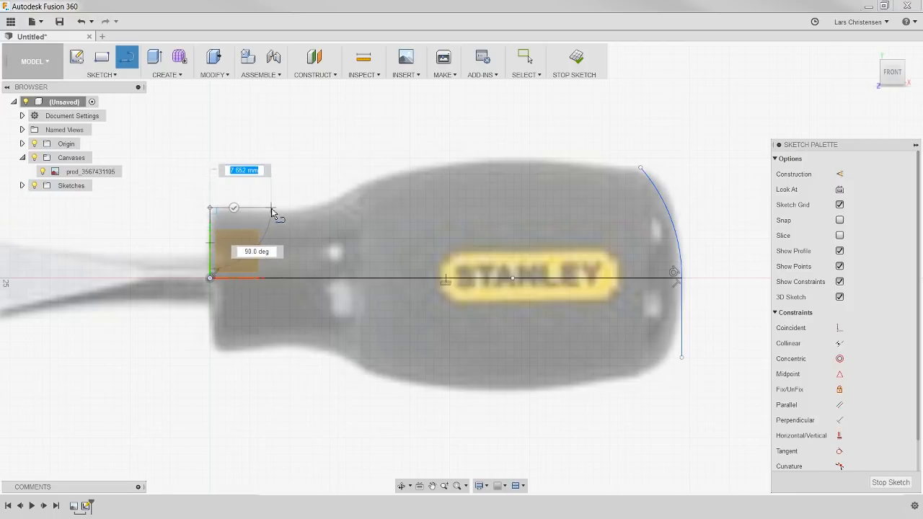
pyautogui.click(296, 209)
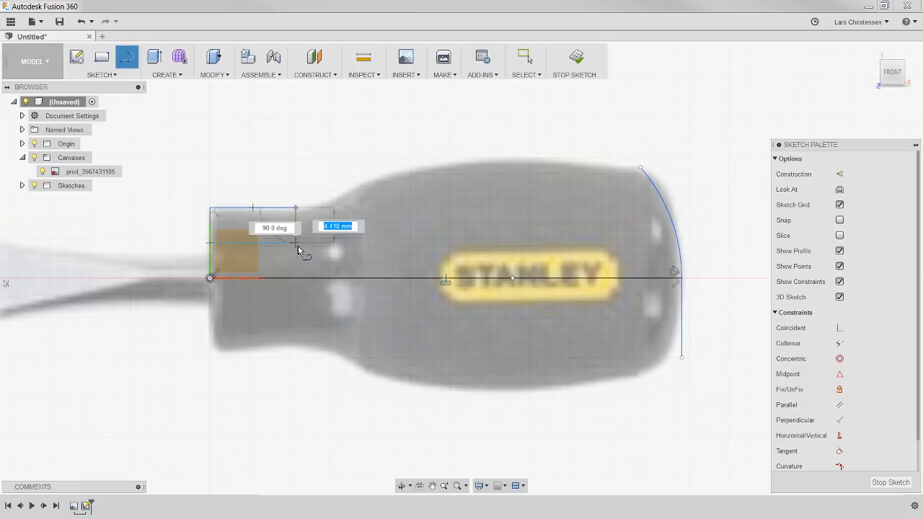
pyautogui.press('Escape')
pyautogui.scroll(3, 192, 233)
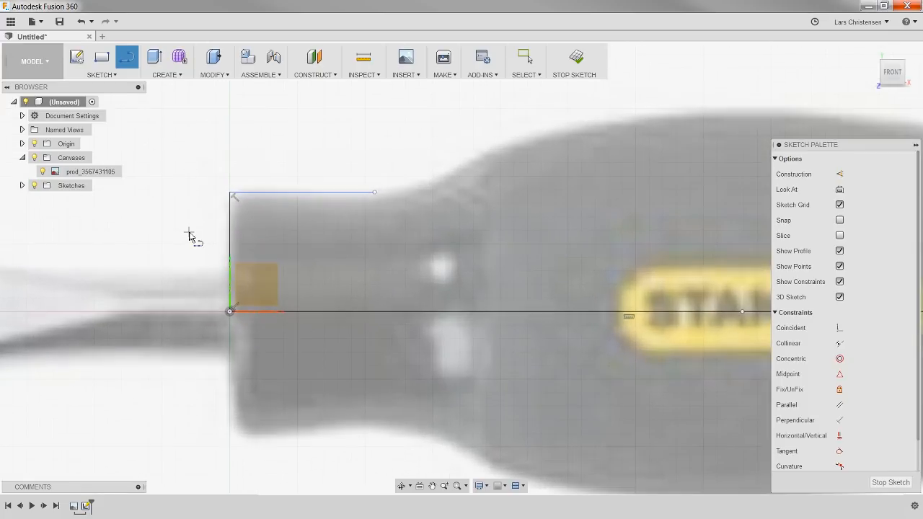
pyautogui.scroll(2, 216, 198)
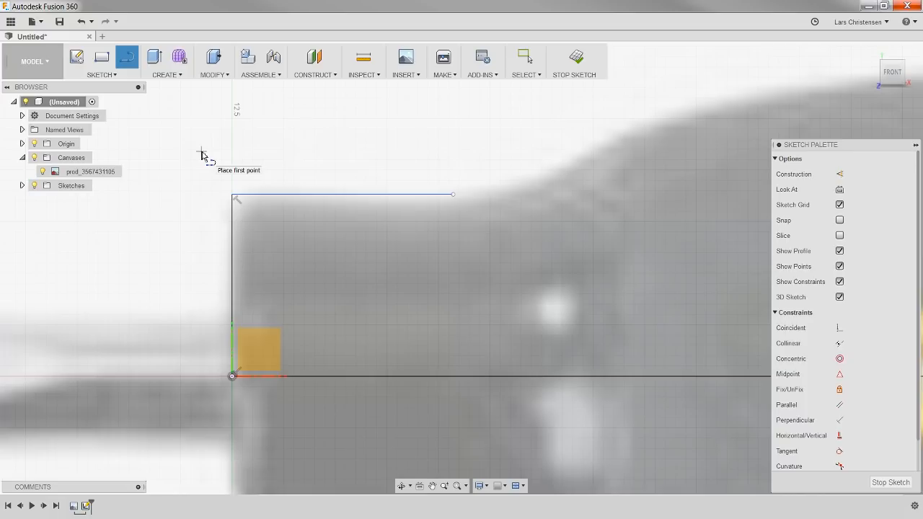
pyautogui.press('Escape')
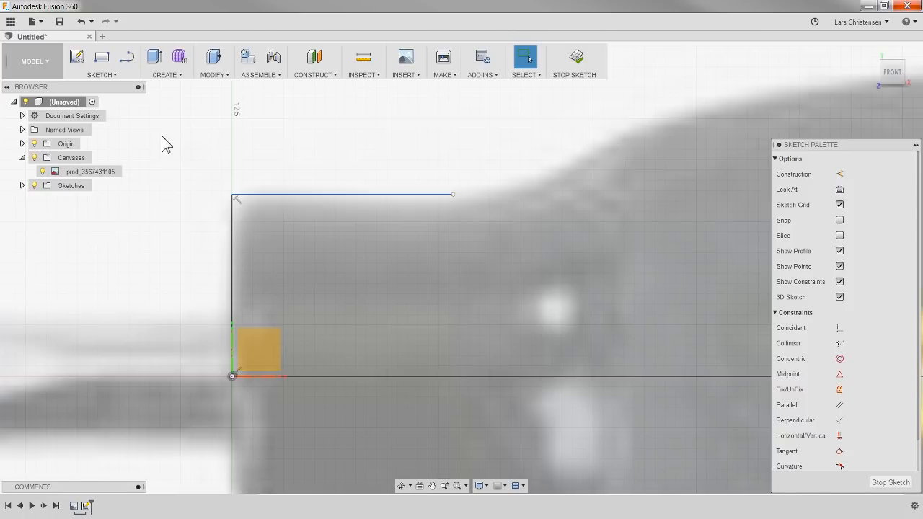
# Step: Round the corner between the vertical front line and the horizontal neck line with a 2 mm sketch fillet
pyautogui.click(104, 74)
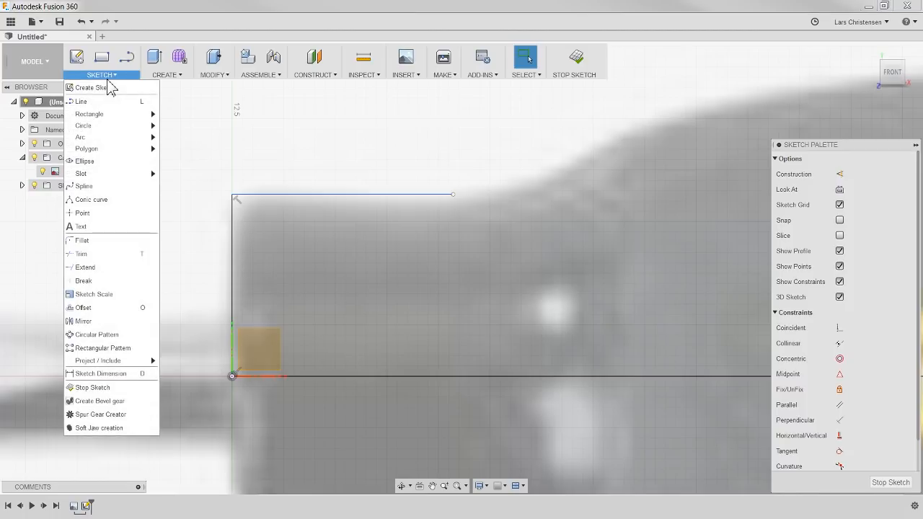
pyautogui.click(96, 247)
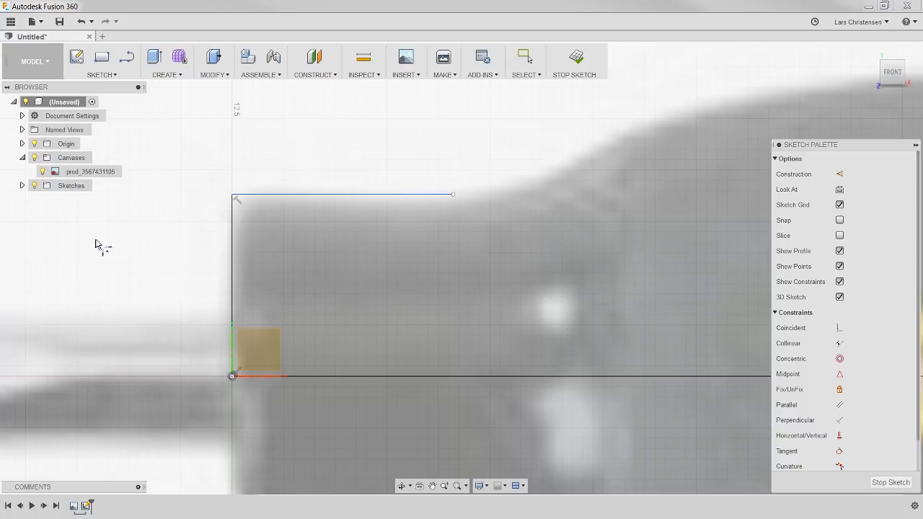
pyautogui.click(235, 205)
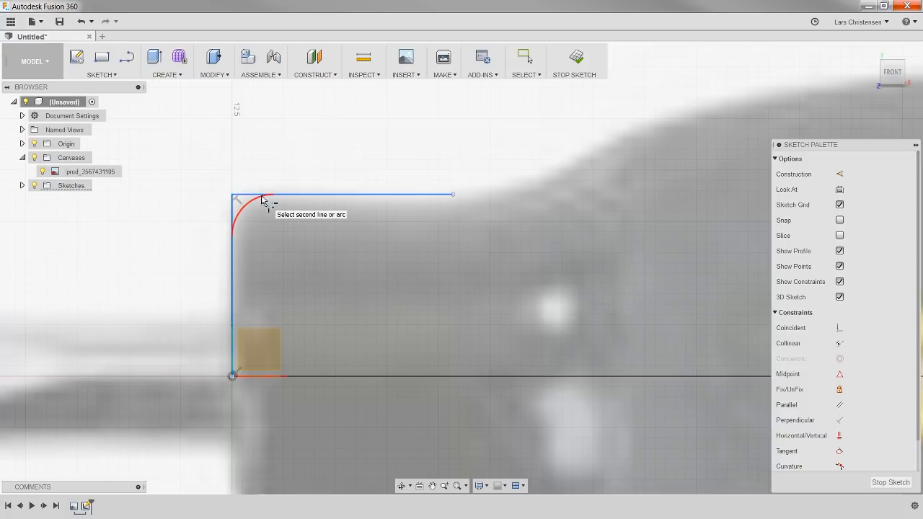
pyautogui.click(263, 202)
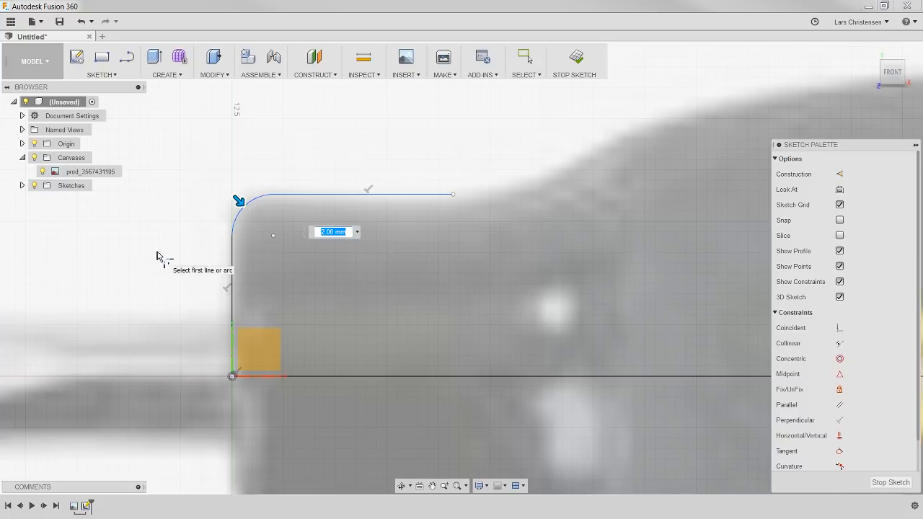
pyautogui.press('Return')
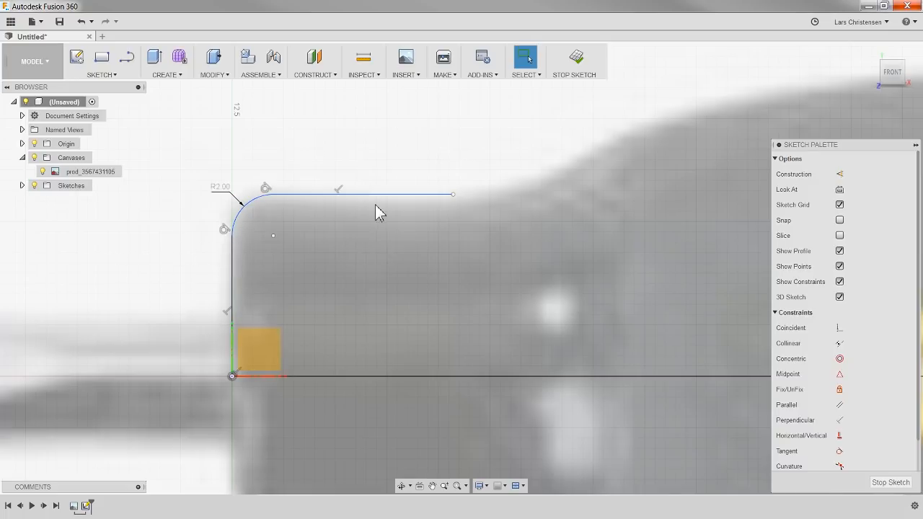
# Step: Start a spline at the free end of the horizontal neck line
pyautogui.scroll(-2, 75, 290)
pyautogui.scroll(-2, 80, 305)
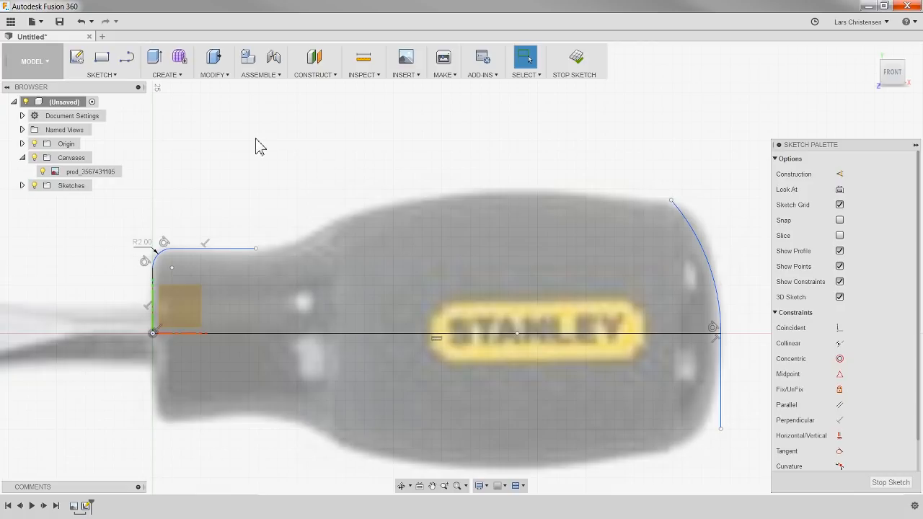
pyautogui.click(113, 75)
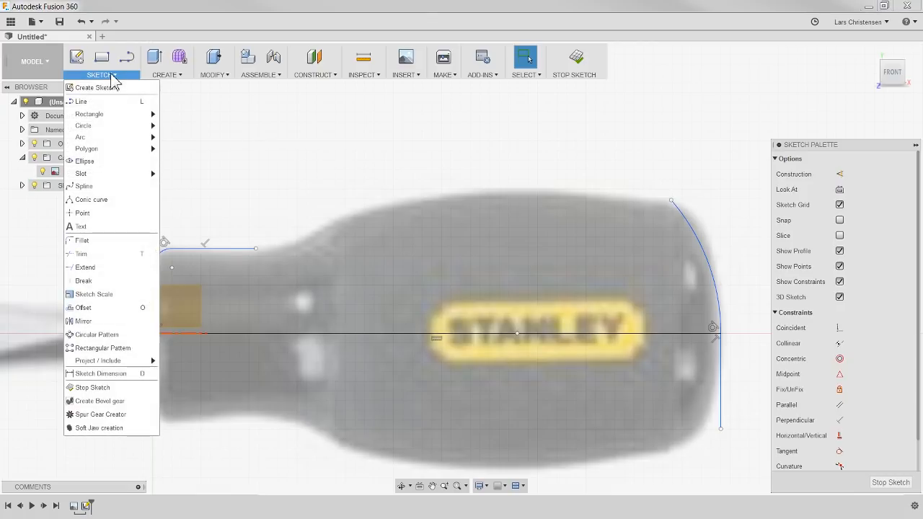
pyautogui.click(100, 189)
pyautogui.scroll(1, 507, 161)
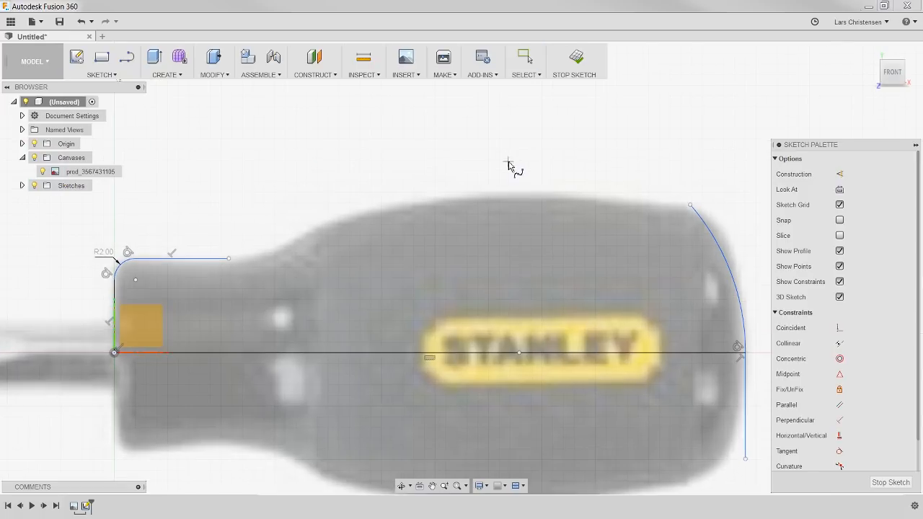
pyautogui.scroll(1, 507, 161)
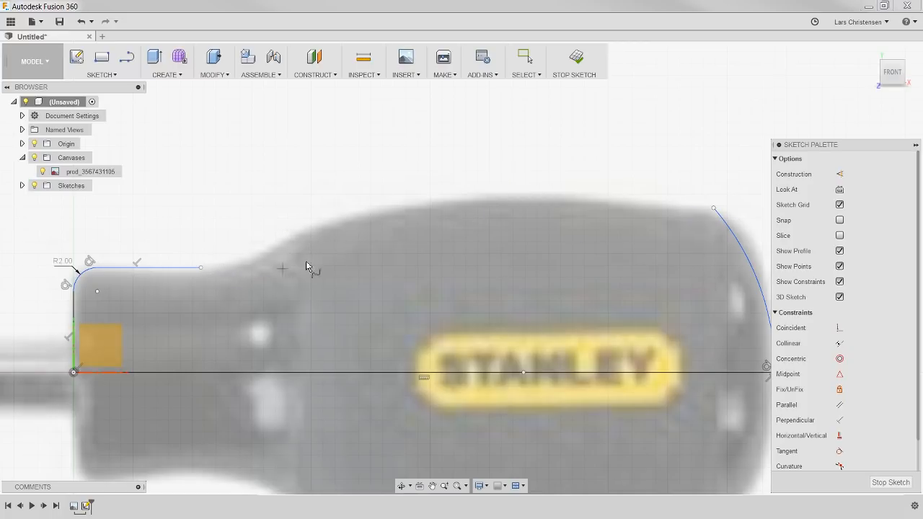
pyautogui.click(202, 267)
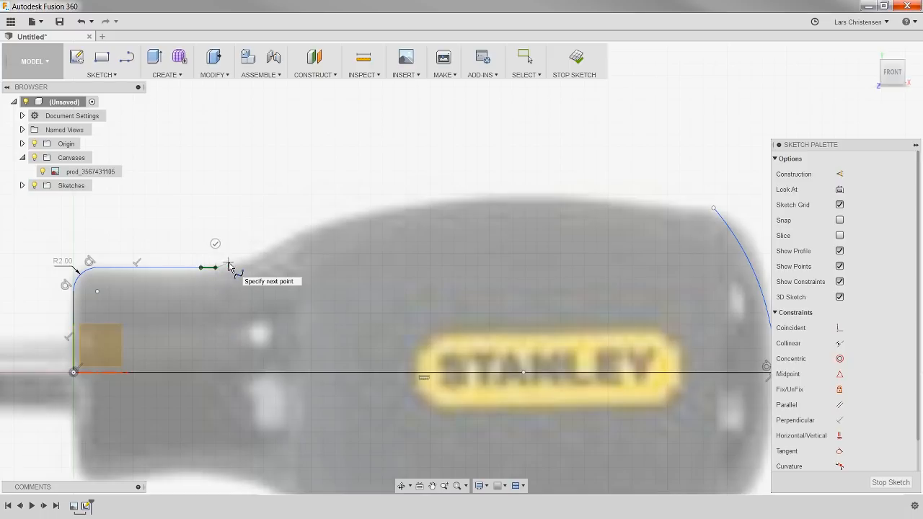
# Step: Try to trace the handle's shoulder contour with a series of closely spaced spline fit points
pyautogui.click(231, 267)
pyautogui.click(268, 254)
pyautogui.click(280, 247)
pyautogui.click(287, 242)
pyautogui.click(293, 239)
pyautogui.click(301, 236)
pyautogui.click(311, 232)
pyautogui.click(321, 228)
pyautogui.click(336, 228)
pyautogui.click(352, 223)
pyautogui.click(375, 217)
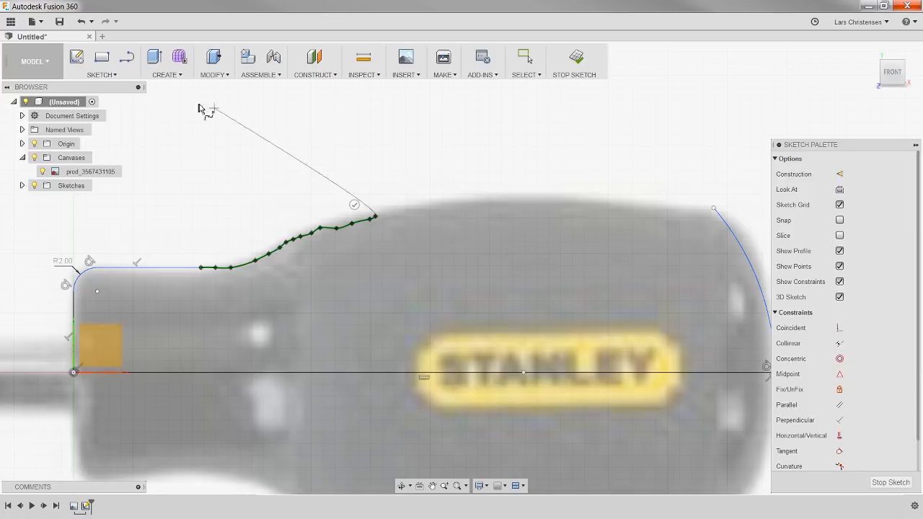
# Step: Undo the closely spaced fit points back to the spline's start point on the neck line
pyautogui.click(84, 21)
pyautogui.click(82, 20)
pyautogui.click(81, 20)
pyautogui.click(82, 20)
pyautogui.click(82, 19)
pyautogui.click(81, 19)
pyautogui.click(82, 20)
pyautogui.click(81, 20)
pyautogui.click(87, 27)
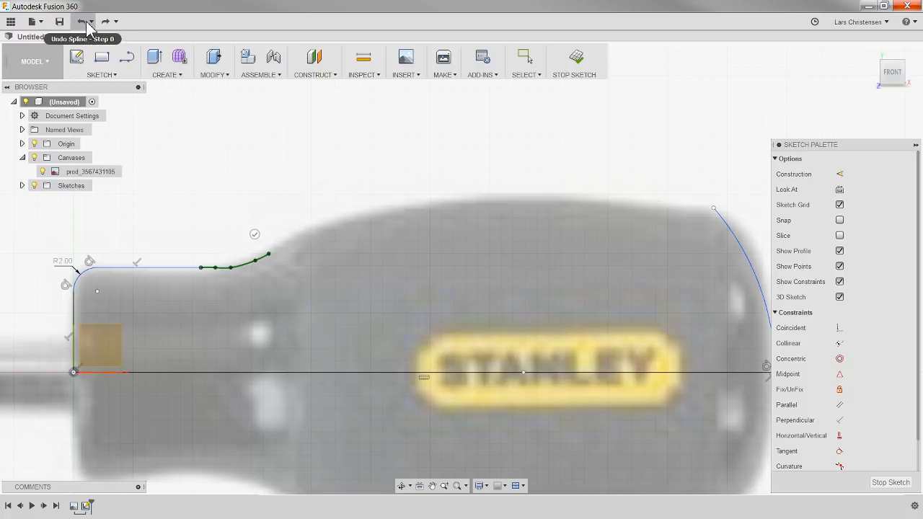
pyautogui.click(86, 25)
pyautogui.click(86, 24)
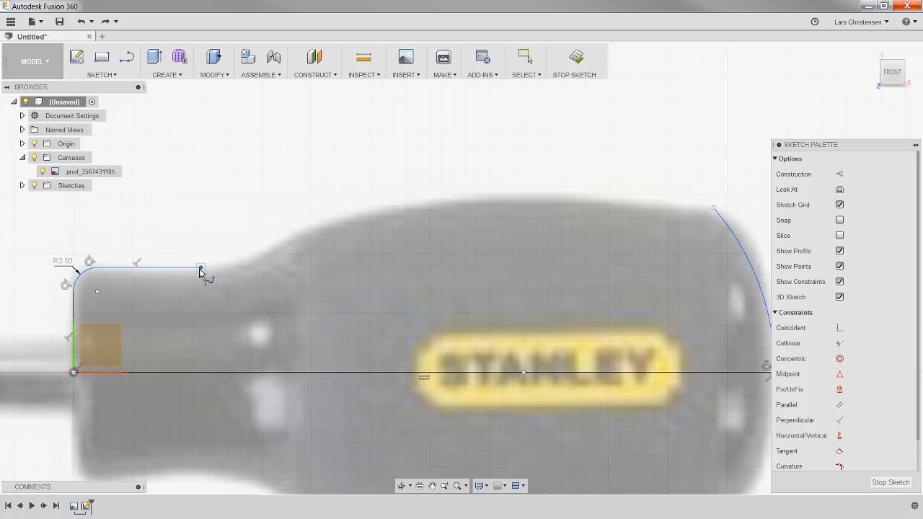
# Step: Continue the spline through one fit point on the handle's shoulder and finish it at the rear arc's upper endpoint
pyautogui.click(322, 224)
pyautogui.click(713, 209)
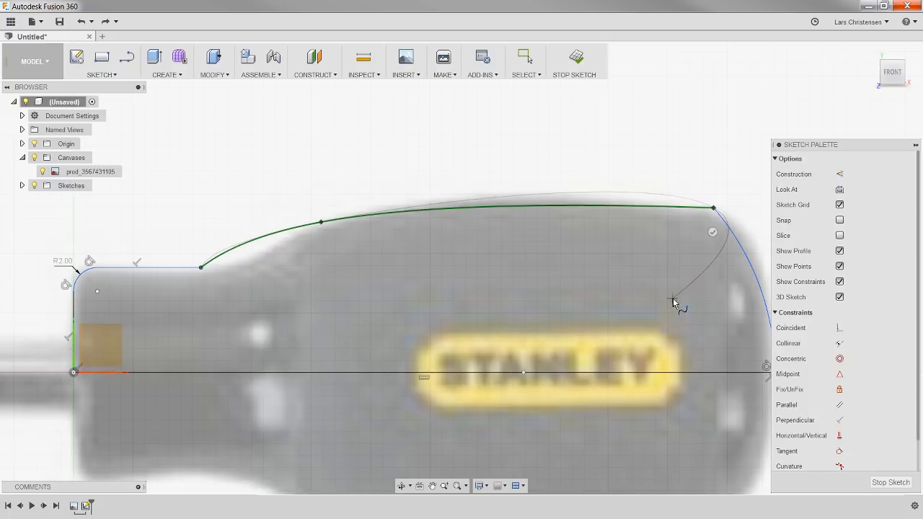
pyautogui.click(712, 232)
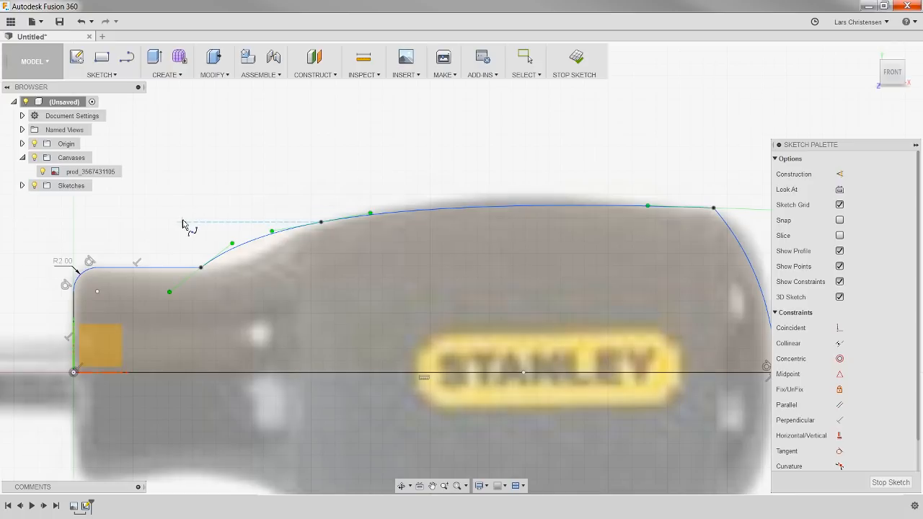
pyautogui.press('Escape')
# Step: Pull the spline's start tangent handle downward so the curve leaves the neck line more steeply
pyautogui.scroll(2, 167, 247)
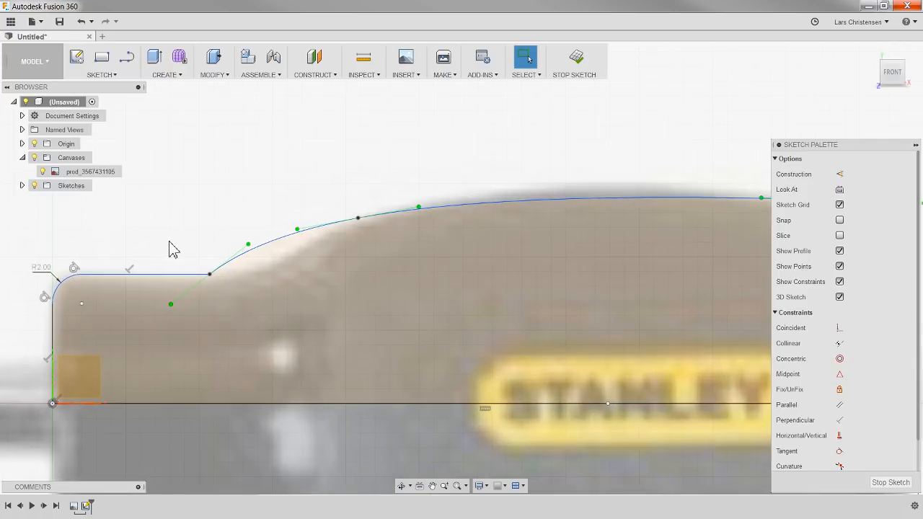
pyautogui.click(173, 306)
pyautogui.click(202, 299)
pyautogui.moveTo(171, 304); pyautogui.dragTo(173, 331)
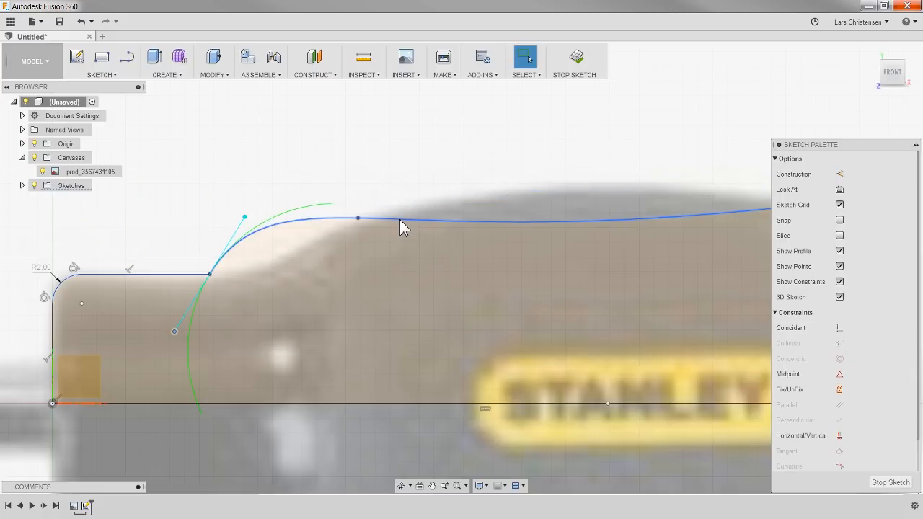
# Step: Steepen the spline's tangent at the middle fit point and align its start tangent handle with the horizontal neck line
pyautogui.click(398, 220)
pyautogui.moveTo(418, 219); pyautogui.dragTo(446, 190)
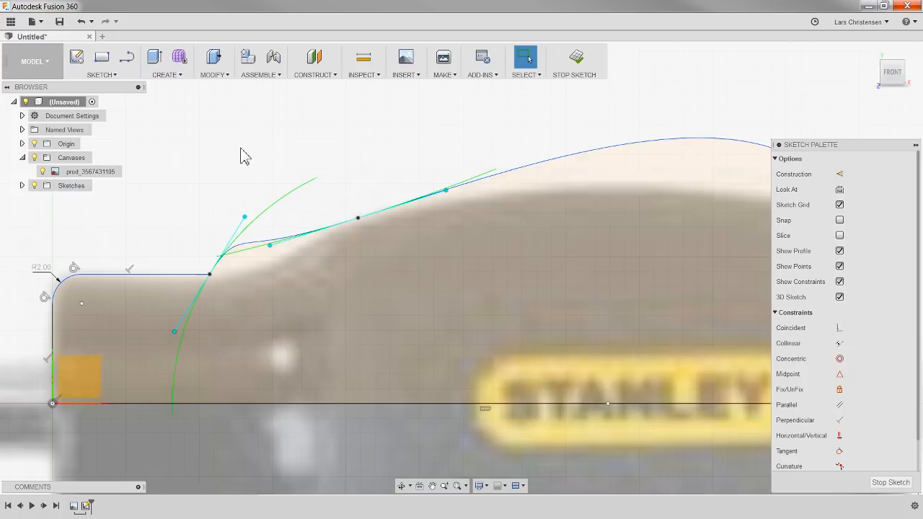
pyautogui.scroll(-1, 153, 357)
pyautogui.scroll(2, 155, 352)
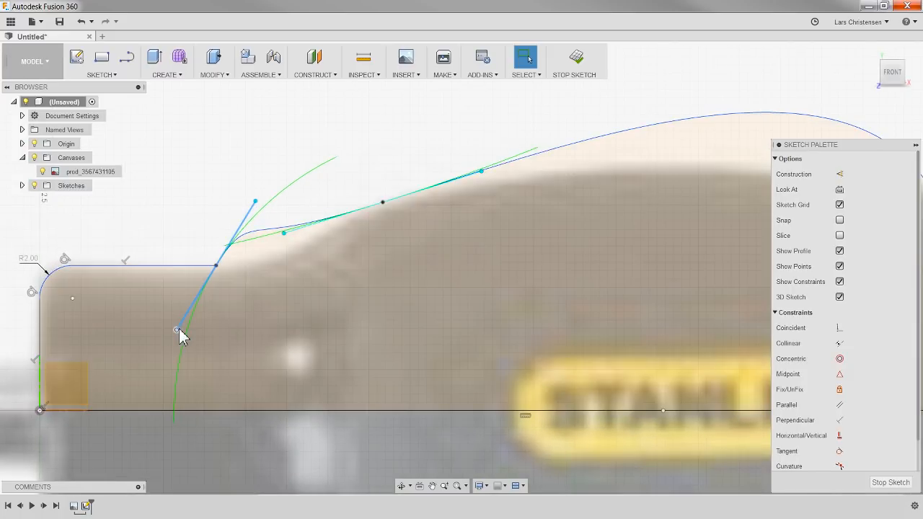
pyautogui.moveTo(178, 329); pyautogui.dragTo(165, 265)
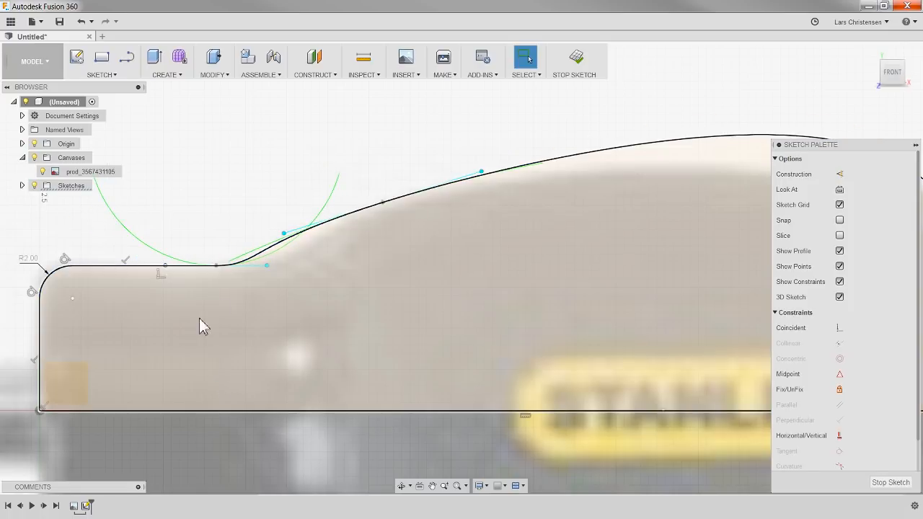
# Step: Shorten the tangent handle at the spline's middle point and lengthen the start handle horizontally to follow the canvas contour
pyautogui.scroll(-3, 134, 371)
pyautogui.scroll(2, 248, 309)
pyautogui.moveTo(360, 234)
pyautogui.mouseDown()
pyautogui.moveTo(342, 243)
pyautogui.moveTo(350, 248)
pyautogui.moveTo(343, 240)
pyautogui.mouseUp()
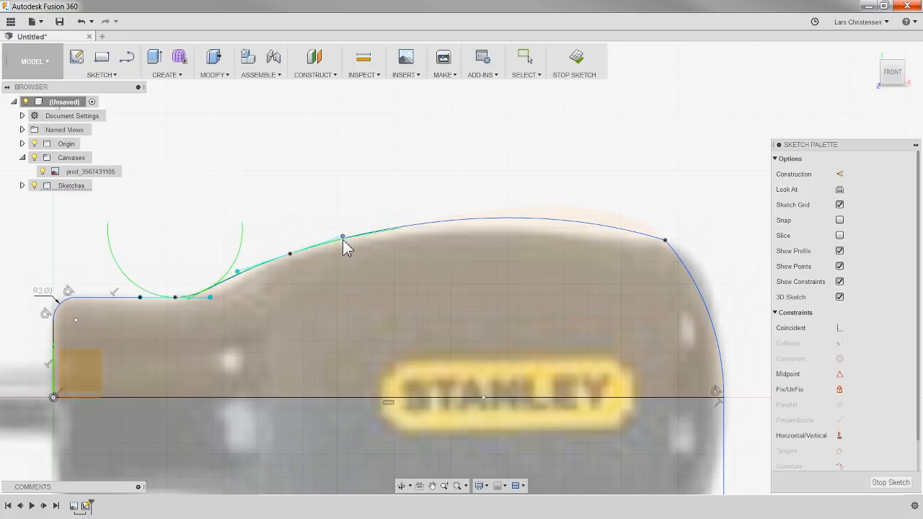
pyautogui.moveTo(210, 297); pyautogui.dragTo(234, 294)
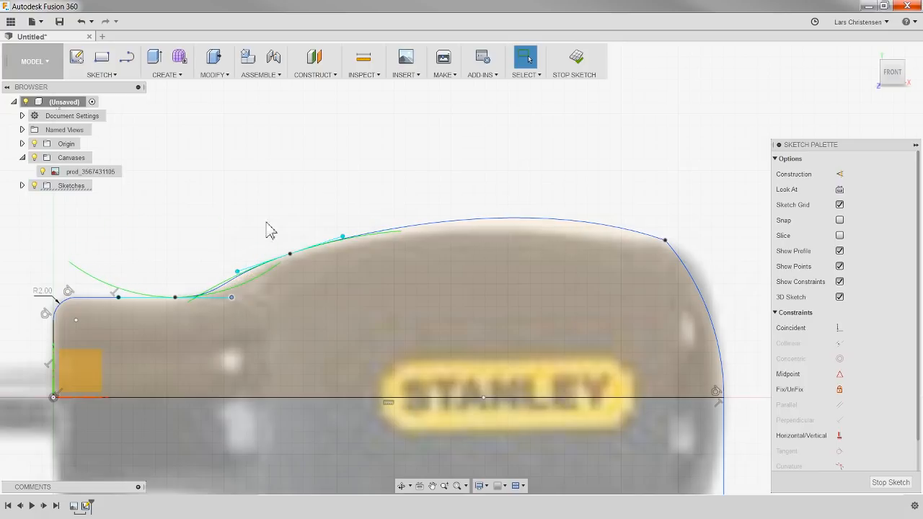
# Step: Lengthen the spline's end tangent handle outward and slightly downward beyond the handle's upper rear corner
pyautogui.click(664, 241)
pyautogui.moveTo(705, 255); pyautogui.dragTo(724, 257)
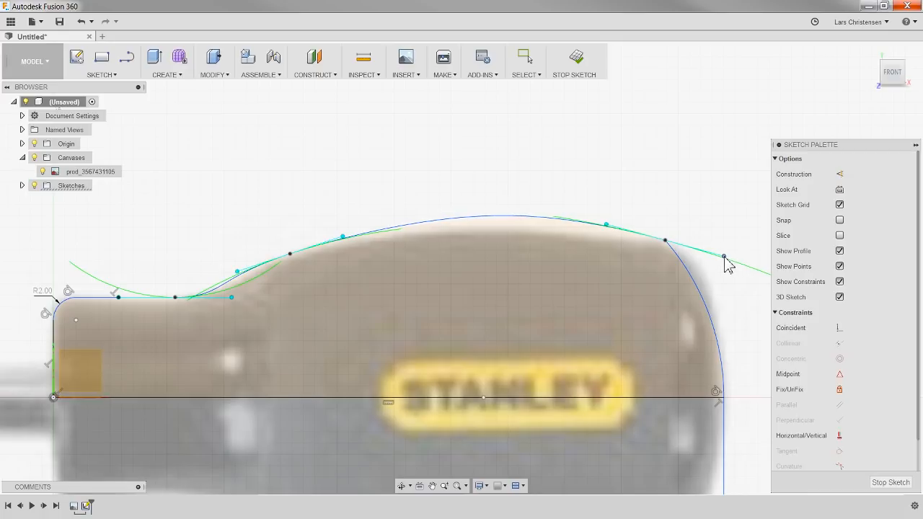
pyautogui.press('Escape')
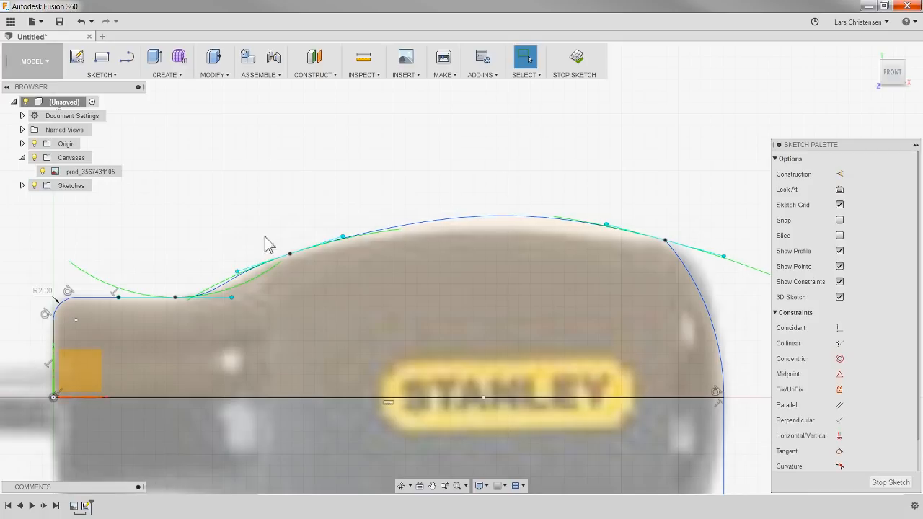
# Step: Revolve the closed handle half profile 360 degrees about the horizontal centreline as a new body
pyautogui.scroll(-2, 330, 186)
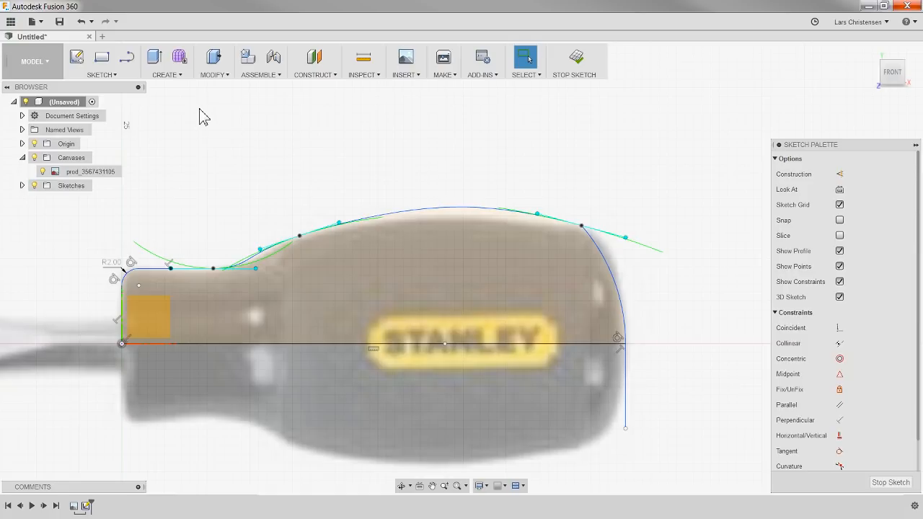
pyautogui.click(179, 77)
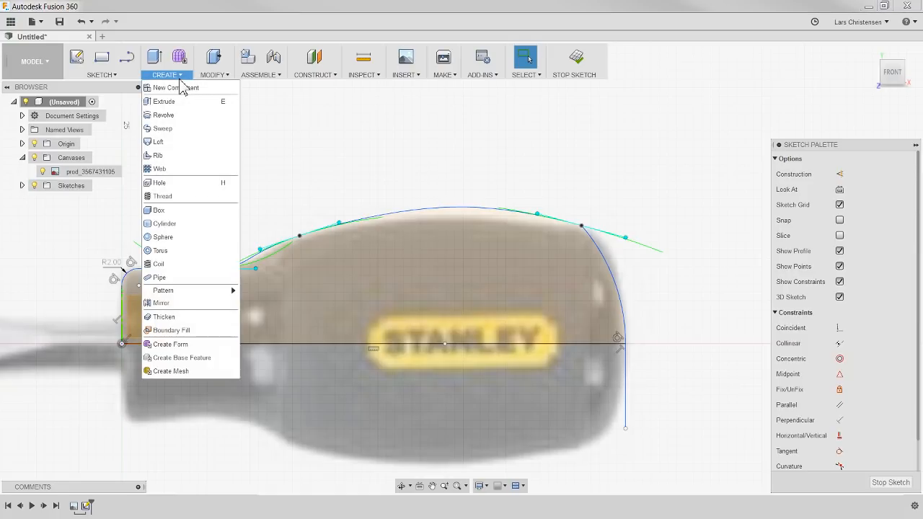
pyautogui.click(184, 117)
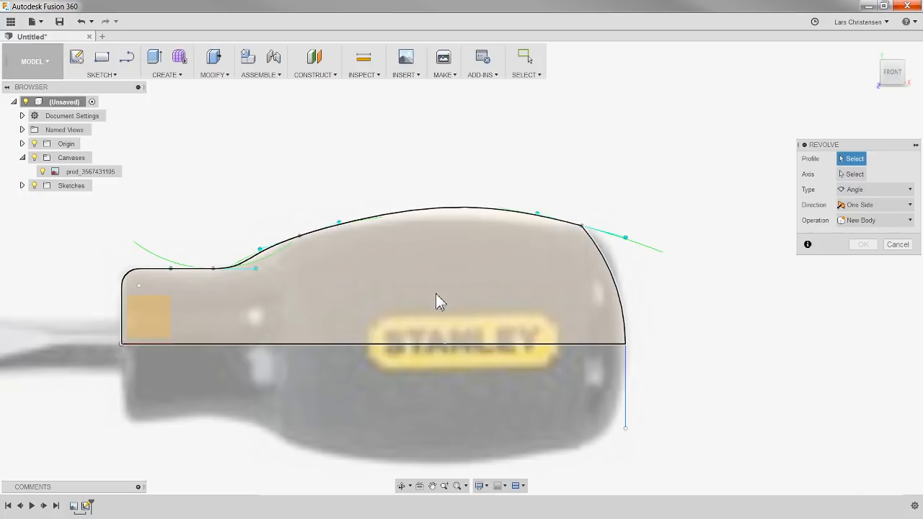
pyautogui.click(439, 294)
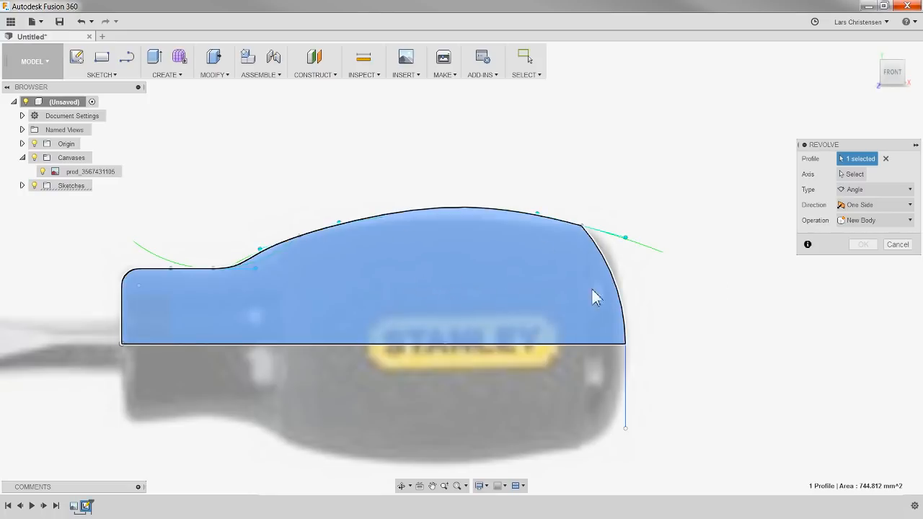
pyautogui.click(856, 176)
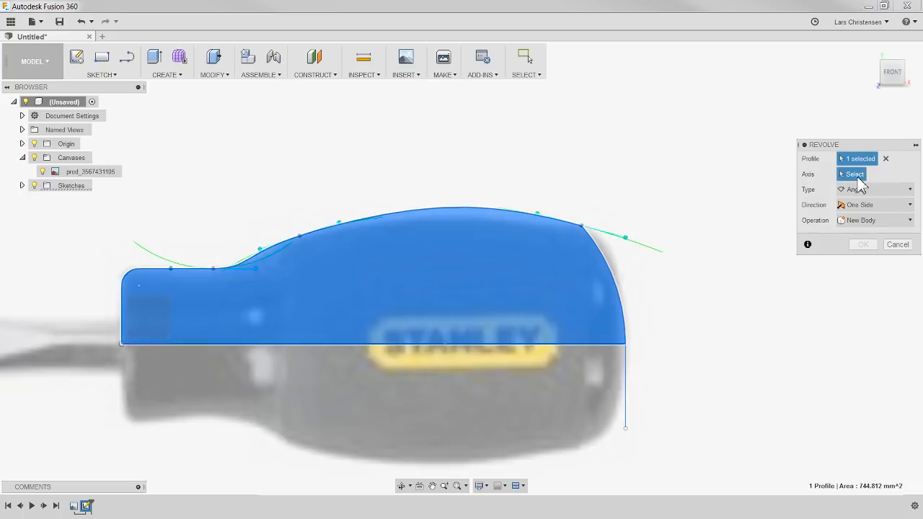
pyautogui.click(391, 345)
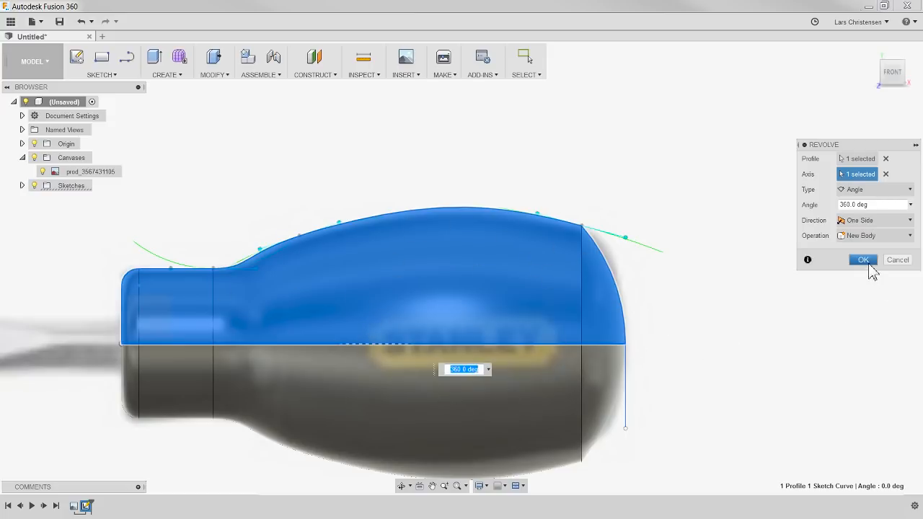
pyautogui.click(863, 260)
# Step: Hide the canvas and examine the revolved handle from the front and from an angled view
pyautogui.scroll(-5, 694, 319)
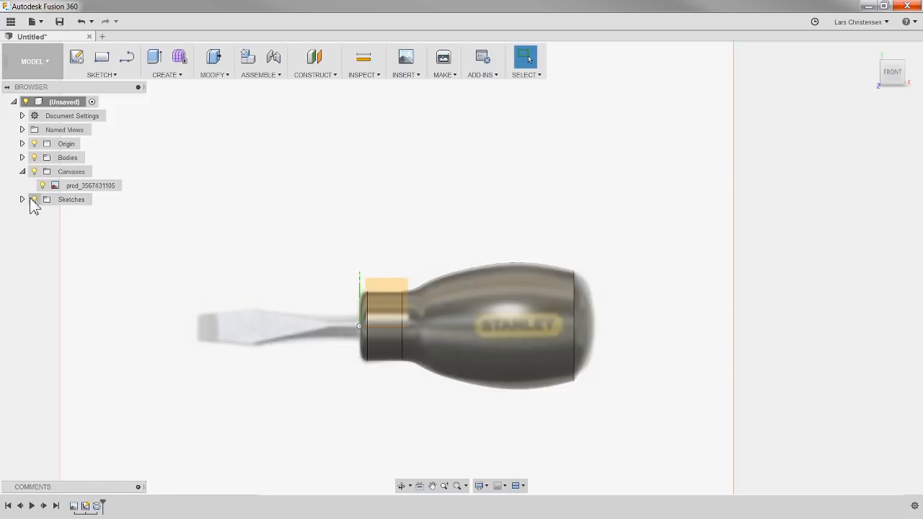
pyautogui.click(34, 173)
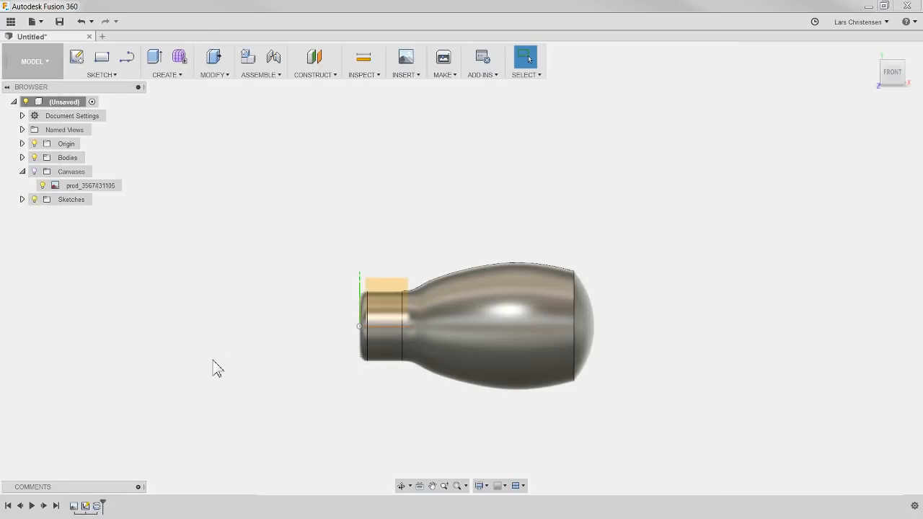
pyautogui.scroll(1, 551, 407)
pyautogui.scroll(3, 451, 377)
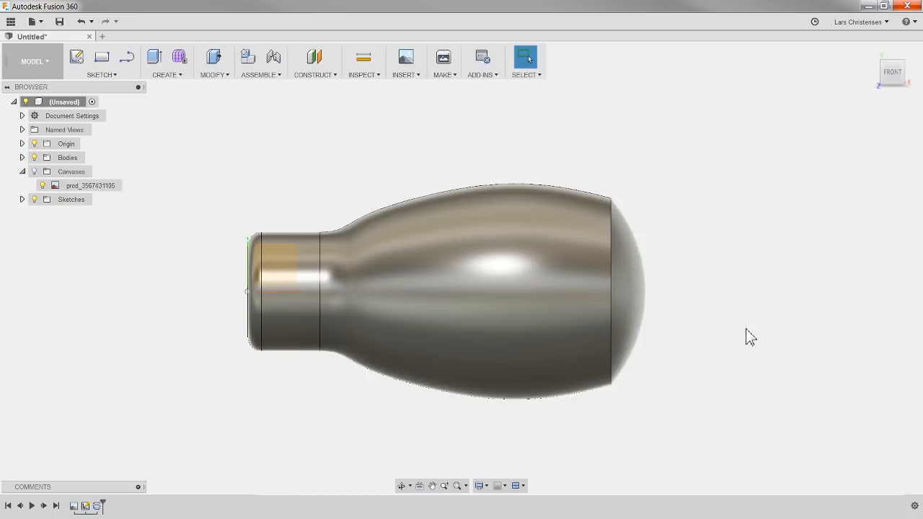
pyautogui.keyDown('shift'); pyautogui.moveTo(711, 331); pyautogui.dragTo(692, 389, button='middle'); pyautogui.keyUp('shift')
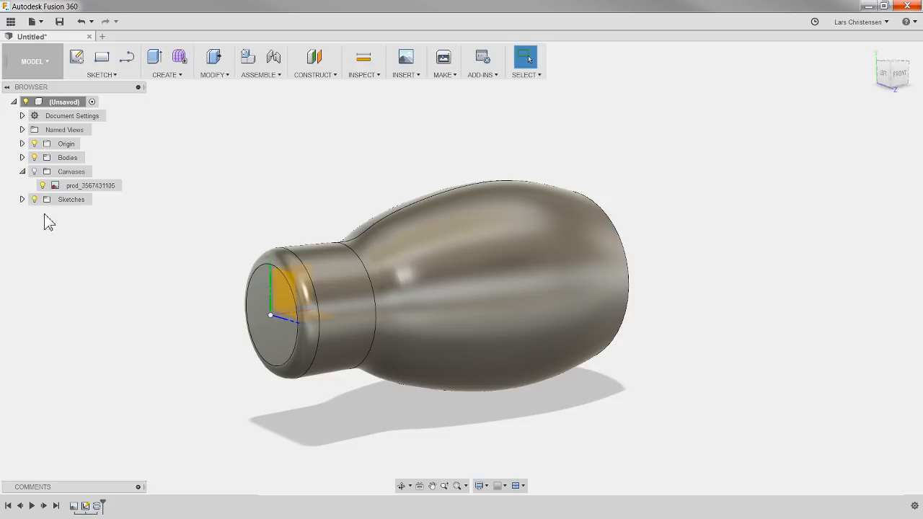
# Step: Show the canvas, reopen the handle profile sketch and delete the vertical line below the centreline at the rear end
pyautogui.click(34, 171)
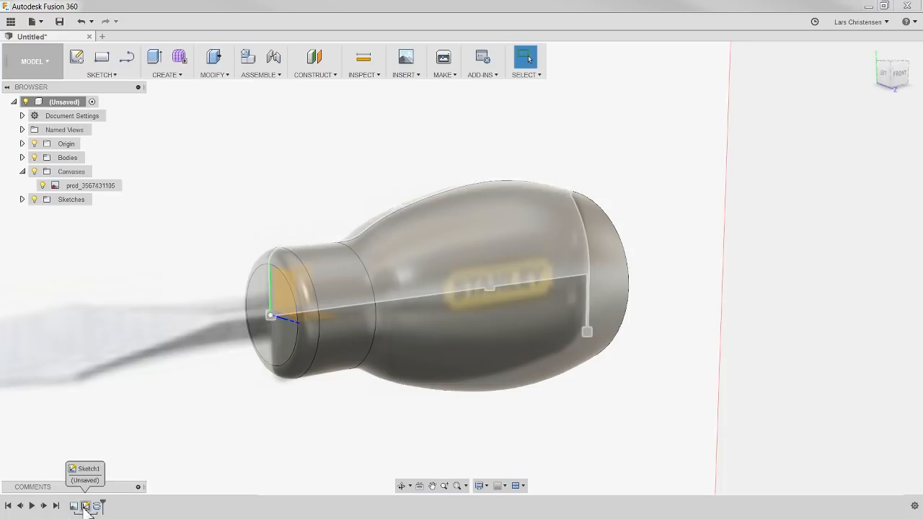
pyautogui.click(85, 507)
pyautogui.rightClick(86, 507)
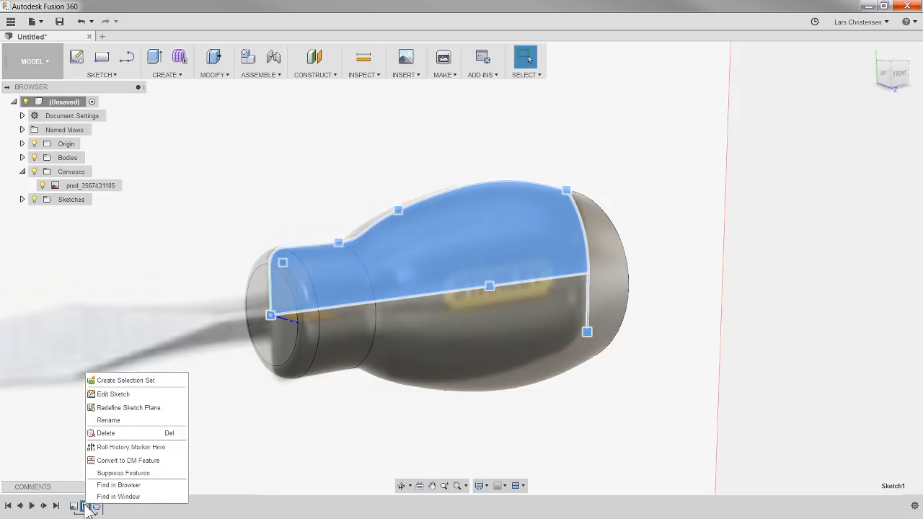
pyautogui.click(112, 398)
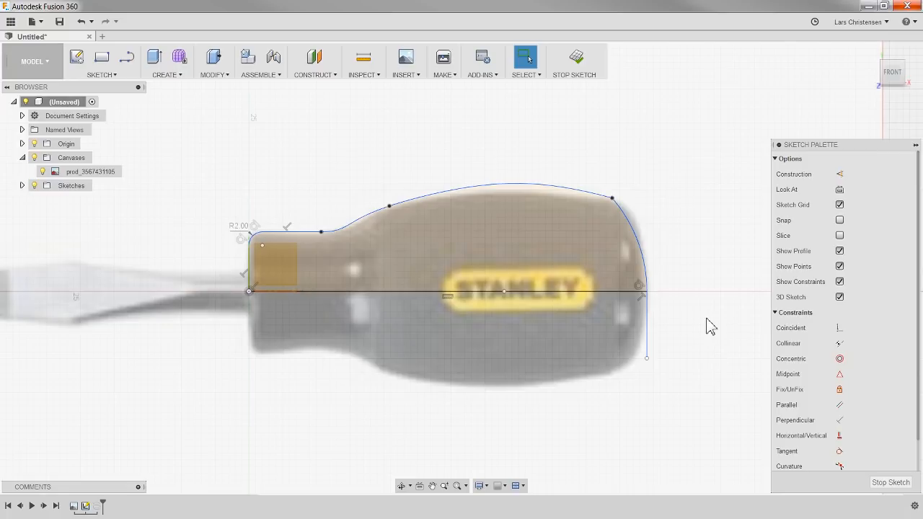
pyautogui.scroll(4, 699, 268)
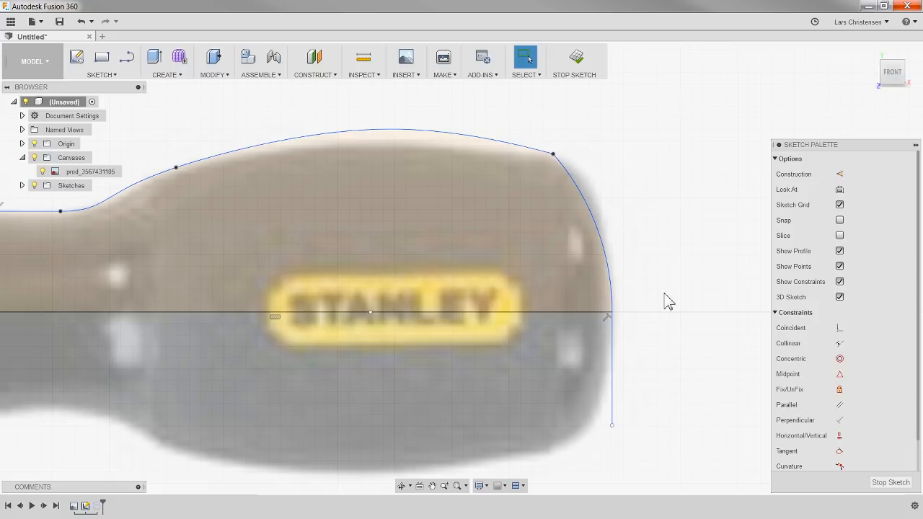
pyautogui.click(612, 415)
pyautogui.press('Delete')
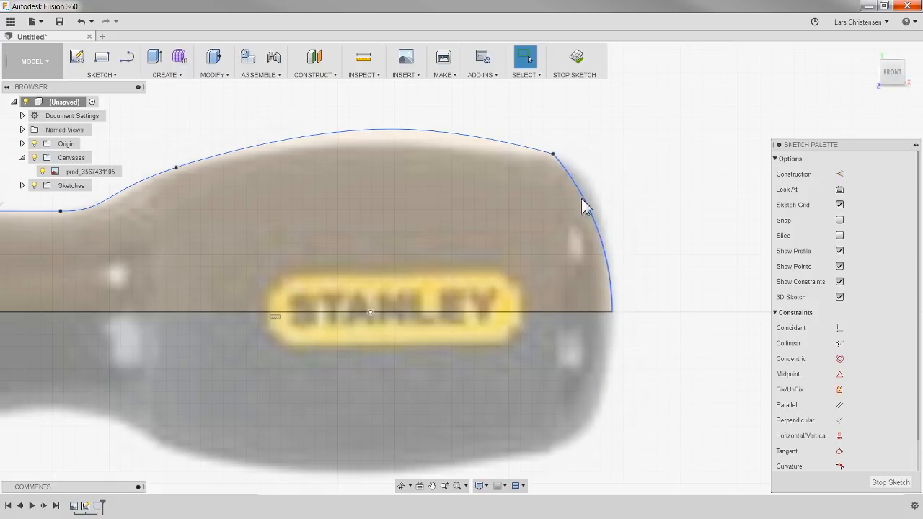
# Step: Reshape the rear arc by moving its upper corner point outward and its centreline endpoint inward, and finish the sketch
pyautogui.click(617, 281)
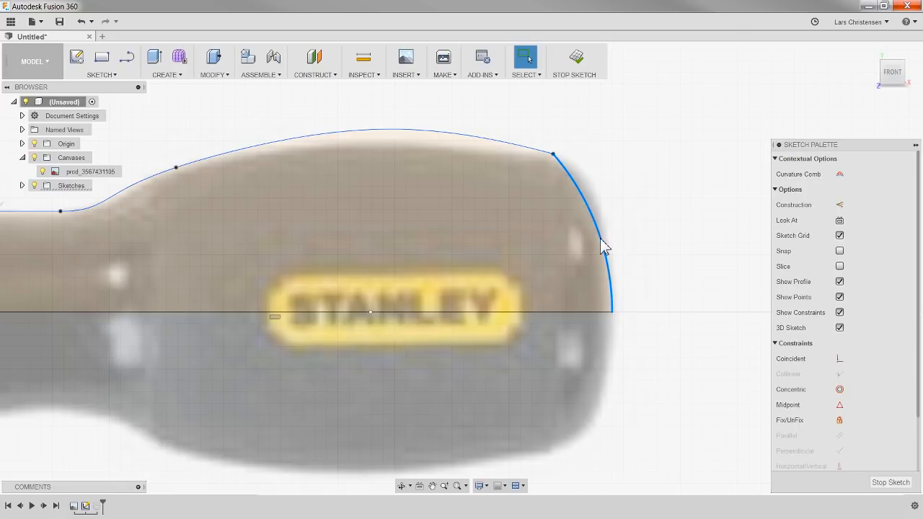
pyautogui.moveTo(552, 155)
pyautogui.mouseDown()
pyautogui.moveTo(582, 152)
pyautogui.moveTo(562, 154)
pyautogui.mouseUp()
pyautogui.moveTo(621, 312); pyautogui.dragTo(589, 312)
pyautogui.moveTo(563, 151)
pyautogui.mouseDown()
pyautogui.moveTo(590, 154)
pyautogui.moveTo(582, 153)
pyautogui.mouseUp()
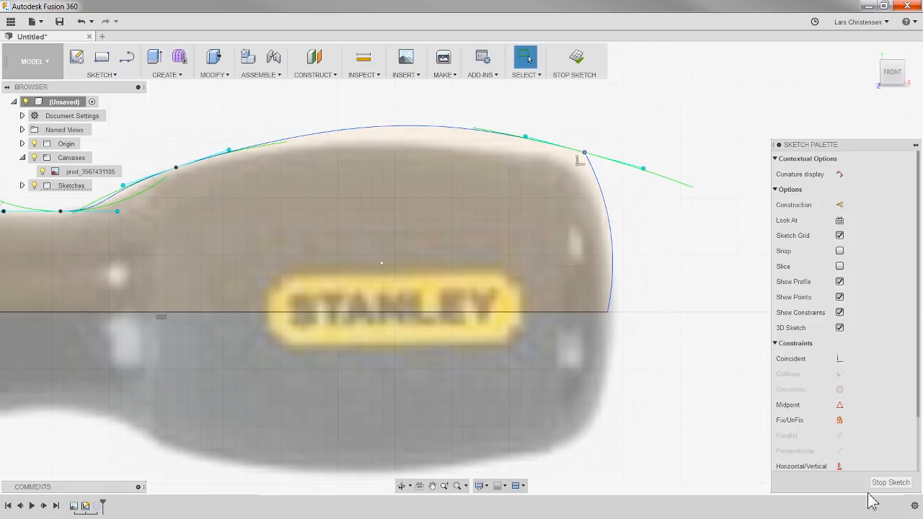
pyautogui.click(890, 482)
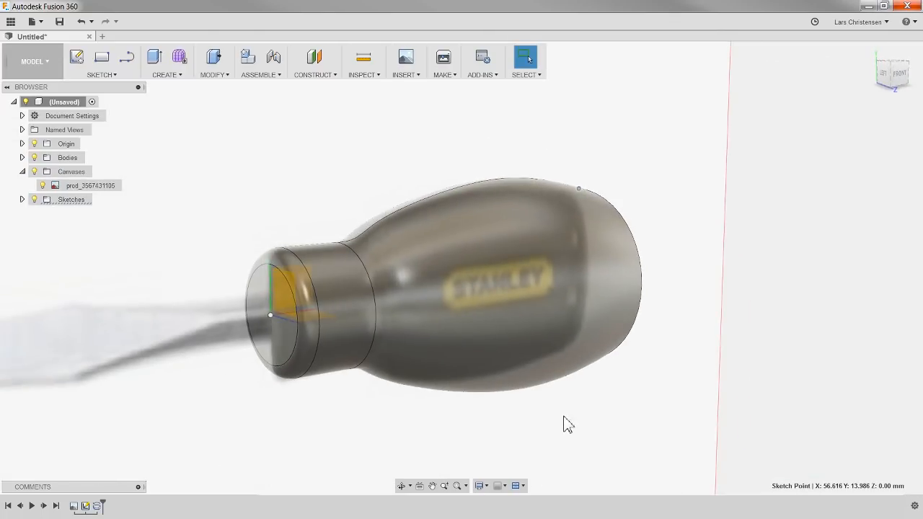
# Step: Hide the canvas and examine the centre of the handle's rear end up close
pyautogui.click(34, 172)
pyautogui.keyDown('shift'); pyautogui.moveTo(670, 342); pyautogui.dragTo(582, 321, button='middle'); pyautogui.keyUp('shift')
pyautogui.scroll(2, 601, 276)
pyautogui.scroll(2, 540, 288)
pyautogui.scroll(2, 800, 208)
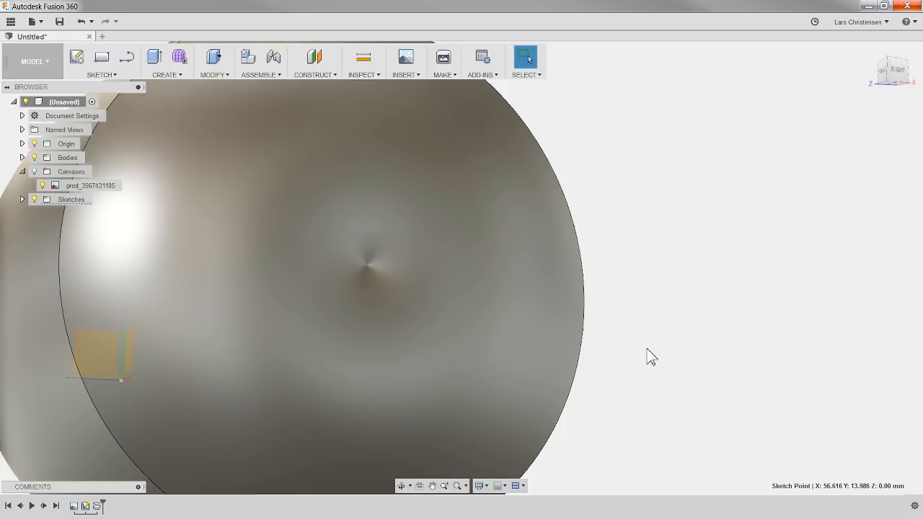
pyautogui.scroll(-5, 627, 340)
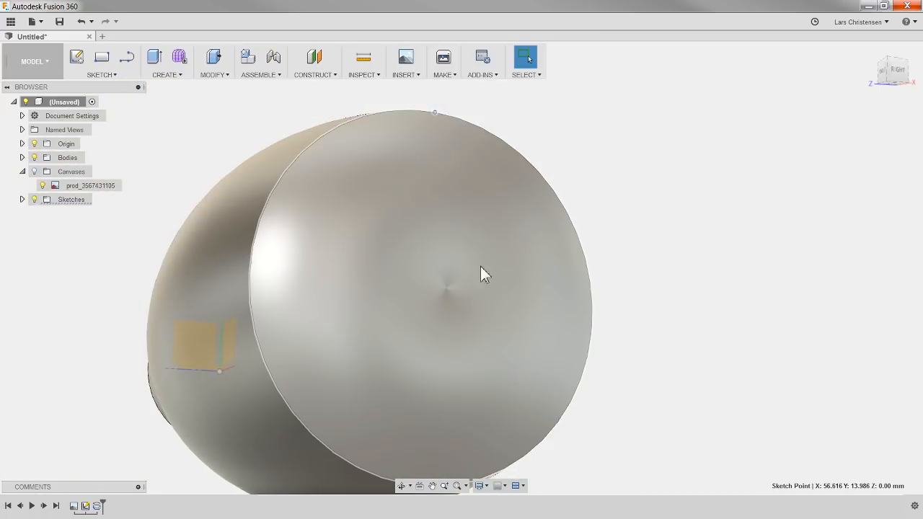
# Step: Reopen the handle profile sketch for editing and show the canvas behind it
pyautogui.rightClick(85, 506)
pyautogui.click(112, 399)
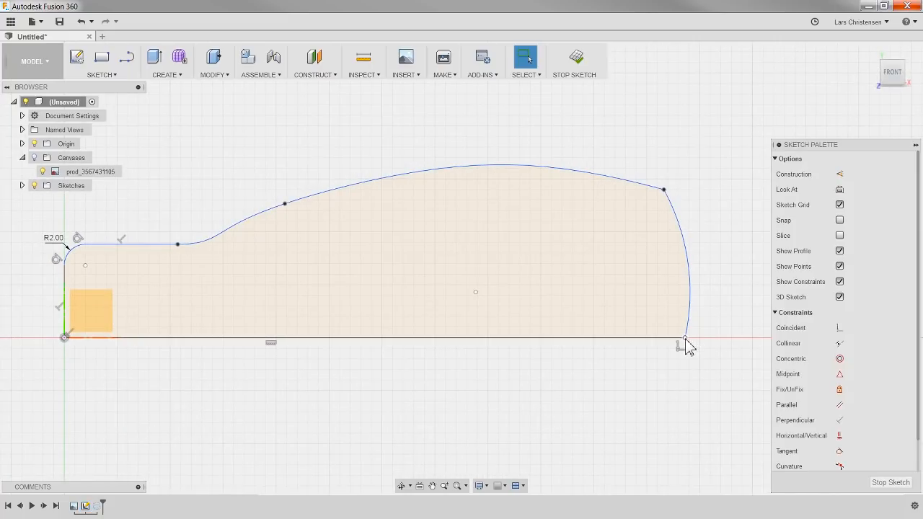
pyautogui.click(883, 484)
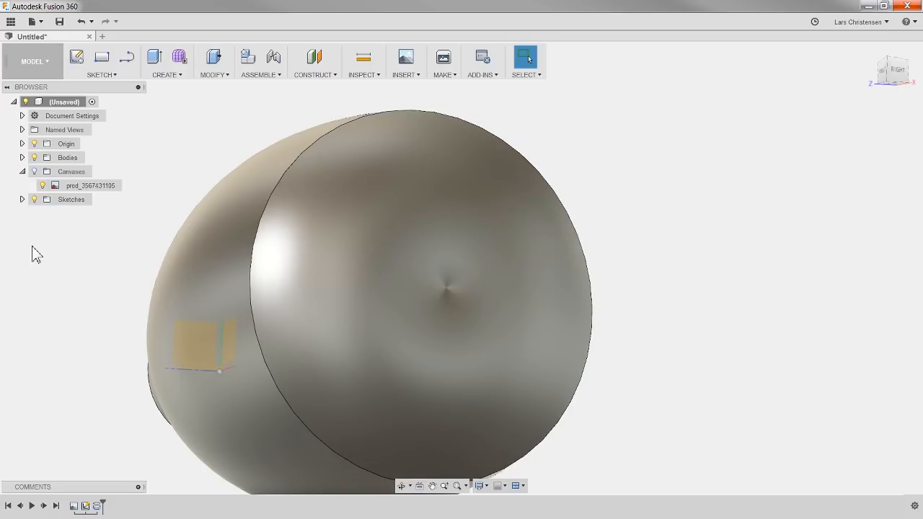
pyautogui.rightClick(85, 506)
pyautogui.click(111, 398)
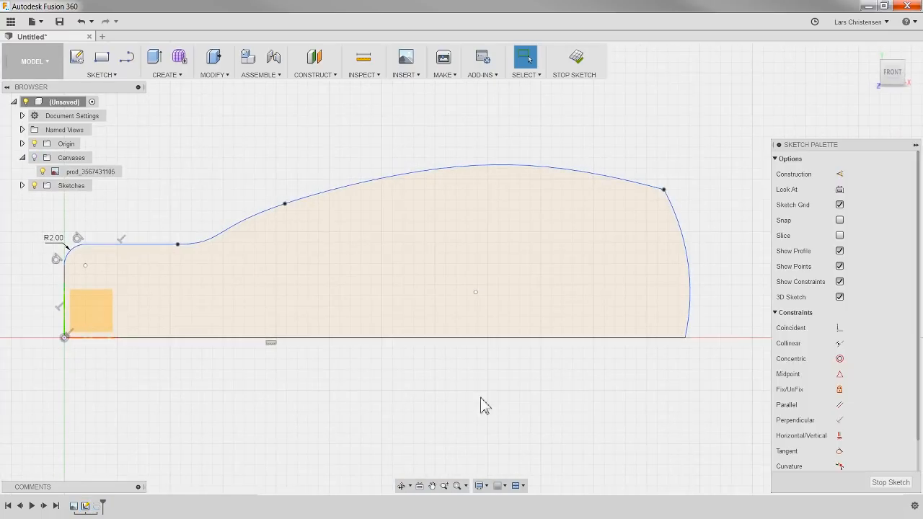
pyautogui.click(34, 157)
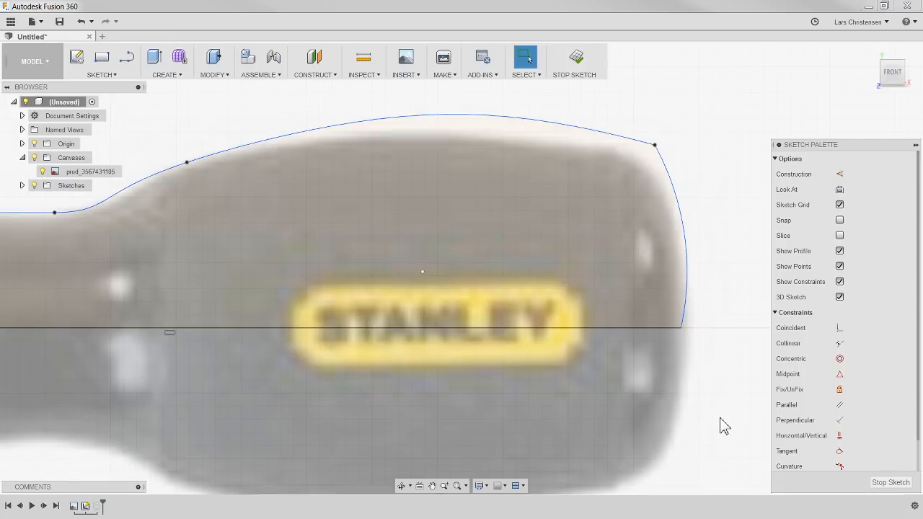
# Step: Draw a vertical line downward from the rear arc's centreline endpoint and make the arc tangent to it
pyautogui.press('l')
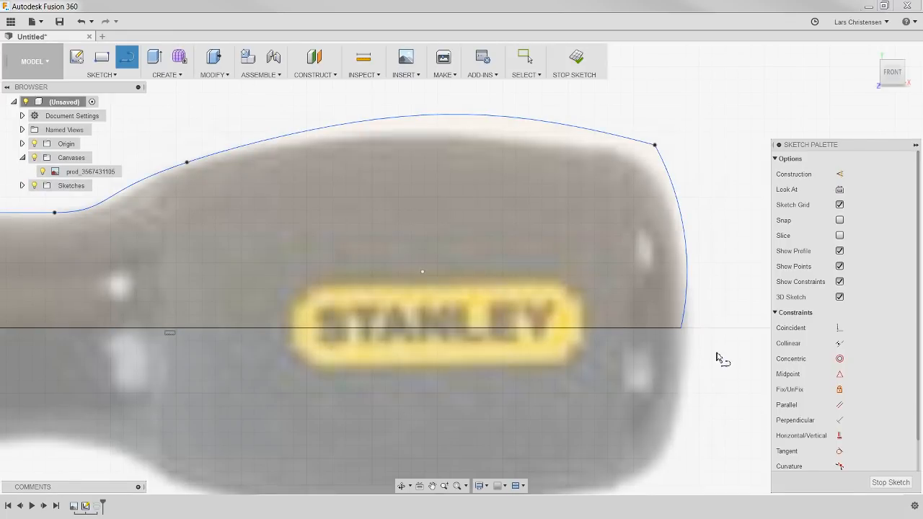
pyautogui.click(680, 330)
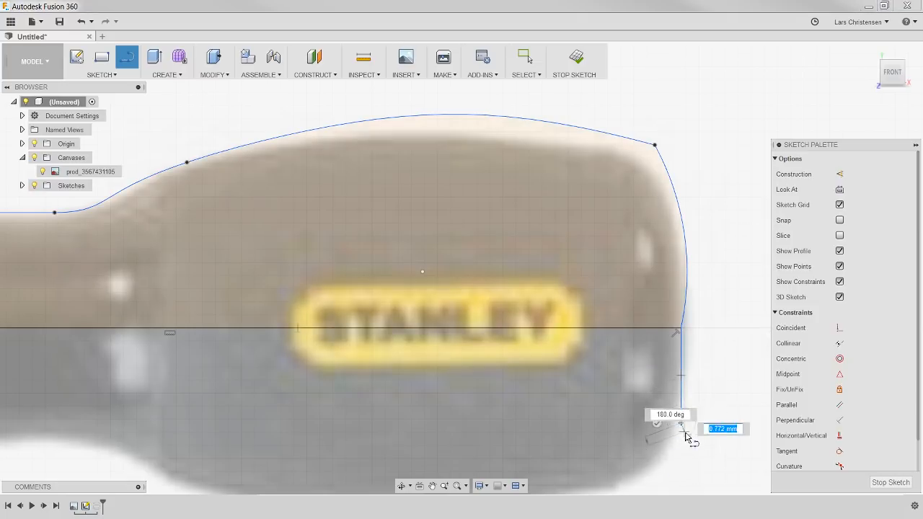
pyautogui.doubleClick(680, 422)
pyautogui.scroll(2, 727, 353)
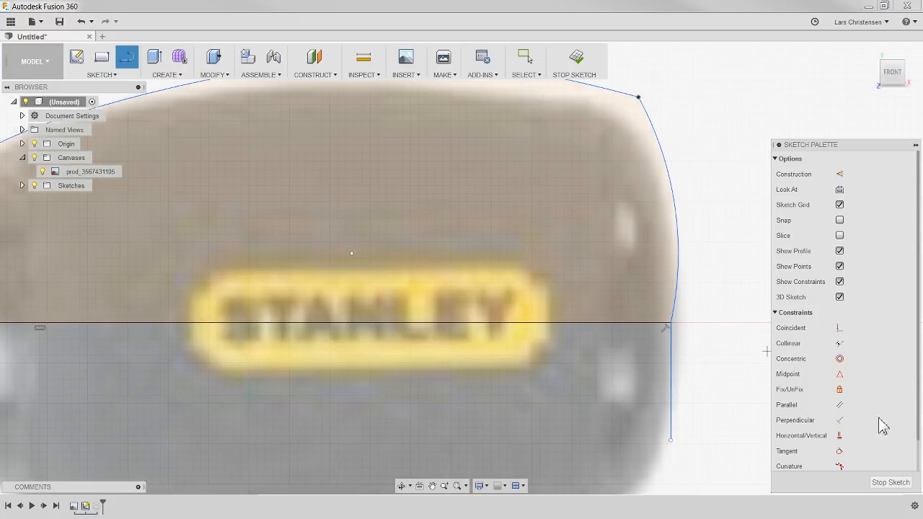
pyautogui.click(840, 452)
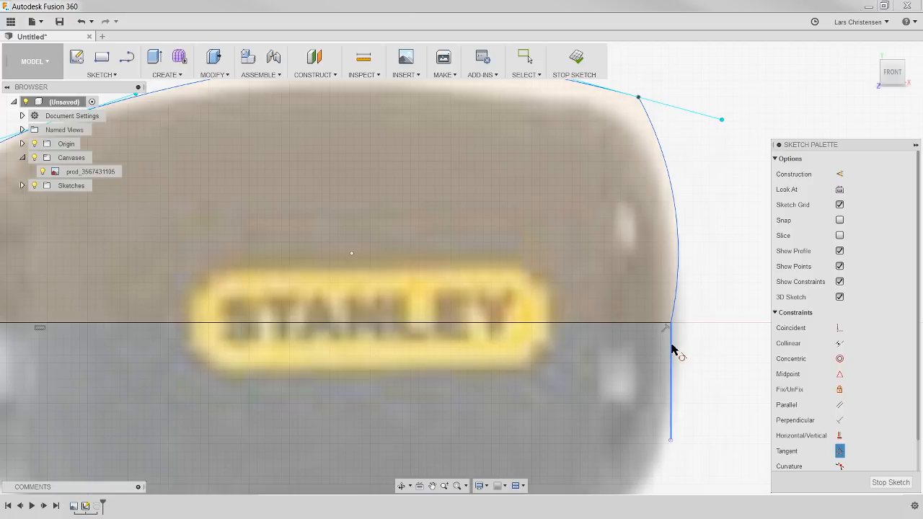
pyautogui.click(677, 294)
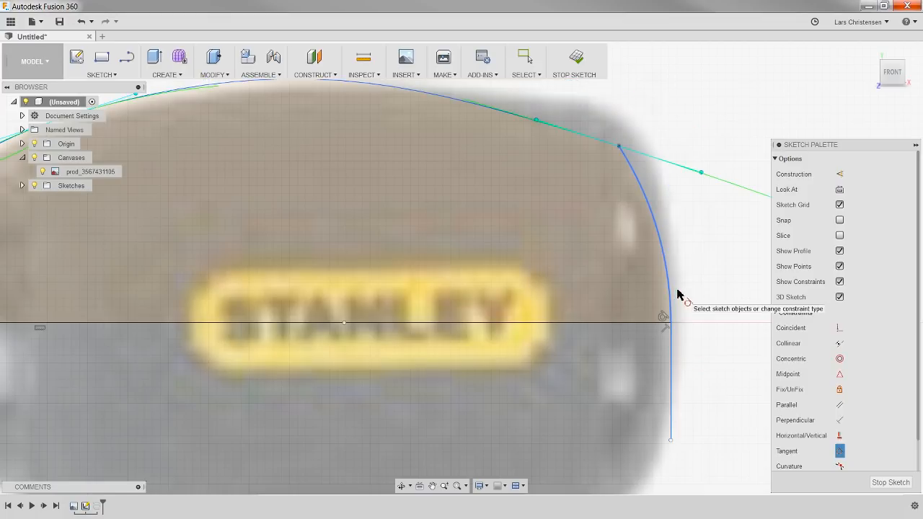
pyautogui.scroll(-2, 625, 426)
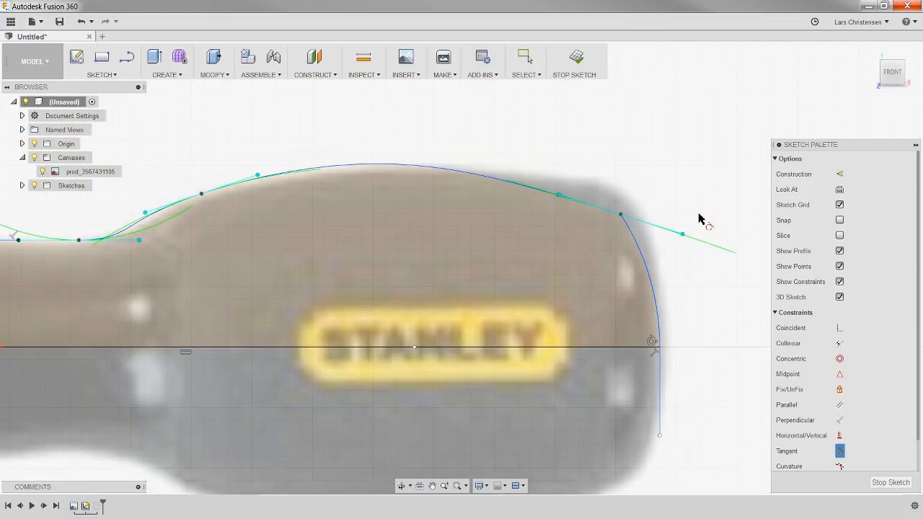
pyautogui.press('Escape')
# Step: Move the upper rear corner point up toward the canvas outline and align the rear arc's centreline endpoint with the handle's rear edge
pyautogui.scroll(-2, 705, 217)
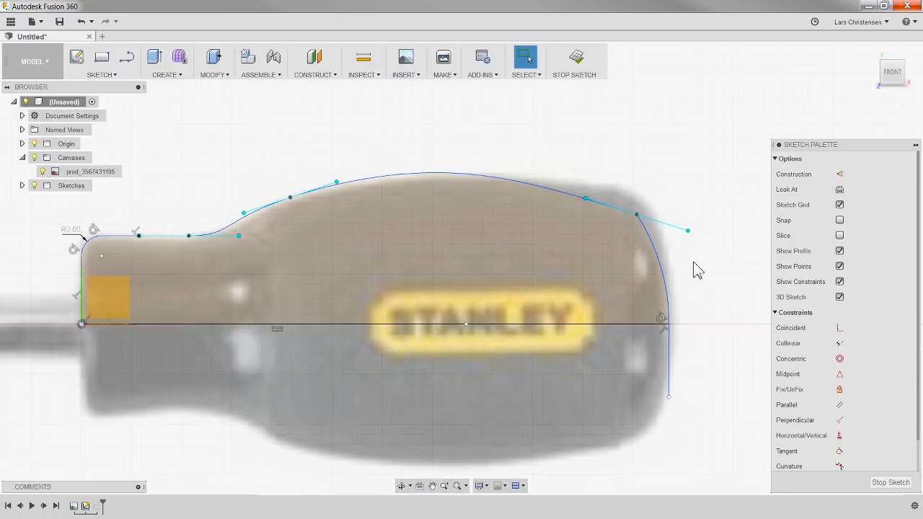
pyautogui.click(631, 205)
pyautogui.moveTo(631, 206)
pyautogui.mouseDown()
pyautogui.moveTo(639, 206)
pyautogui.moveTo(632, 204)
pyautogui.mouseUp()
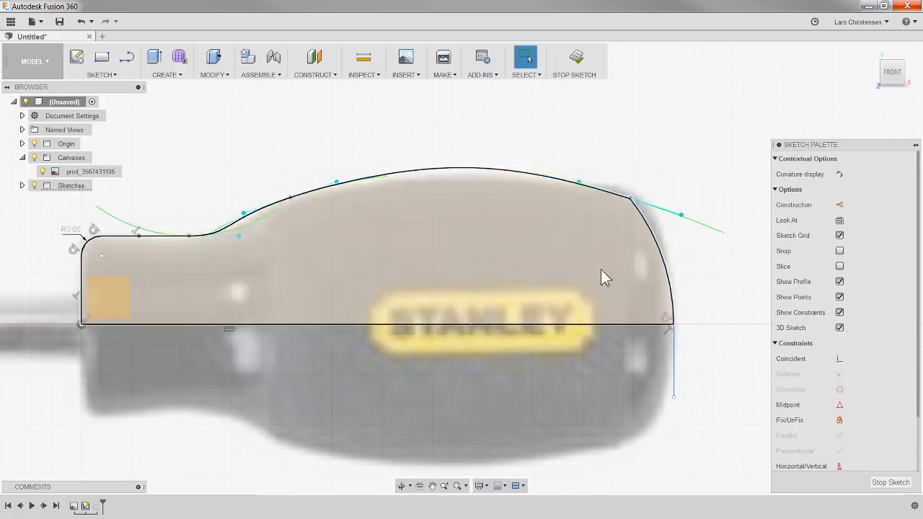
pyautogui.click(721, 176)
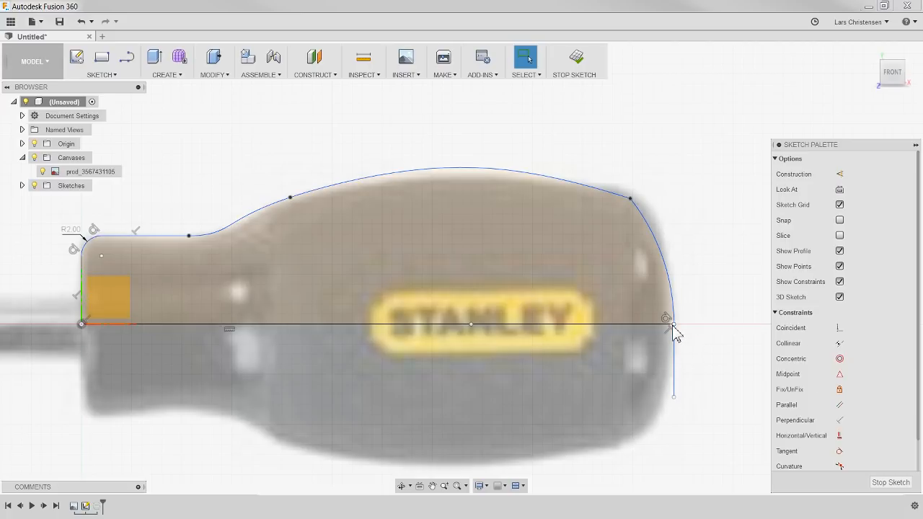
pyautogui.moveTo(670, 324); pyautogui.dragTo(734, 324)
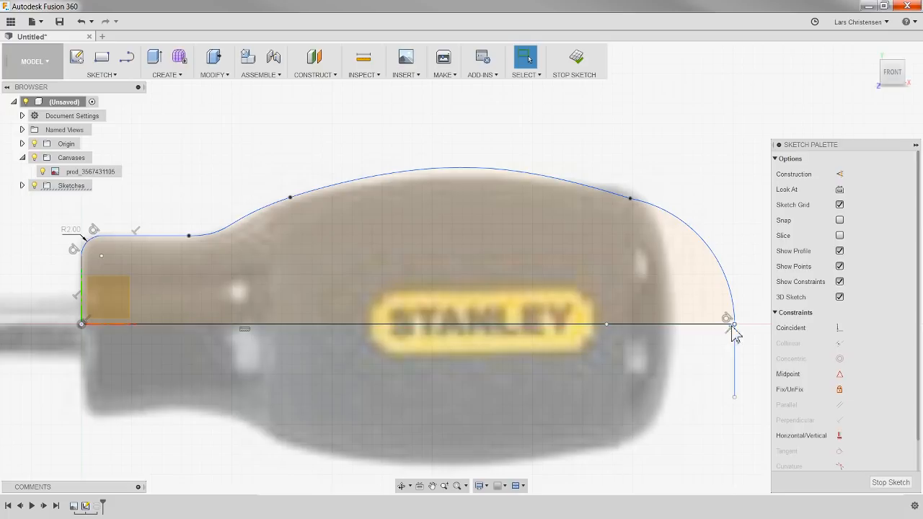
pyautogui.moveTo(735, 325); pyautogui.dragTo(673, 331)
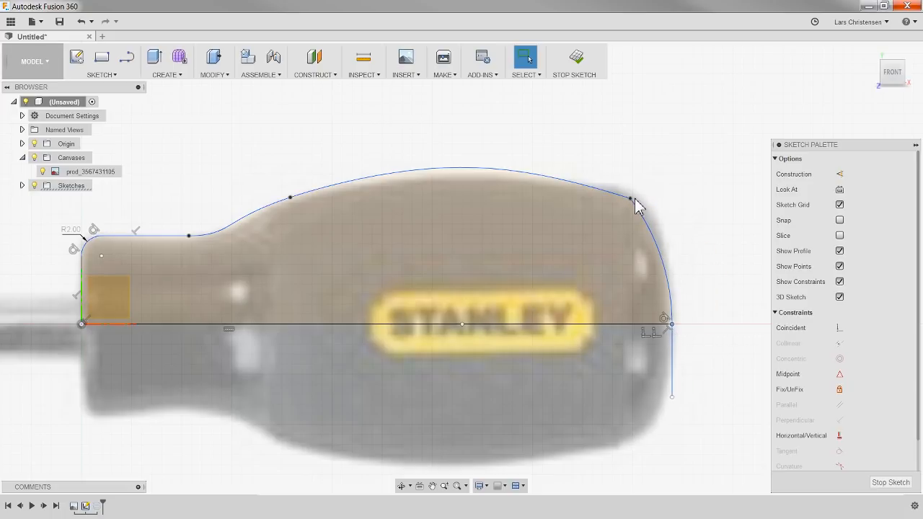
# Step: Move the upper rear corner point and the rear arc's centreline endpoint slightly outward, extending the profile's rear end
pyautogui.moveTo(631, 199); pyautogui.dragTo(648, 202)
pyautogui.moveTo(685, 325); pyautogui.dragTo(680, 325)
pyautogui.press('Escape')
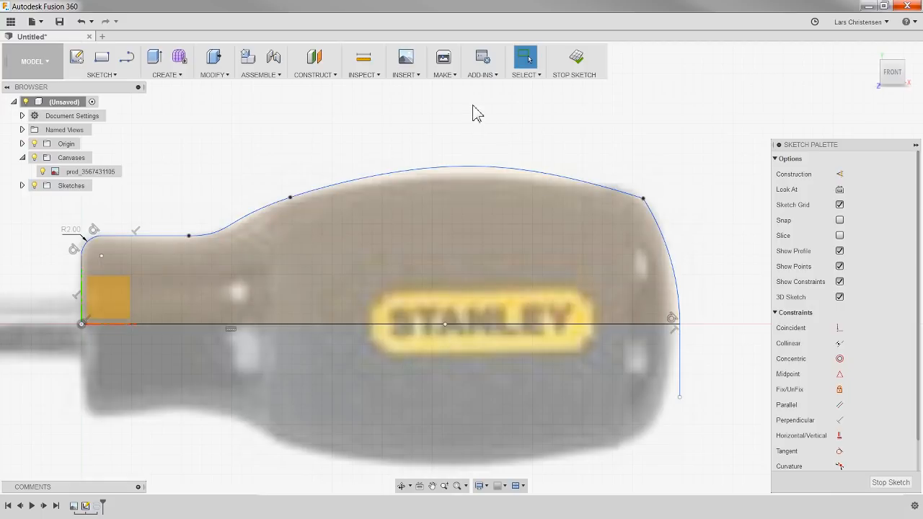
# Step: Lock the handle's upper spline in place with the Fix constraint
pyautogui.scroll(-1, 476, 115)
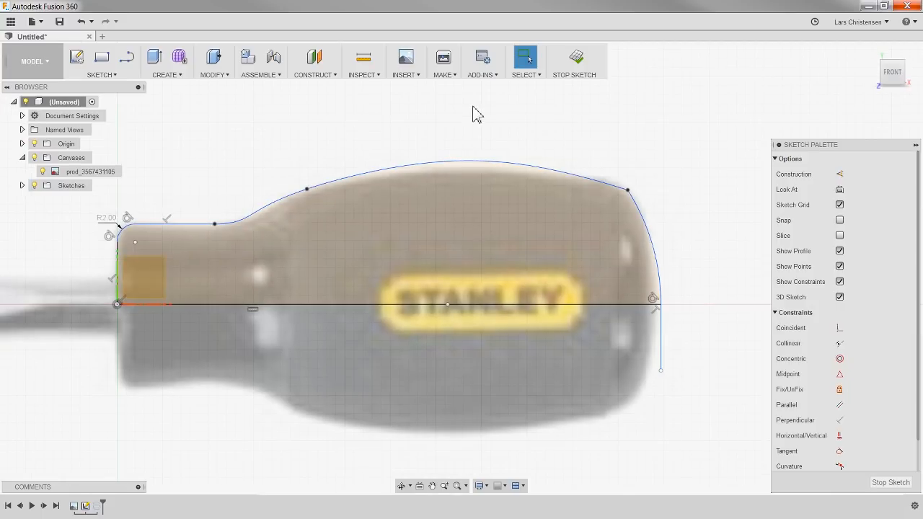
pyautogui.press('d')
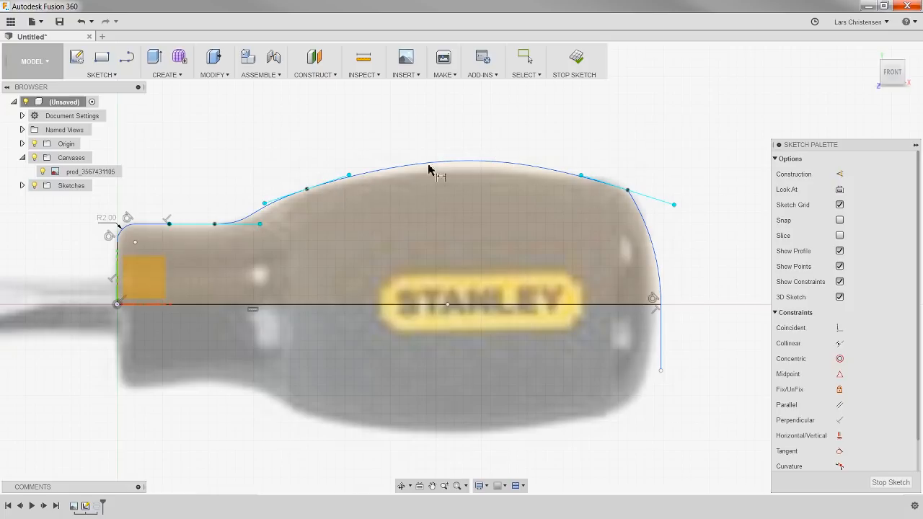
pyautogui.press('Escape')
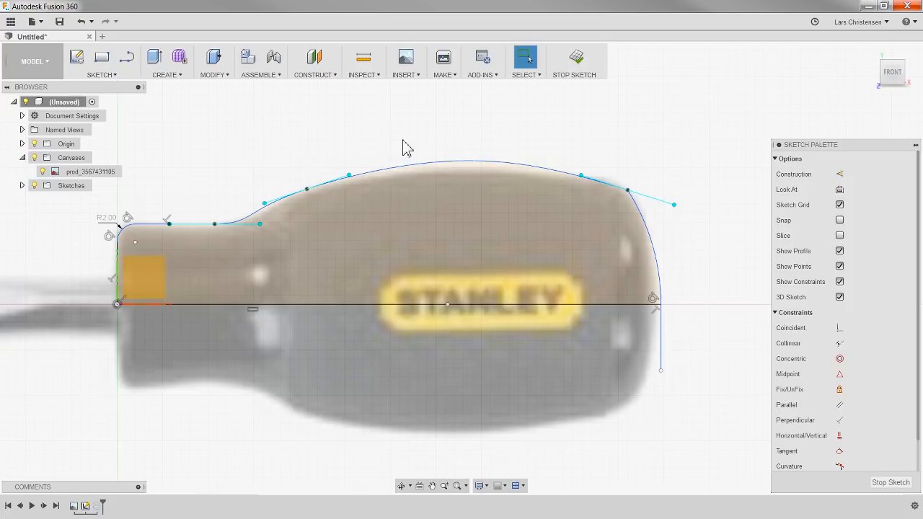
pyautogui.click(382, 167)
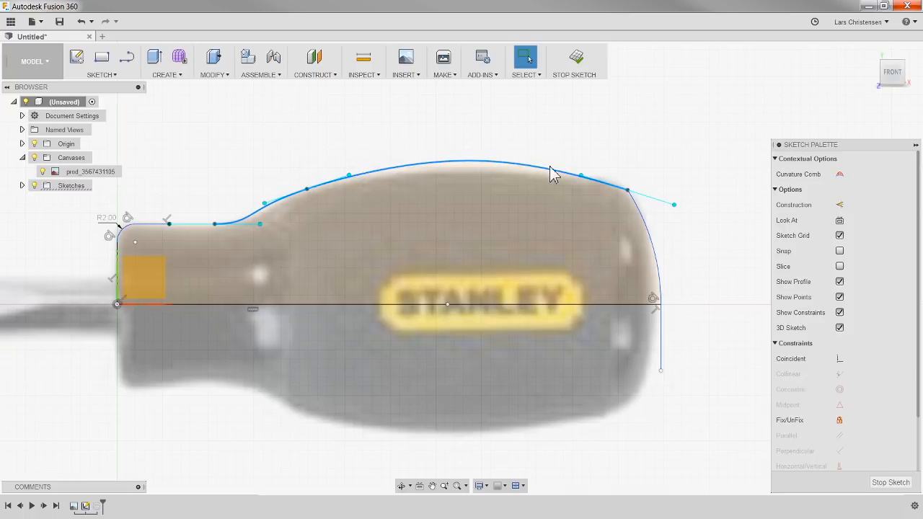
pyautogui.click(454, 127)
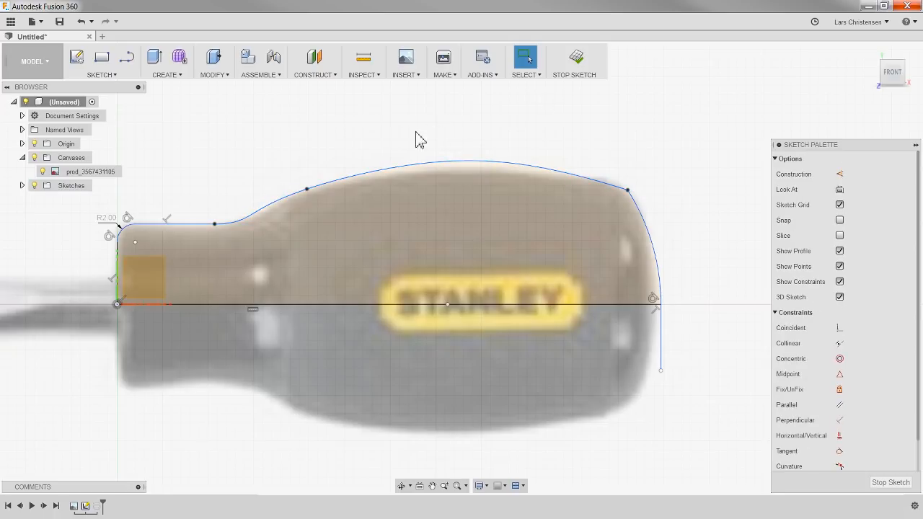
pyautogui.click(447, 161)
pyautogui.rightClick(448, 161)
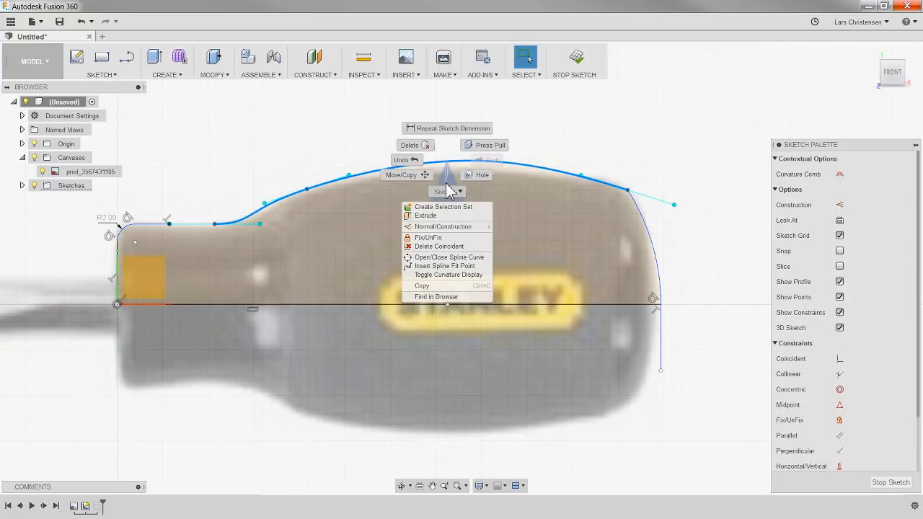
pyautogui.click(455, 238)
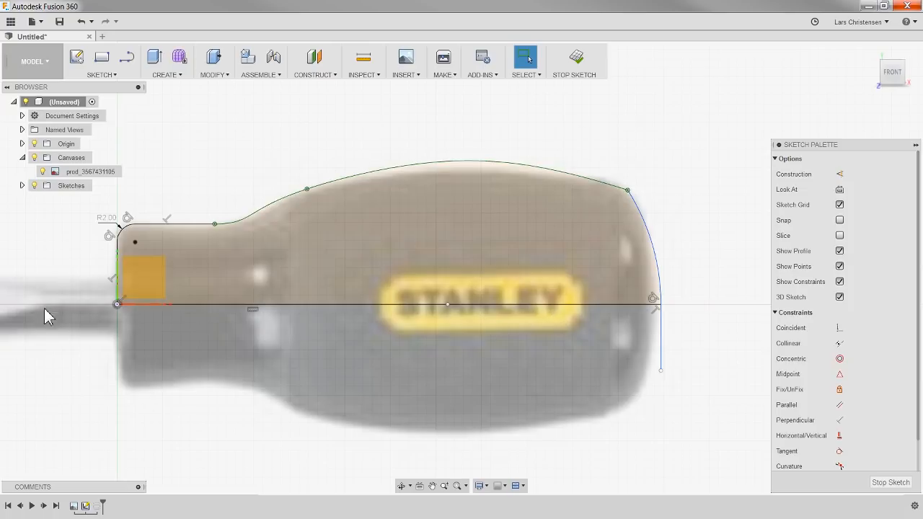
pyautogui.scroll(4, 46, 297)
pyautogui.scroll(2, 46, 296)
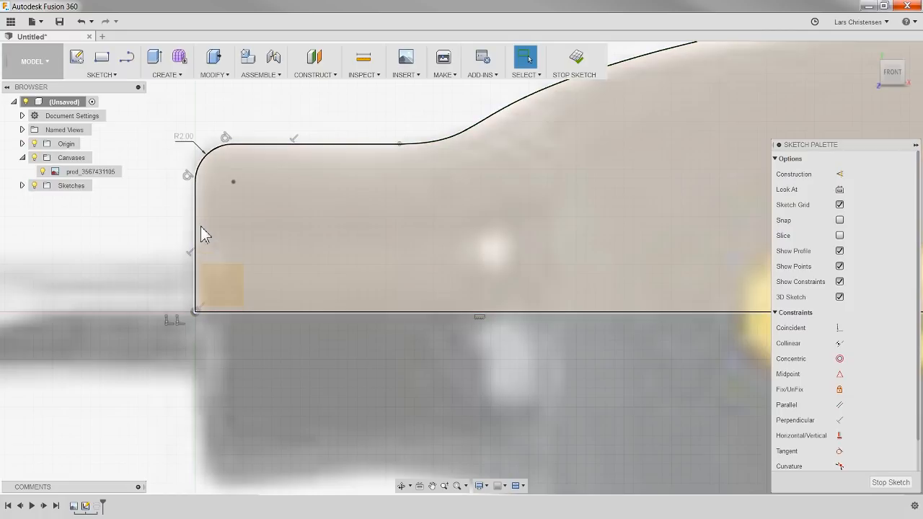
pyautogui.click(196, 225)
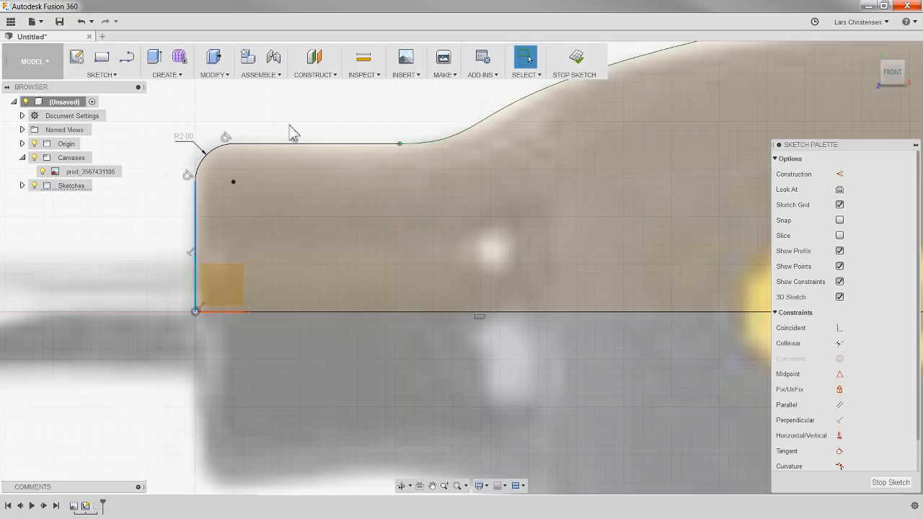
# Step: Dimension the rear arc with a radius of 23.5 mm
pyautogui.scroll(-5, 124, 334)
pyautogui.scroll(3, 466, 329)
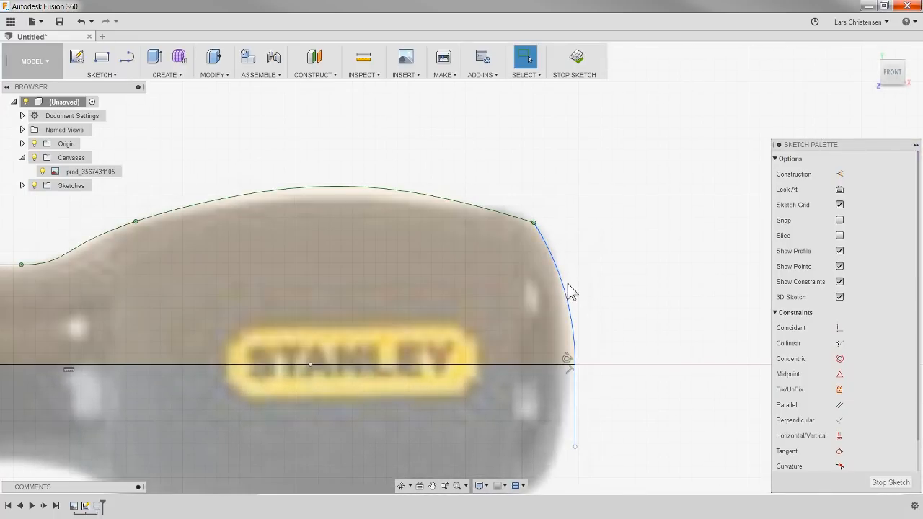
pyautogui.press('d')
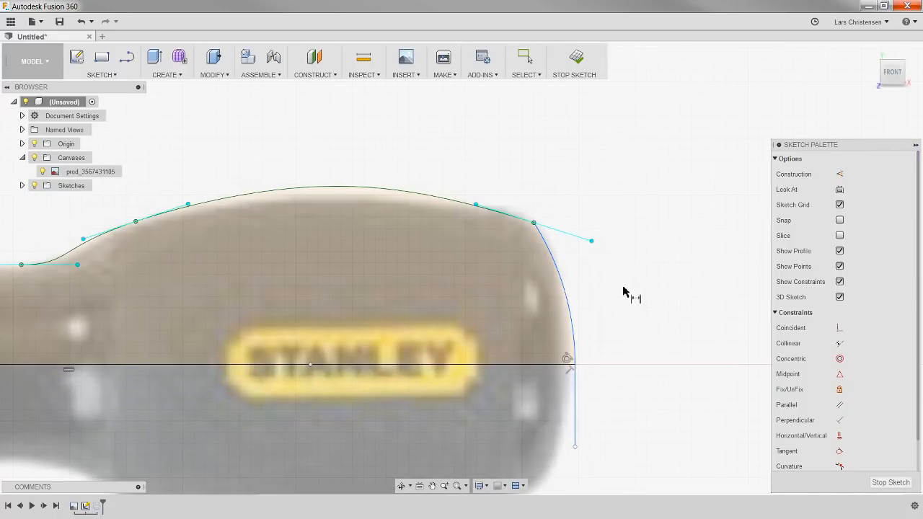
pyautogui.click(570, 307)
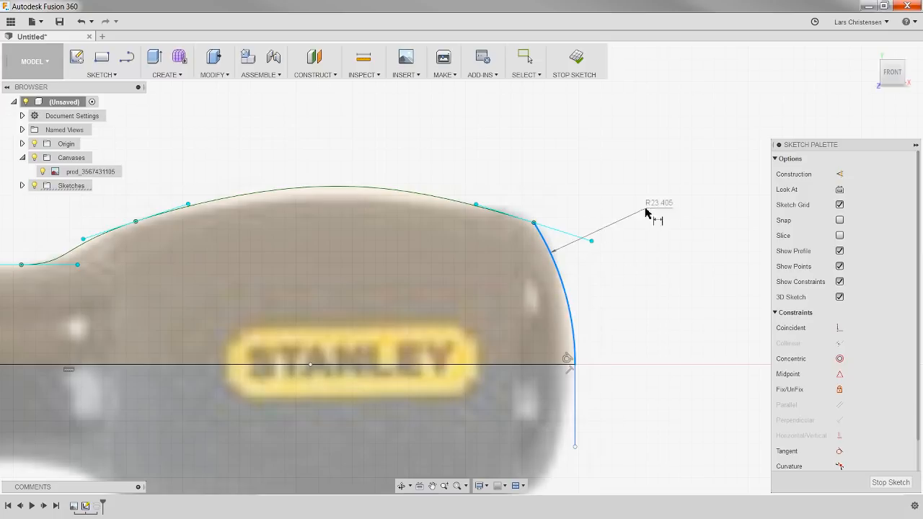
pyautogui.click(651, 225)
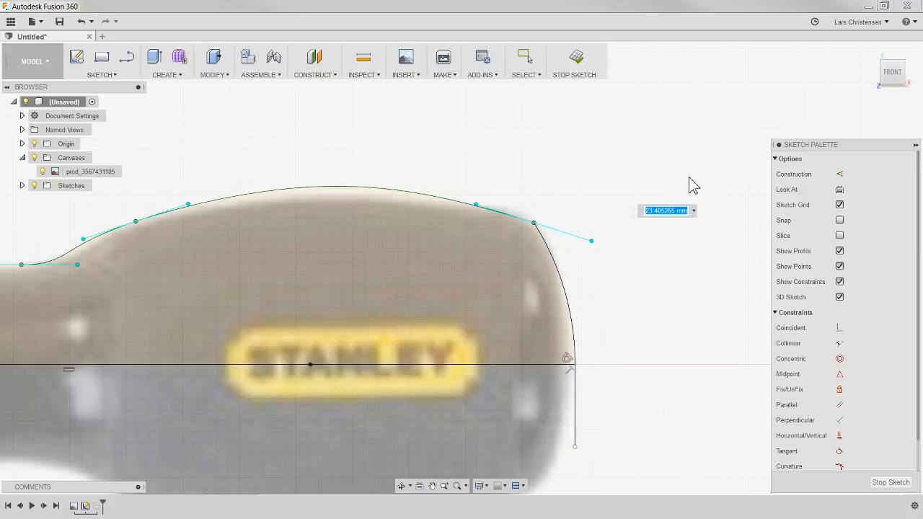
pyautogui.write('23.5')
pyautogui.press('Return')
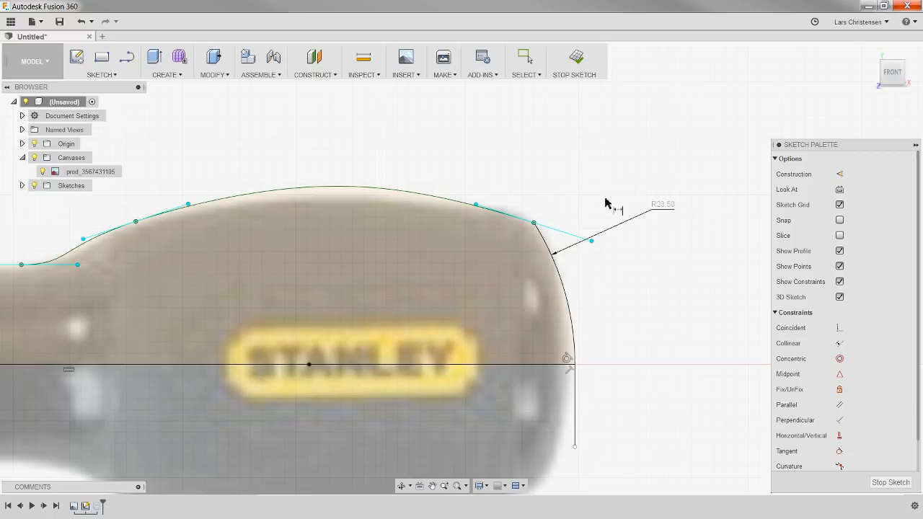
pyautogui.press('Escape')
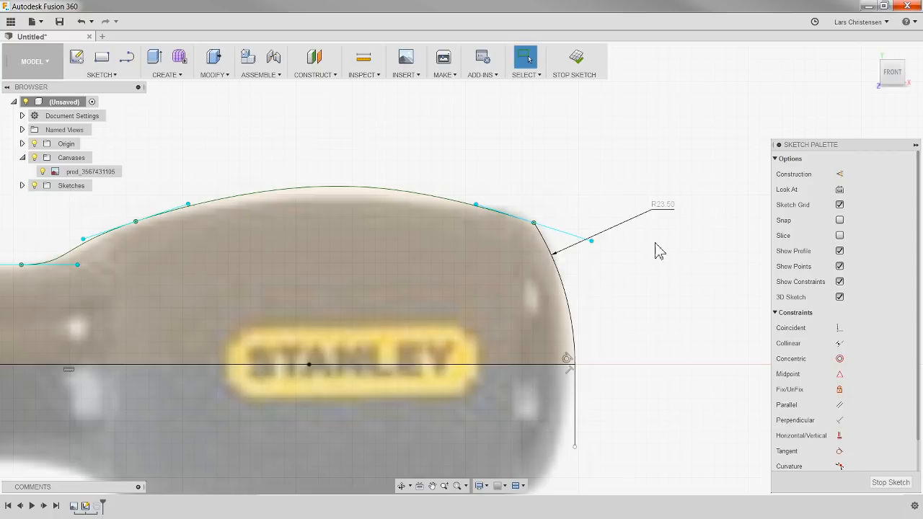
# Step: Finish the sketch and hide the canvas to inspect the revolved handle from its rear and front ends
pyautogui.scroll(-2, 690, 268)
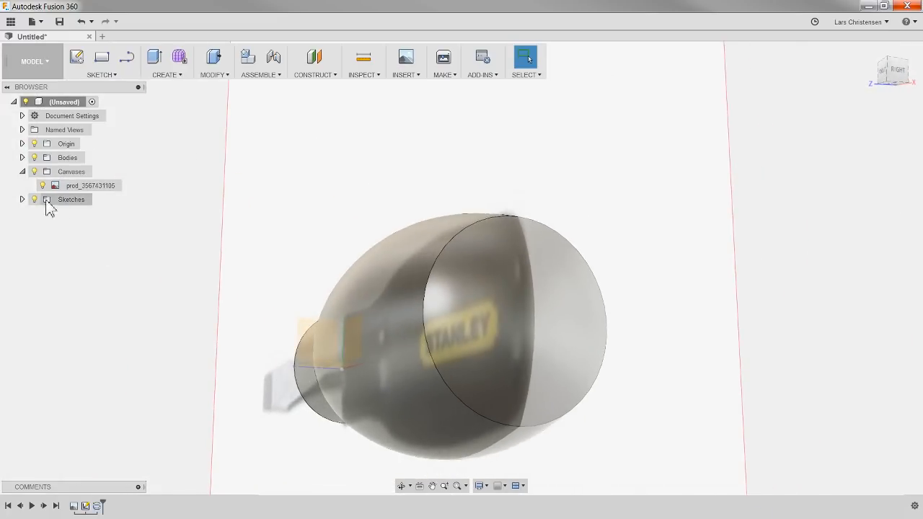
pyautogui.click(34, 171)
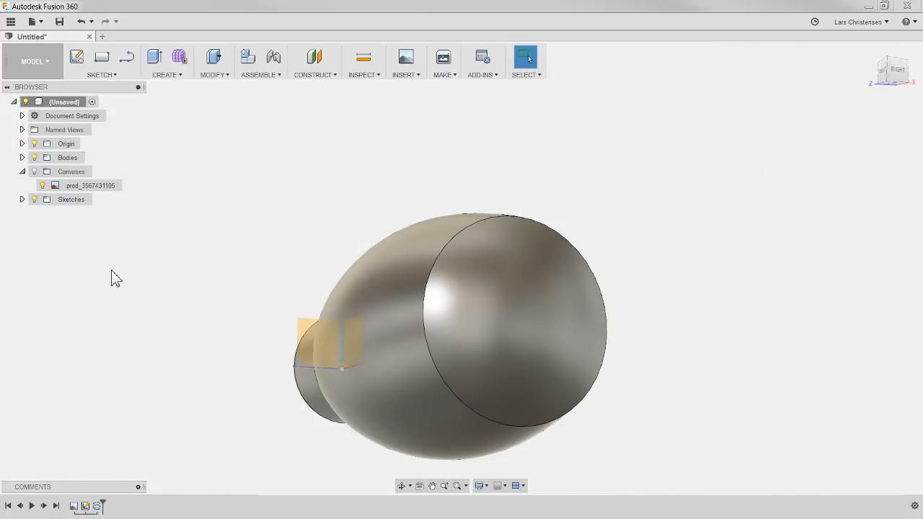
pyautogui.keyDown('shift'); pyautogui.moveTo(142, 301); pyautogui.dragTo(181, 311, button='middle'); pyautogui.keyUp('shift')
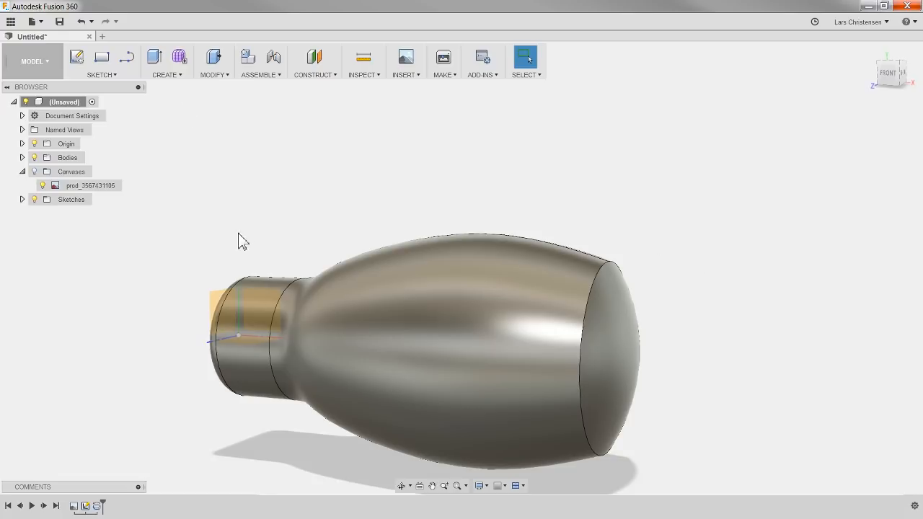
pyautogui.keyDown('shift'); pyautogui.moveTo(226, 207); pyautogui.dragTo(230, 310, button='middle'); pyautogui.keyUp('shift')
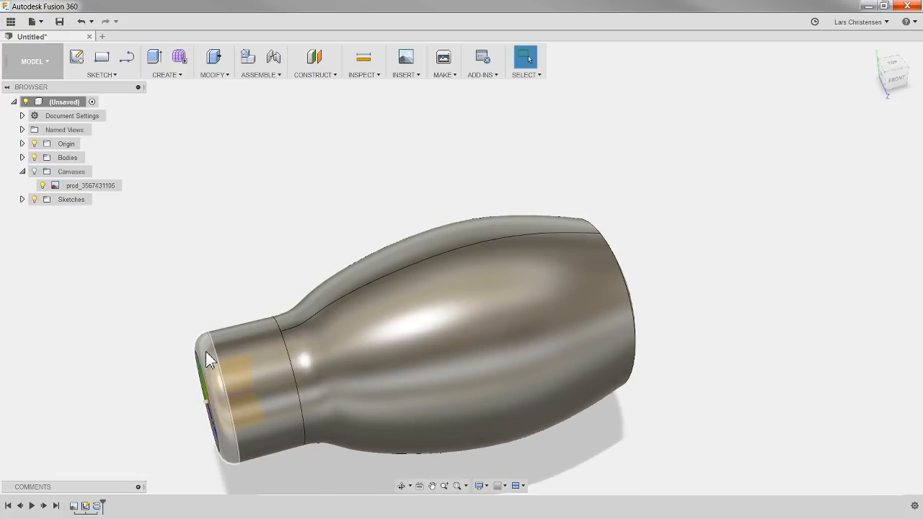
pyautogui.rightClick(85, 505)
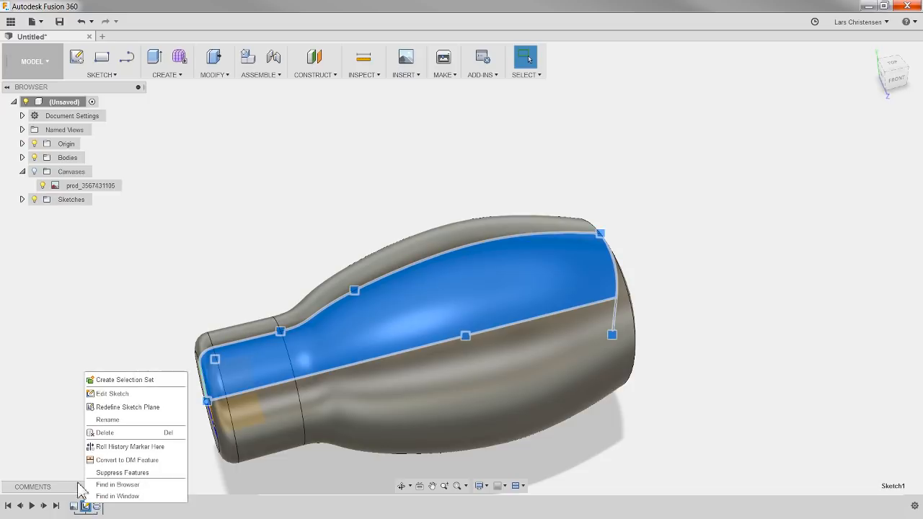
pyautogui.click(102, 394)
pyautogui.scroll(3, 137, 296)
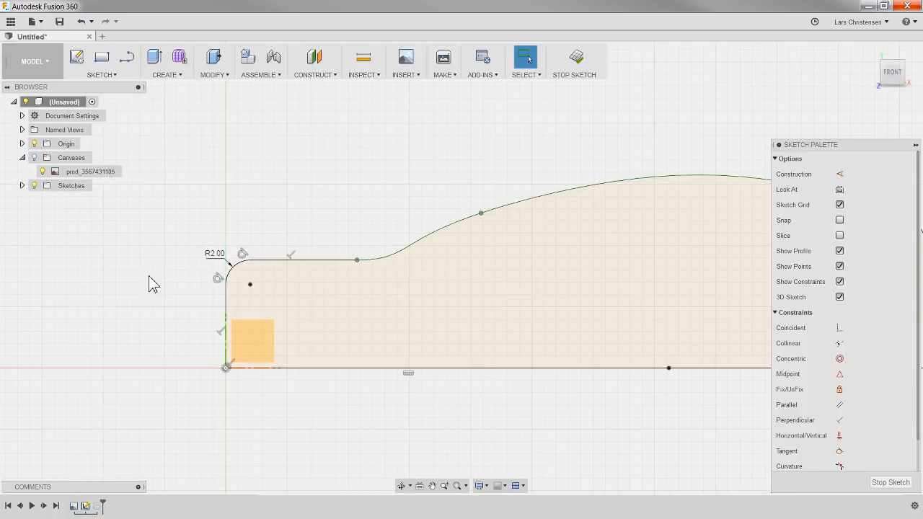
pyautogui.click(115, 77)
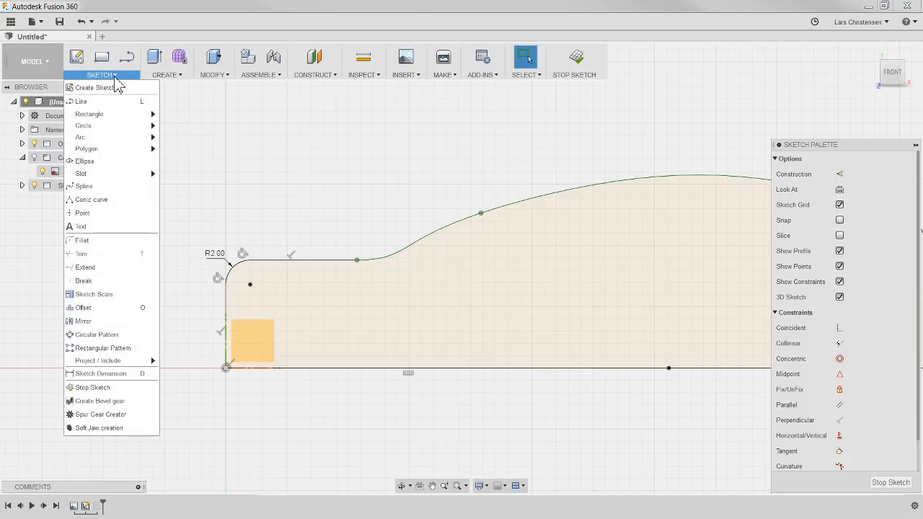
pyautogui.click(107, 240)
pyautogui.click(226, 260)
pyautogui.press('Return')
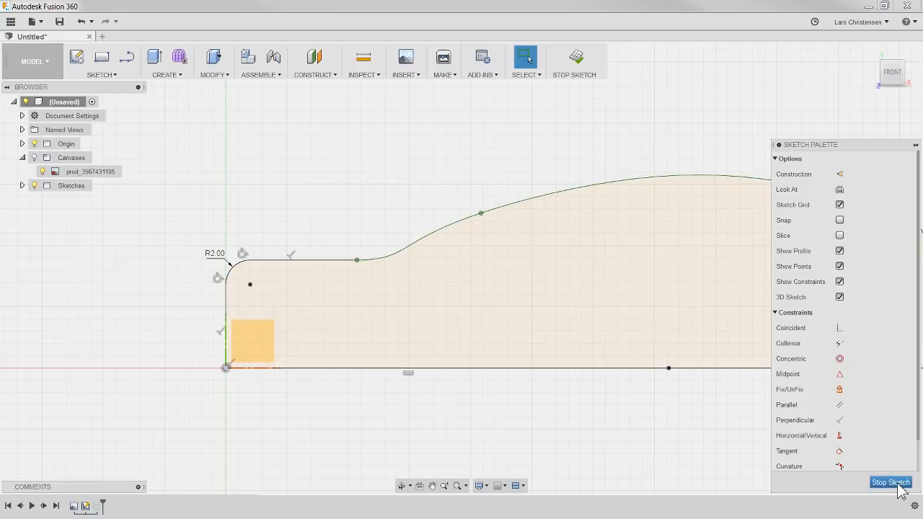
pyautogui.click(891, 481)
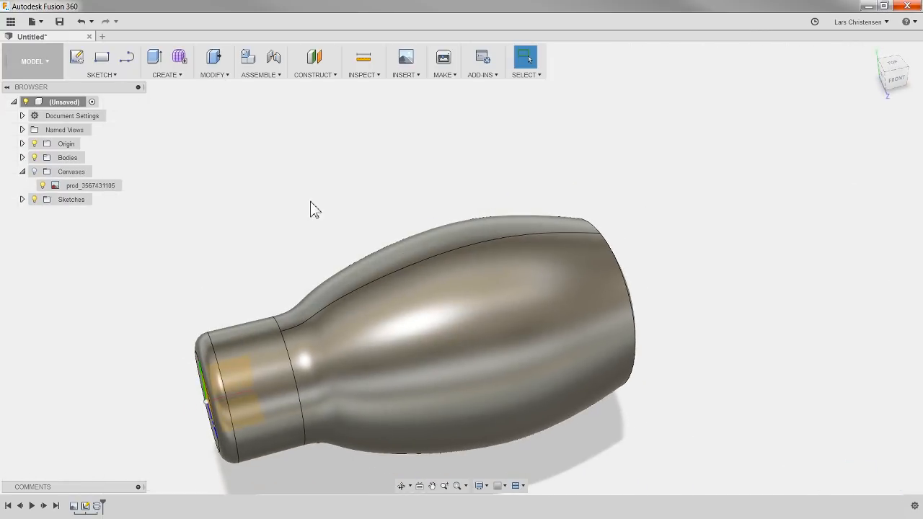
# Step: Round the handle's circular rear edge with a constant-radius fillet of 6.5 mm
pyautogui.keyDown('shift'); pyautogui.moveTo(293, 222); pyautogui.dragTo(253, 200, button='middle'); pyautogui.keyUp('shift')
pyautogui.press('Escape')
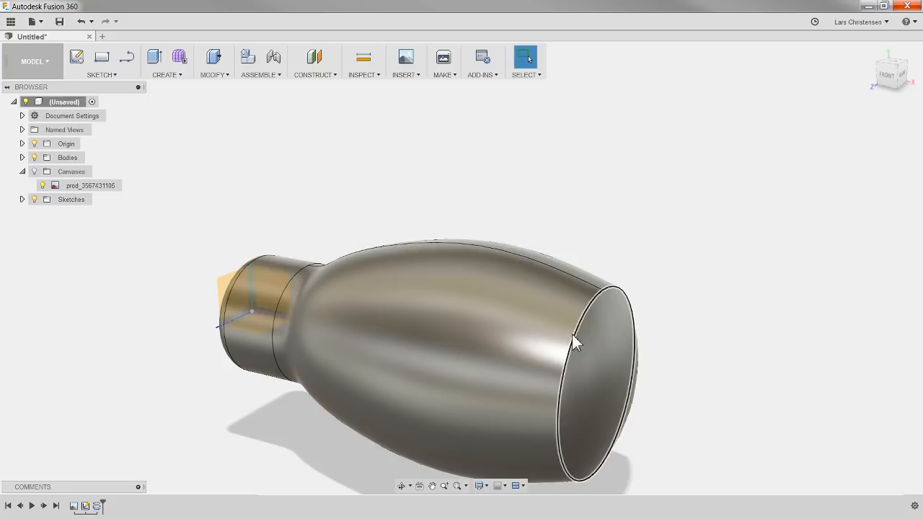
pyautogui.click(213, 75)
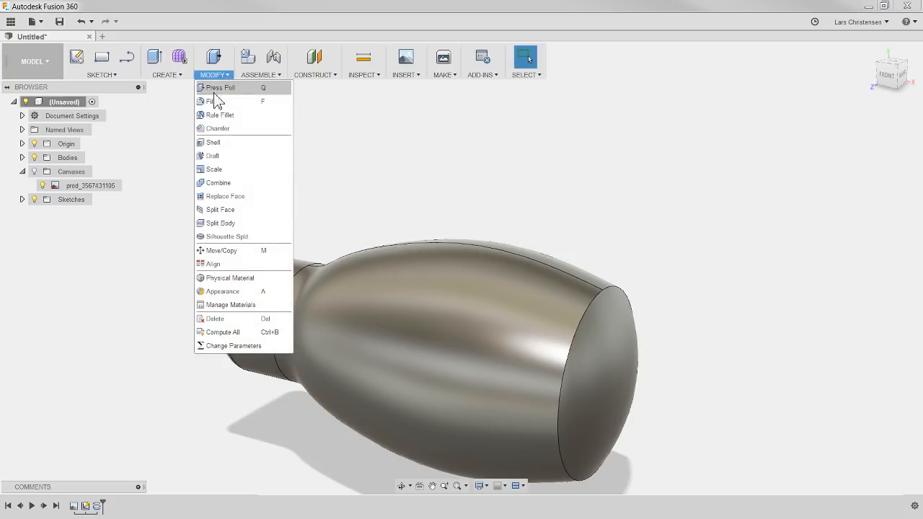
pyautogui.click(213, 101)
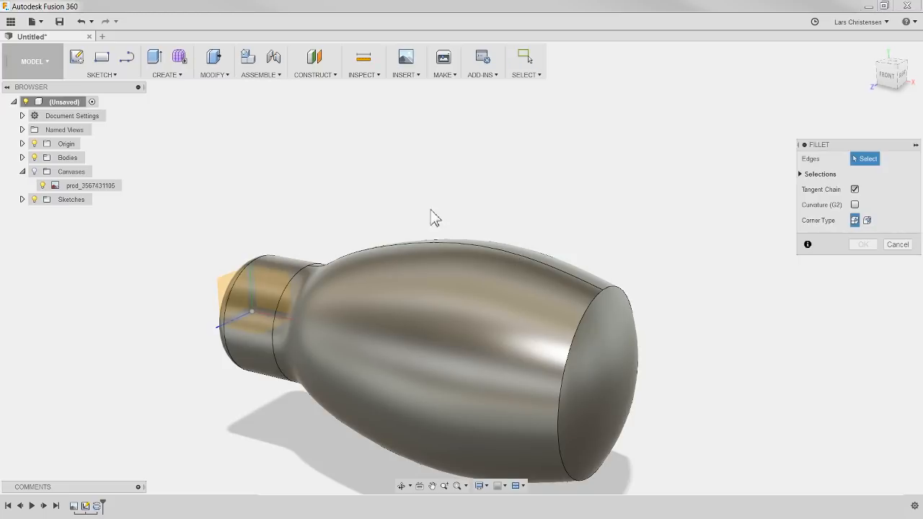
pyautogui.click(582, 316)
pyautogui.moveTo(591, 304); pyautogui.dragTo(589, 308)
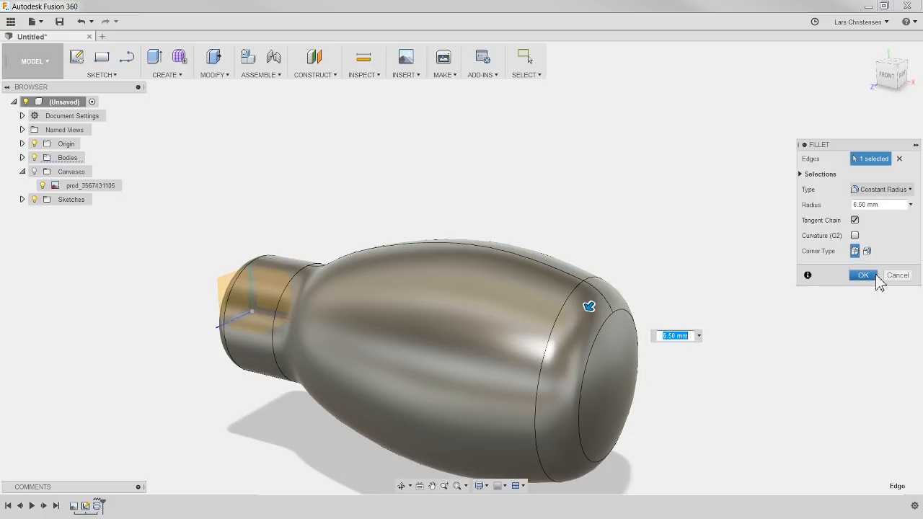
pyautogui.click(863, 275)
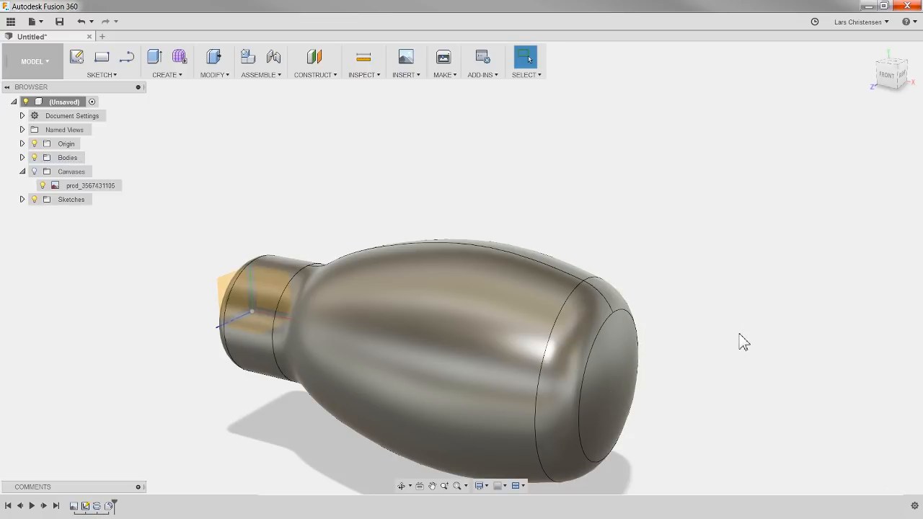
# Step: Show the canvas again and compare the filleted handle with the image in the front view
pyautogui.keyDown('shift'); pyautogui.moveTo(342, 173); pyautogui.dragTo(342, 202, button='middle'); pyautogui.keyUp('shift')
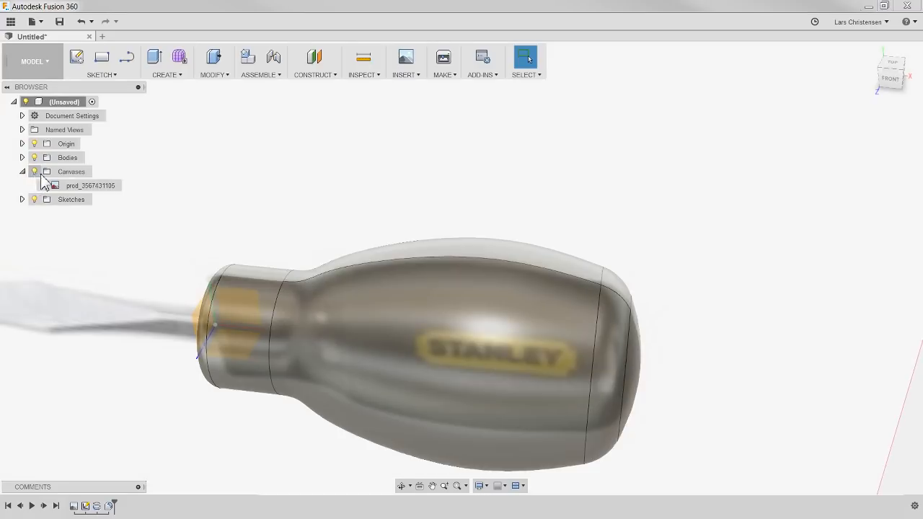
pyautogui.click(891, 78)
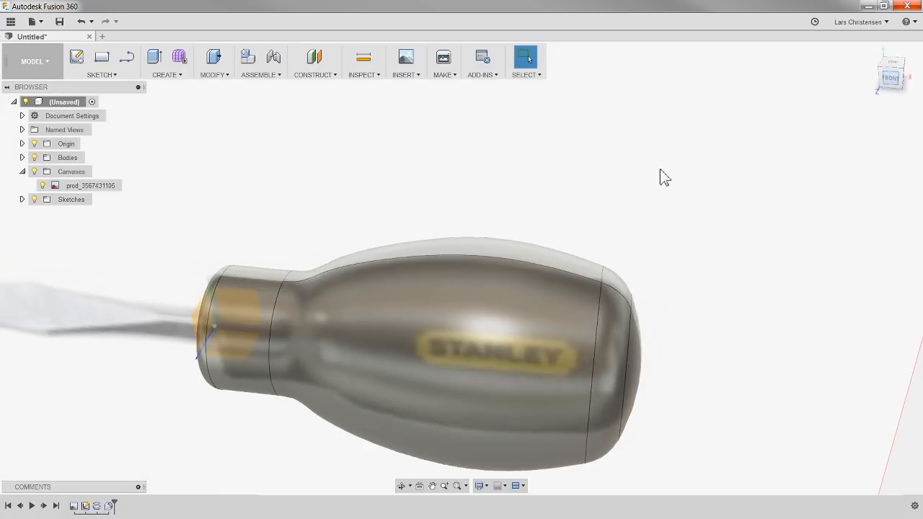
pyautogui.scroll(-2, 670, 332)
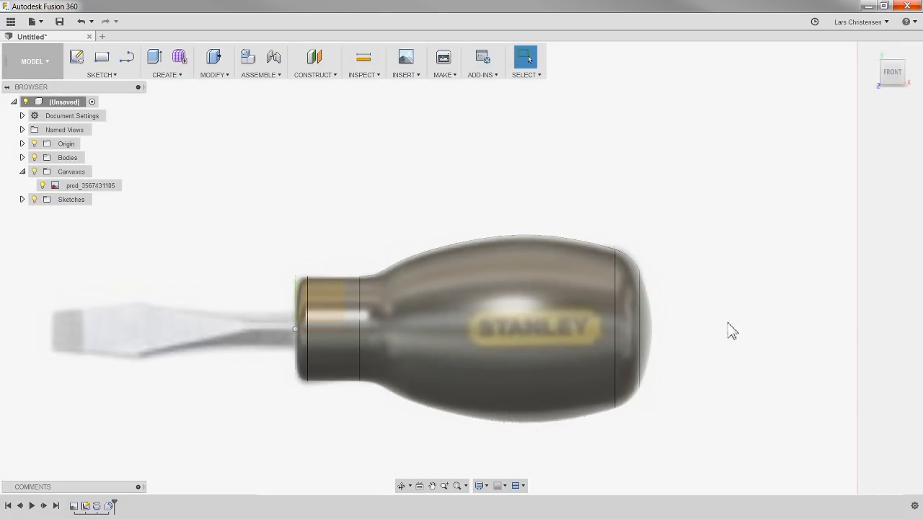
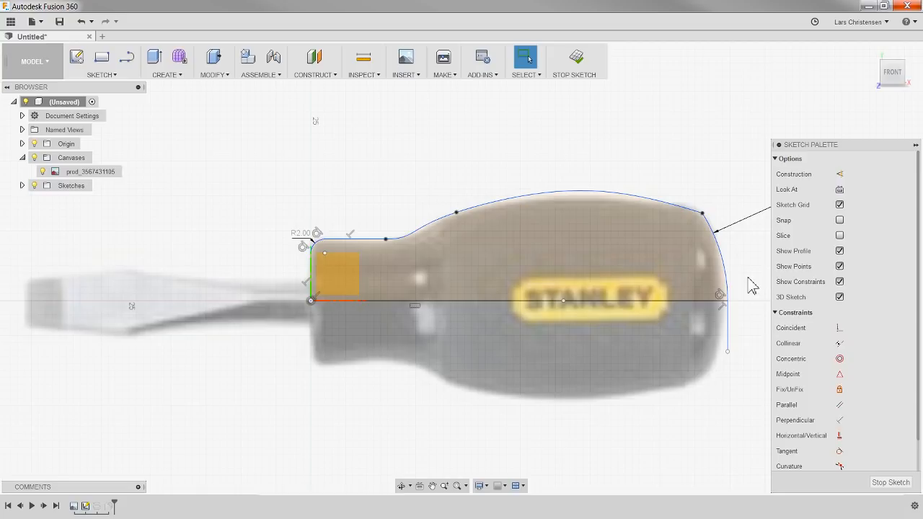
# Step: Fix the handle's upper spline in place with the Fix/UnFix constraint
pyautogui.click(513, 196)
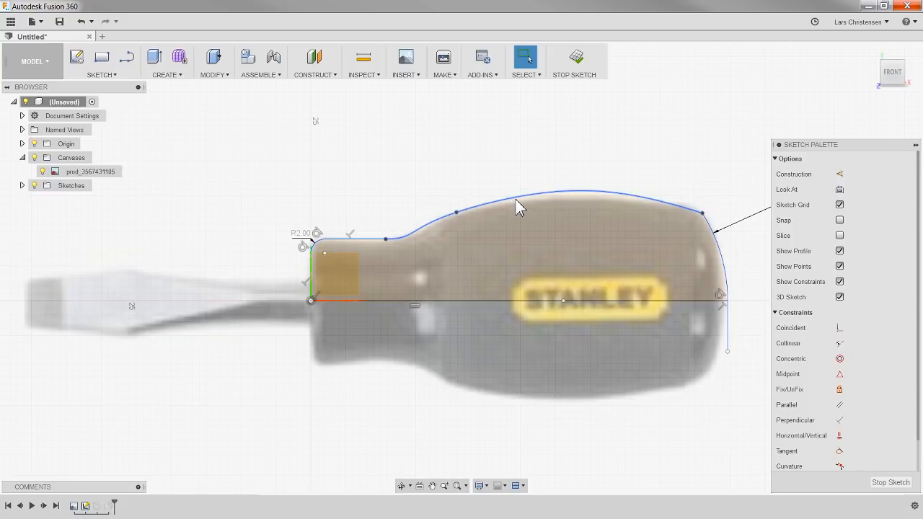
pyautogui.rightClick(515, 199)
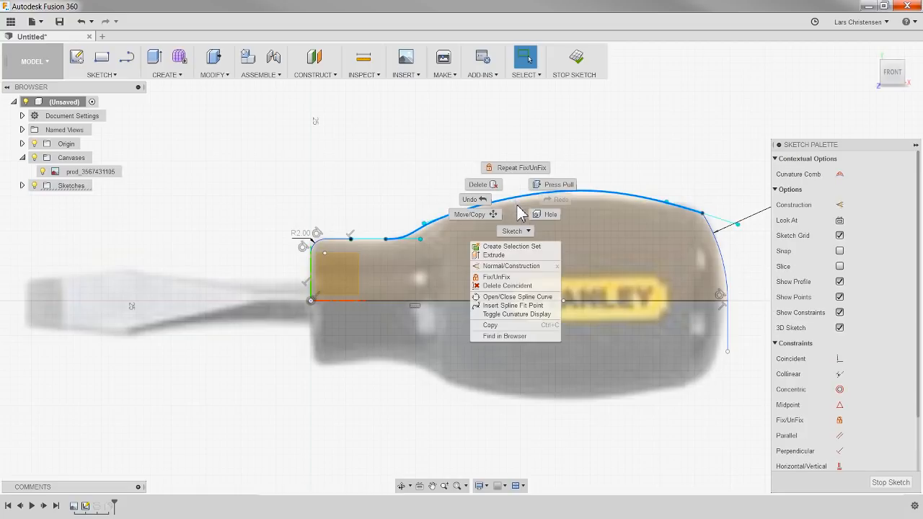
pyautogui.click(504, 278)
# Step: Apply Fix/UnFix to the spline's middle fit point, where the neck curve rises into the handle body
pyautogui.scroll(3, 472, 205)
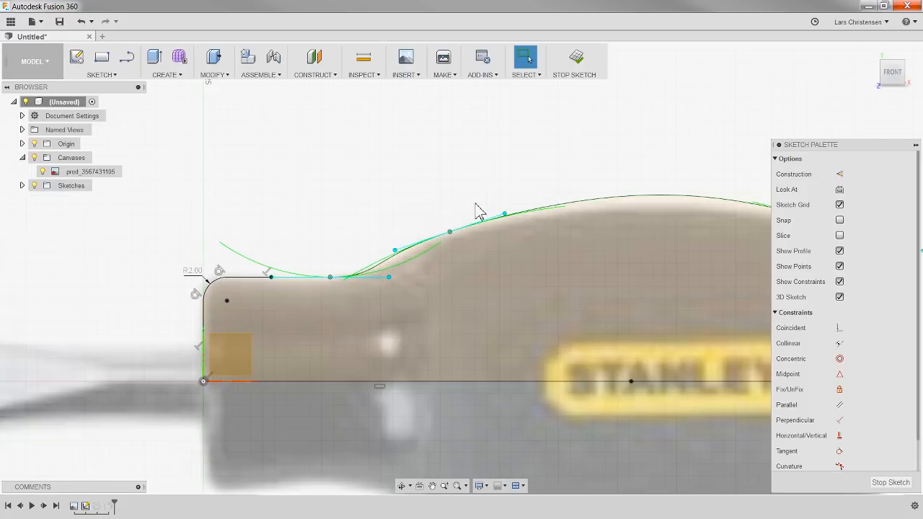
pyautogui.click(449, 233)
pyautogui.rightClick(448, 232)
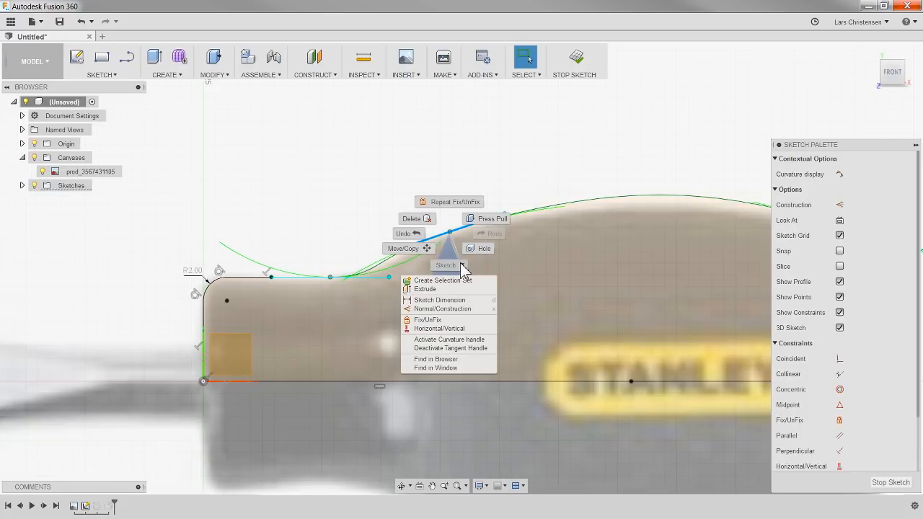
pyautogui.click(442, 319)
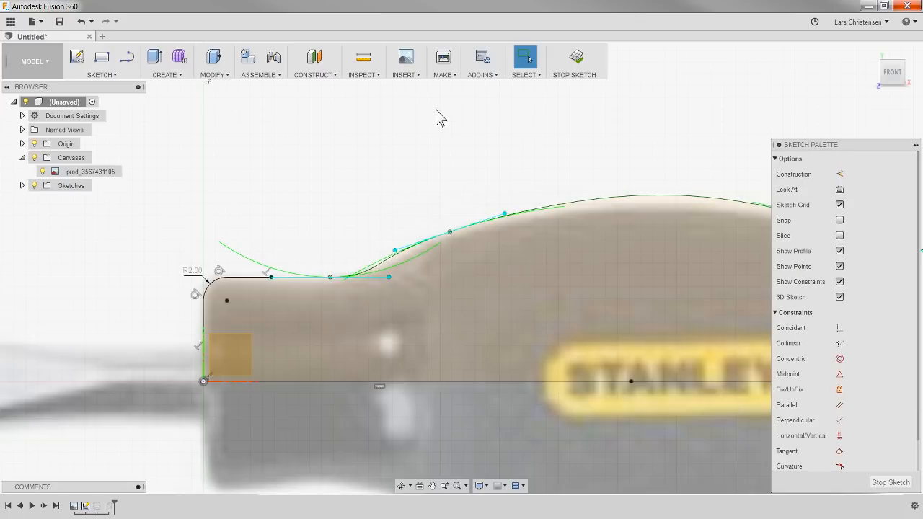
pyautogui.click(456, 229)
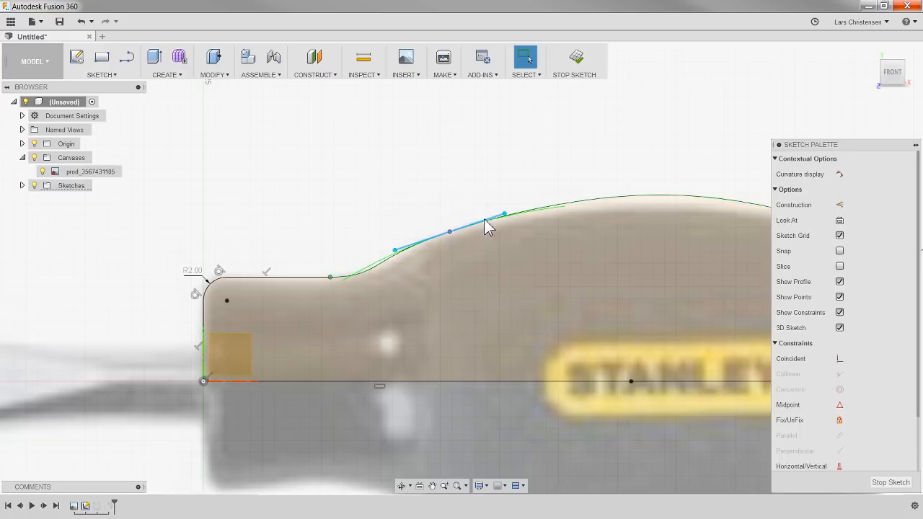
pyautogui.press('Escape')
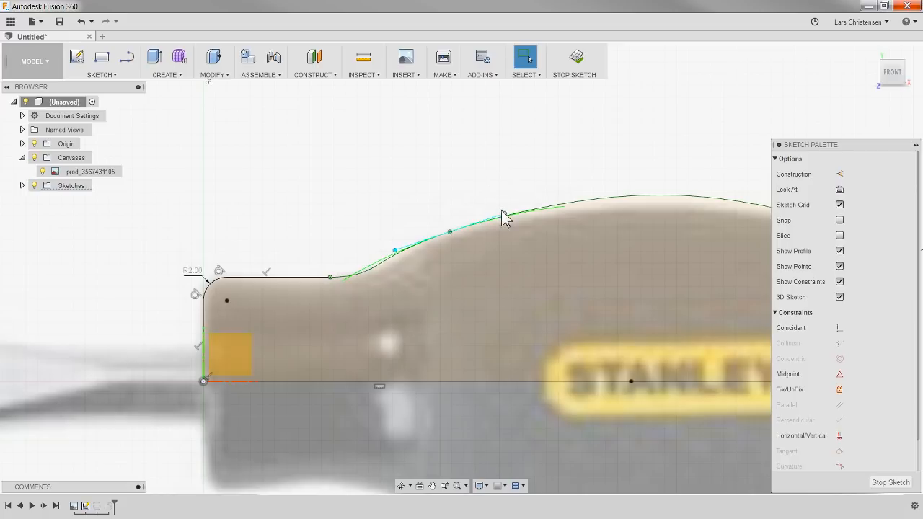
# Step: Fix the tangent handle at the spline's middle fit point and check that its ends are locked
pyautogui.click(450, 232)
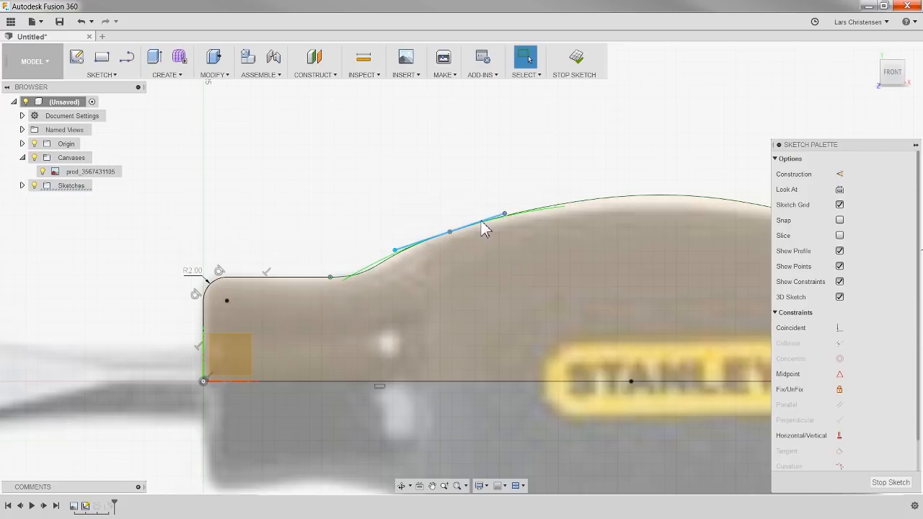
pyautogui.rightClick(483, 228)
pyautogui.click(476, 279)
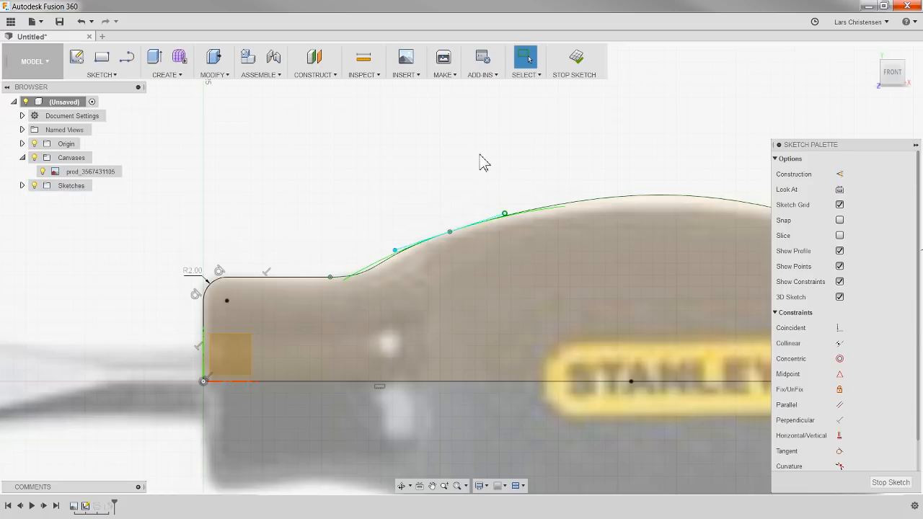
pyautogui.click(454, 229)
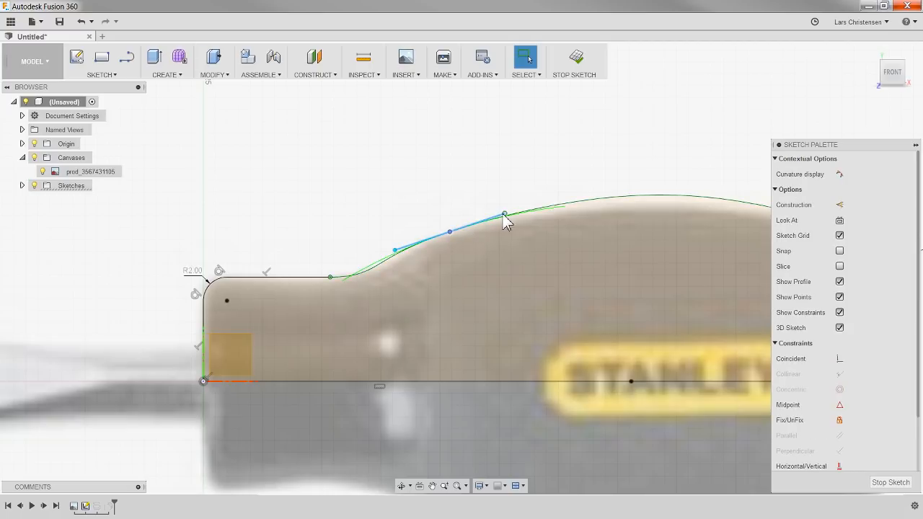
pyautogui.moveTo(535, 206); pyautogui.dragTo(550, 200)
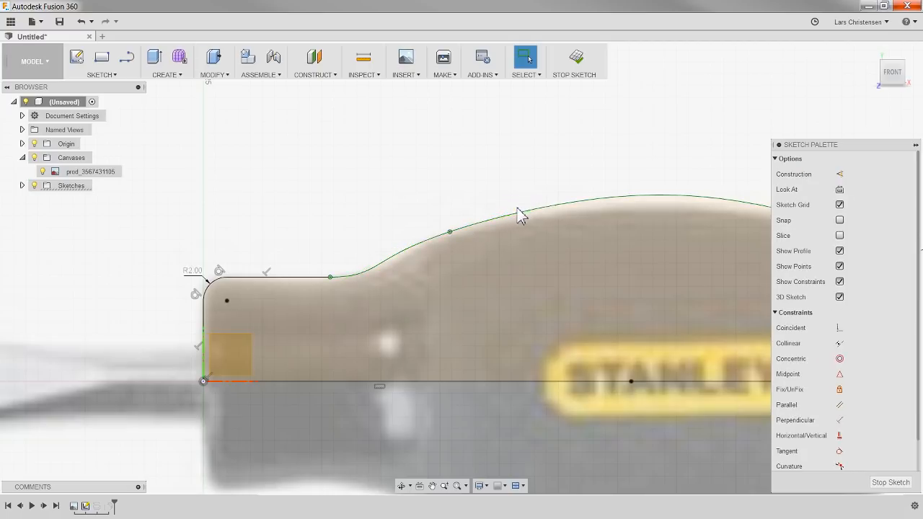
pyautogui.click(452, 228)
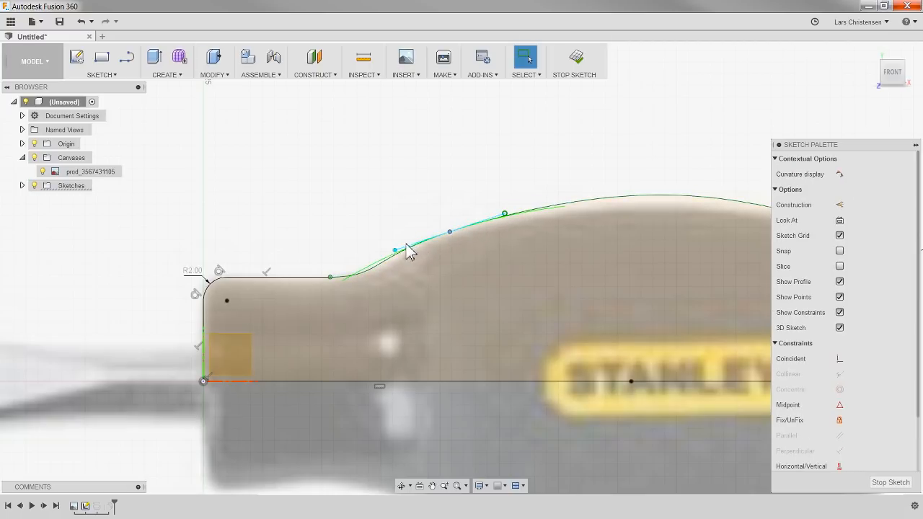
pyautogui.click(395, 252)
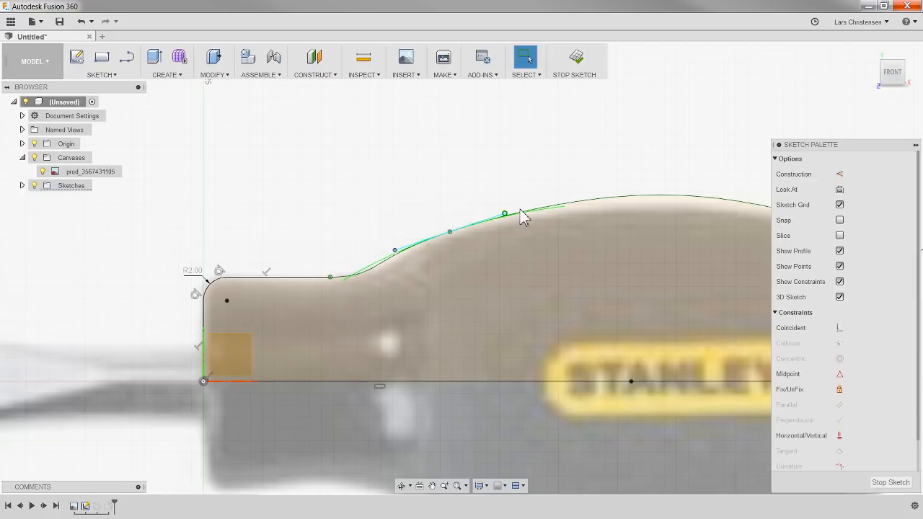
# Step: Check the fixed spline over the full profile, finish the sketch and clear the selection
pyautogui.scroll(-3, 330, 101)
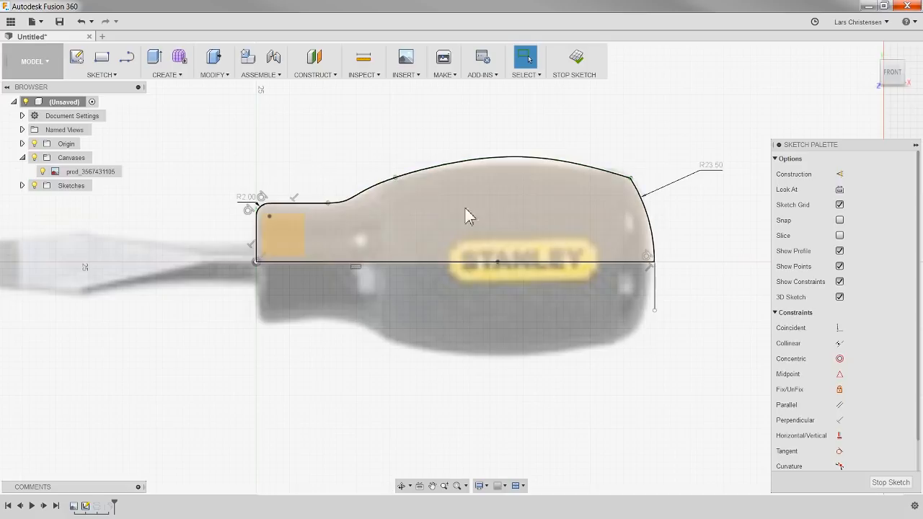
pyautogui.click(505, 158)
pyautogui.rightClick(505, 158)
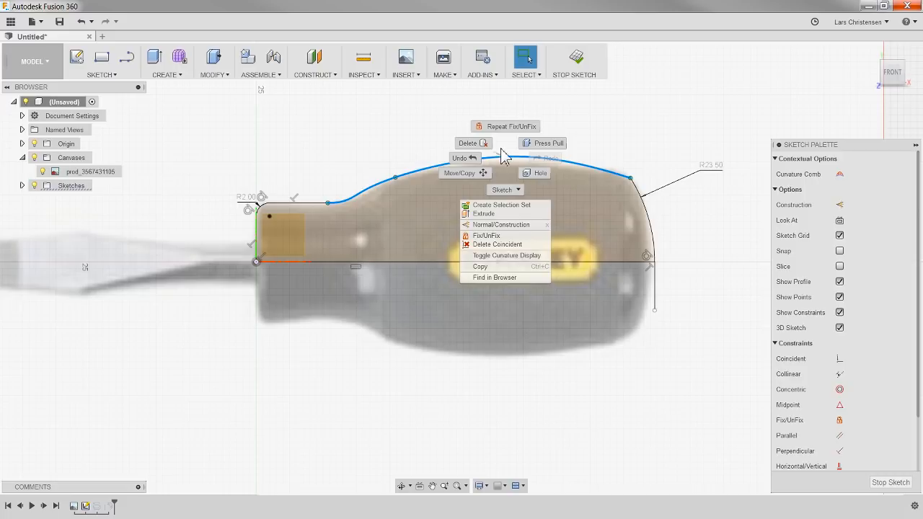
pyautogui.press('Escape')
pyautogui.click(890, 482)
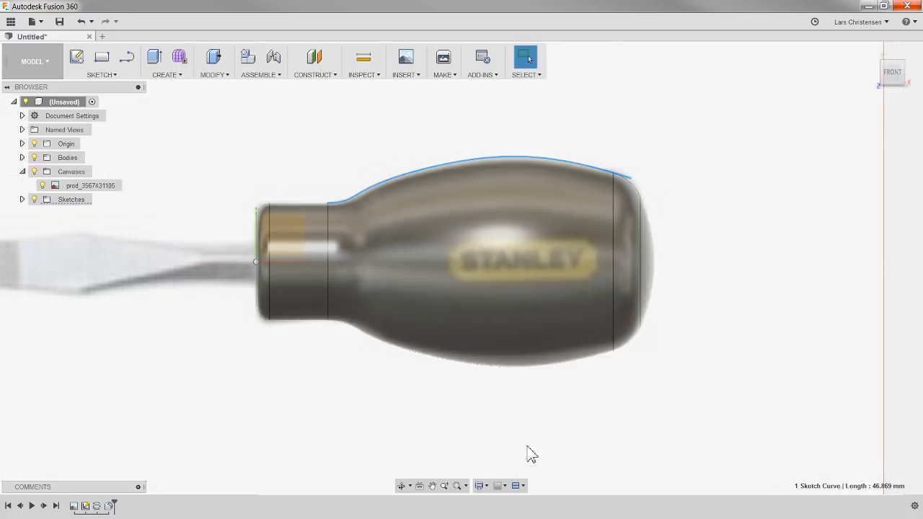
pyautogui.click(285, 432)
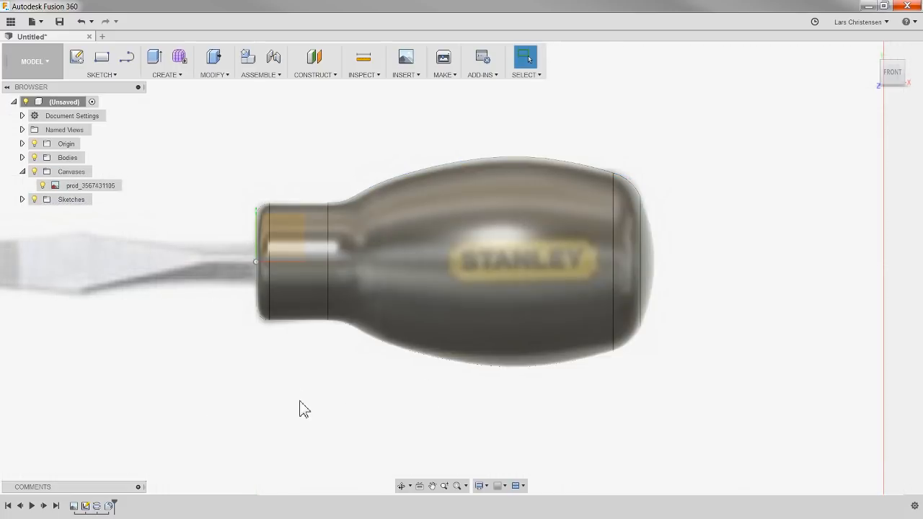
# Step: Show the handle from its neck end and hide the canvas
pyautogui.keyDown('shift'); pyautogui.moveTo(322, 364); pyautogui.dragTo(342, 381, button='middle'); pyautogui.keyUp('shift')
pyautogui.keyDown('shift'); pyautogui.moveTo(219, 311); pyautogui.dragTo(579, 212, button='middle'); pyautogui.keyUp('shift')
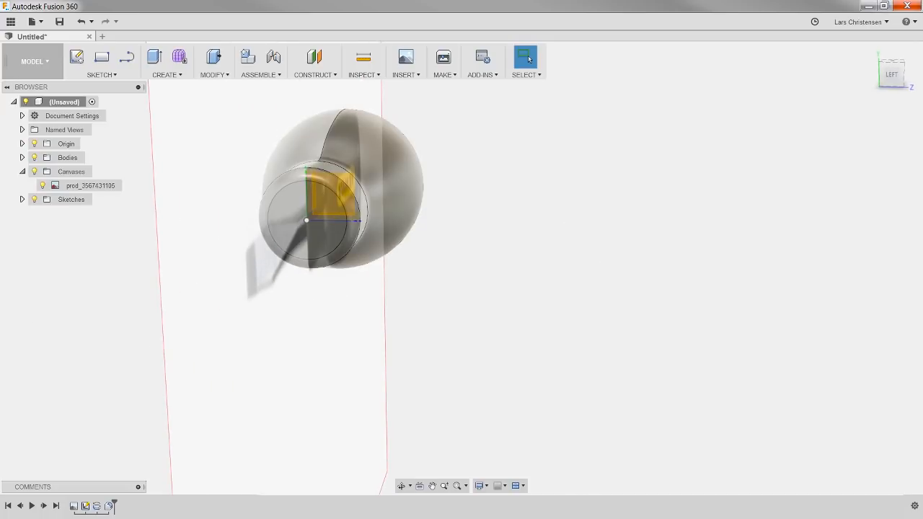
pyautogui.click(35, 172)
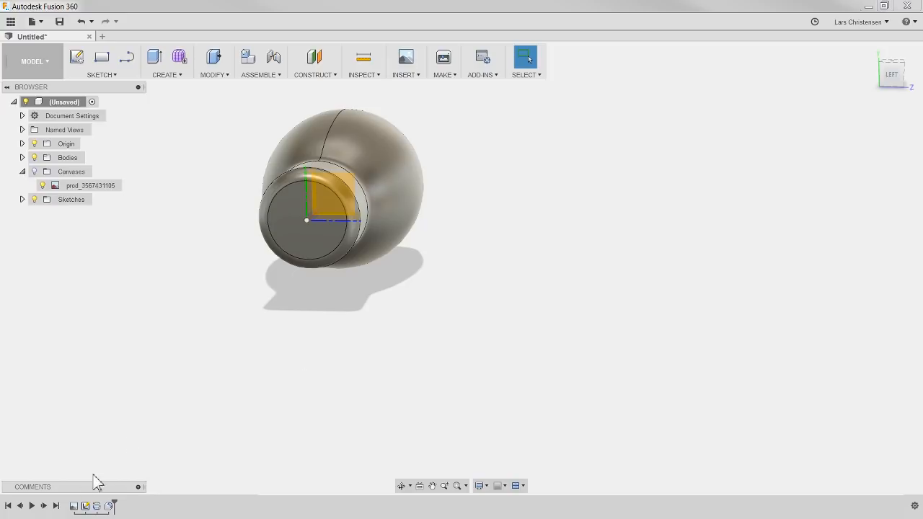
# Step: Start a new sketch on the flat circular face at the handle's neck end
pyautogui.click(85, 506)
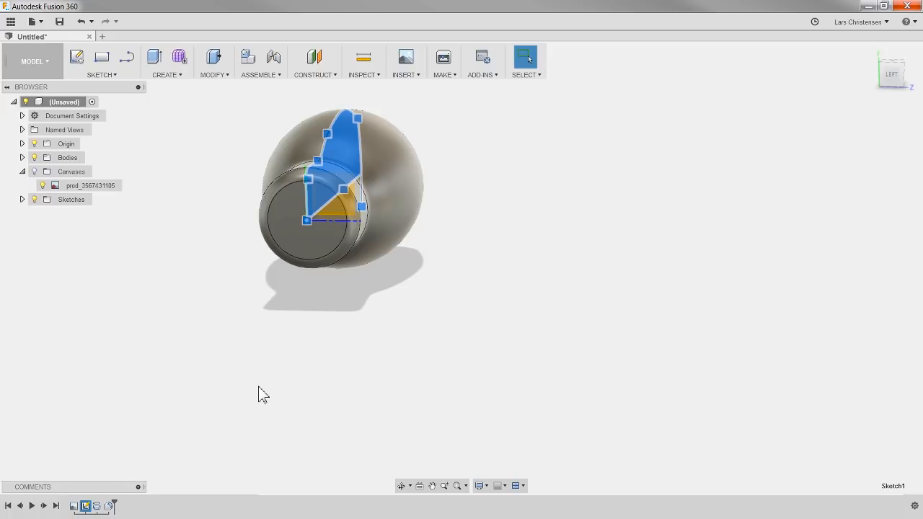
pyautogui.click(159, 338)
pyautogui.click(77, 64)
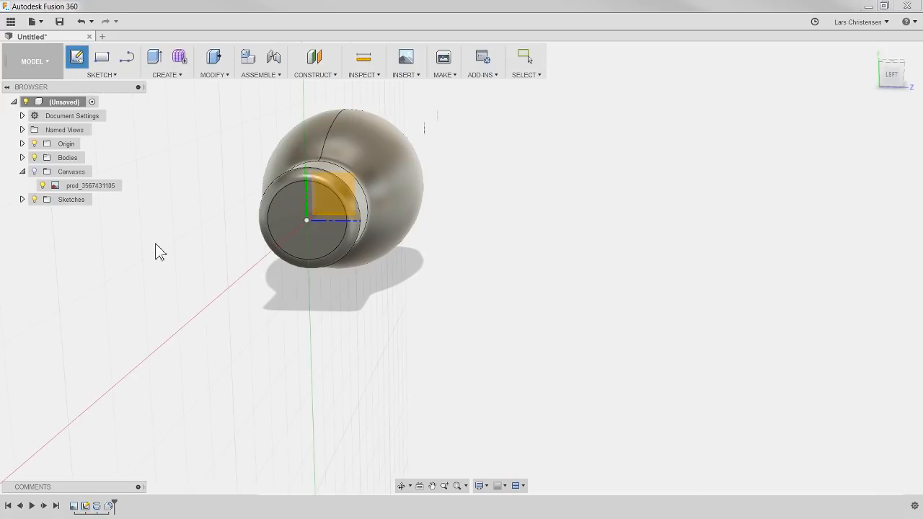
pyautogui.click(286, 218)
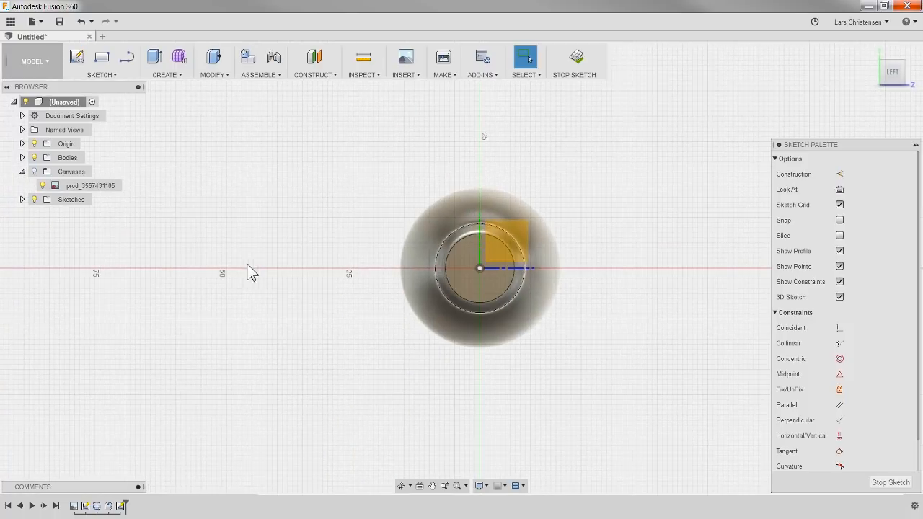
pyautogui.scroll(2, 653, 270)
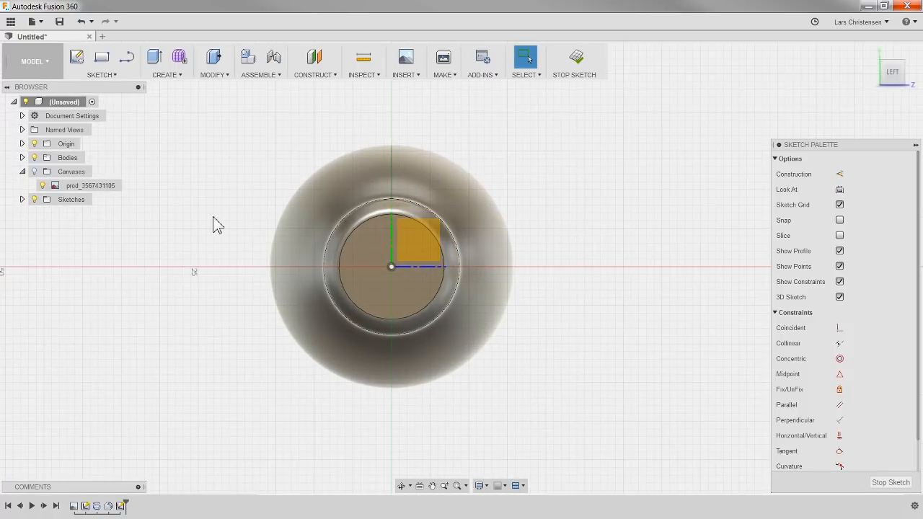
# Step: Try to draw a closed eight-sided outline with freehand lines around the centre of the neck's end face
pyautogui.click(128, 59)
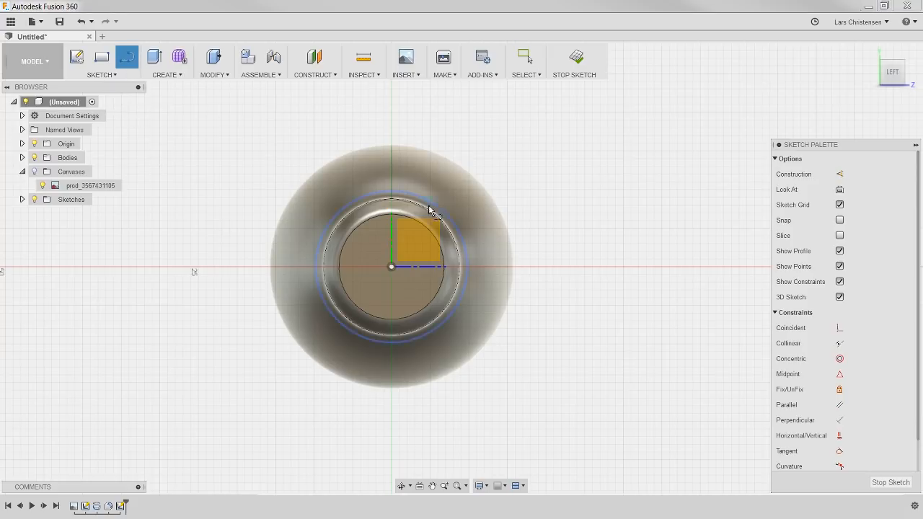
pyautogui.click(381, 235)
pyautogui.click(356, 248)
pyautogui.click(358, 289)
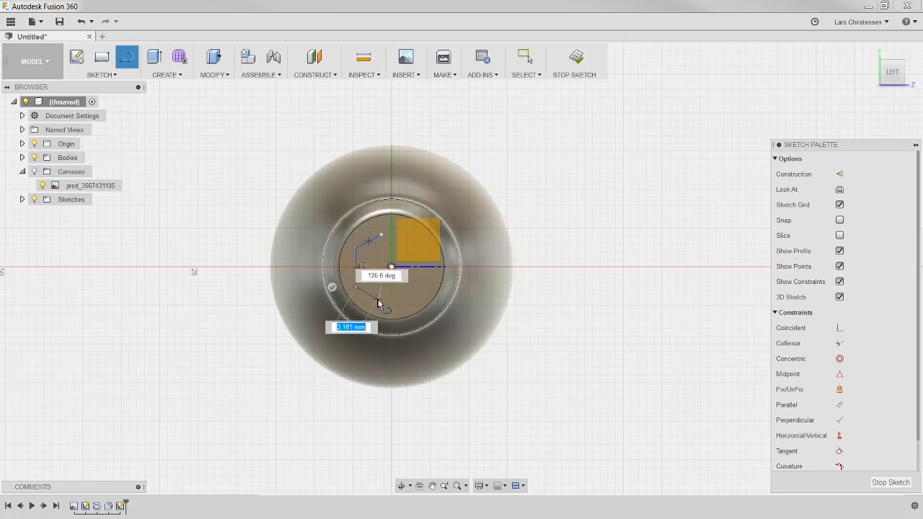
pyautogui.click(378, 303)
pyautogui.click(403, 303)
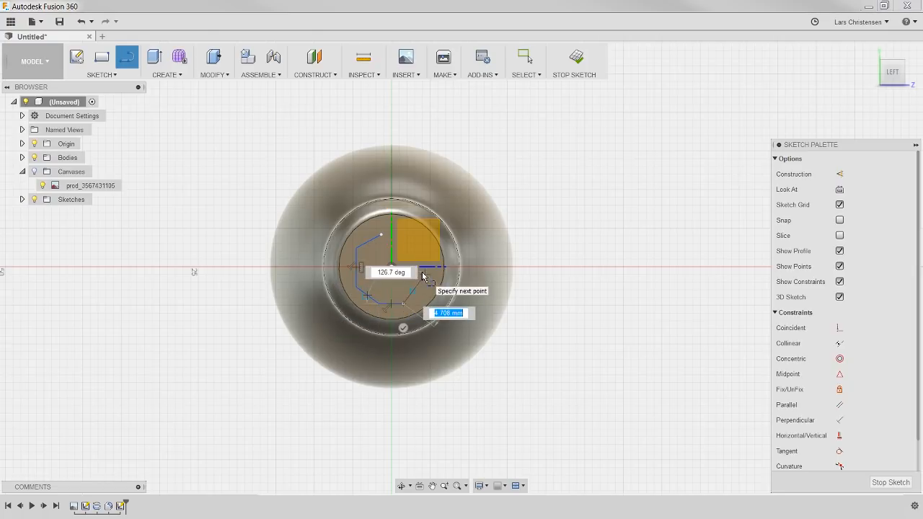
pyautogui.click(424, 275)
pyautogui.click(426, 257)
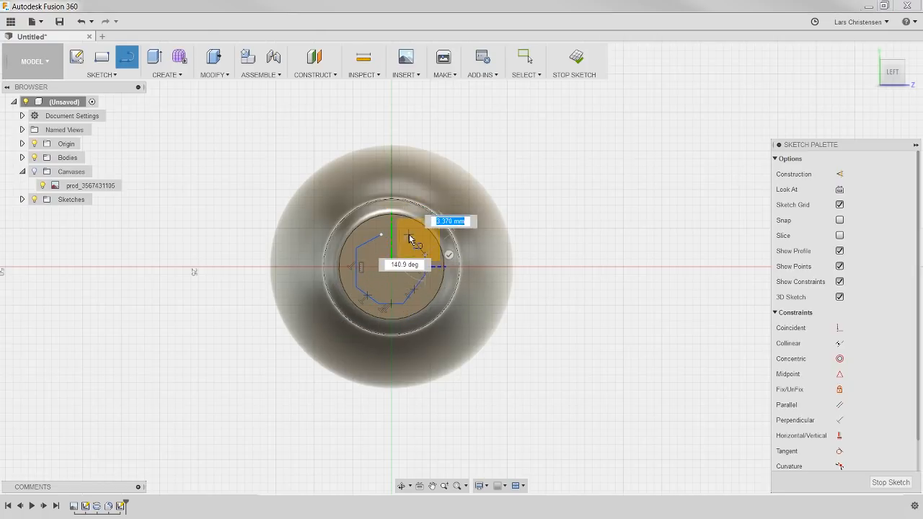
pyautogui.click(405, 234)
pyautogui.click(382, 235)
pyautogui.scroll(3, 437, 252)
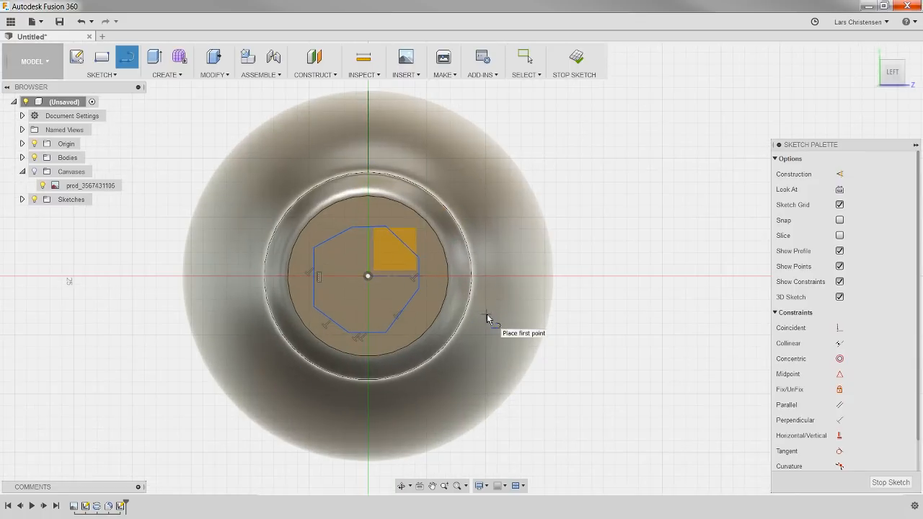
# Step: Leave the Line tool and undo all the segments of the freehand outline
pyautogui.press('Escape')
pyautogui.hotkey('ctrl', 'z')
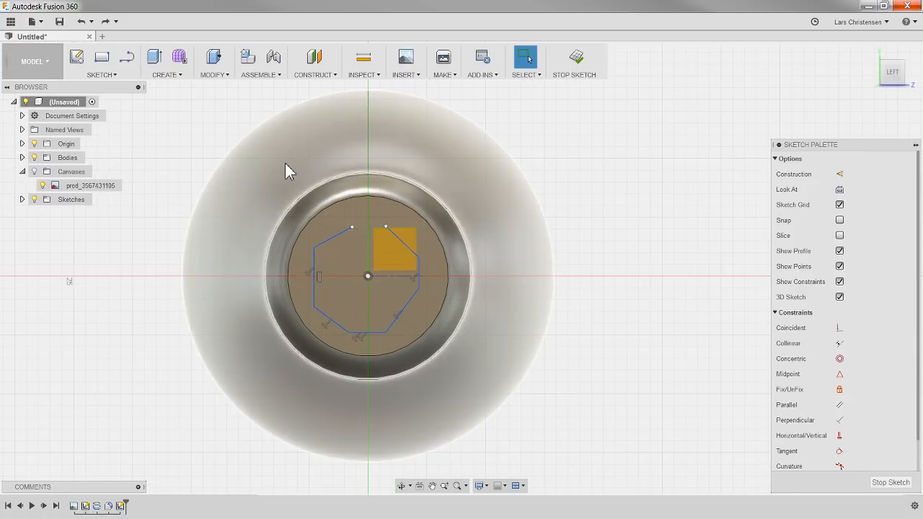
pyautogui.hotkey('ctrl', 'z')
pyautogui.hotkey('ctrl', 'z')
pyautogui.hotkey('ctrl', 'z')
pyautogui.hotkey('ctrl', 'z')
pyautogui.hotkey('ctrl', 'z')
pyautogui.hotkey('ctrl', 'z')
pyautogui.hotkey('ctrl', 'z')
# Step: Draw a 6-sided circumscribed polygon centred on the origin, with a distance of 4 mm from centre to edge
pyautogui.click(104, 76)
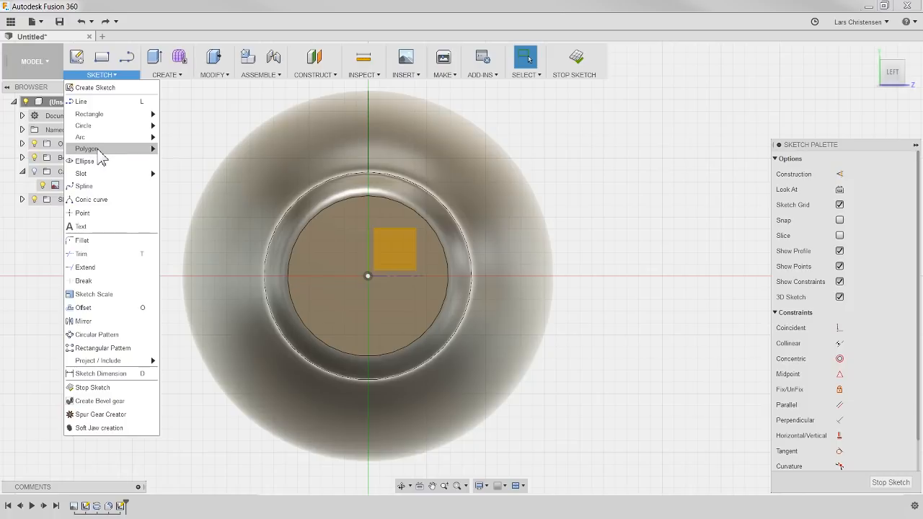
pyautogui.moveTo(99, 152)
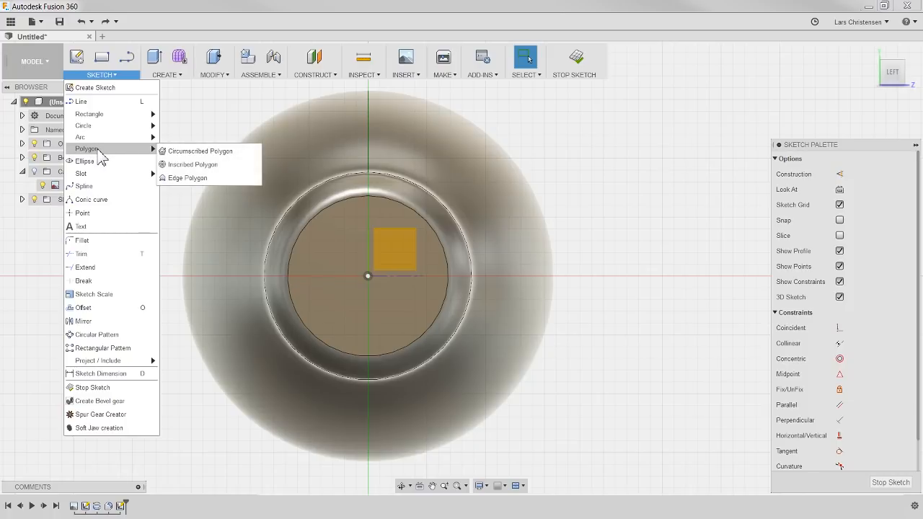
pyautogui.click(216, 152)
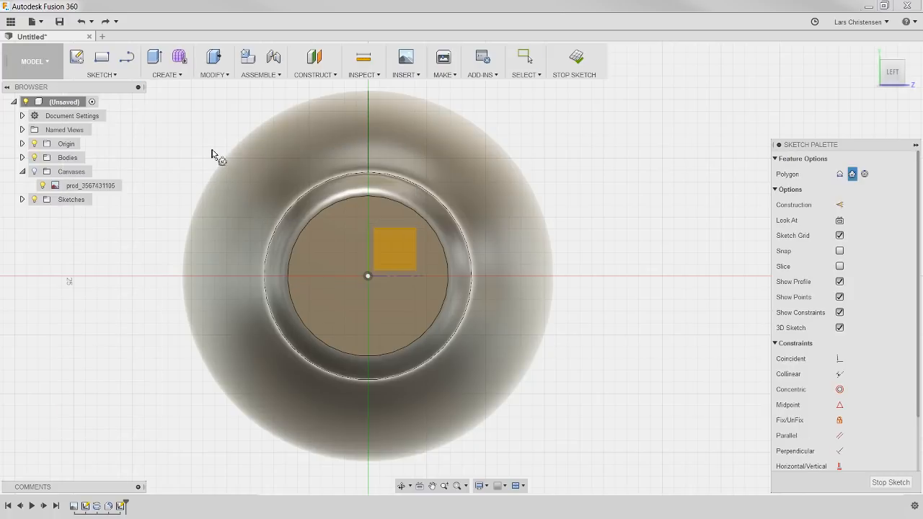
pyautogui.click(367, 275)
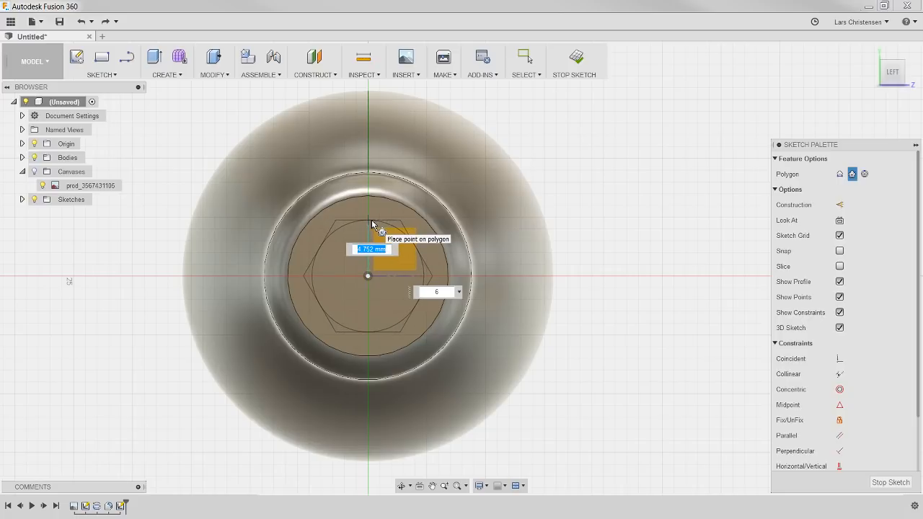
pyautogui.write('4')
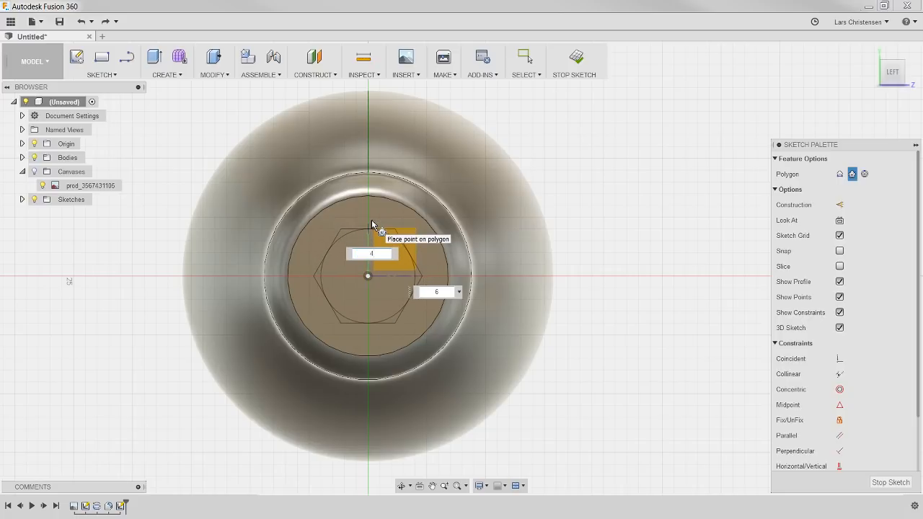
pyautogui.press('Return')
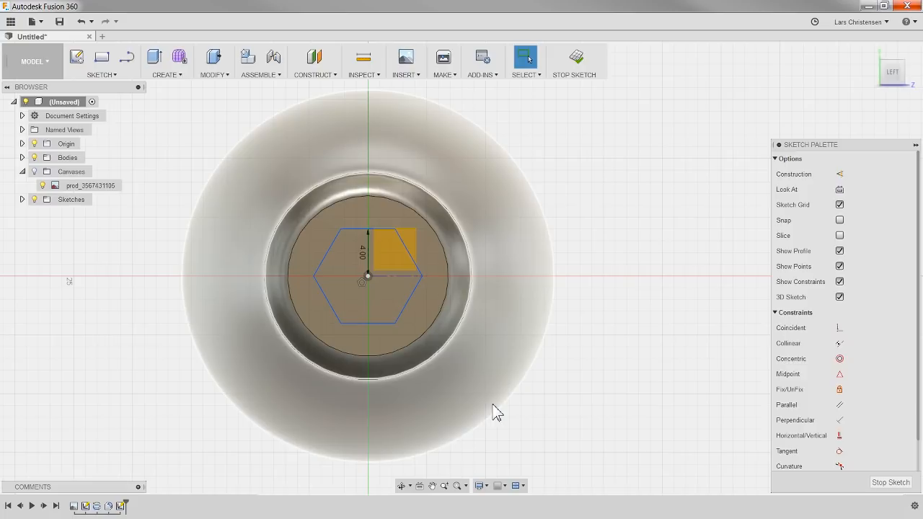
# Step: Turn the hexagon slightly by one of its corners to test its freedom, and constrain its upper edge to horizontal
pyautogui.click(396, 329)
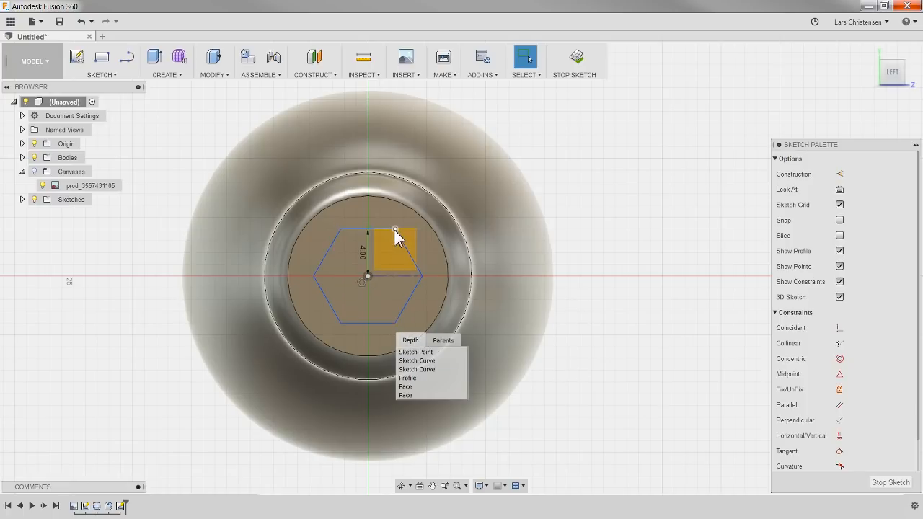
pyautogui.click(415, 352)
pyautogui.moveTo(393, 232); pyautogui.dragTo(412, 228)
pyautogui.click(678, 200)
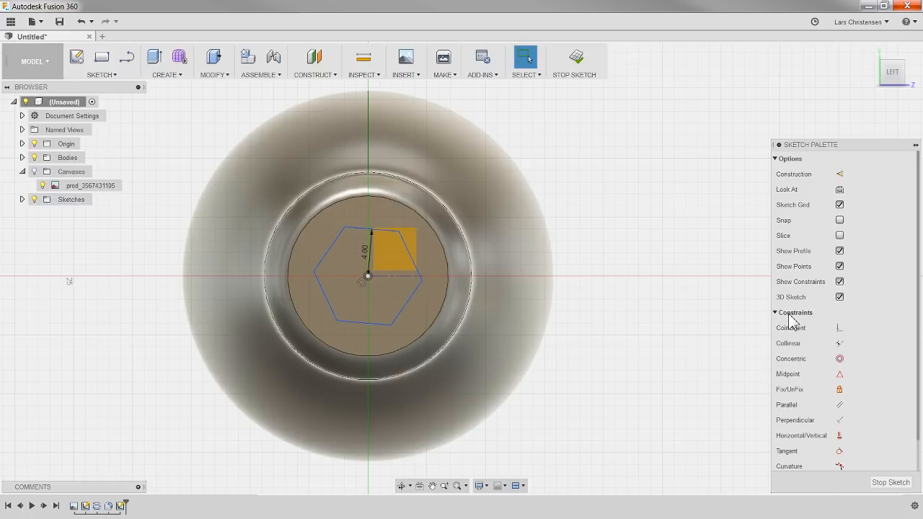
pyautogui.click(839, 436)
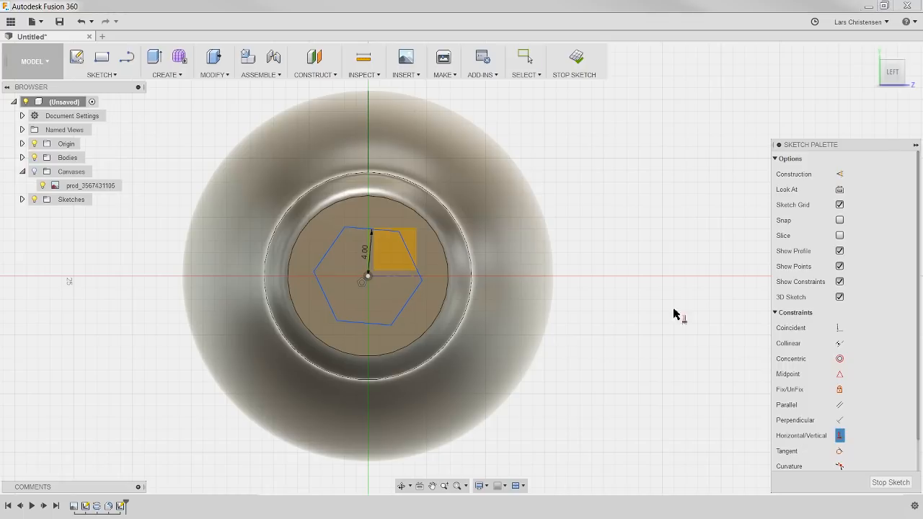
pyautogui.click(357, 231)
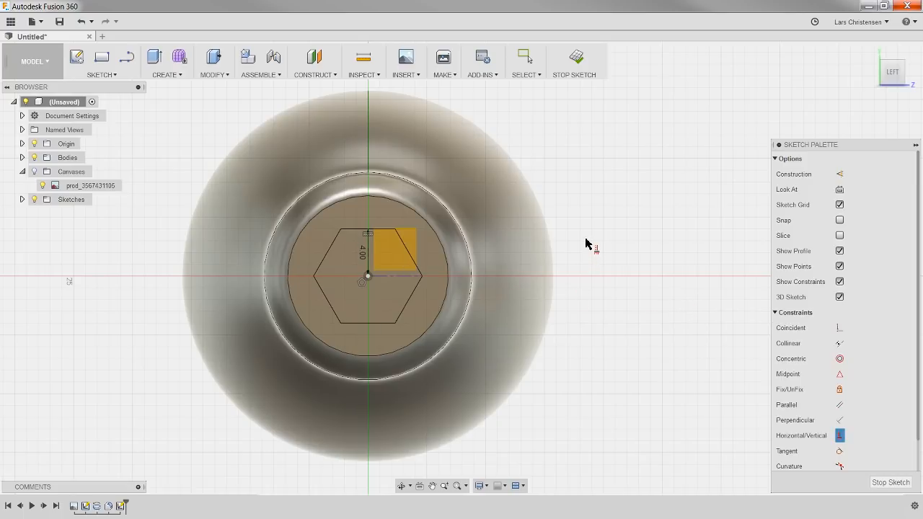
# Step: Press Pull the hexagon profile outward from the neck's end face by 32 mm as a joined extrusion
pyautogui.press('q')
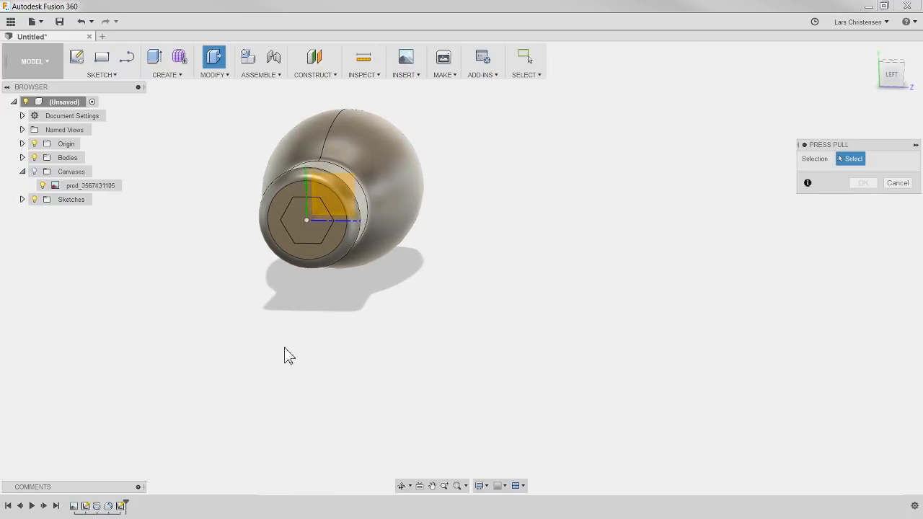
pyautogui.click(297, 233)
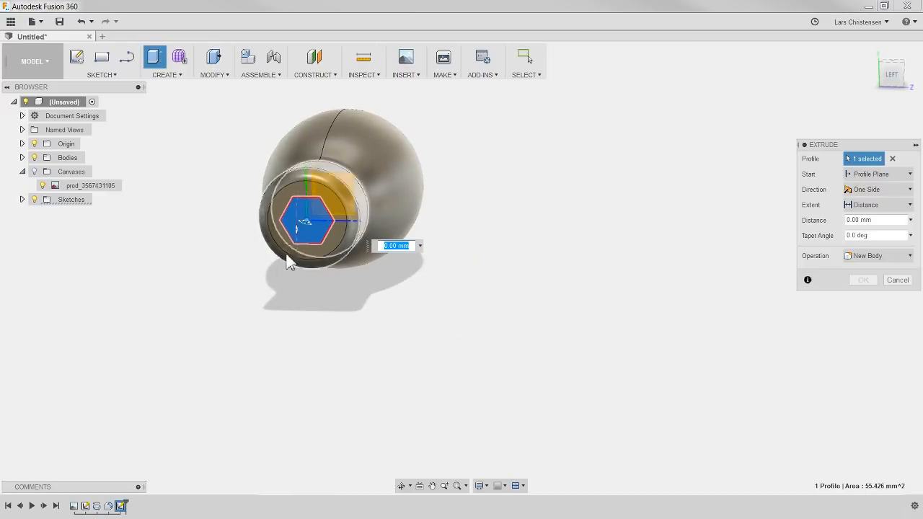
pyautogui.moveTo(303, 226); pyautogui.dragTo(273, 281)
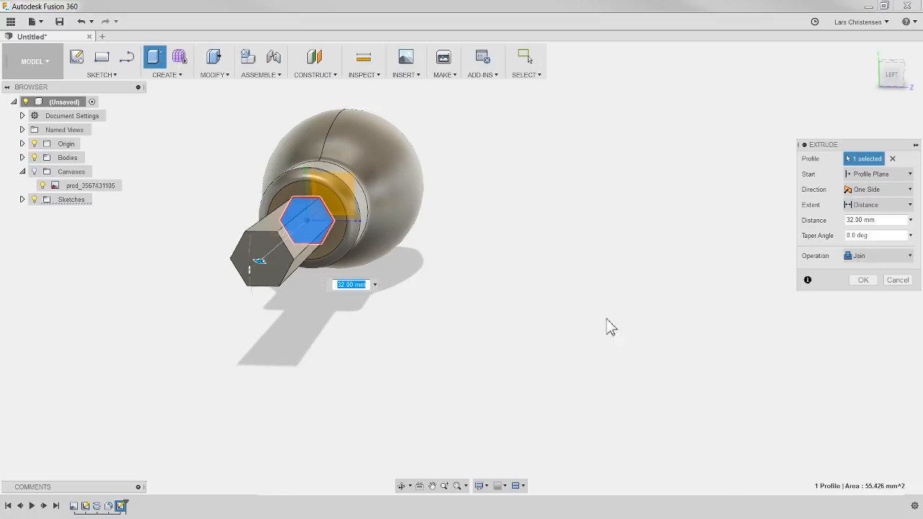
# Step: Extend the joined hexagonal extrusion to 40 mm to match the shaft on the displayed canvas, and hide the canvas again
pyautogui.click(34, 171)
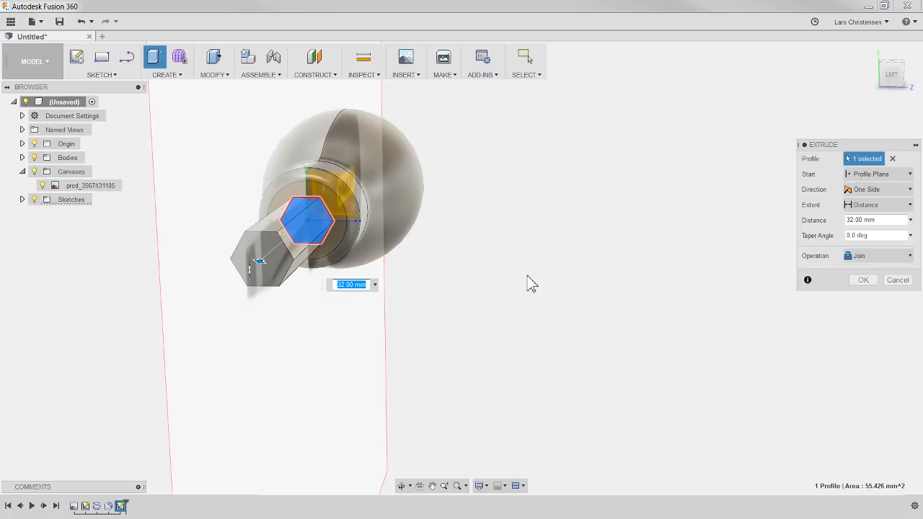
pyautogui.keyDown('shift'); pyautogui.moveTo(544, 287); pyautogui.dragTo(527, 339, button='middle'); pyautogui.keyUp('shift')
pyautogui.keyDown('shift'); pyautogui.moveTo(384, 362); pyautogui.dragTo(335, 367, button='middle'); pyautogui.keyUp('shift')
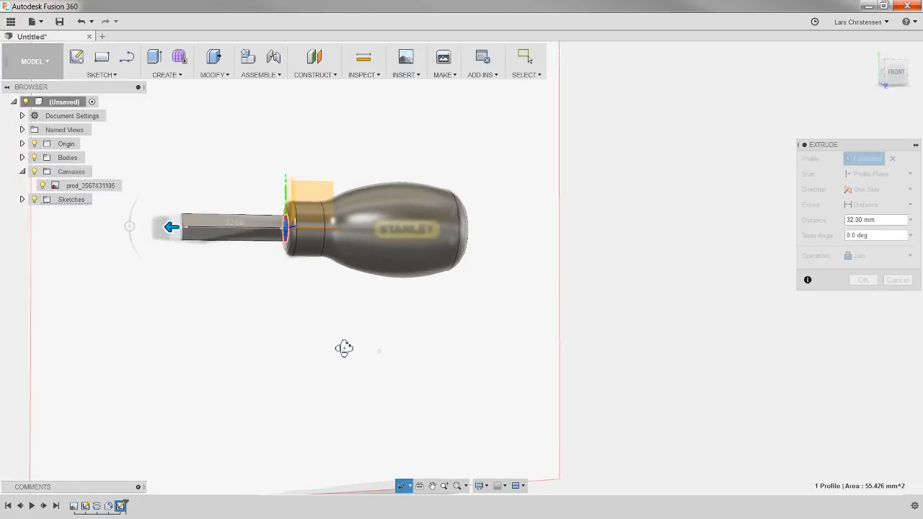
pyautogui.scroll(5, 108, 230)
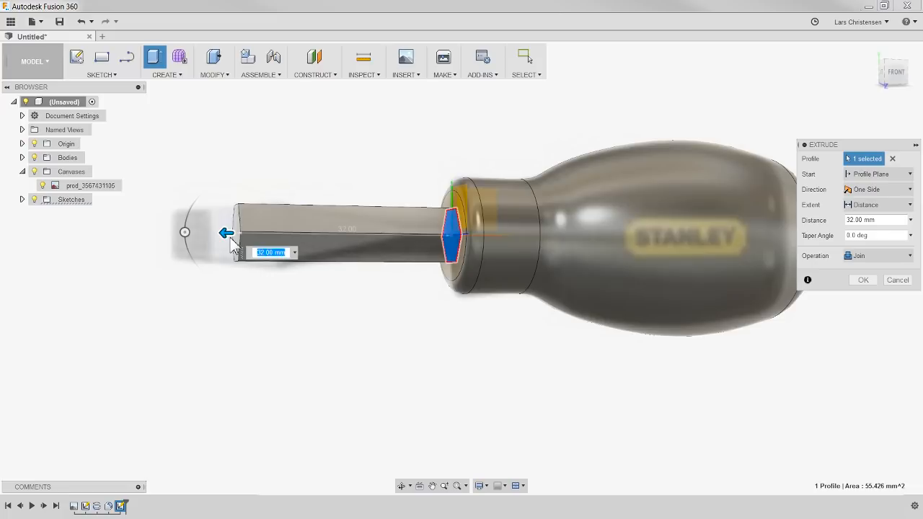
pyautogui.moveTo(230, 240); pyautogui.dragTo(168, 252)
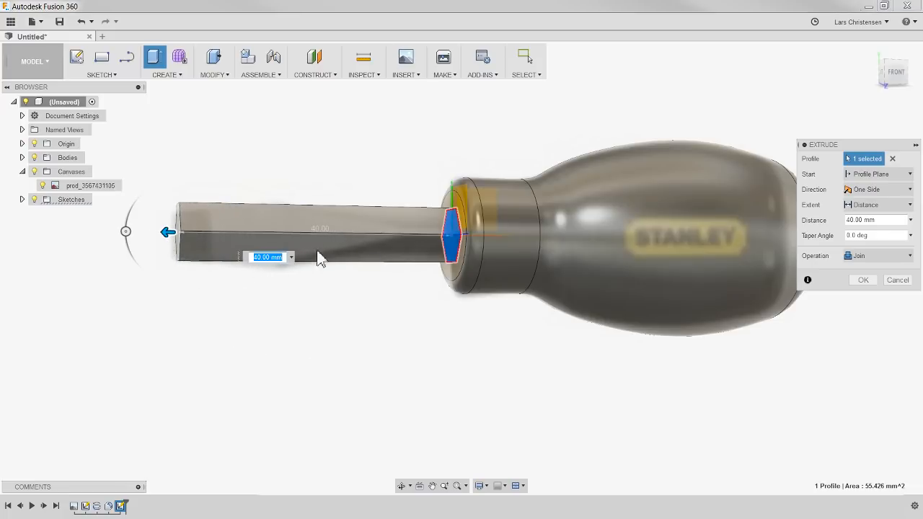
pyautogui.click(893, 75)
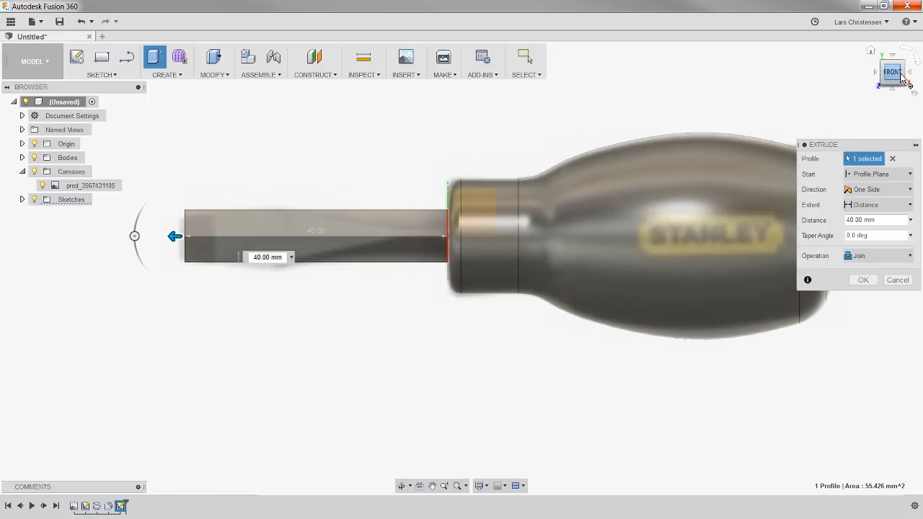
pyautogui.scroll(-3, 220, 310)
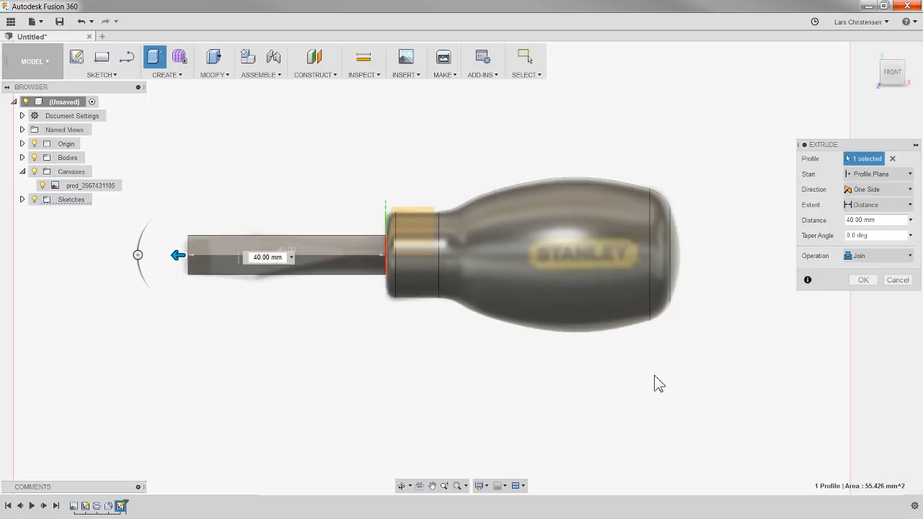
pyautogui.click(864, 281)
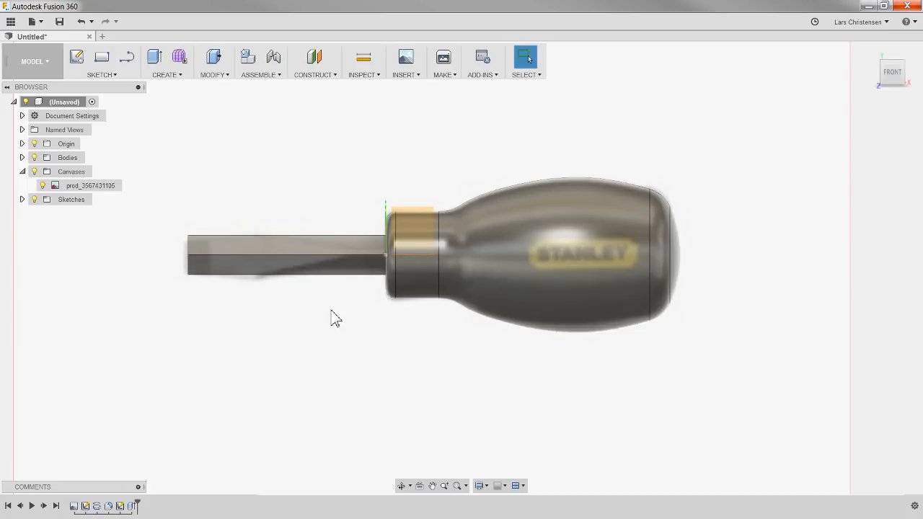
pyautogui.click(34, 172)
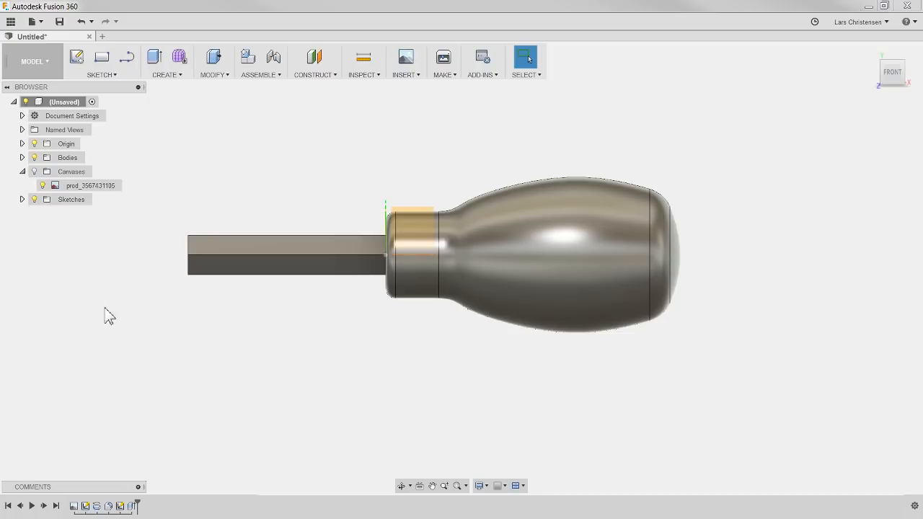
pyautogui.keyDown('shift'); pyautogui.moveTo(201, 354); pyautogui.dragTo(243, 353, button='middle'); pyautogui.keyUp('shift')
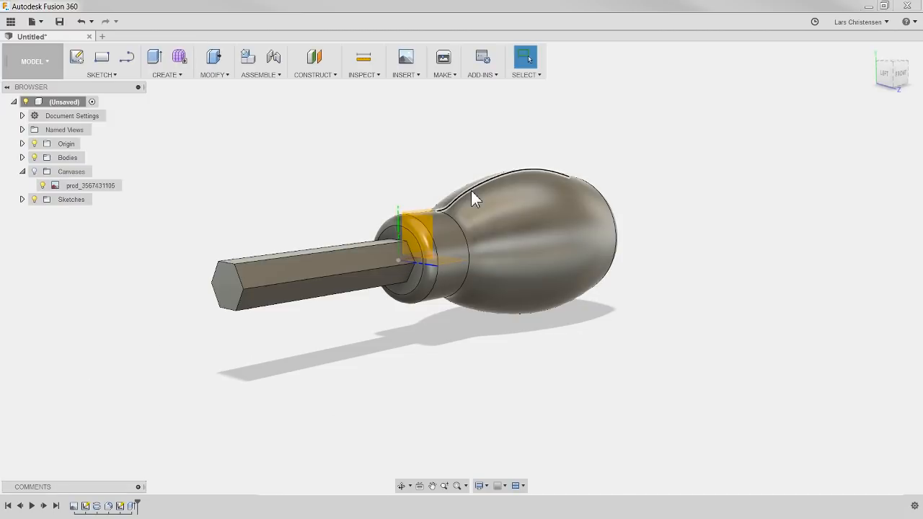
pyautogui.scroll(2, 485, 171)
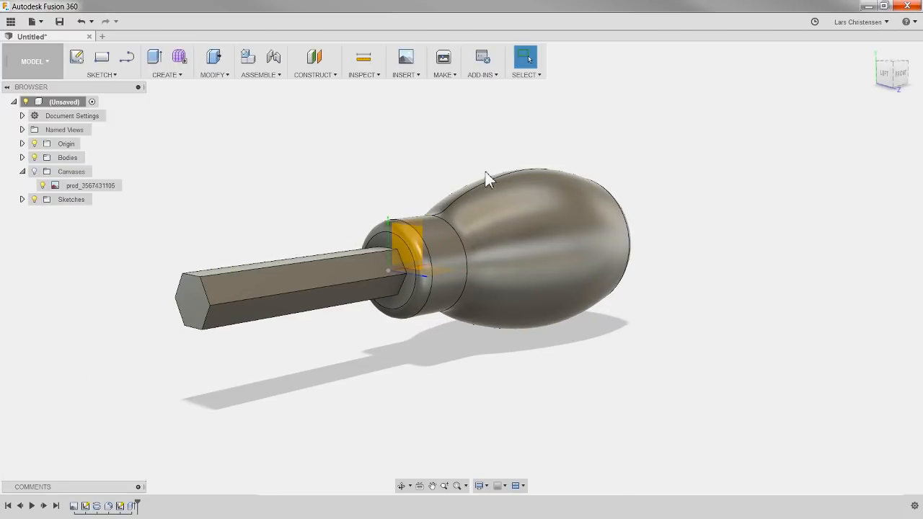
pyautogui.click(177, 75)
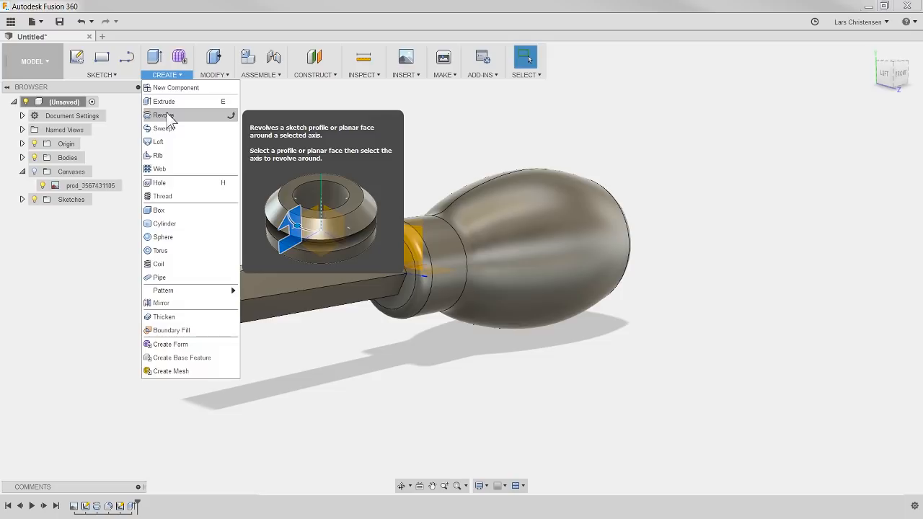
pyautogui.click(422, 124)
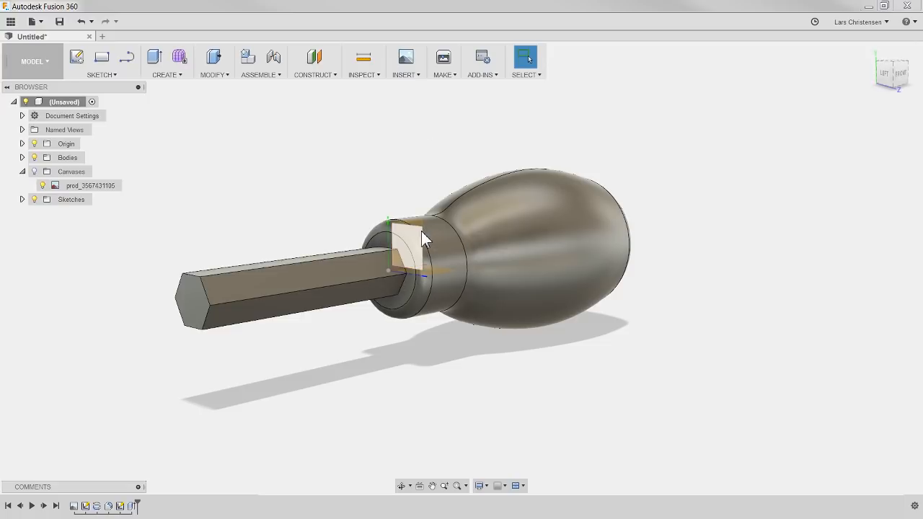
# Step: Start a new sketch on the front-facing origin plane that runs lengthwise through the screwdriver
pyautogui.keyDown('shift'); pyautogui.moveTo(393, 171); pyautogui.dragTo(337, 178, button='middle'); pyautogui.keyUp('shift')
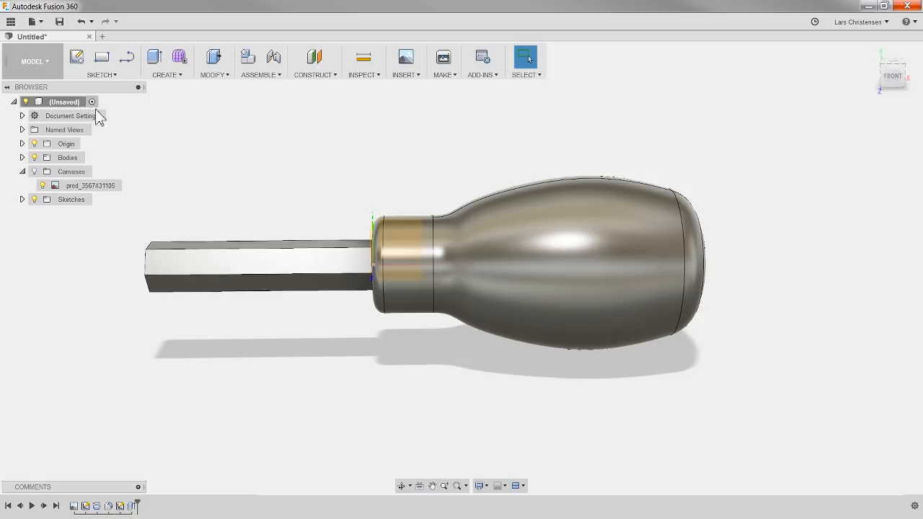
pyautogui.click(76, 57)
pyautogui.click(401, 239)
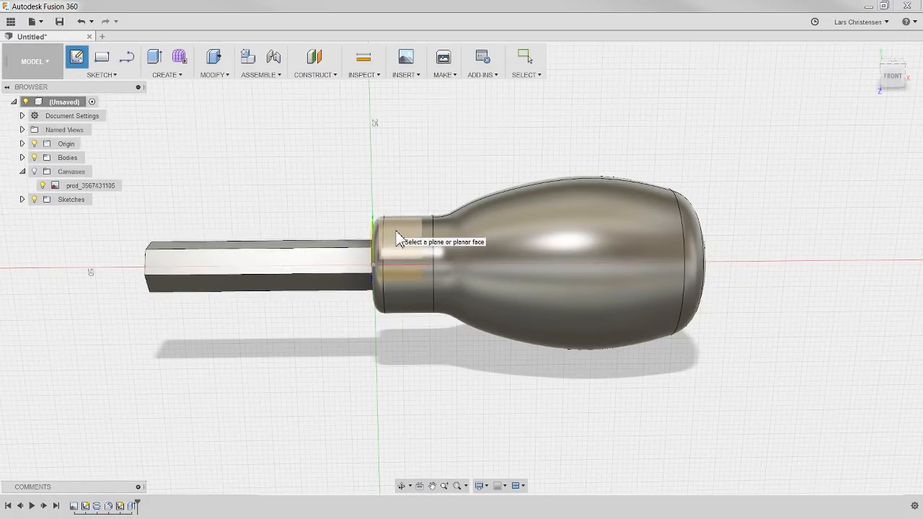
pyautogui.click(396, 230)
# Step: Draw a closed line profile over the shaft tip's upper half, with a horizontal lower edge, a slope about 4.6 mm long and an end edge about 9.1 mm tall
pyautogui.scroll(2, 287, 334)
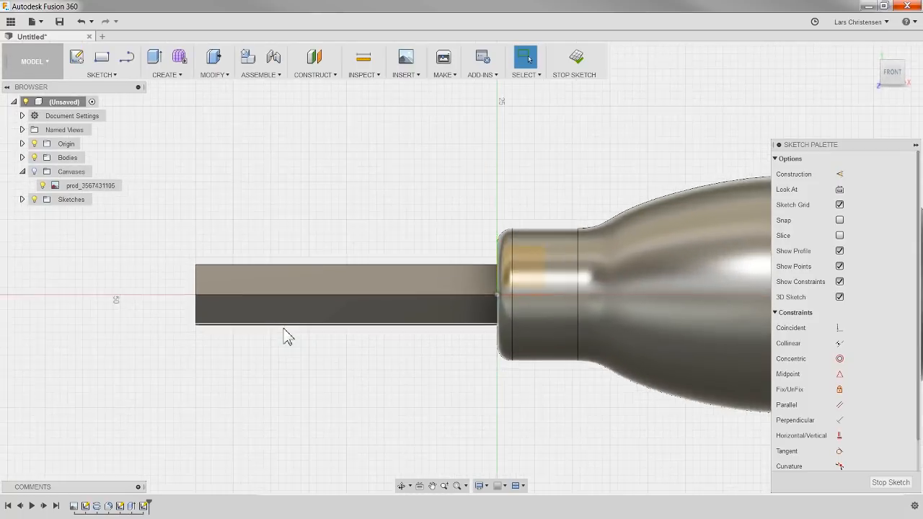
pyautogui.scroll(2, 286, 330)
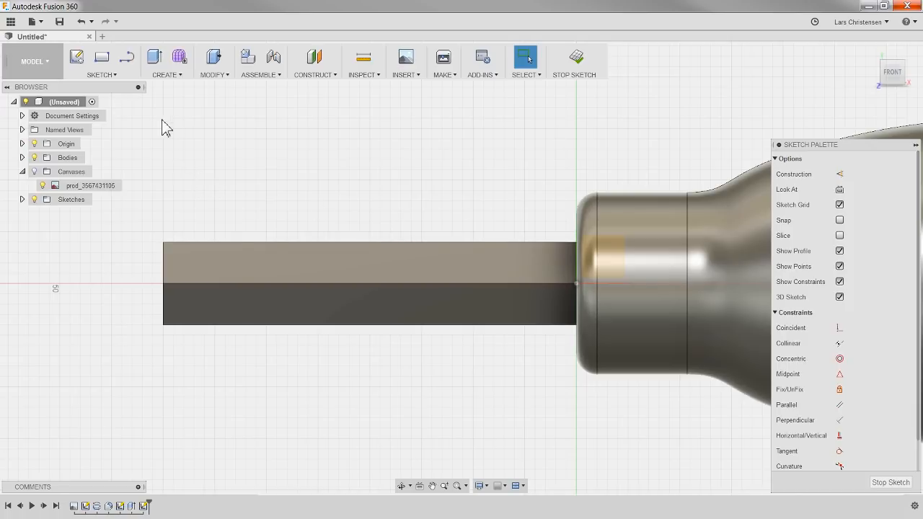
pyautogui.click(126, 58)
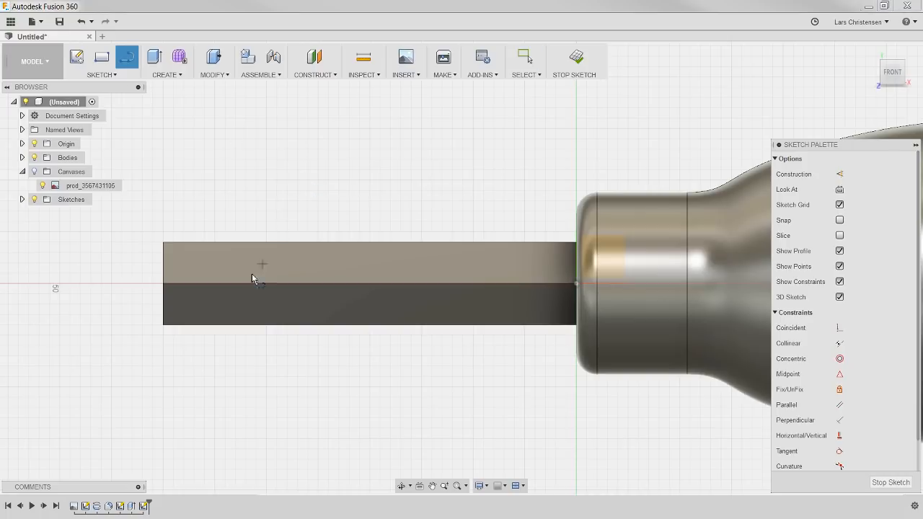
pyautogui.click(165, 261)
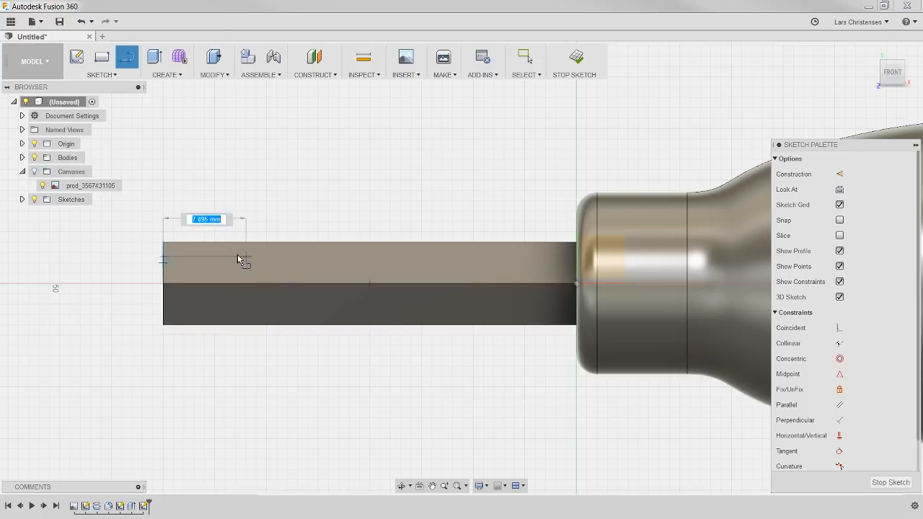
pyautogui.click(339, 257)
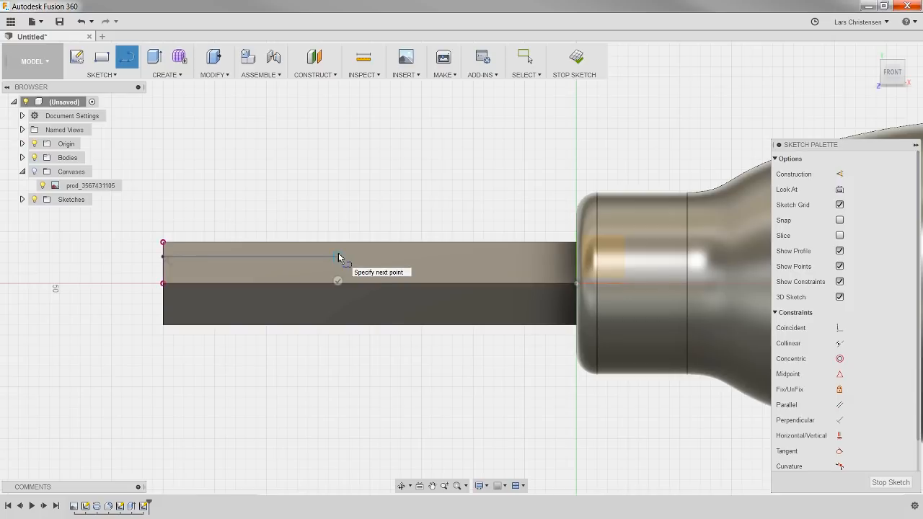
pyautogui.doubleClick(383, 243)
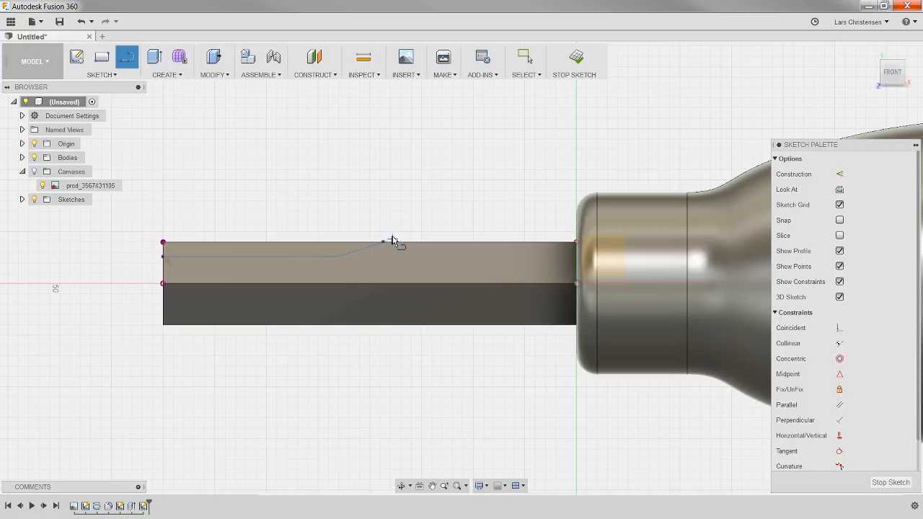
pyautogui.click(382, 243)
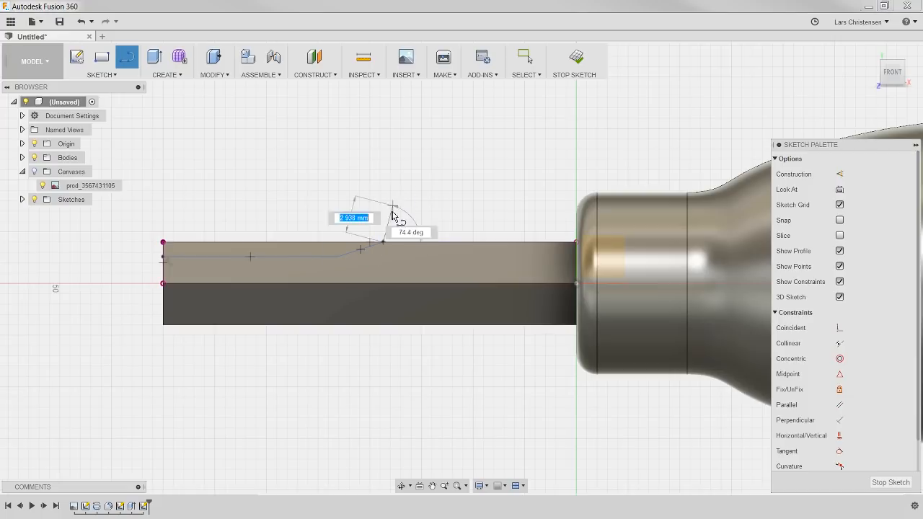
pyautogui.click(383, 165)
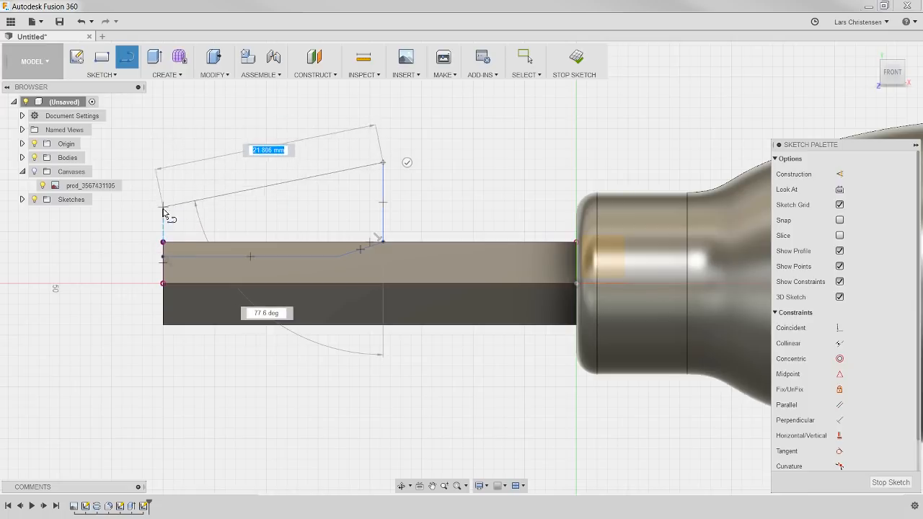
pyautogui.click(166, 163)
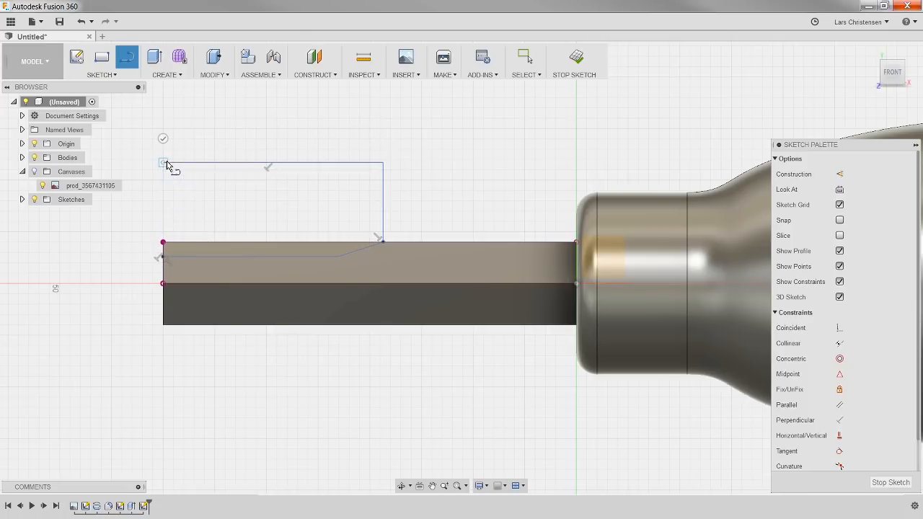
pyautogui.click(163, 253)
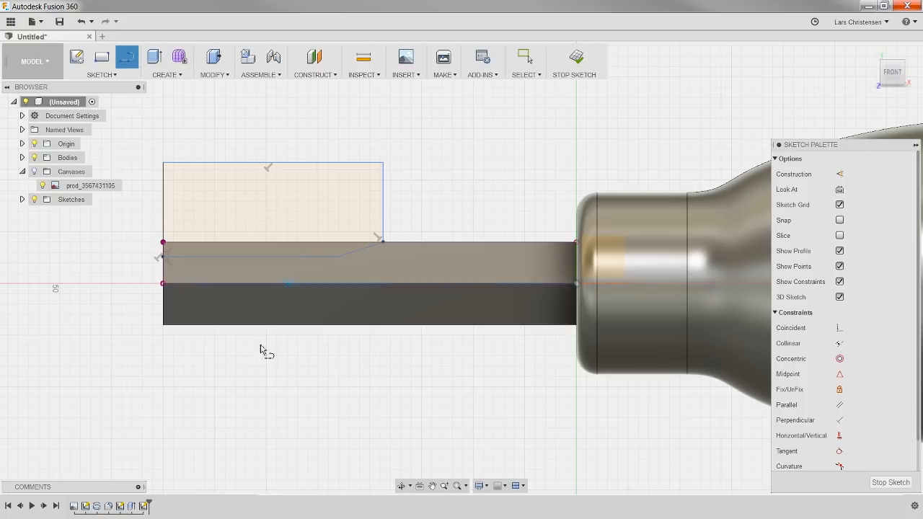
# Step: Dimension the cut profile's horizontal lower edge at 2.5 mm from the centre point of the shaft's end
pyautogui.scroll(2, 295, 354)
pyautogui.scroll(-1, 411, 402)
pyautogui.scroll(2, 157, 243)
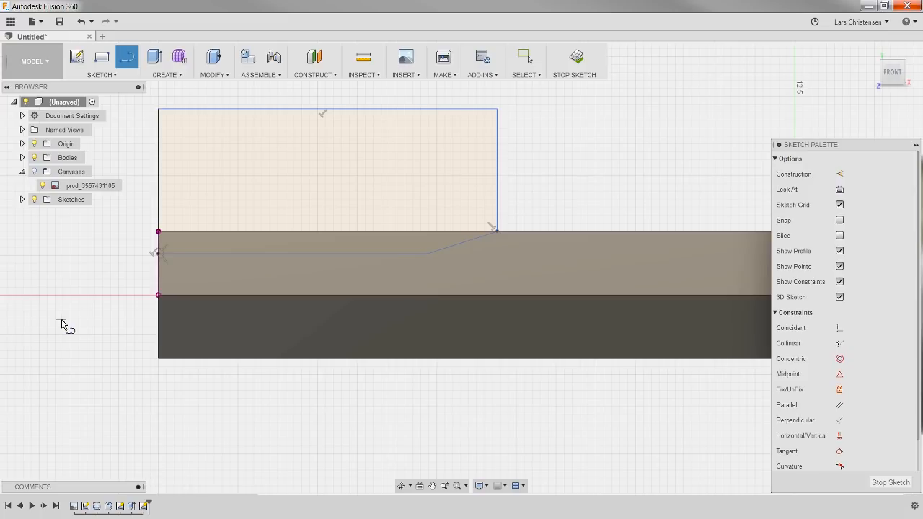
pyautogui.press('d')
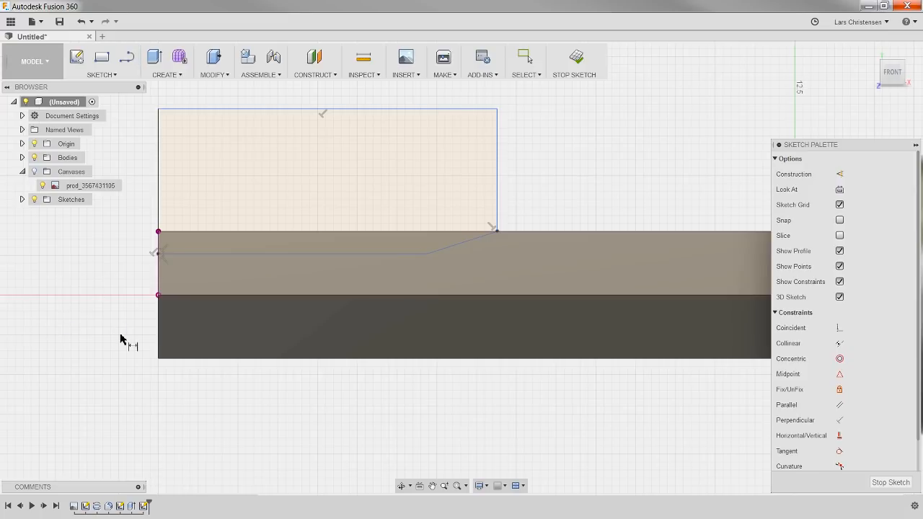
pyautogui.click(159, 295)
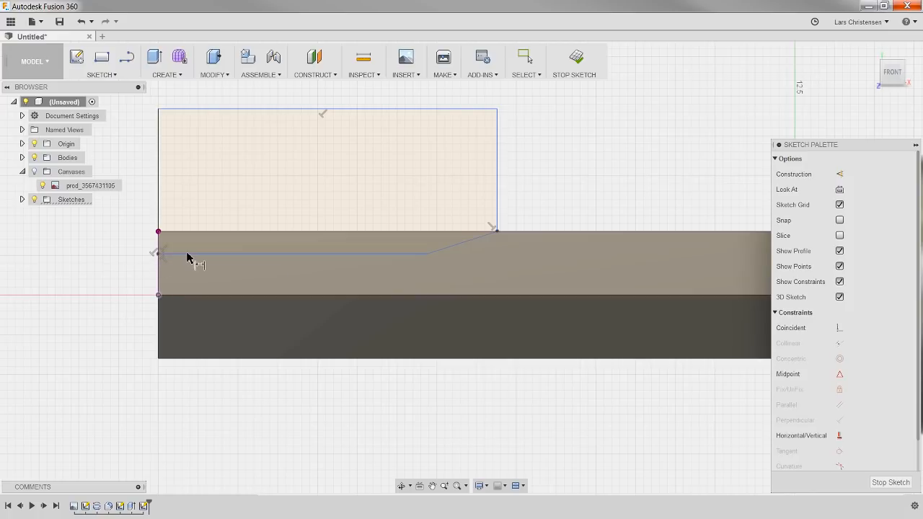
pyautogui.click(186, 254)
pyautogui.click(130, 267)
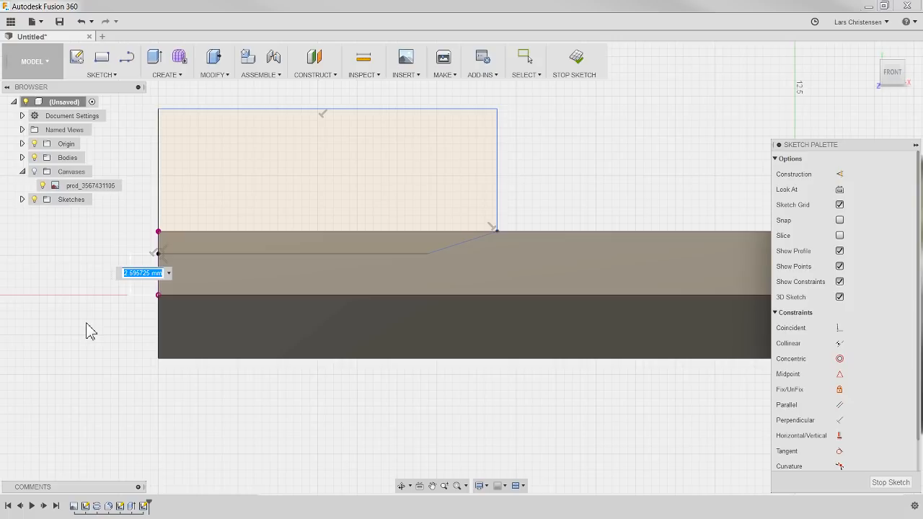
pyautogui.write('2.5')
pyautogui.press('Return')
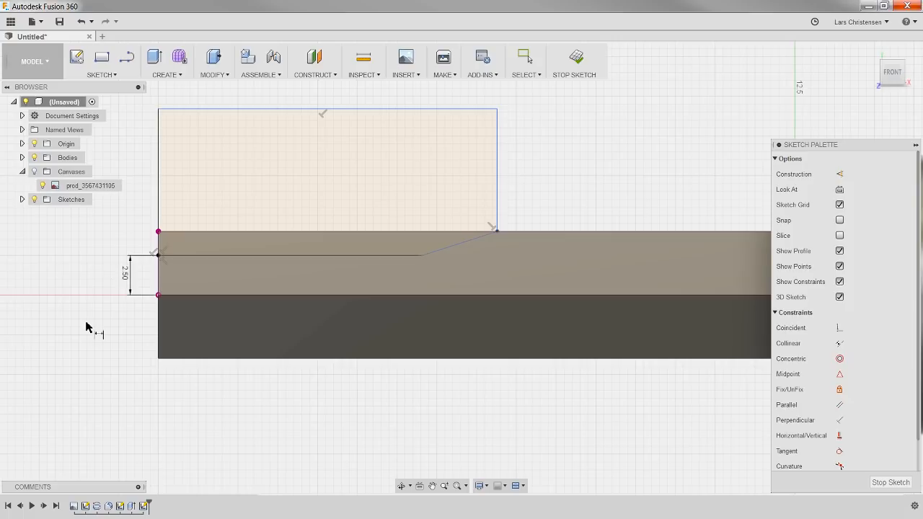
# Step: Dimension the length of the profile's horizontal lower edge as 16 mm
pyautogui.click(295, 256)
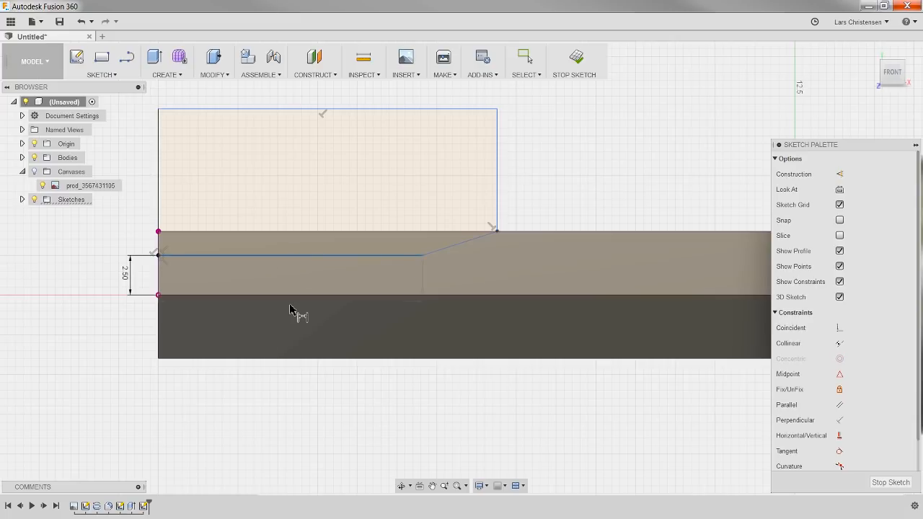
pyautogui.click(283, 390)
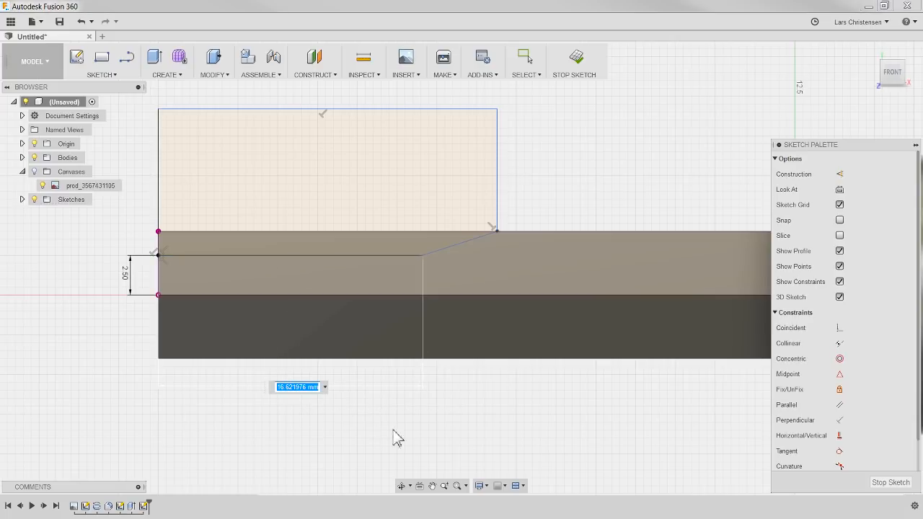
pyautogui.write('16.')
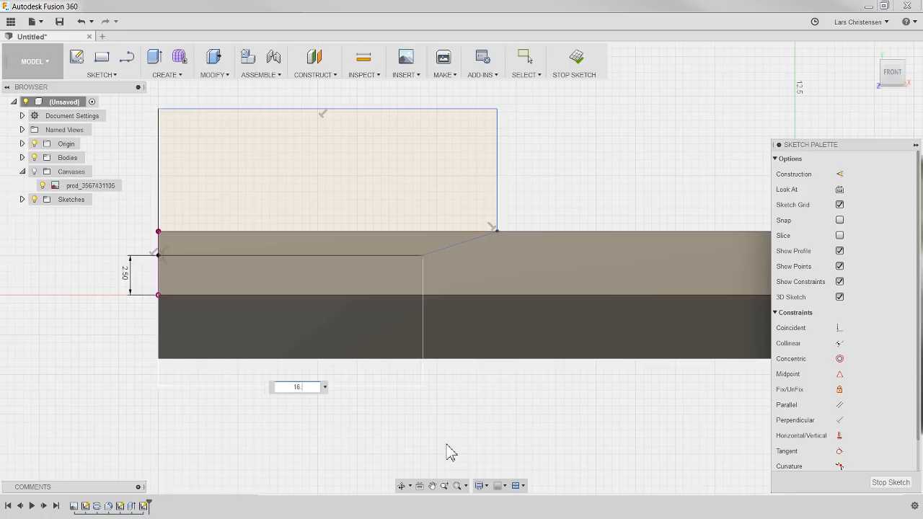
pyautogui.press('Return')
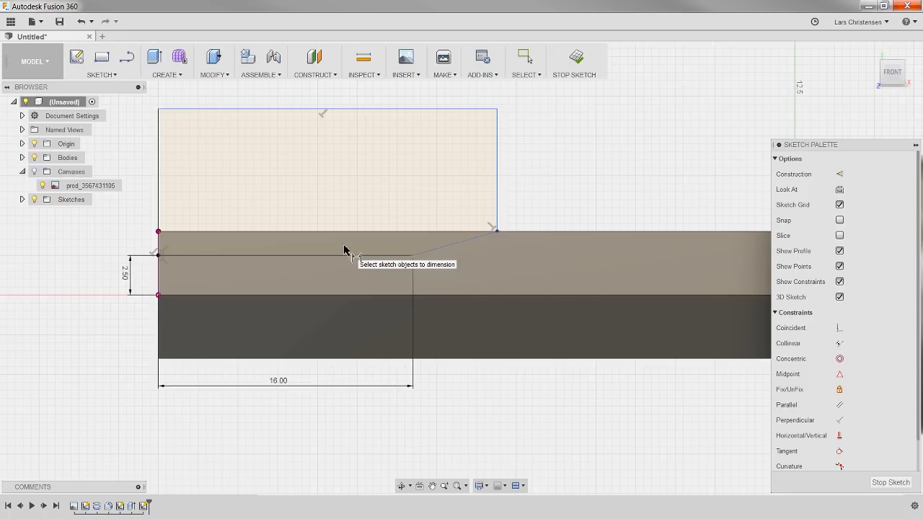
# Step: Dimension the angle between the horizontal lower edge and the sloped line as 15 degrees
pyautogui.click(403, 256)
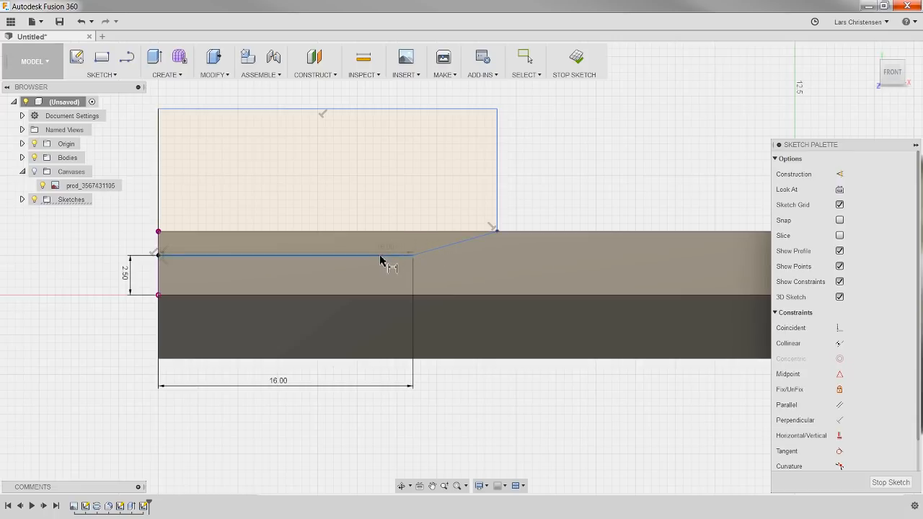
pyautogui.click(453, 246)
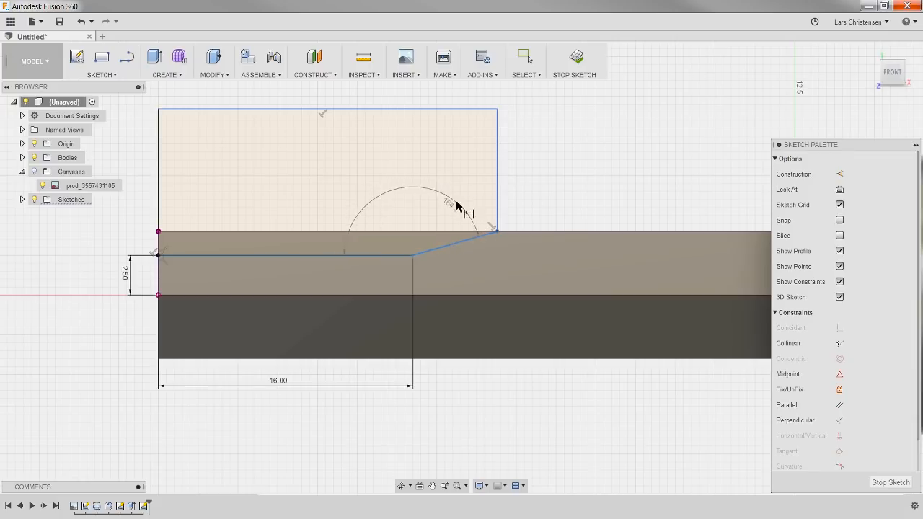
pyautogui.press('Escape')
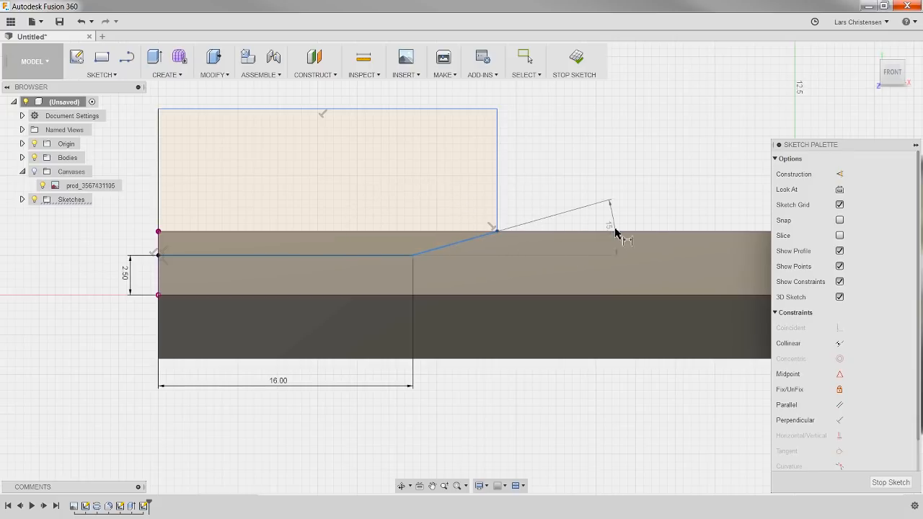
pyautogui.click(646, 225)
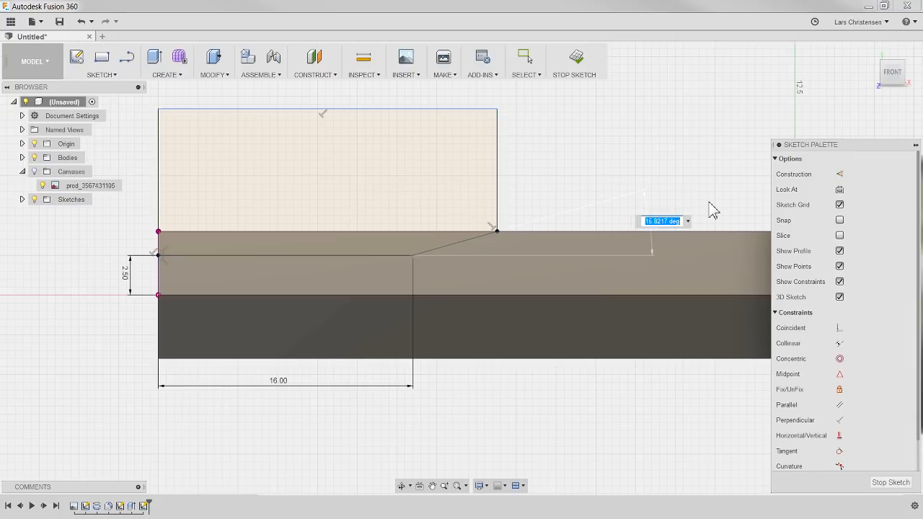
pyautogui.write('15')
pyautogui.press('Return')
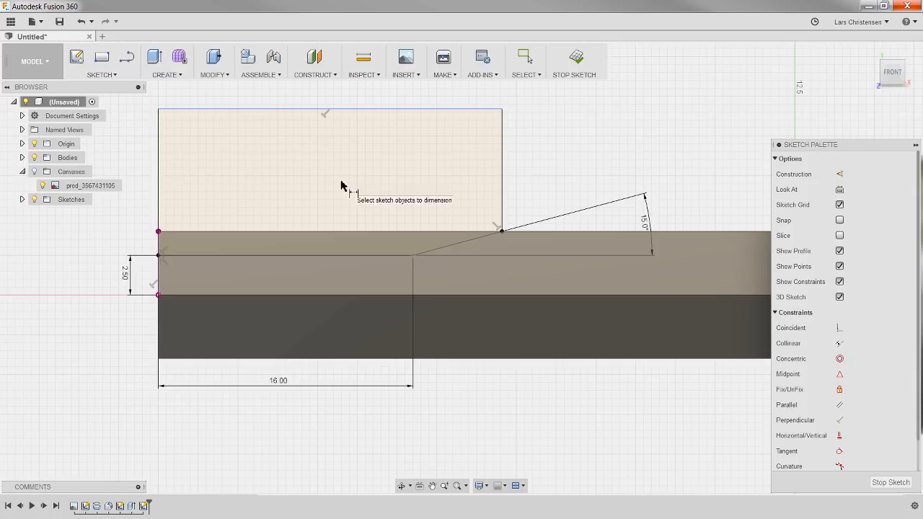
# Step: Dimension the profile's upper edge at 12 mm from the centre point of the shaft's end
pyautogui.click(181, 110)
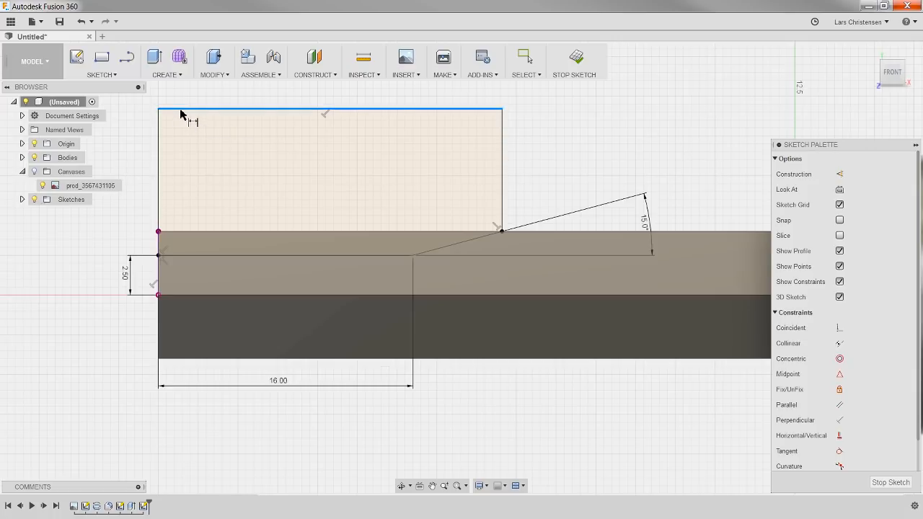
pyautogui.click(159, 296)
pyautogui.click(111, 216)
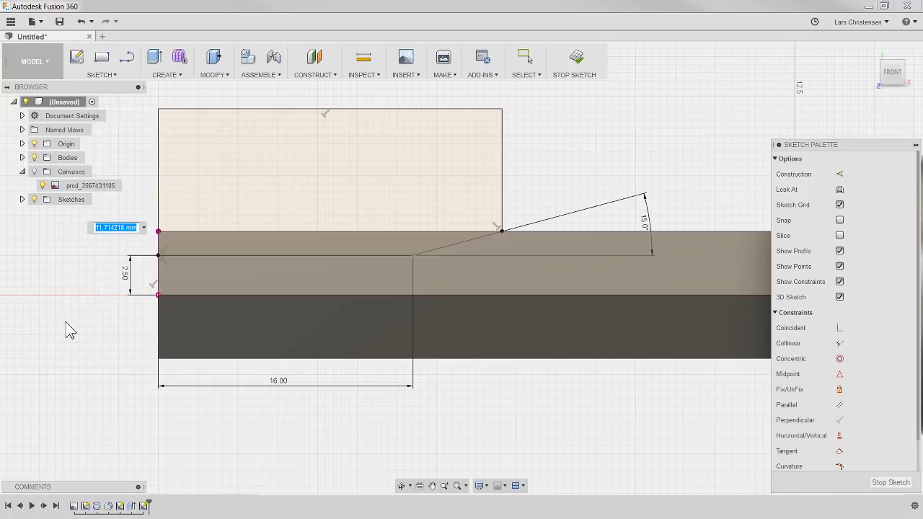
pyautogui.write('12')
pyautogui.press('Return')
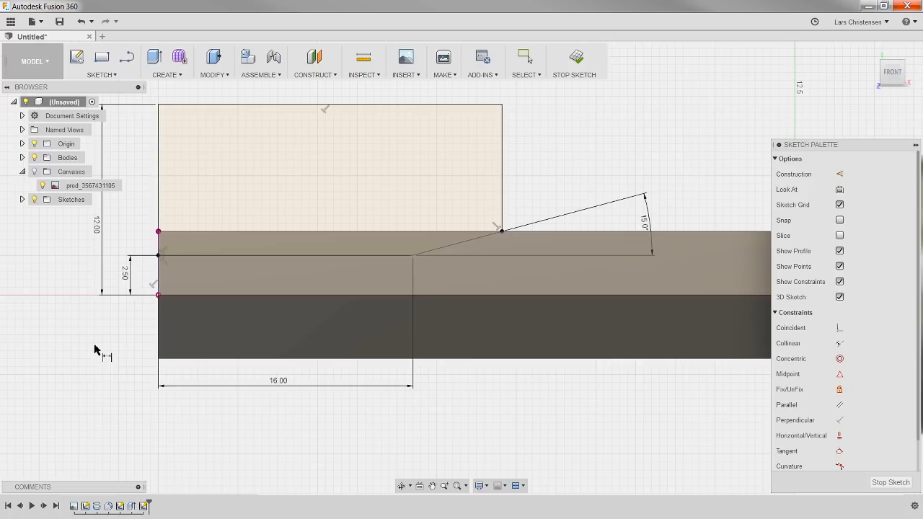
pyautogui.press('Escape')
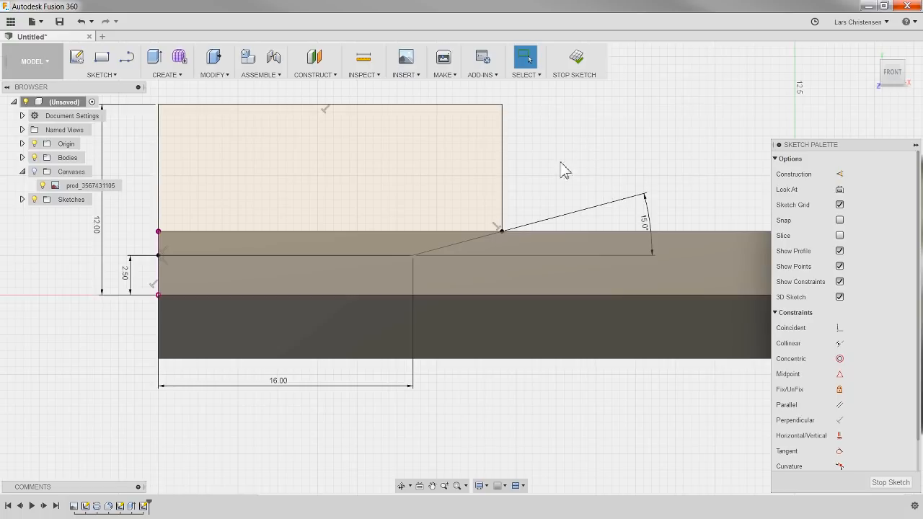
# Step: Revolve both profile regions 360 degrees around the origin axis along the shaft as a cut
pyautogui.keyDown('shift'); pyautogui.moveTo(552, 177); pyautogui.dragTo(584, 191, button='middle'); pyautogui.keyUp('shift')
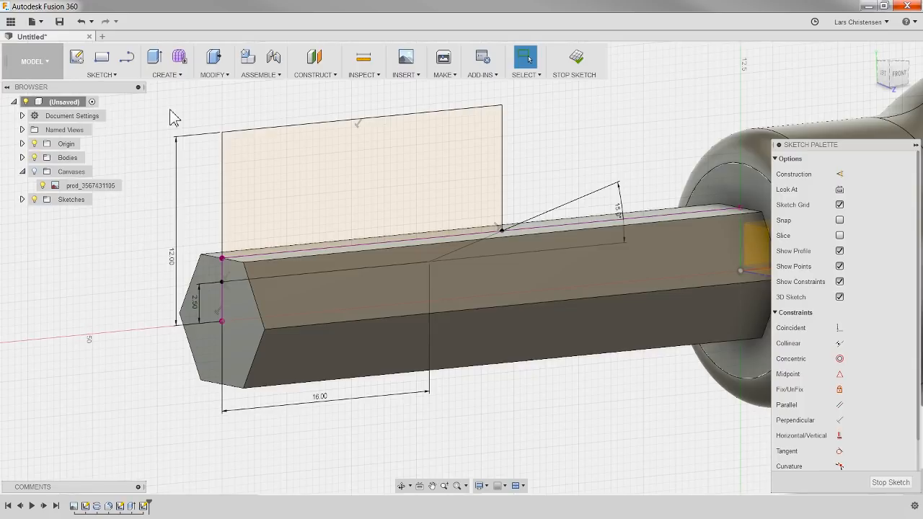
pyautogui.click(170, 75)
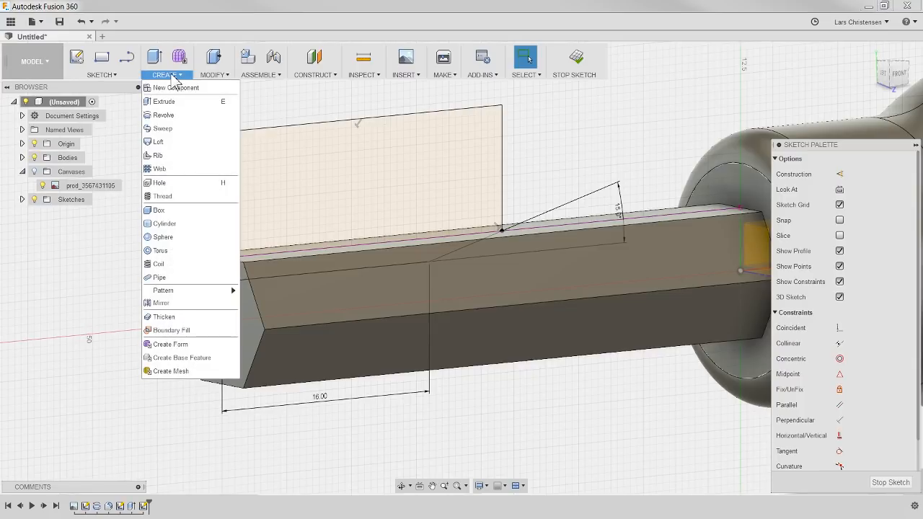
pyautogui.click(173, 116)
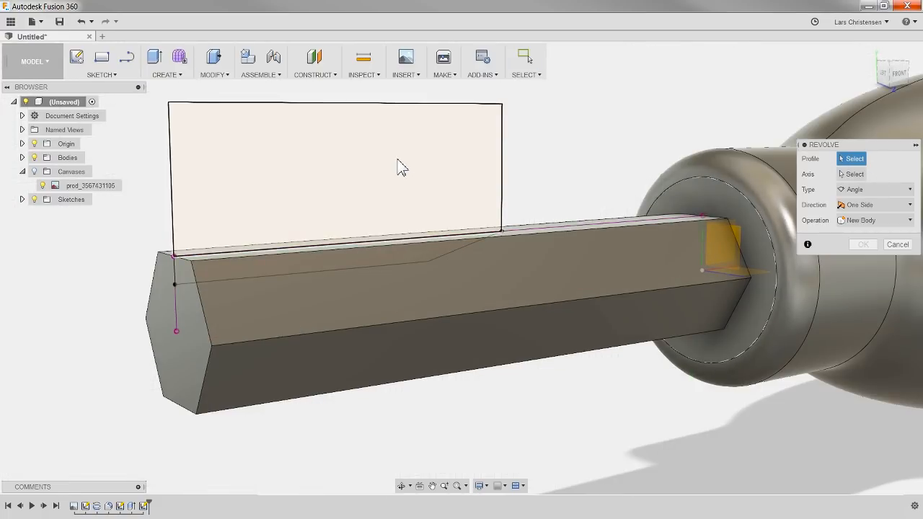
pyautogui.click(338, 229)
pyautogui.click(329, 259)
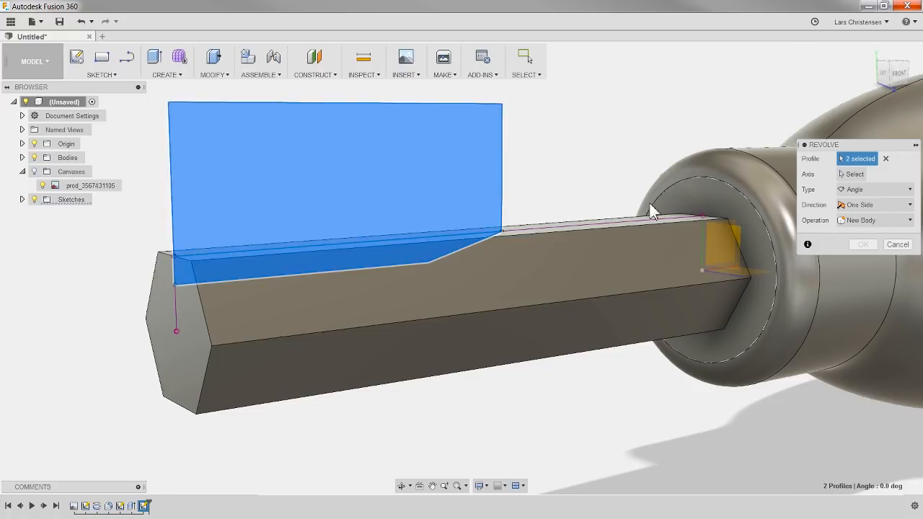
pyautogui.click(851, 178)
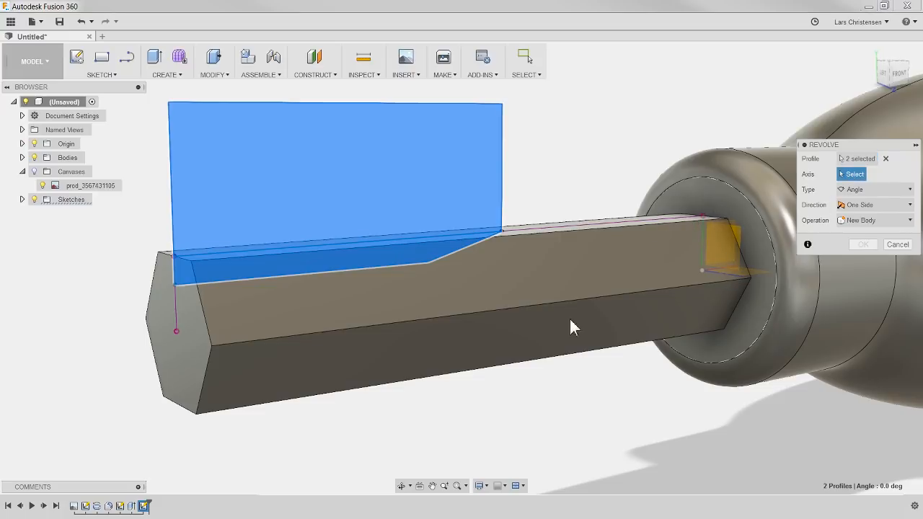
pyautogui.keyDown('shift'); pyautogui.moveTo(632, 148); pyautogui.dragTo(586, 151, button='middle'); pyautogui.keyUp('shift')
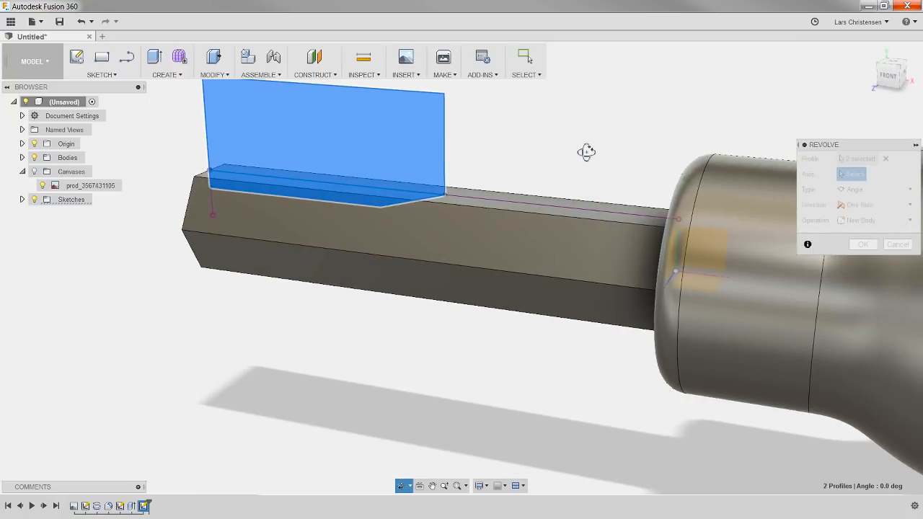
pyautogui.click(717, 277)
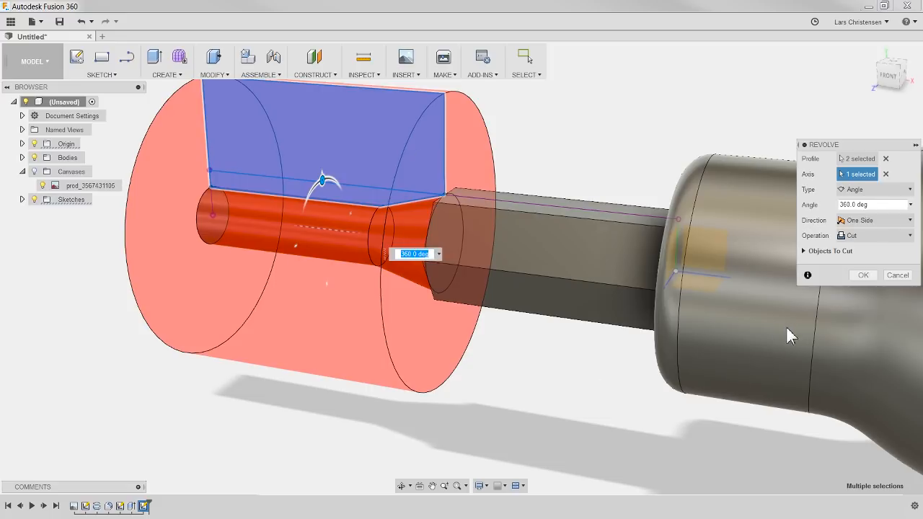
pyautogui.click(863, 275)
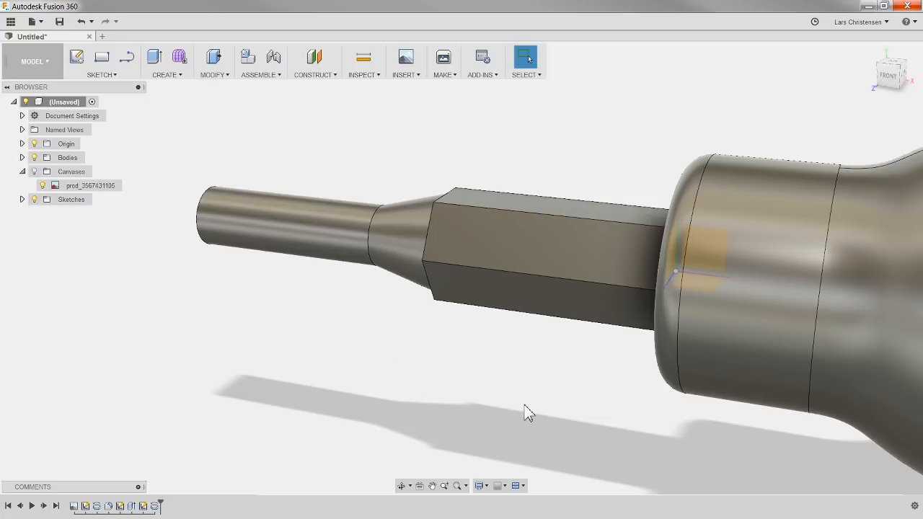
# Step: Edit the revolve cut's sketch, set the lower edge's distance from the shaft's centre to 3 mm, and finish the sketch
pyautogui.keyDown('shift'); pyautogui.moveTo(303, 392); pyautogui.dragTo(373, 397, button='middle'); pyautogui.keyUp('shift')
pyautogui.press('Escape')
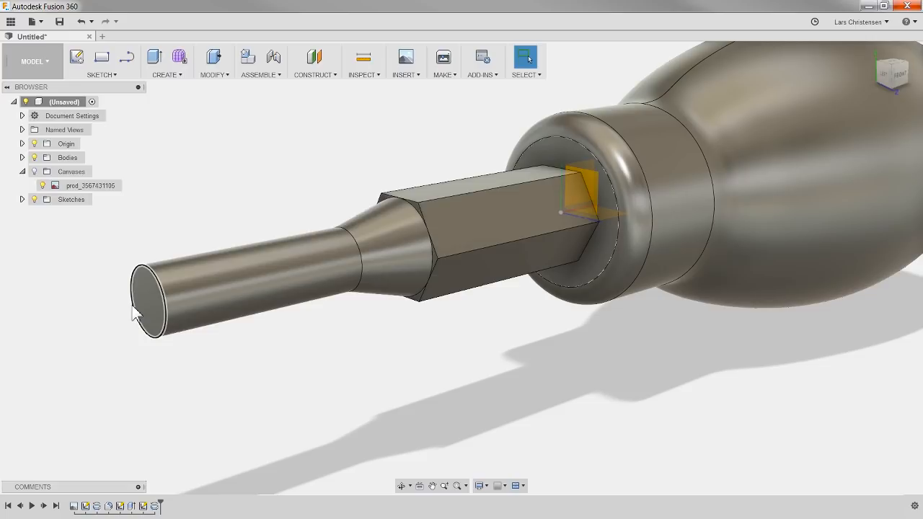
pyautogui.click(144, 506)
pyautogui.rightClick(143, 507)
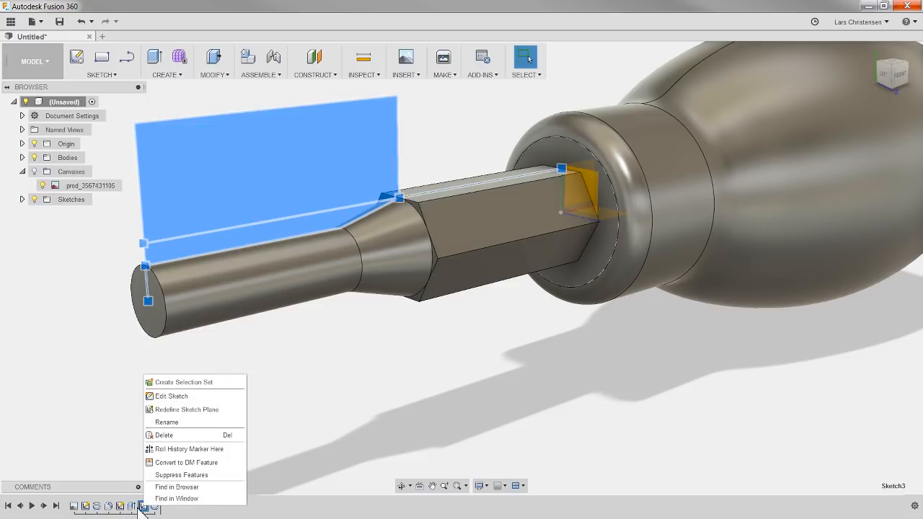
pyautogui.click(169, 397)
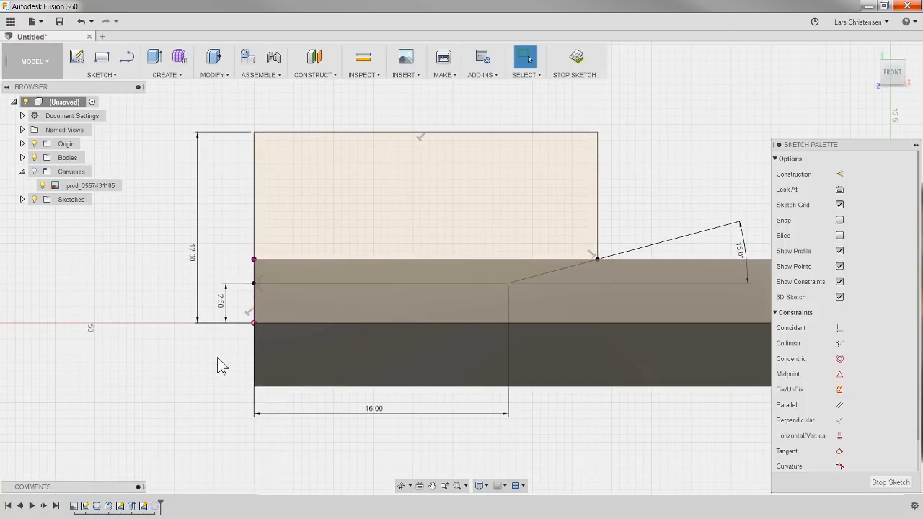
pyautogui.doubleClick(221, 302)
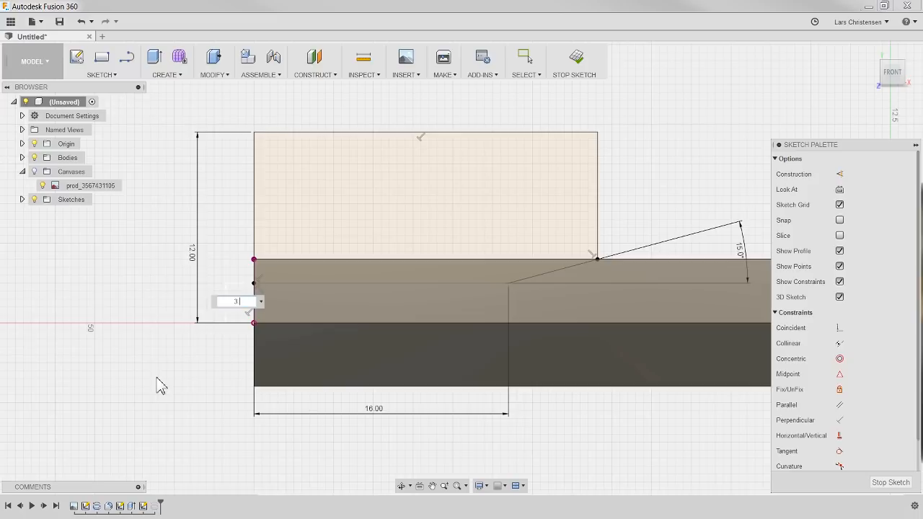
pyautogui.press('Return')
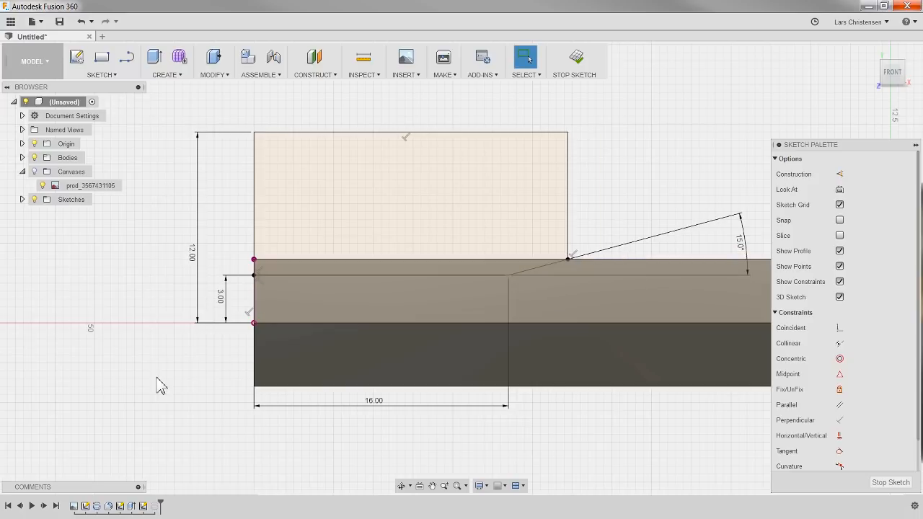
pyautogui.click(889, 482)
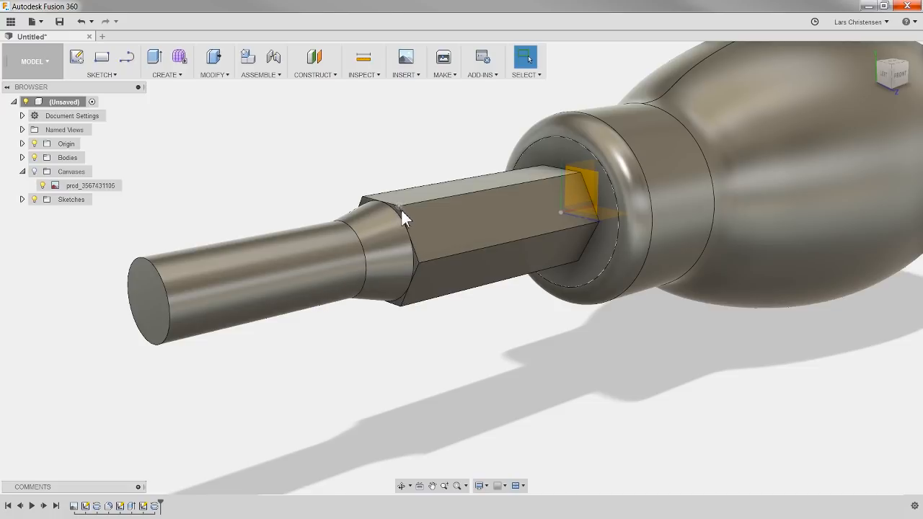
# Step: Reopen the cut sketch to examine the point where the slope meets the shaft's upper edge, and close it again
pyautogui.rightClick(145, 506)
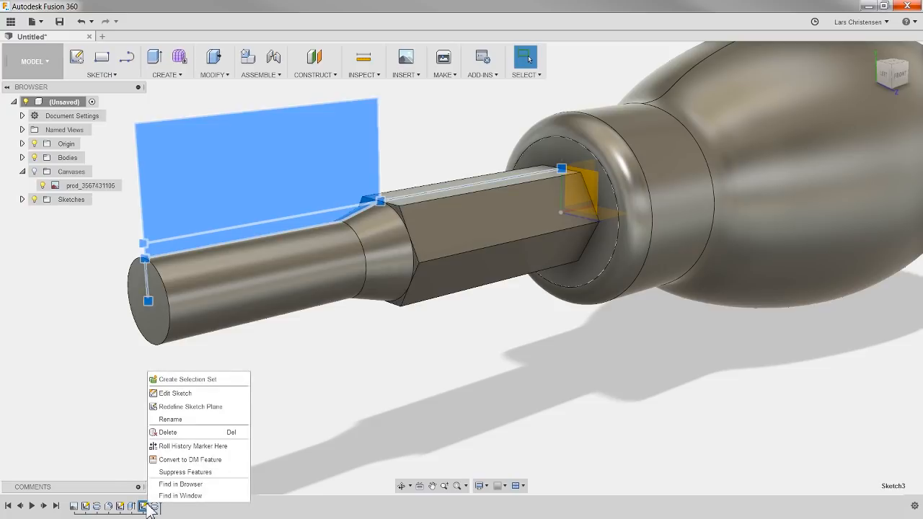
pyautogui.click(175, 393)
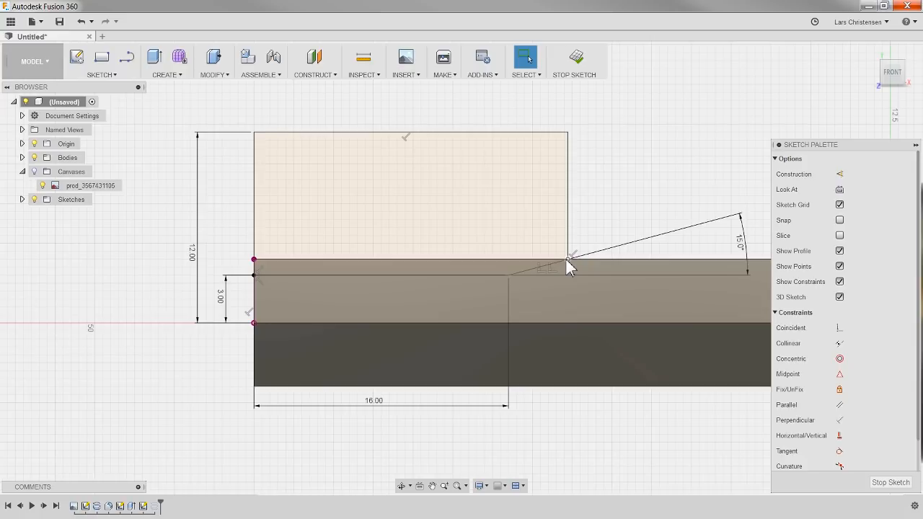
pyautogui.click(567, 259)
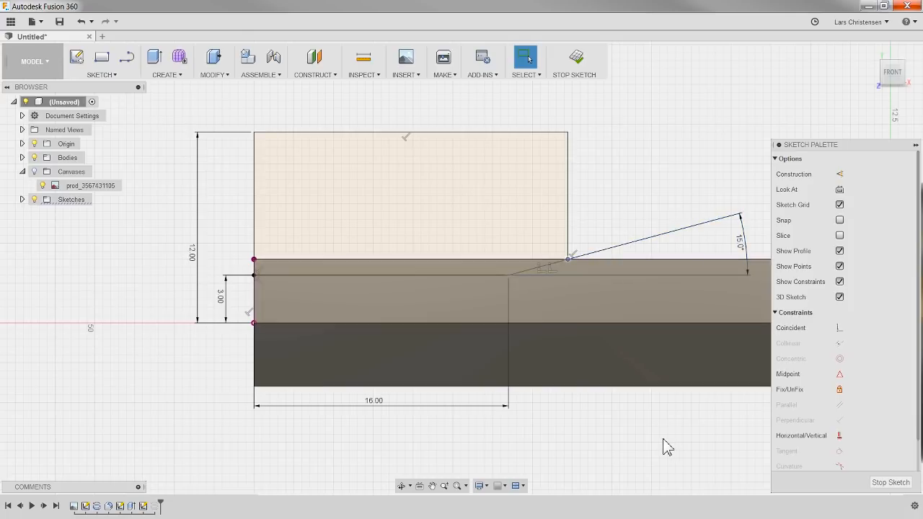
pyautogui.click(881, 482)
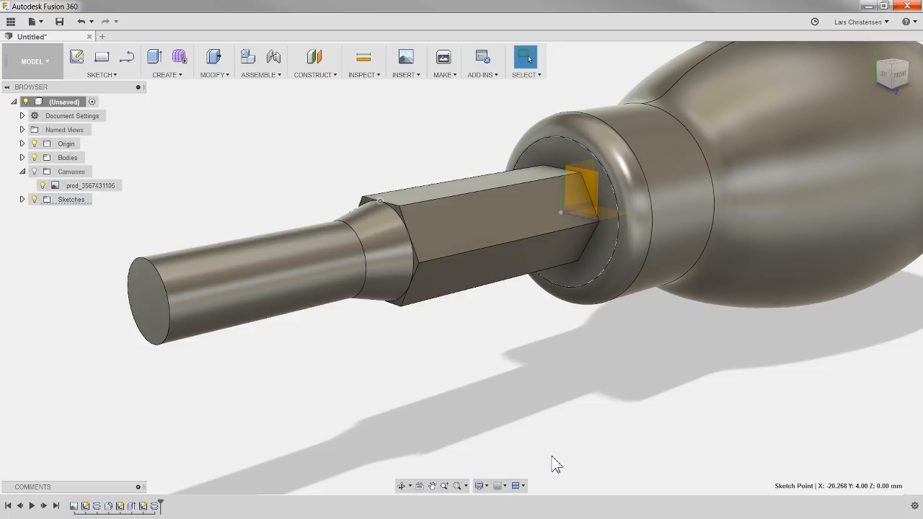
# Step: Start a new sketch on the vertical origin plane that runs lengthwise through the screwdriver
pyautogui.scroll(-3, 396, 365)
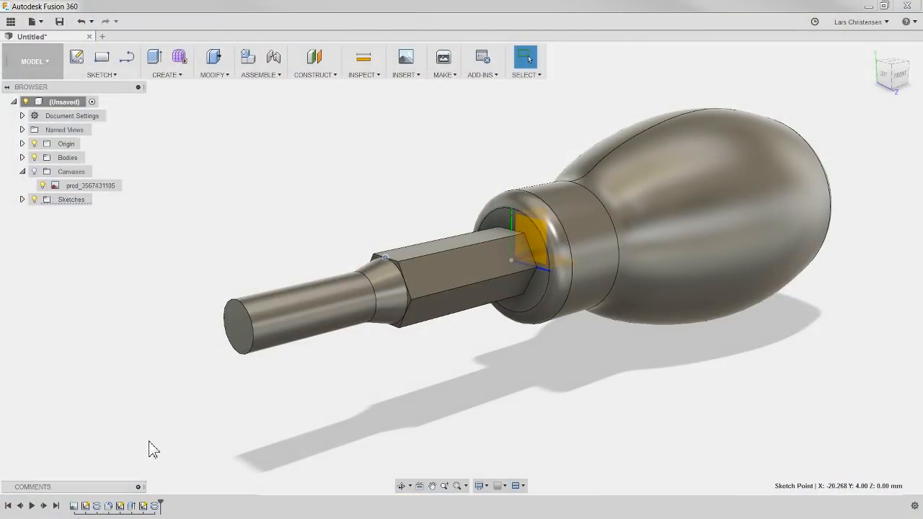
pyautogui.click(111, 75)
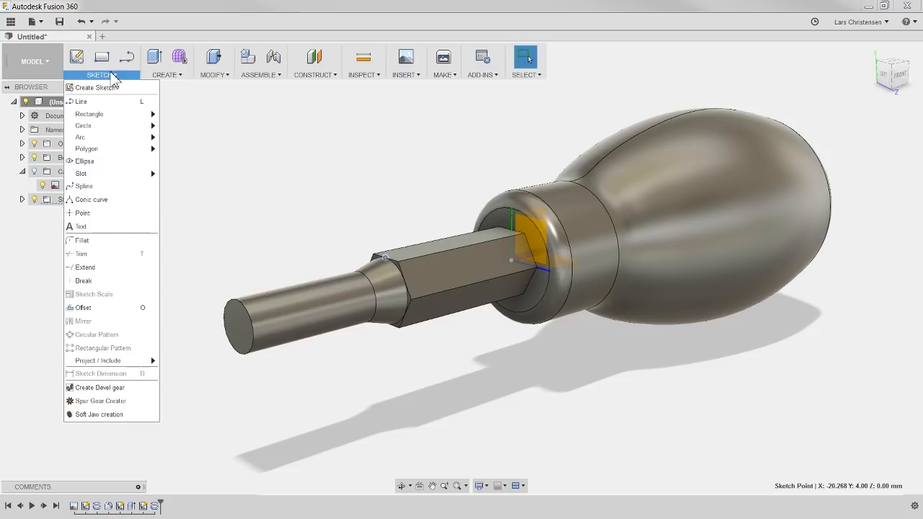
pyautogui.moveTo(119, 137)
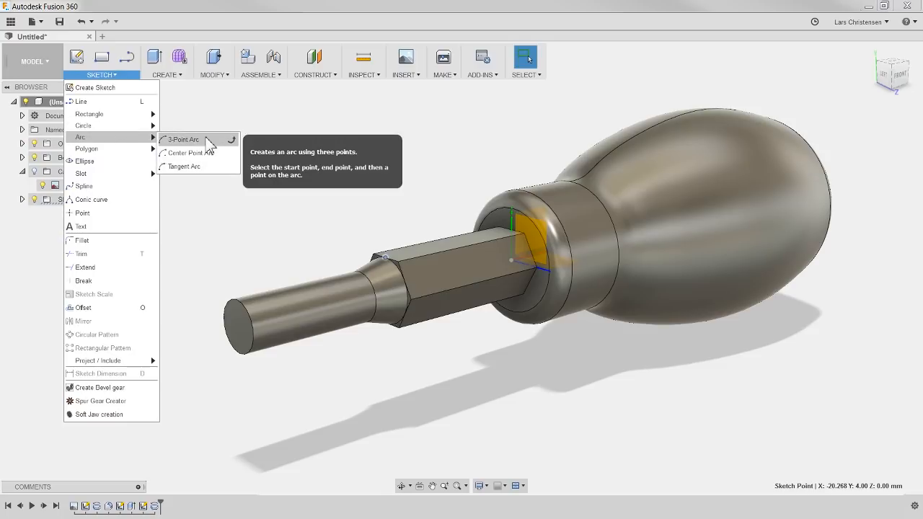
pyautogui.click(388, 119)
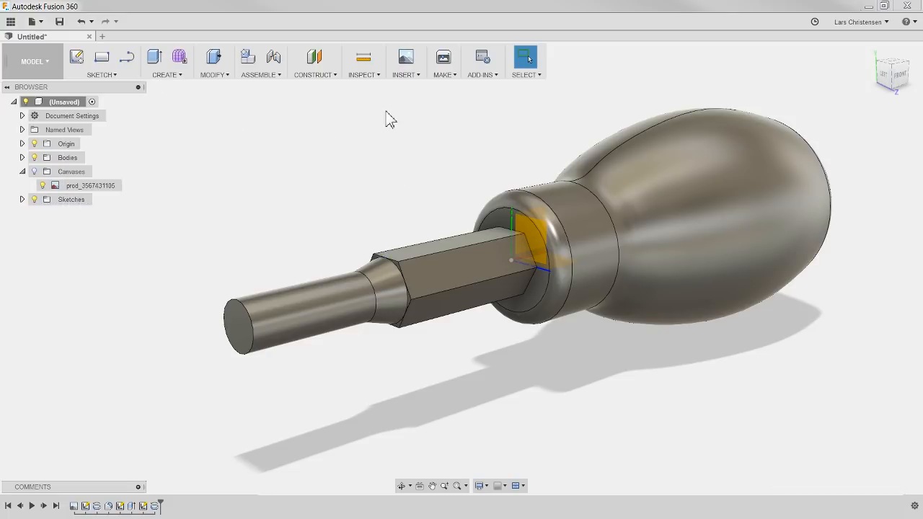
pyautogui.click(77, 57)
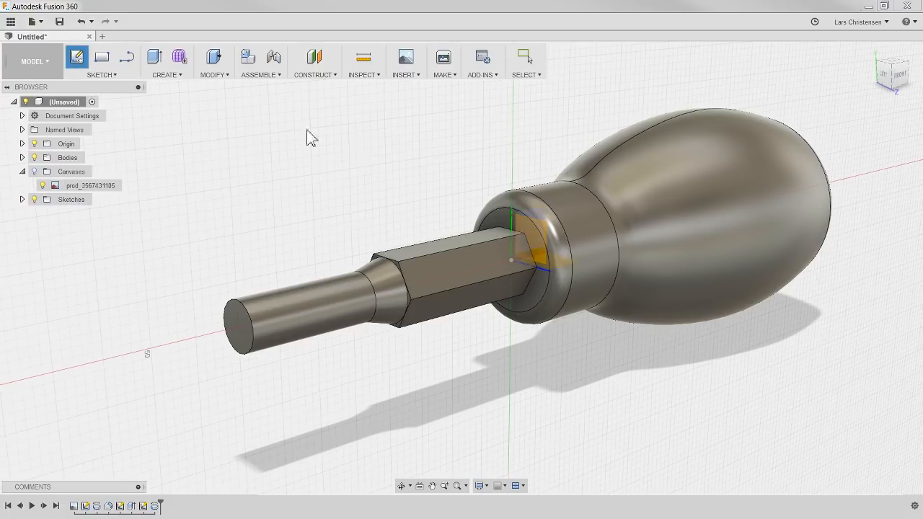
pyautogui.click(530, 220)
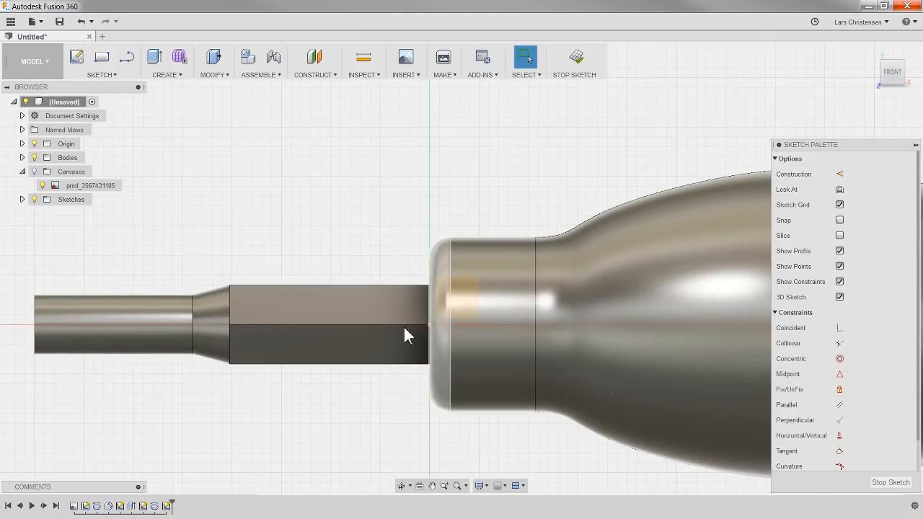
pyautogui.scroll(-1, 455, 368)
pyautogui.scroll(2, 68, 420)
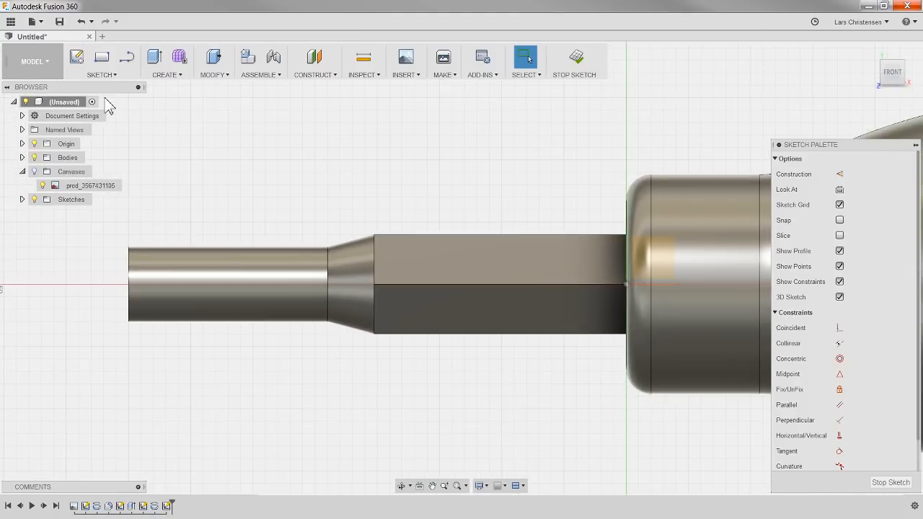
# Step: Sketch a shallow 3-point arc from the shaft's end edge, just above the centre axis, to its upper edge, with endpoints about 8.7 mm apart
pyautogui.click(102, 75)
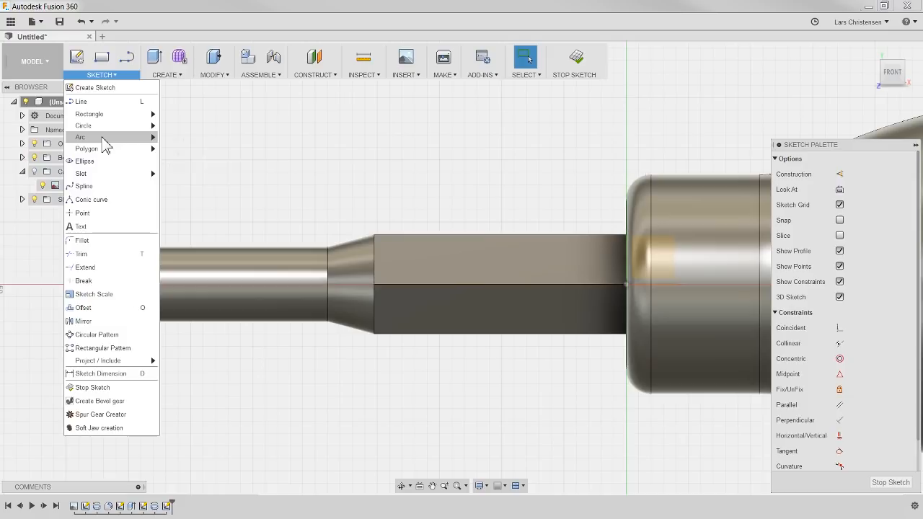
pyautogui.moveTo(105, 139)
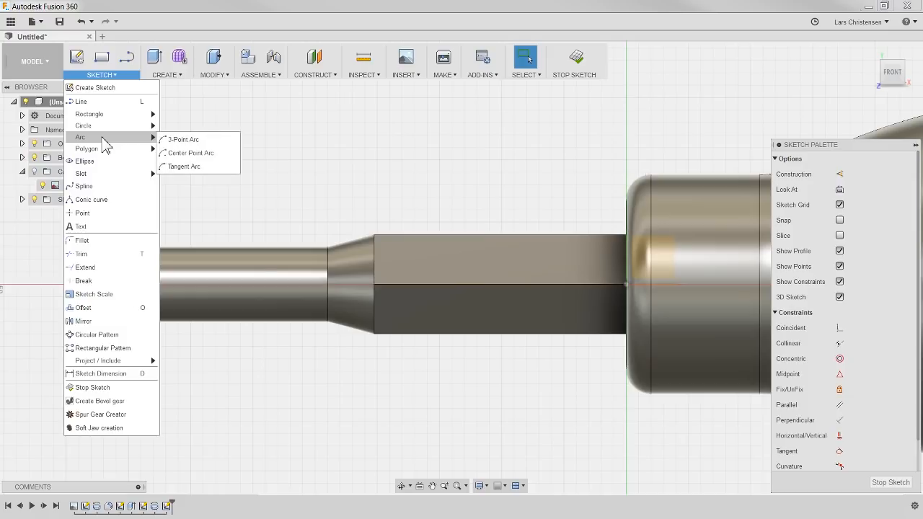
pyautogui.click(181, 140)
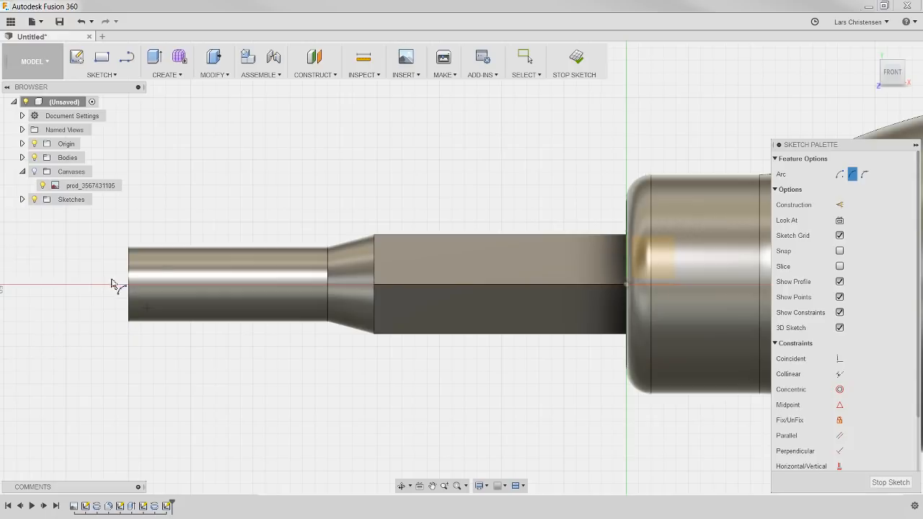
pyautogui.scroll(5, 112, 284)
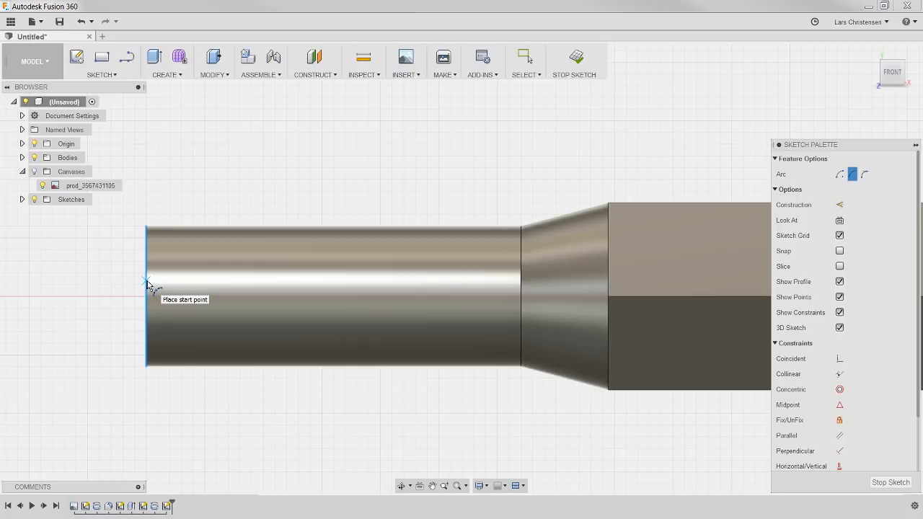
pyautogui.click(146, 284)
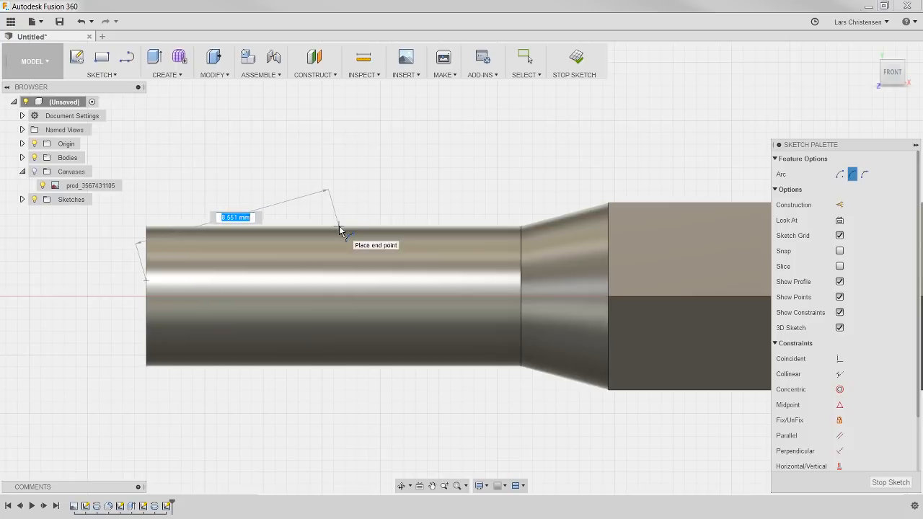
pyautogui.click(148, 230)
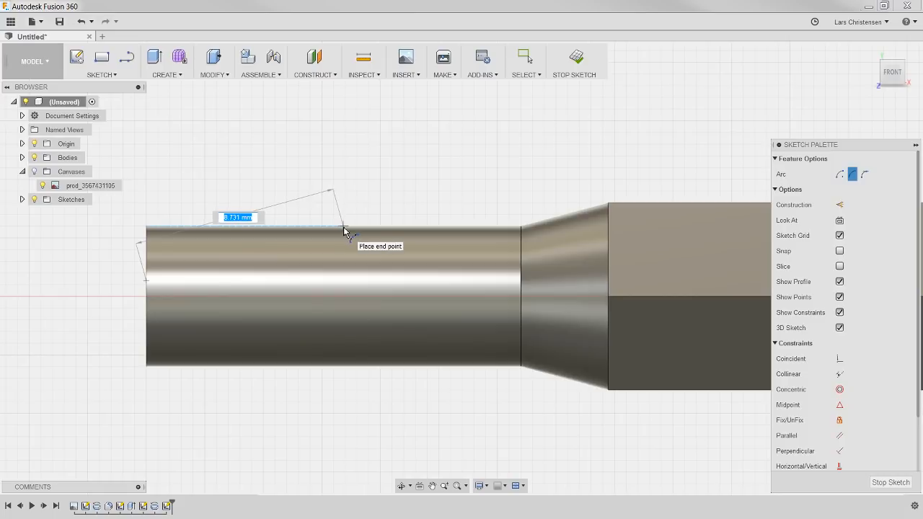
pyautogui.click(344, 228)
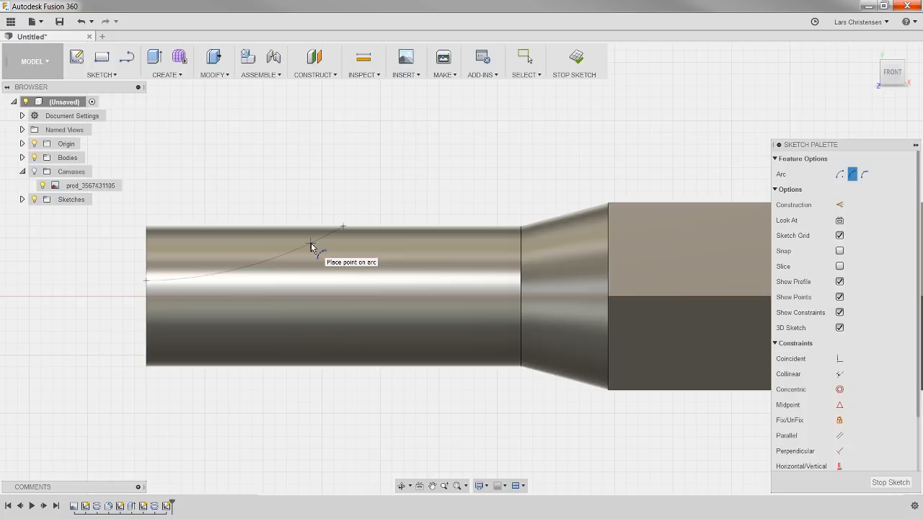
pyautogui.click(311, 247)
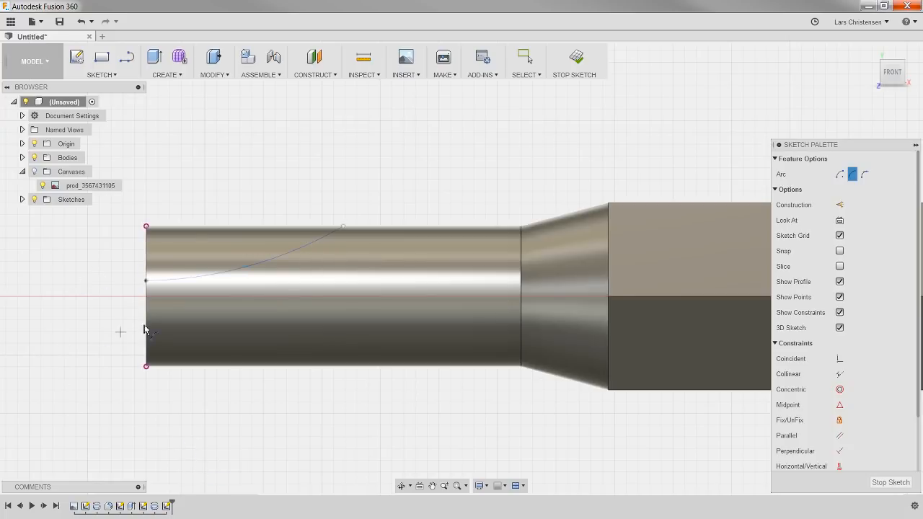
pyautogui.click(345, 228)
pyautogui.click(248, 276)
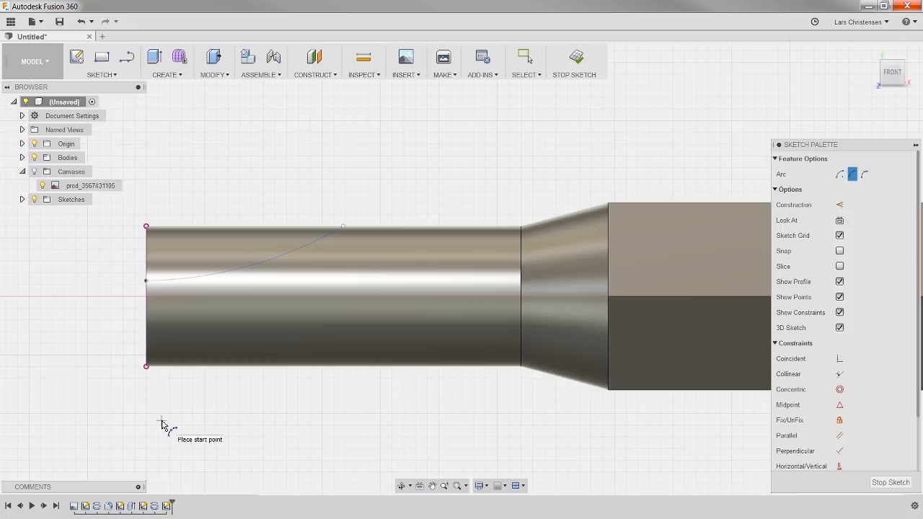
pyautogui.press('d')
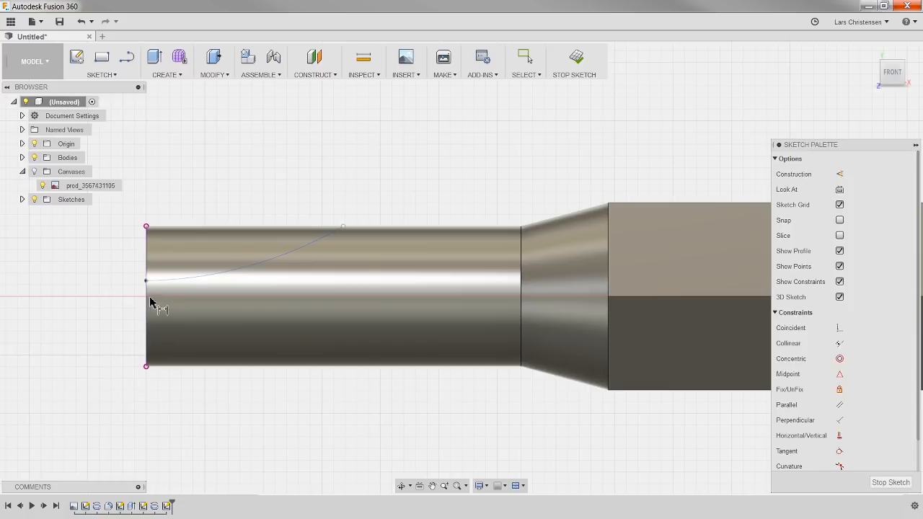
pyautogui.press('Escape')
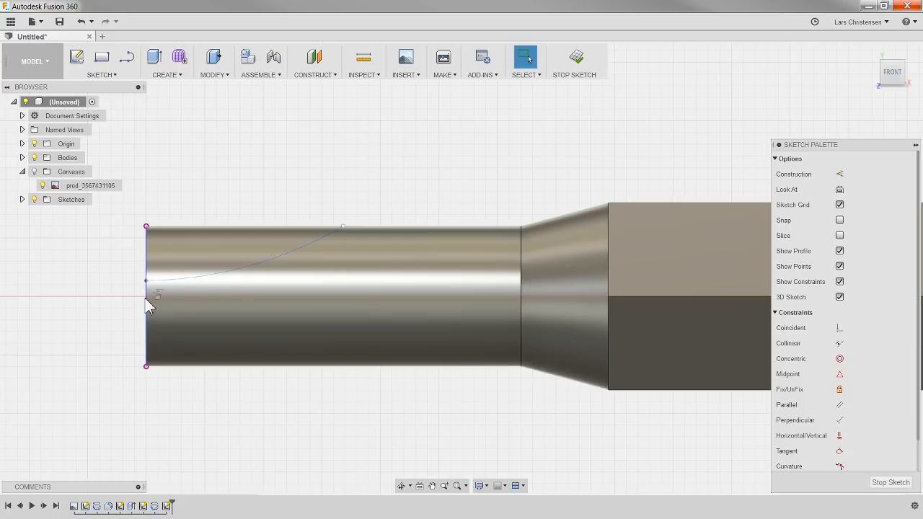
pyautogui.scroll(-1, 117, 351)
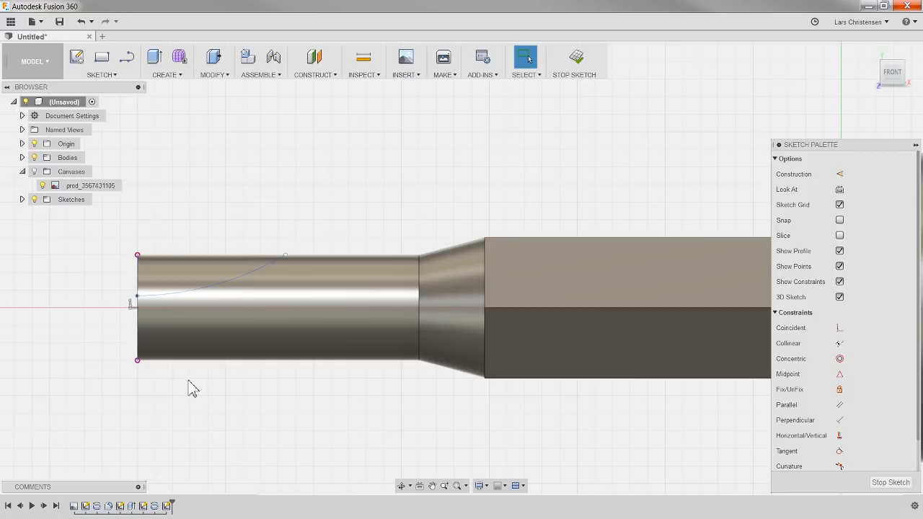
pyautogui.scroll(-1, 189, 385)
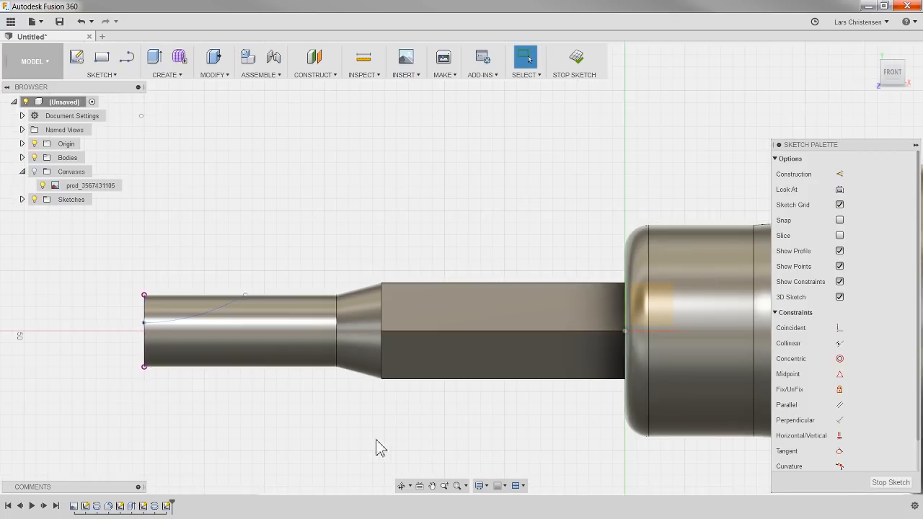
pyautogui.click(626, 332)
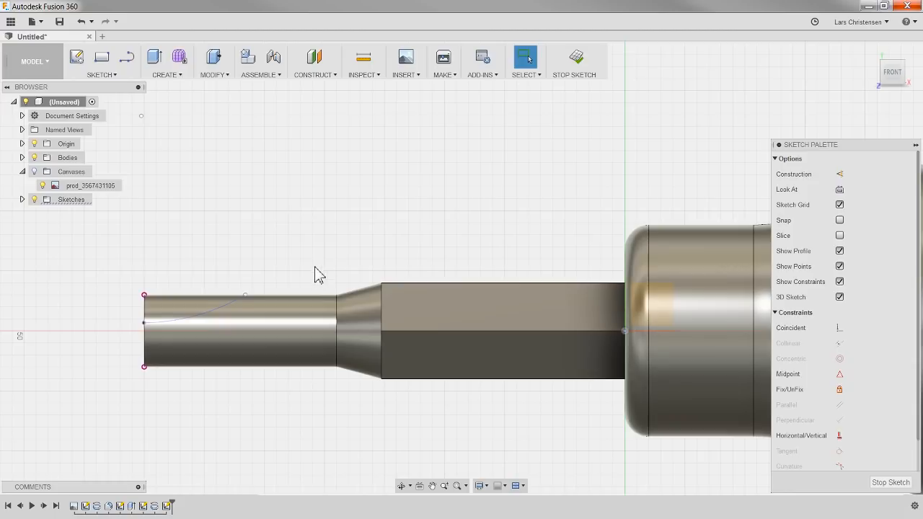
pyautogui.click(341, 271)
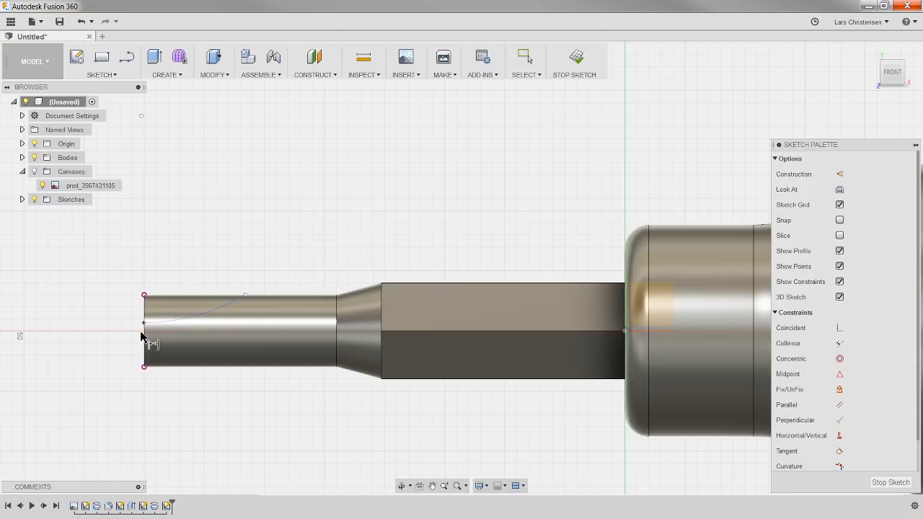
# Step: Dimension the arc's start point on the shaft's end edge 1 mm vertically above the origin
pyautogui.scroll(1, 114, 320)
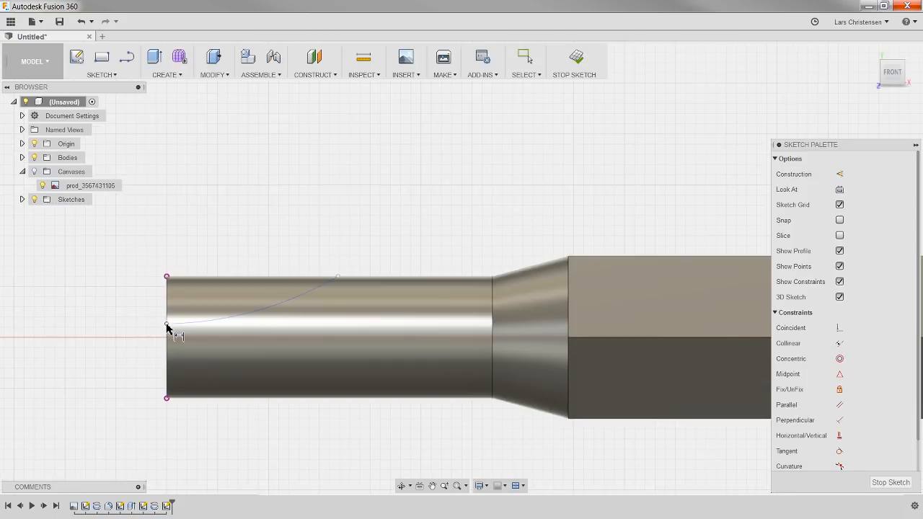
pyautogui.click(166, 326)
pyautogui.scroll(-2, 114, 350)
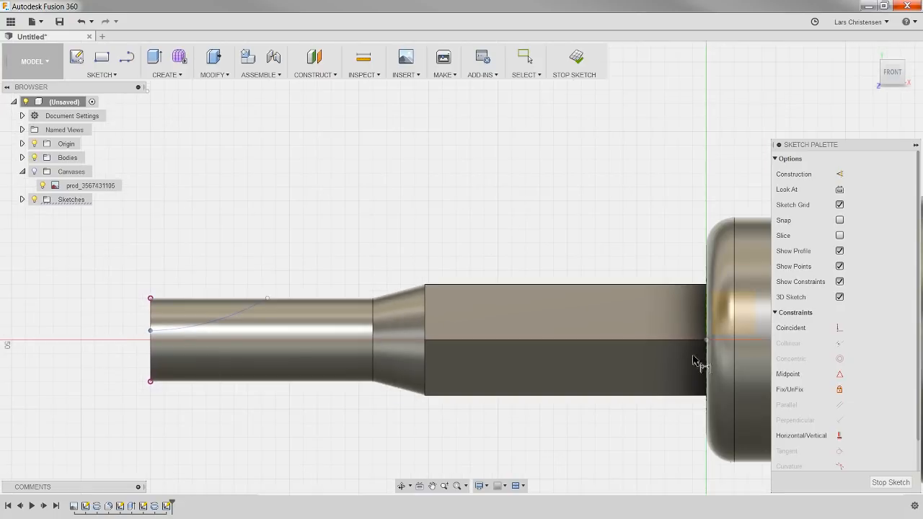
pyautogui.click(570, 336)
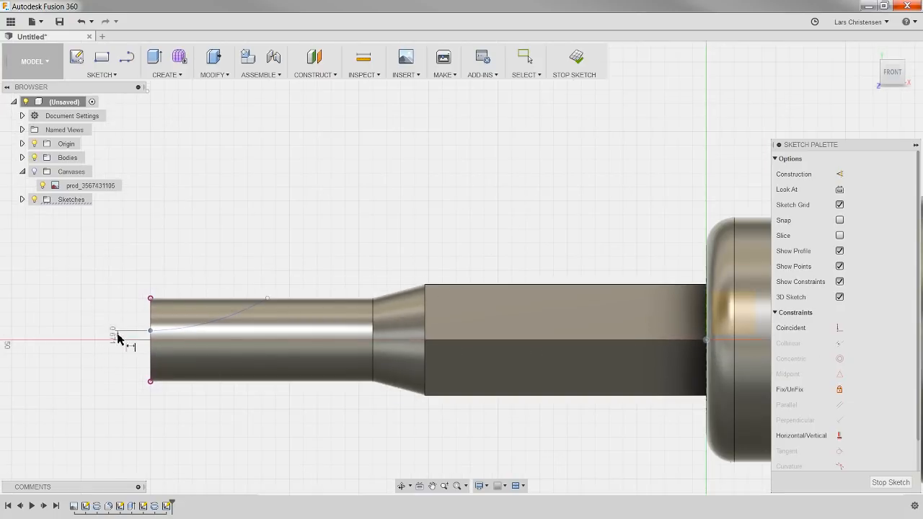
pyautogui.scroll(2, 122, 328)
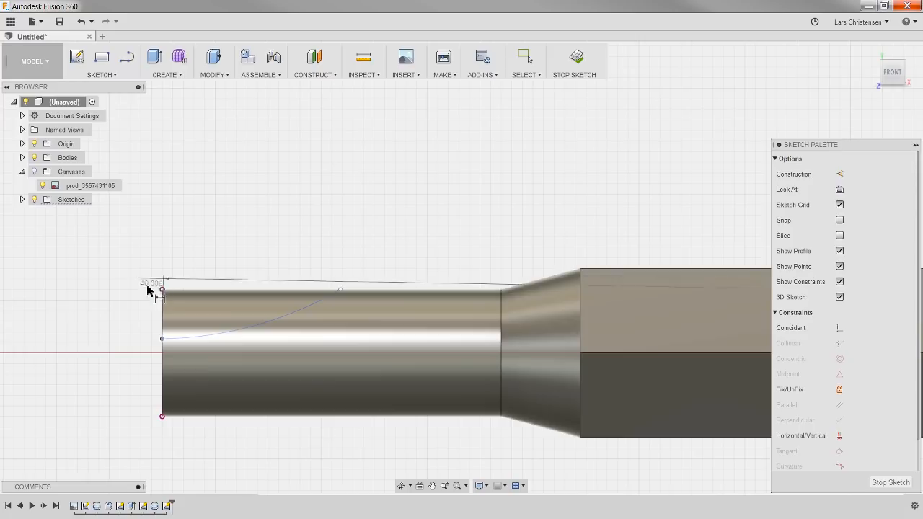
pyautogui.click(147, 349)
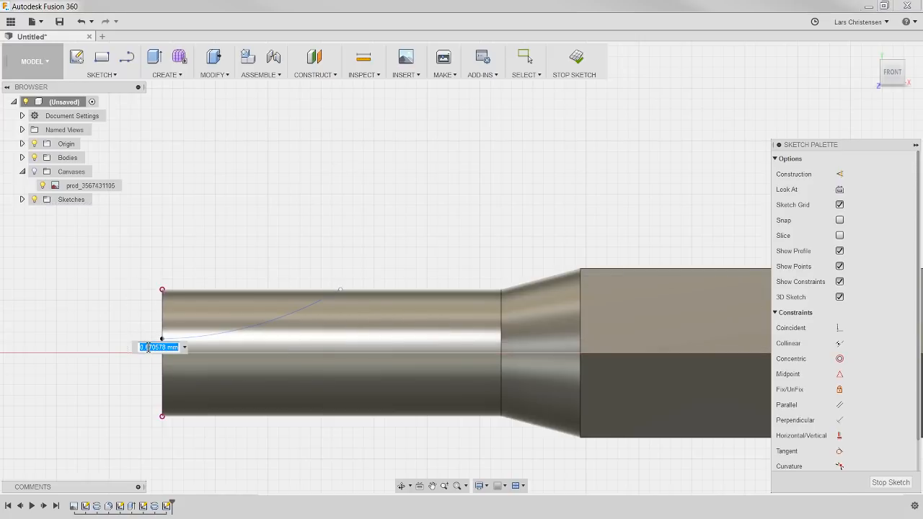
pyautogui.scroll(3, 99, 395)
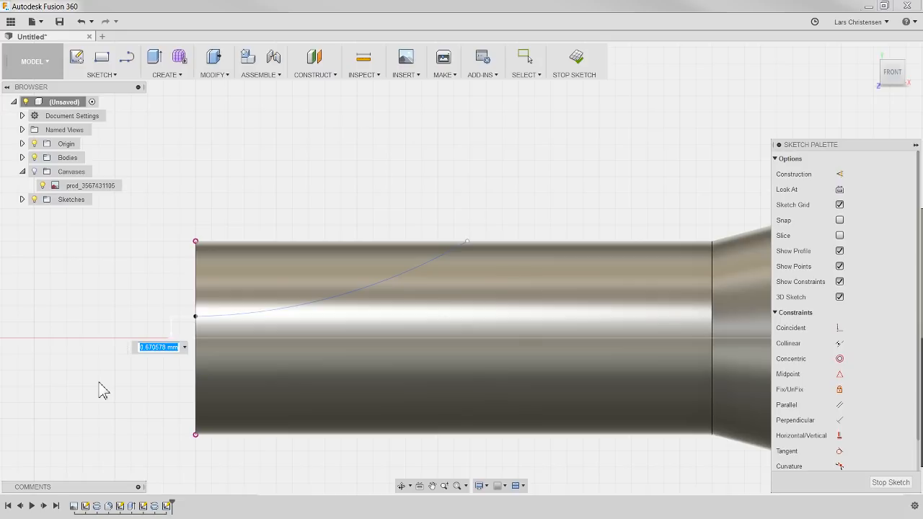
pyautogui.write('1')
pyautogui.press('Return')
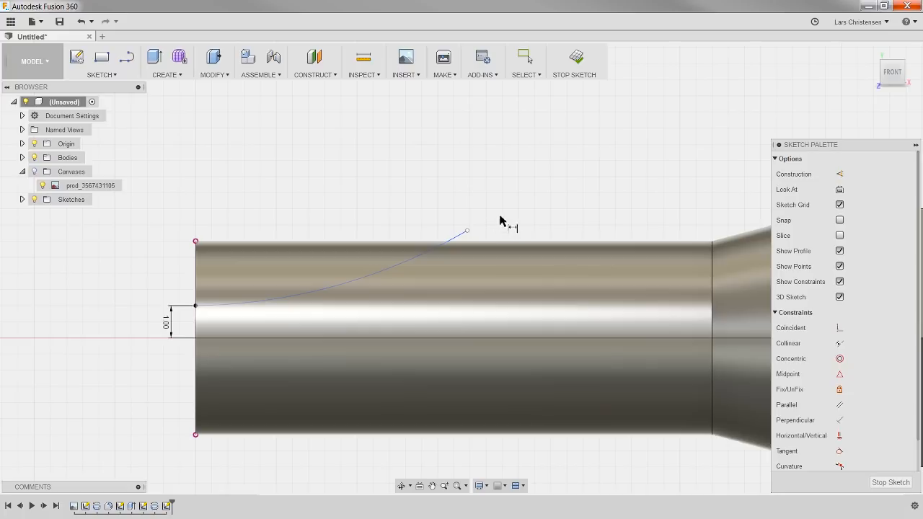
pyautogui.press('Escape')
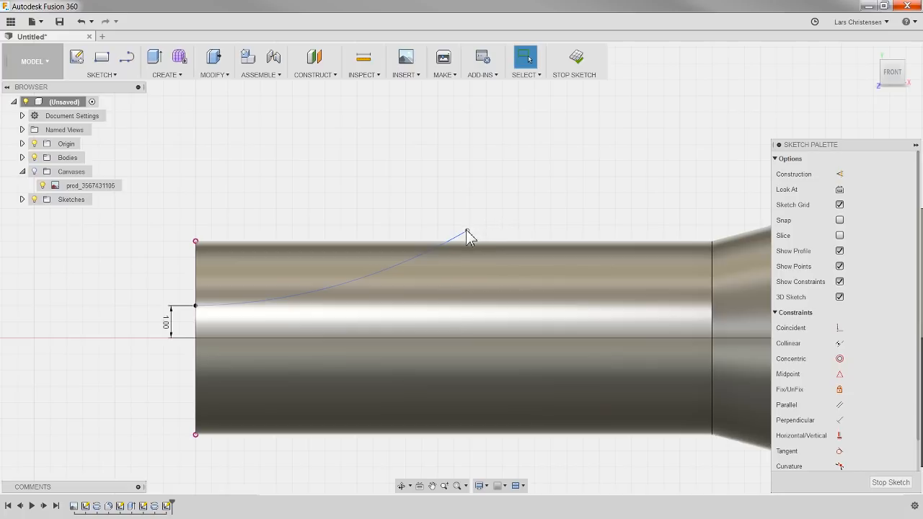
# Step: Pull the arc's free endpoint above the shaft and constrain it horizontally to the upper corner of the shaft's end
pyautogui.moveTo(466, 232); pyautogui.dragTo(484, 209)
pyautogui.click(840, 435)
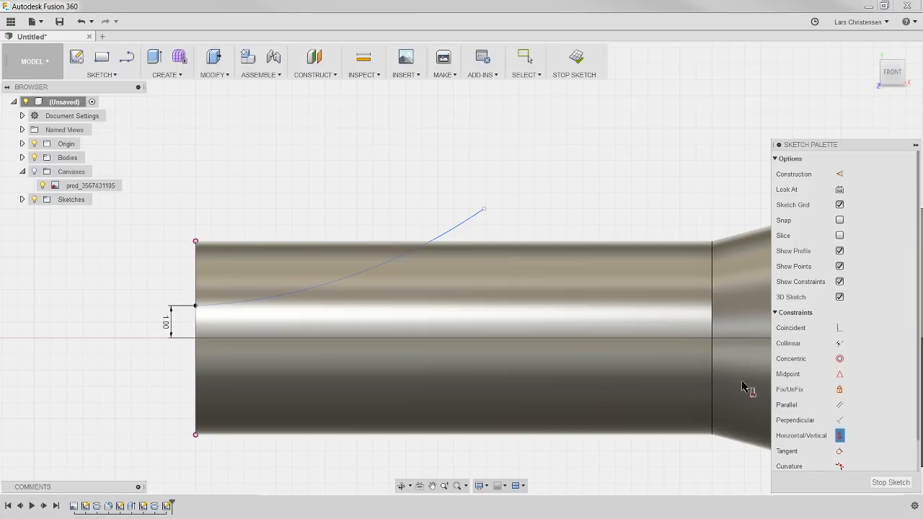
pyautogui.click(194, 243)
pyautogui.click(483, 209)
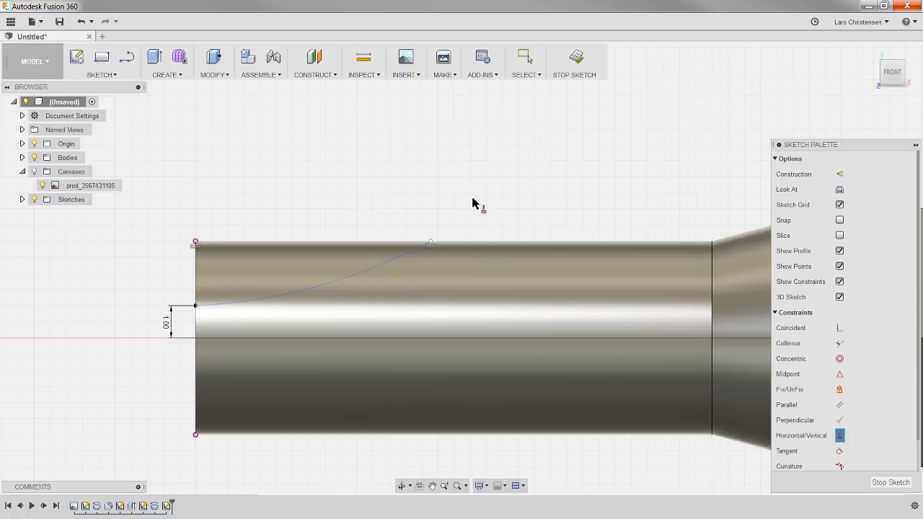
pyautogui.press('Escape')
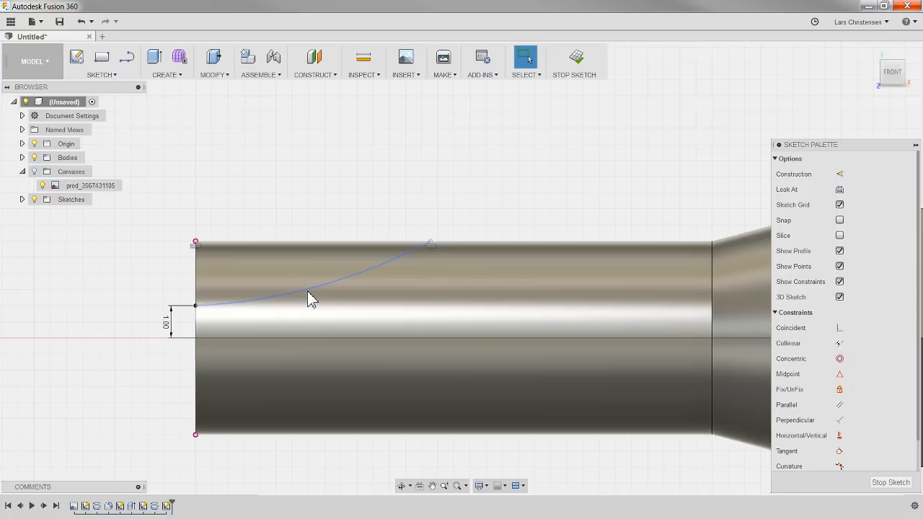
pyautogui.scroll(-5, 309, 299)
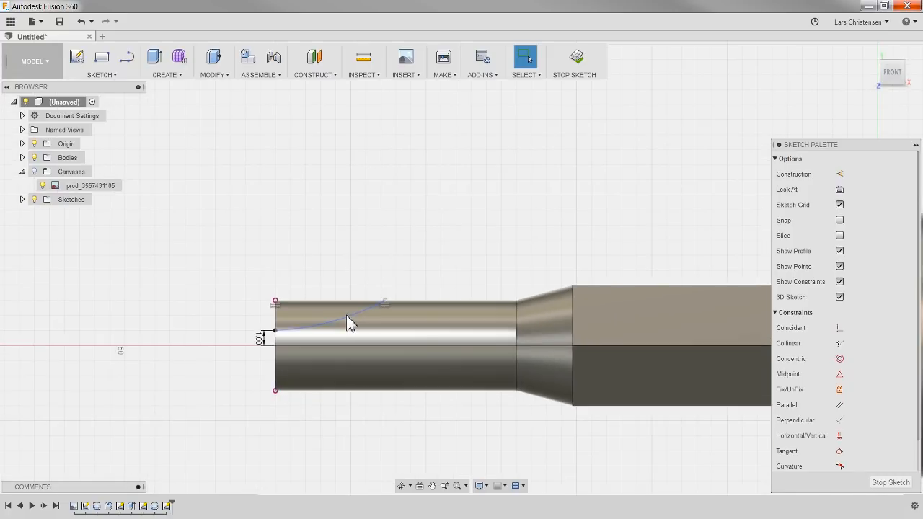
# Step: Reshape the arc slightly and dimension its upper endpoint 5.5 mm horizontally from the upper corner of the shaft's end
pyautogui.click(346, 317)
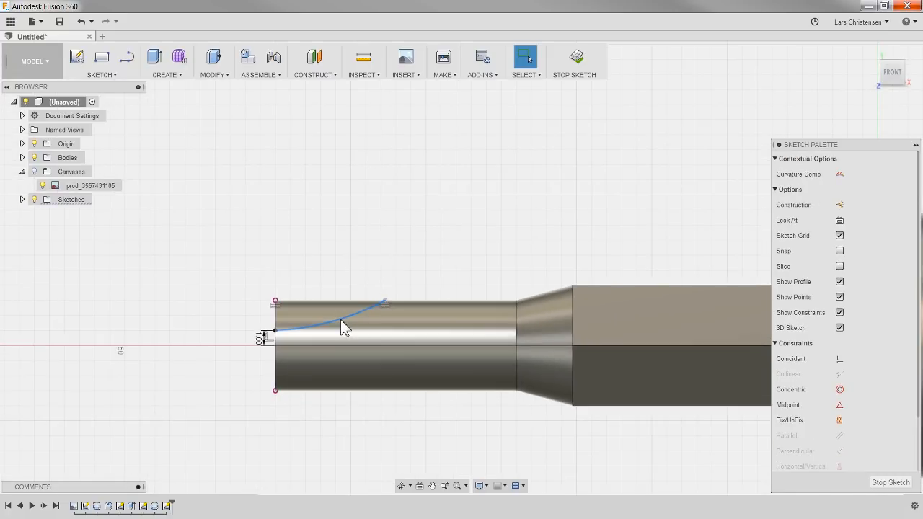
pyautogui.moveTo(341, 319)
pyautogui.mouseDown()
pyautogui.moveTo(345, 339)
pyautogui.moveTo(340, 316)
pyautogui.moveTo(350, 319)
pyautogui.moveTo(324, 316)
pyautogui.mouseUp()
pyautogui.scroll(5, 333, 285)
pyautogui.click(313, 276)
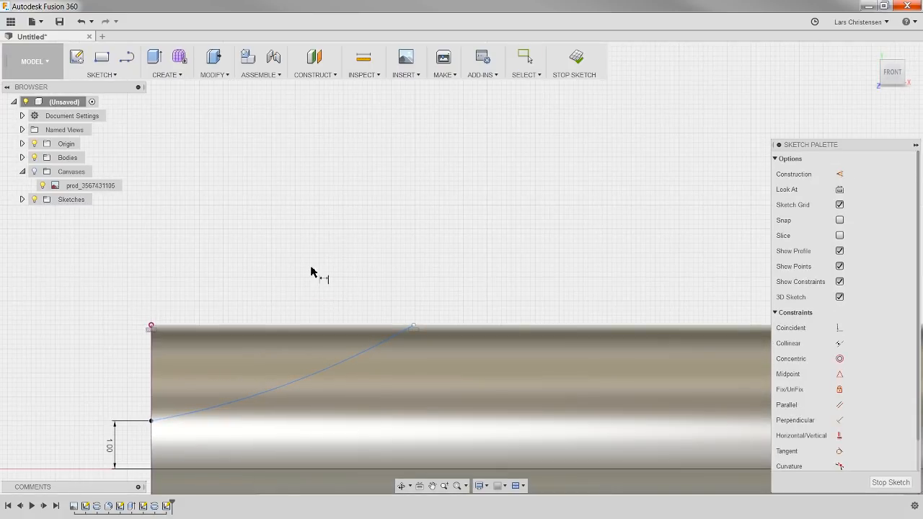
pyautogui.click(415, 328)
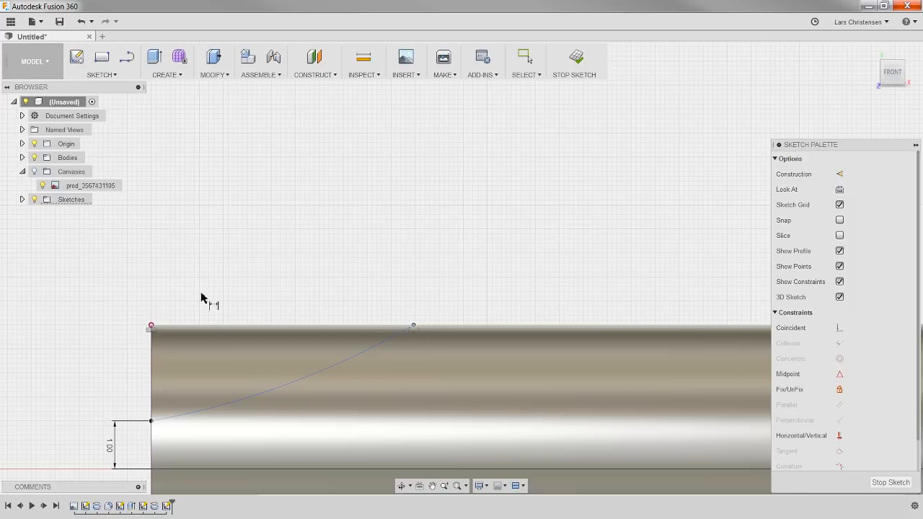
pyautogui.click(151, 328)
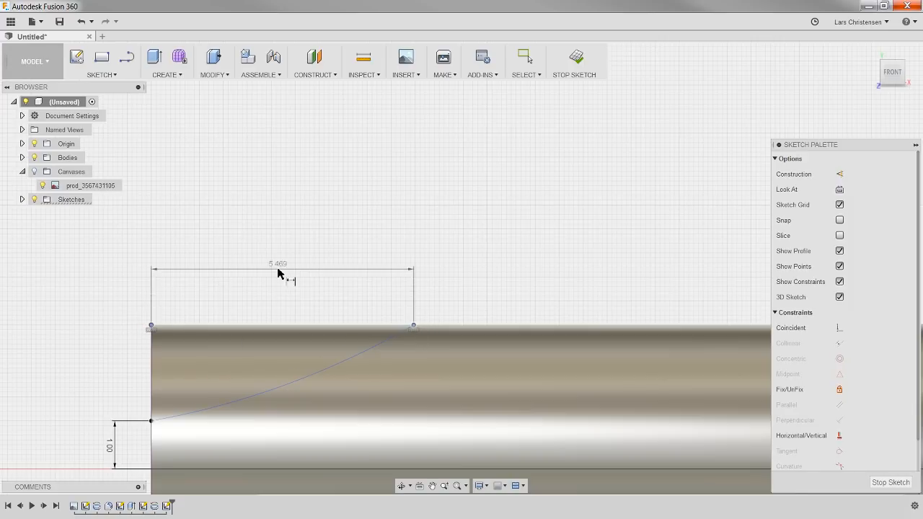
pyautogui.click(207, 273)
pyautogui.write('5')
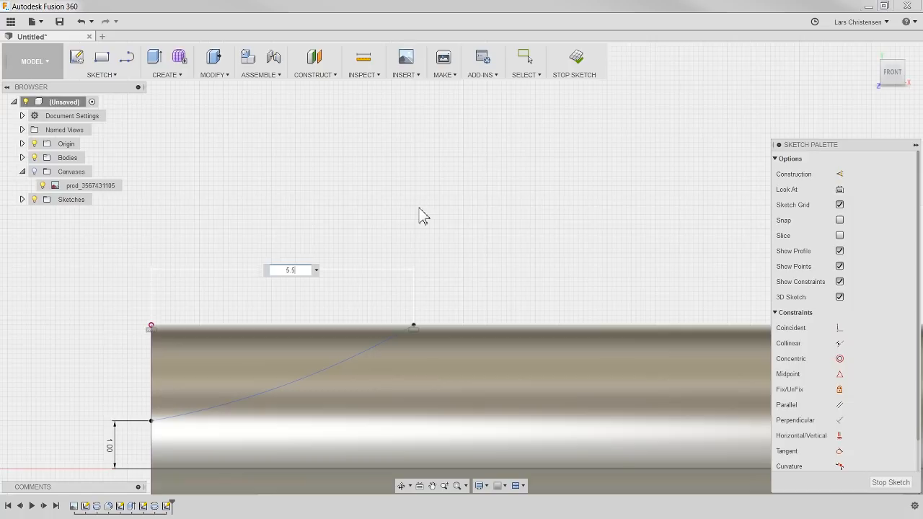
pyautogui.write('.5')
pyautogui.press('Return')
pyautogui.press('Escape')
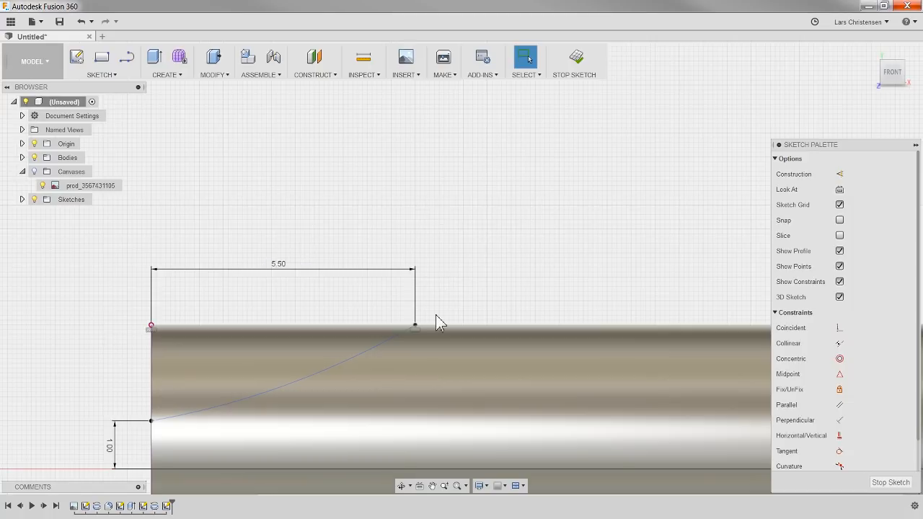
# Step: Dimension the arc's radius as 17 mm
pyautogui.click(322, 373)
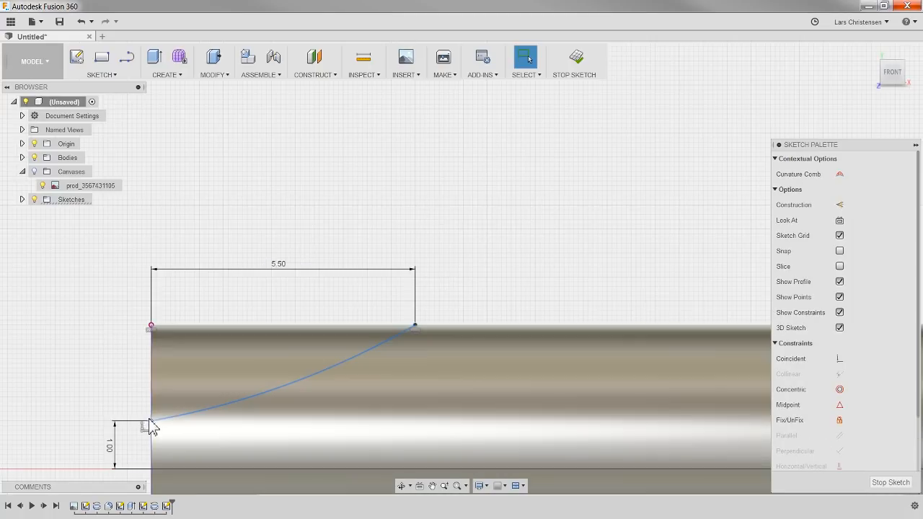
pyautogui.click(178, 420)
pyautogui.click(253, 396)
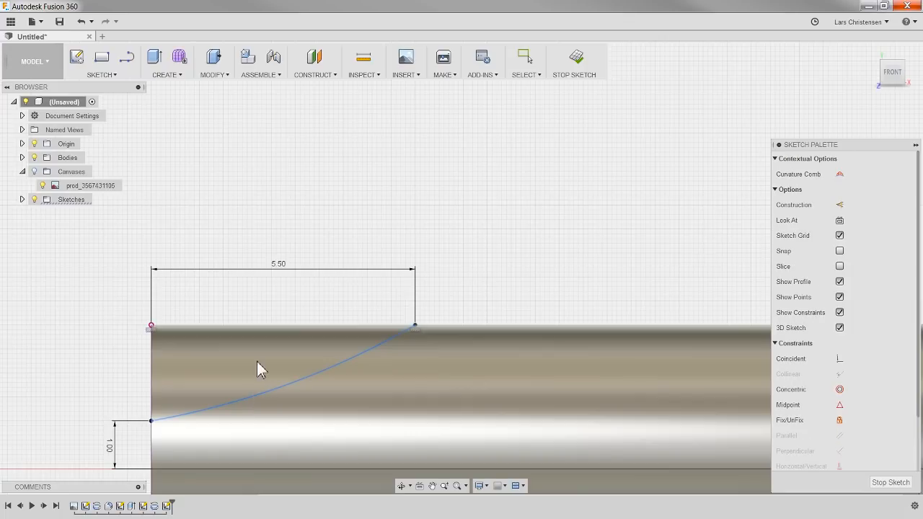
pyautogui.scroll(-4, 309, 346)
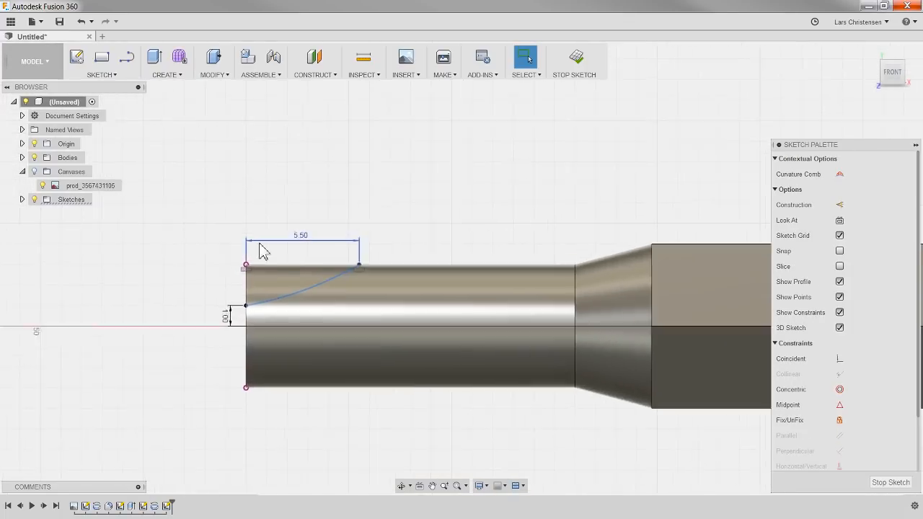
pyautogui.scroll(2, 283, 276)
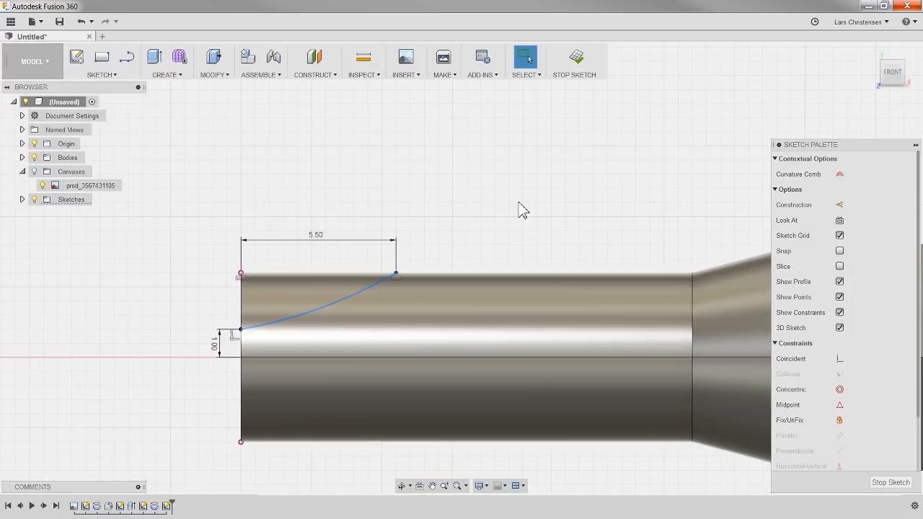
pyautogui.click(521, 209)
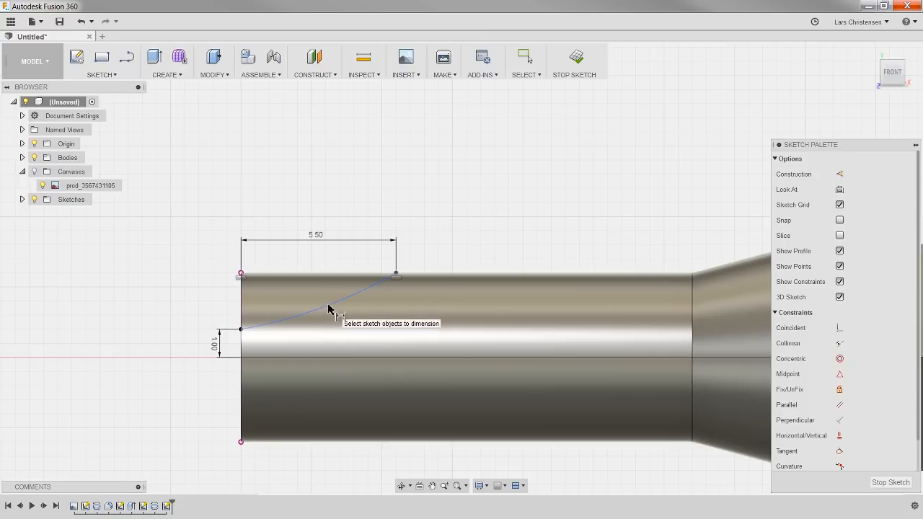
pyautogui.click(302, 299)
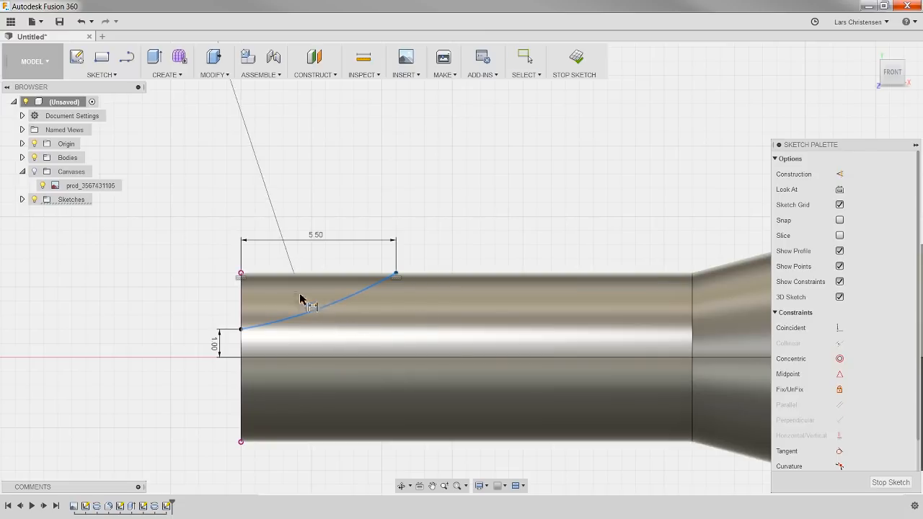
pyautogui.click(286, 200)
pyautogui.scroll(-4, 250, 416)
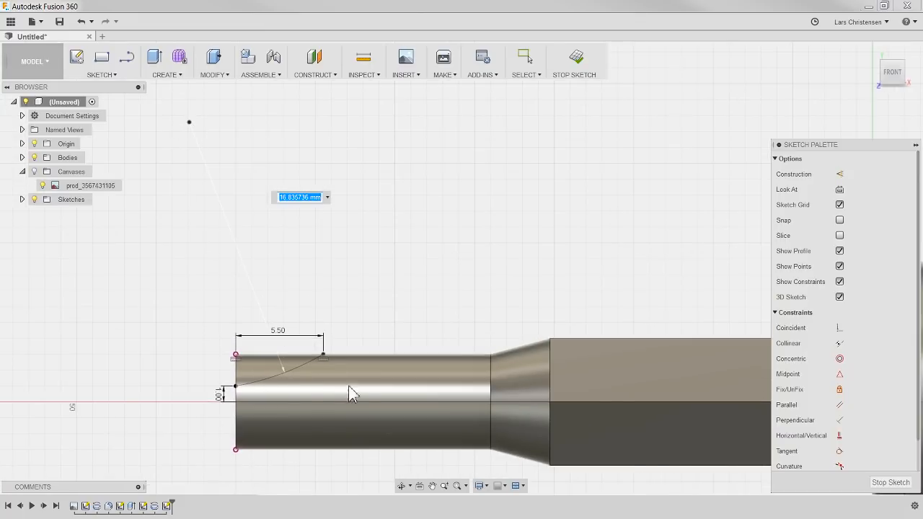
pyautogui.scroll(3, 198, 360)
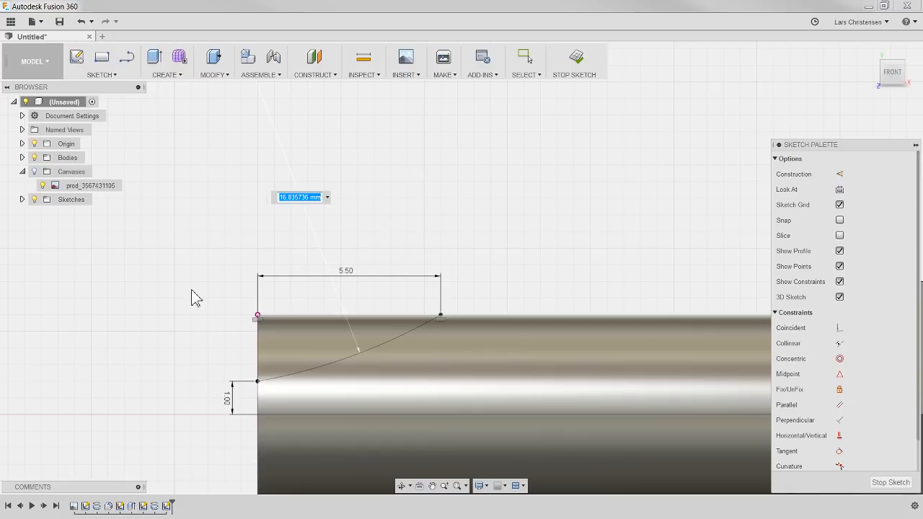
pyautogui.write('17')
pyautogui.press('Return')
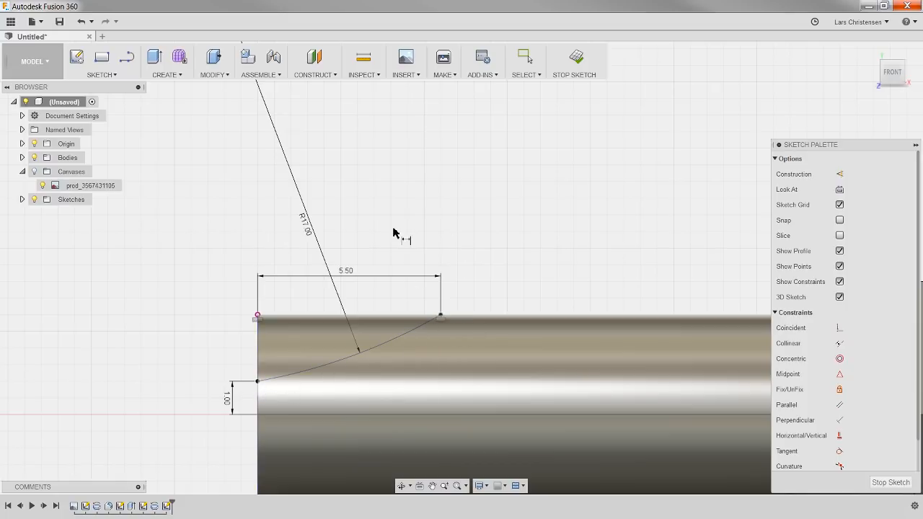
# Step: Close the cut profile with lines running up from the arc's upper endpoint, across above the shaft, and down to the arc's start point
pyautogui.click(127, 58)
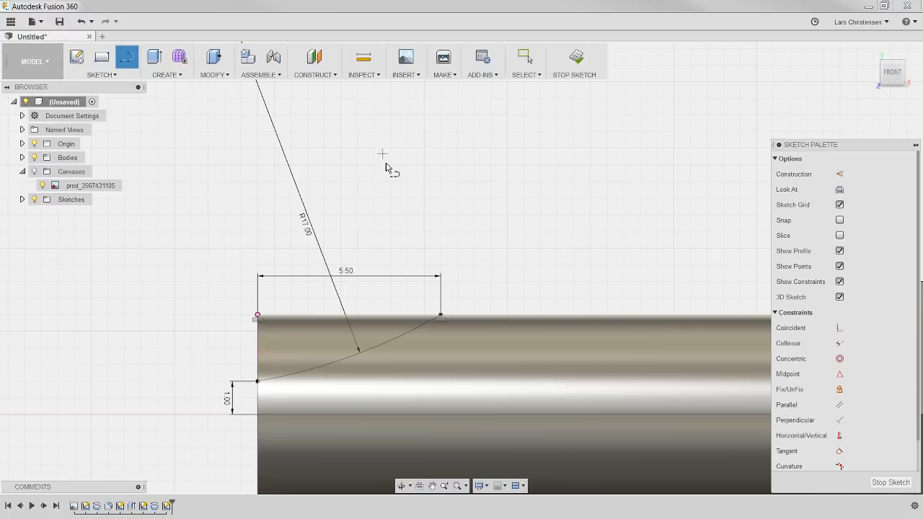
pyautogui.scroll(2, 387, 260)
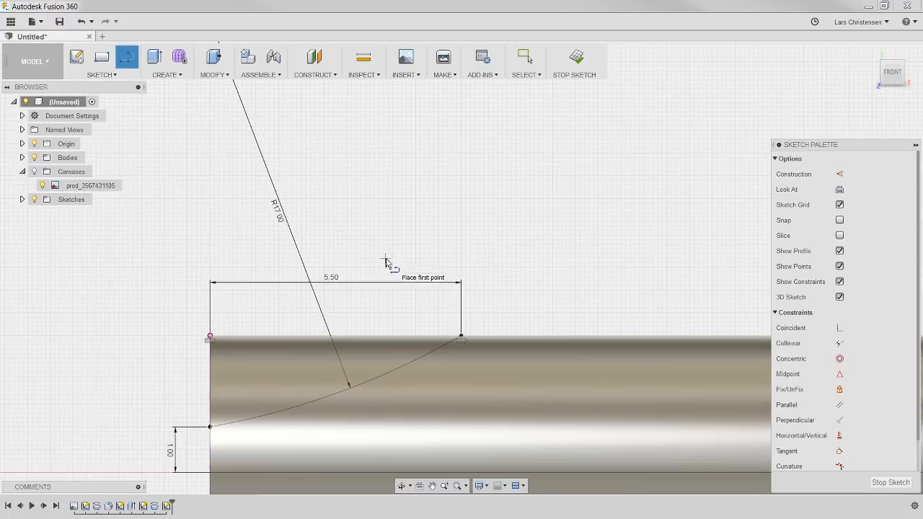
pyautogui.click(461, 336)
pyautogui.click(461, 232)
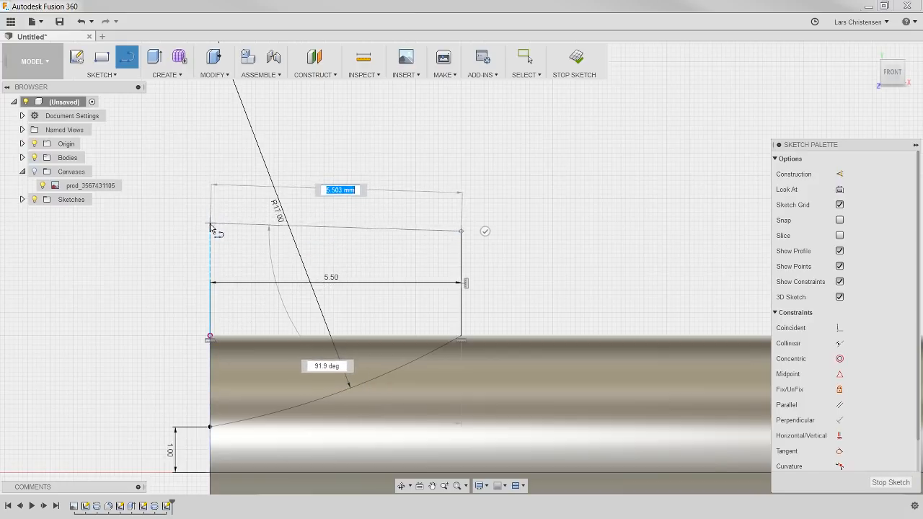
pyautogui.click(210, 231)
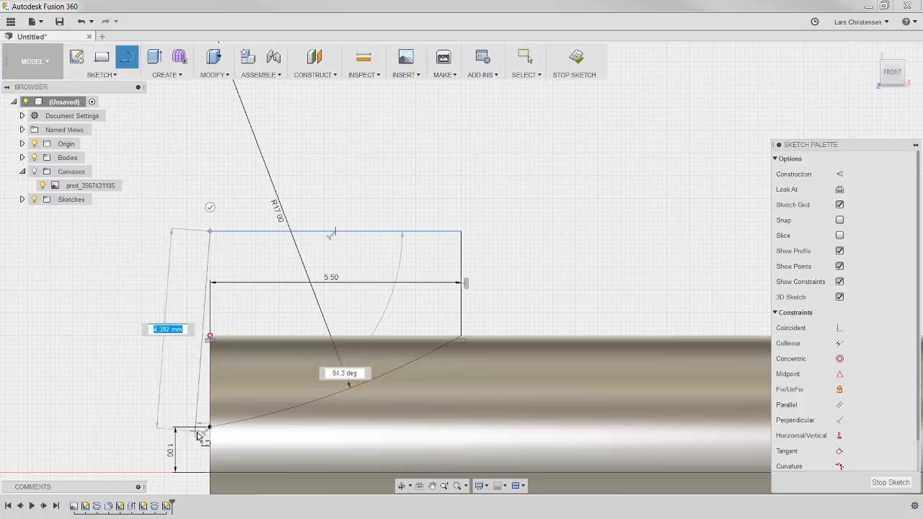
pyautogui.click(209, 426)
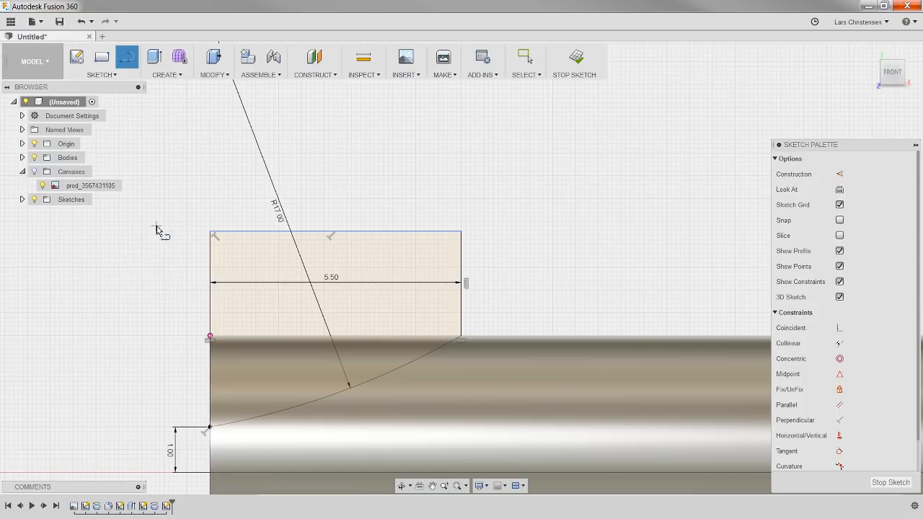
pyautogui.press('Escape')
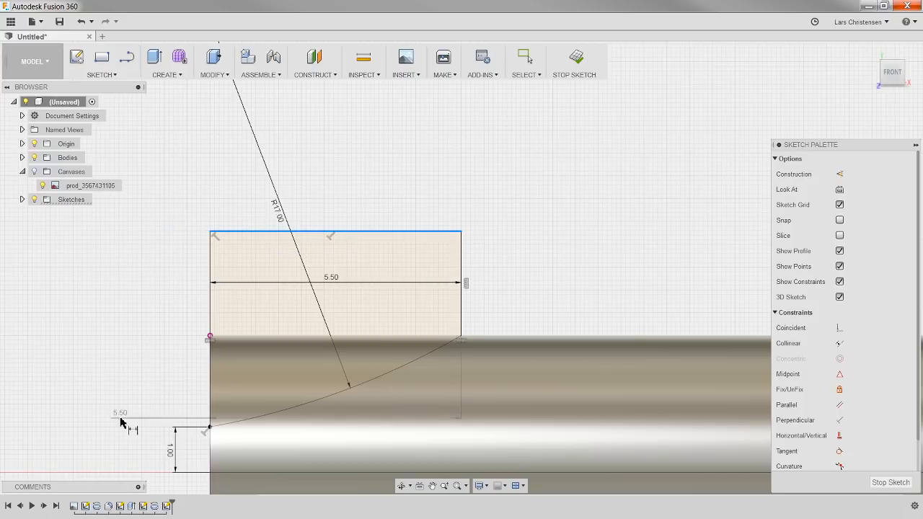
# Step: Dimension the profile's top line 4 mm above the arc's start point
pyautogui.click(209, 429)
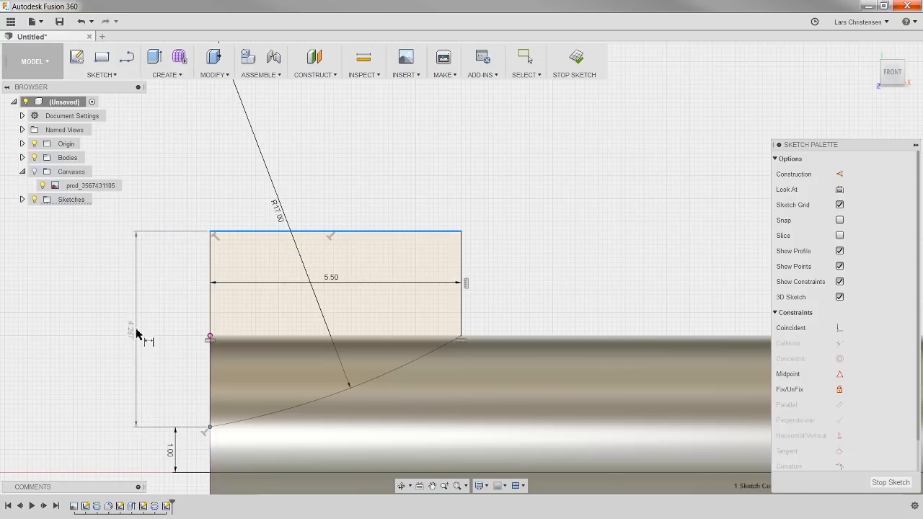
pyautogui.click(154, 338)
pyautogui.write('4')
pyautogui.press('Return')
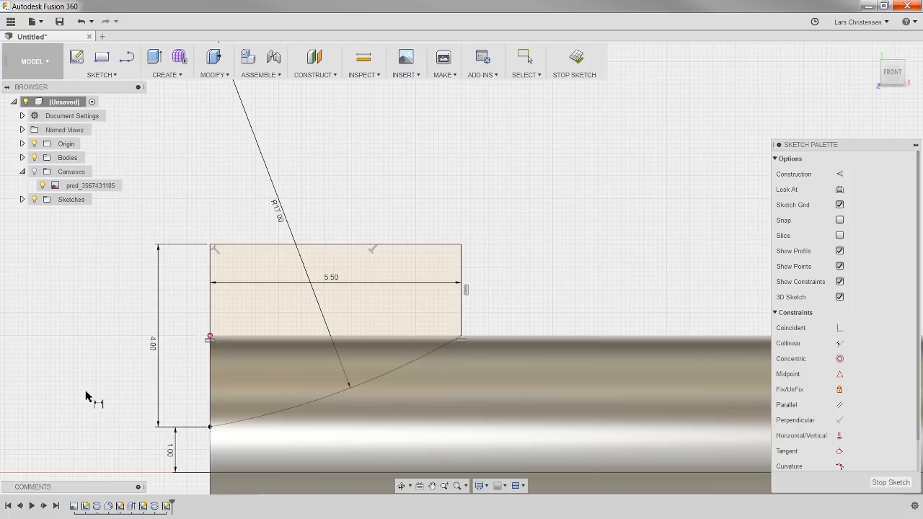
# Step: Extrude the closed profile as a symmetric cut with a distance of 5.5 mm through the shaft's end
pyautogui.scroll(-2, 350, 175)
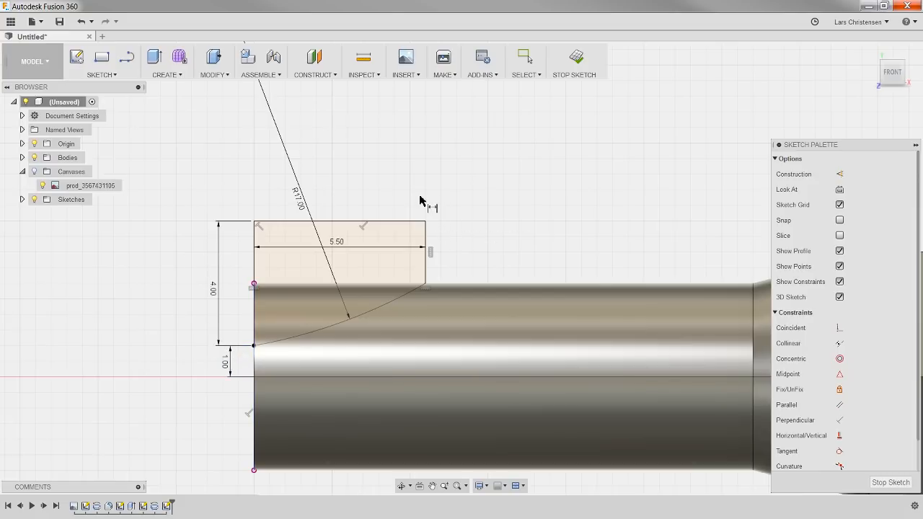
pyautogui.keyDown('shift'); pyautogui.moveTo(420, 201); pyautogui.dragTo(457, 202, button='middle'); pyautogui.keyUp('shift')
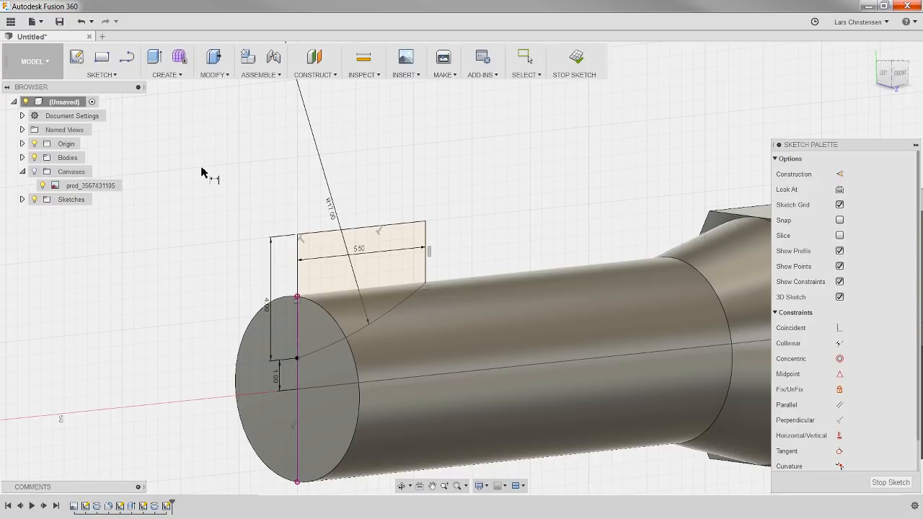
pyautogui.press('q')
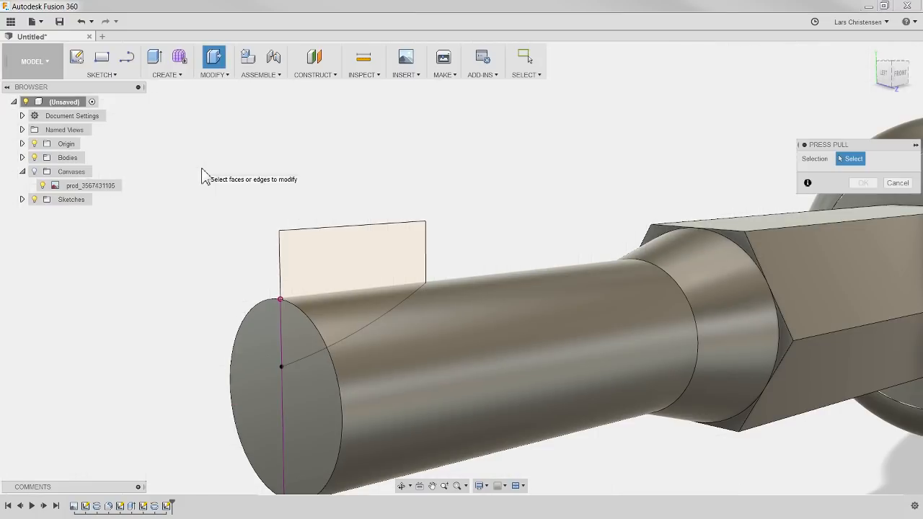
pyautogui.click(317, 284)
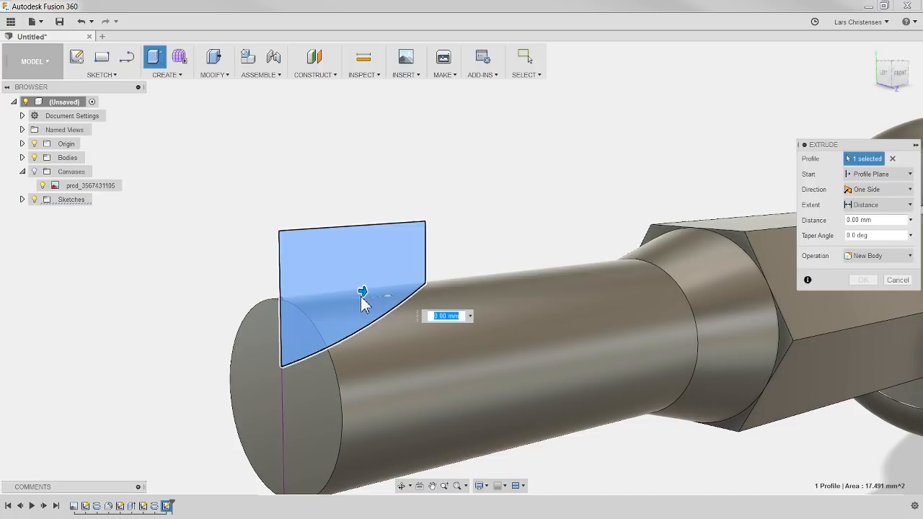
pyautogui.moveTo(362, 291); pyautogui.dragTo(509, 317)
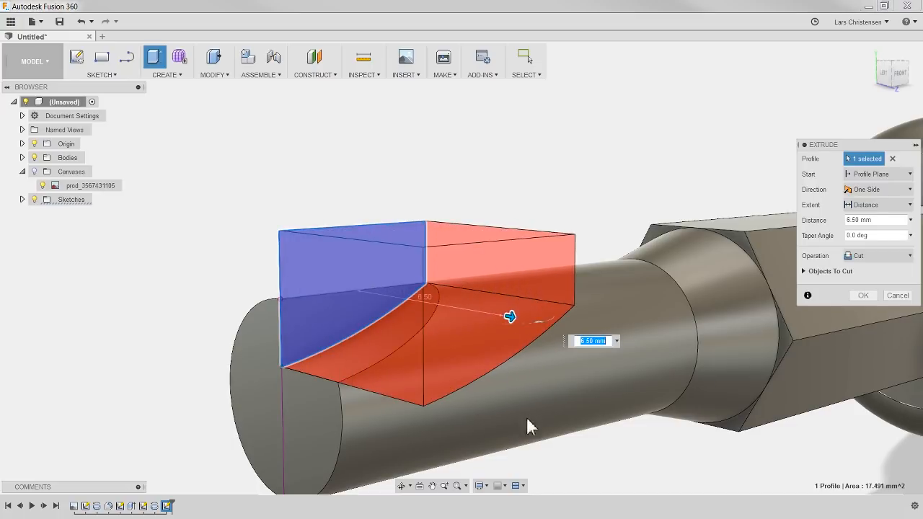
pyautogui.moveTo(191, 206)
pyautogui.keyDown('shift'); pyautogui.mouseDown(button='middle')
pyautogui.moveTo(220, 214)
pyautogui.moveTo(242, 206)
pyautogui.moveTo(239, 188)
pyautogui.moveTo(238, 206)
pyautogui.moveTo(183, 206)
pyautogui.moveTo(190, 215)
pyautogui.mouseUp(button='middle'); pyautogui.keyUp('shift')
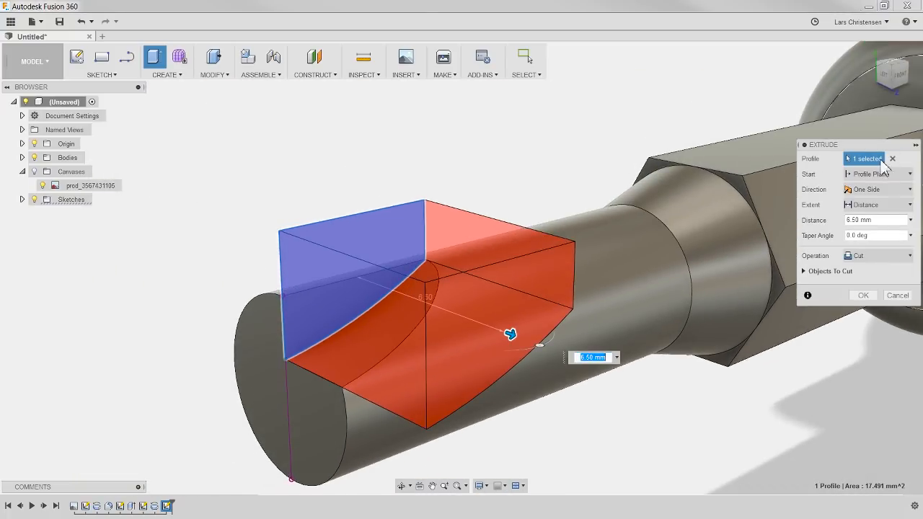
pyautogui.click(852, 219)
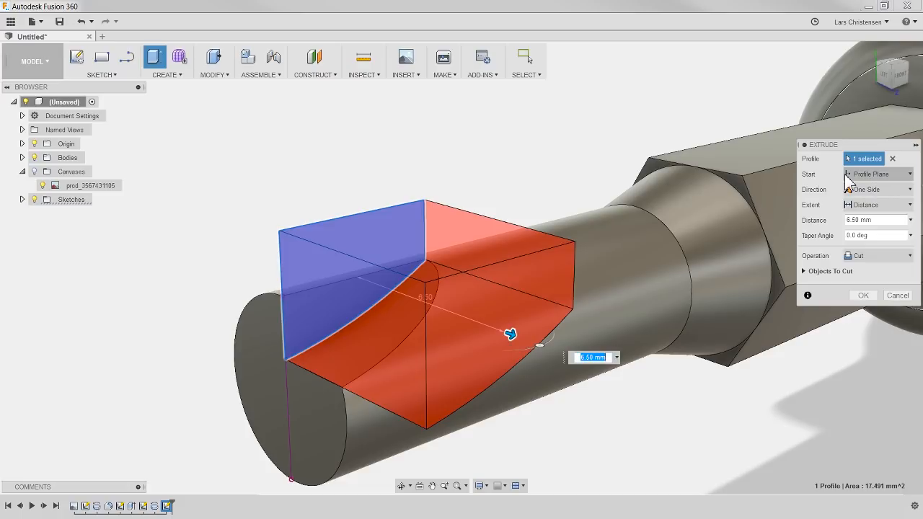
pyautogui.click(908, 189)
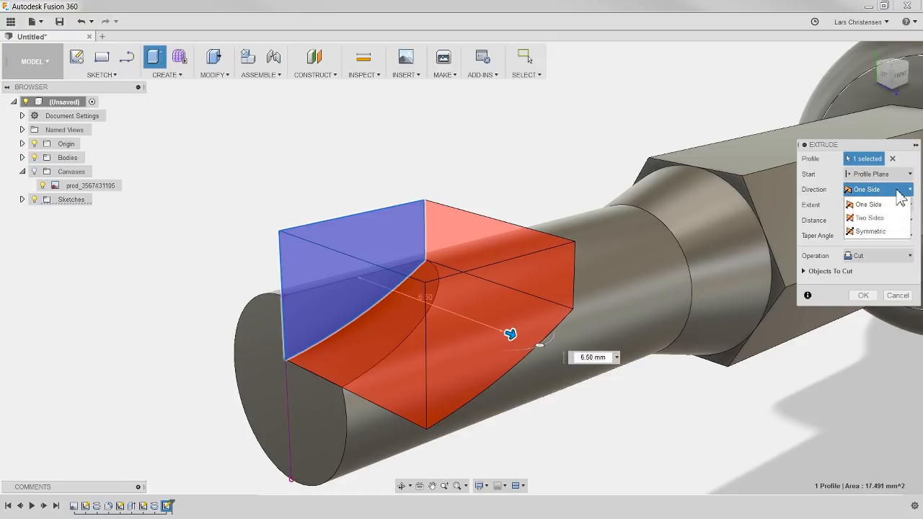
pyautogui.click(871, 232)
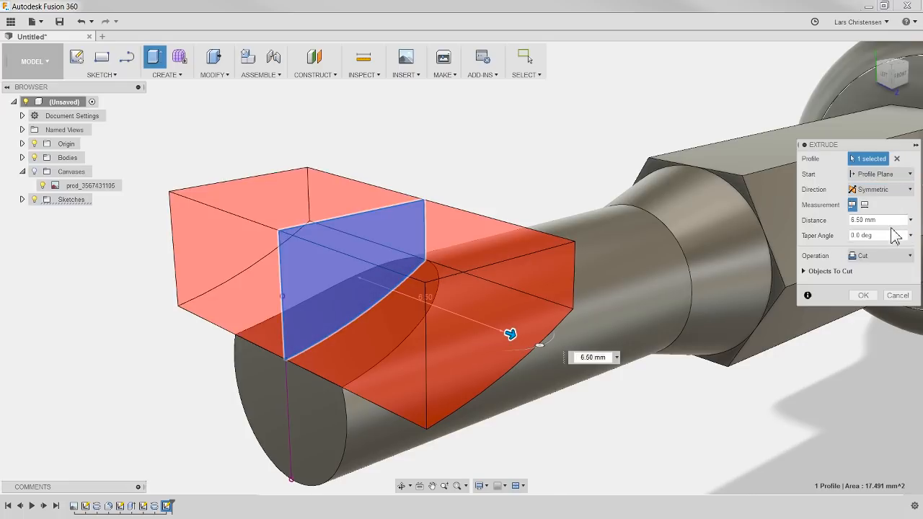
pyautogui.moveTo(510, 334); pyautogui.dragTo(489, 341)
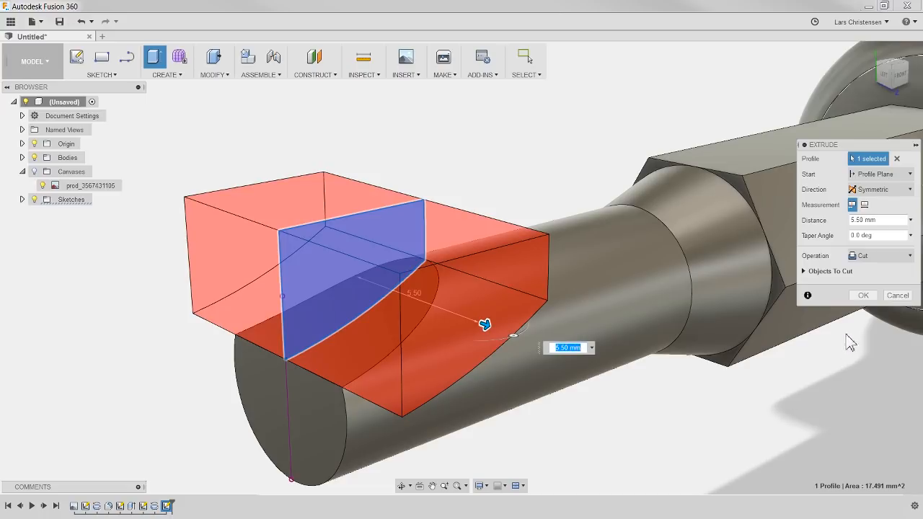
pyautogui.click(863, 295)
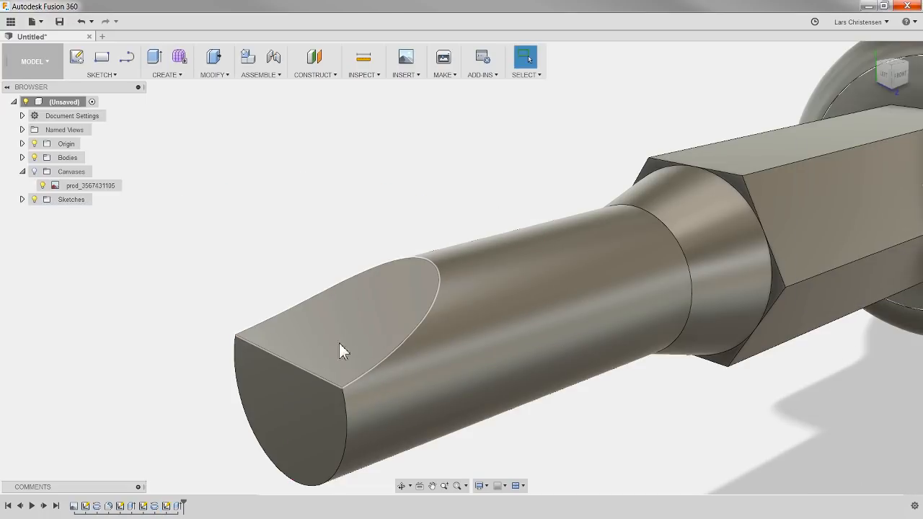
pyautogui.keyDown('shift'); pyautogui.moveTo(310, 259); pyautogui.dragTo(301, 202, button='middle'); pyautogui.keyUp('shift')
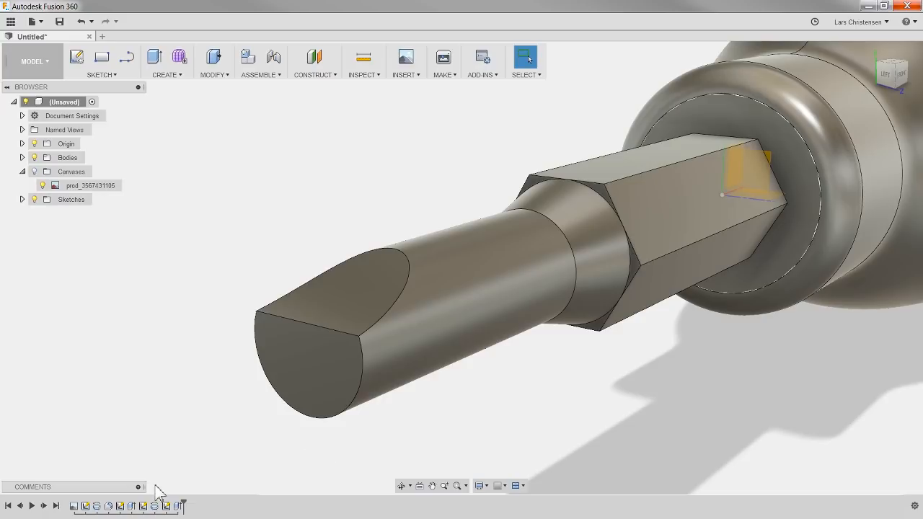
# Step: Reopen the tip cut's arc profile sketch to review its dimensions, and exit the sketch
pyautogui.rightClick(166, 506)
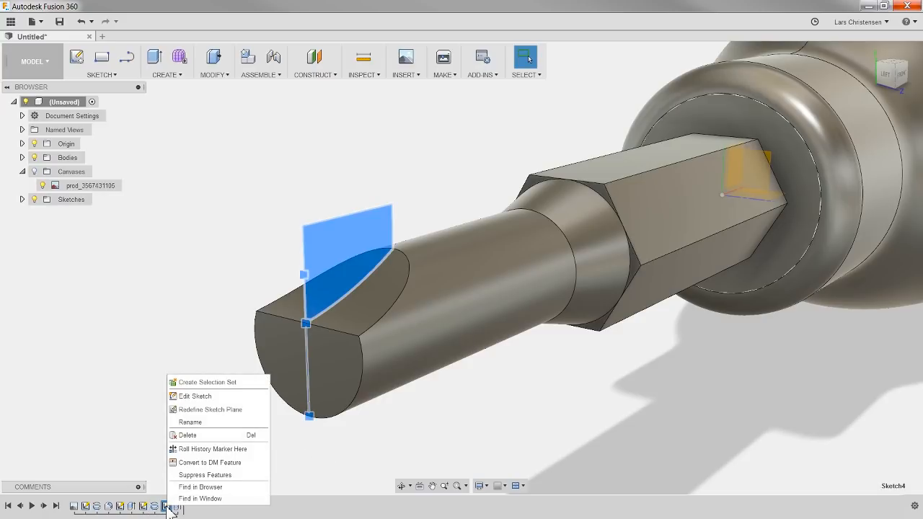
pyautogui.click(189, 396)
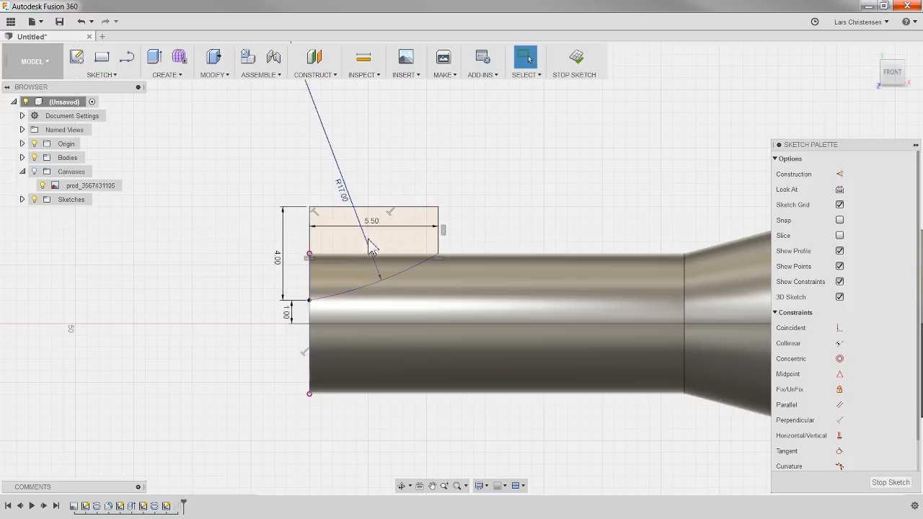
pyautogui.click(891, 483)
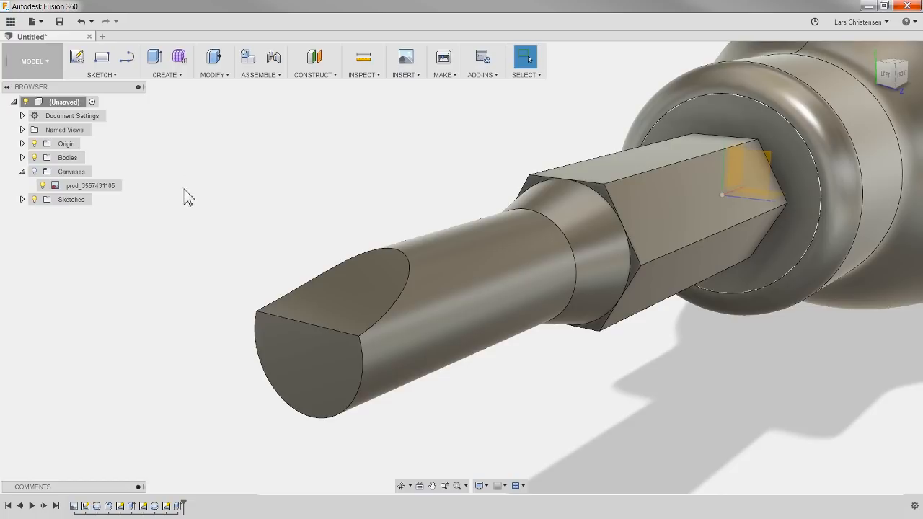
# Step: Mirror the tip's extruded cut feature across the horizontal origin plane to cut the underside of the shaft's end
pyautogui.click(176, 76)
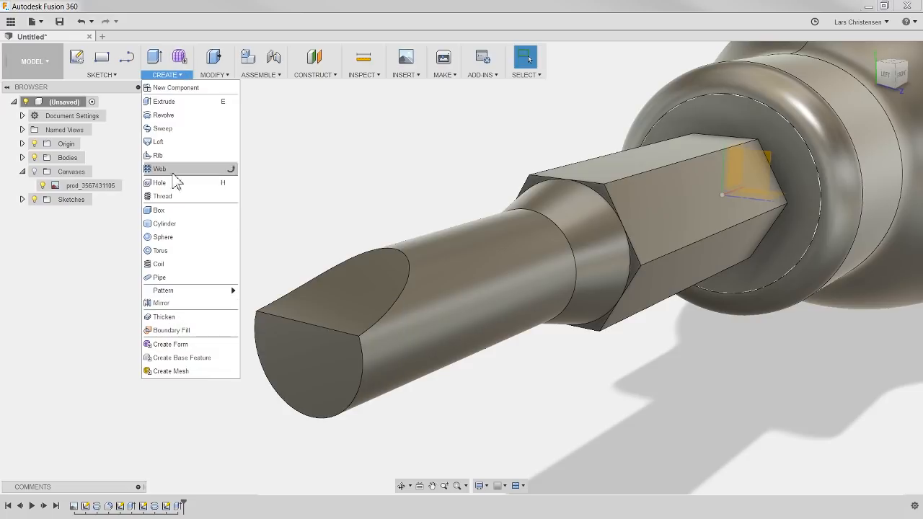
pyautogui.click(181, 304)
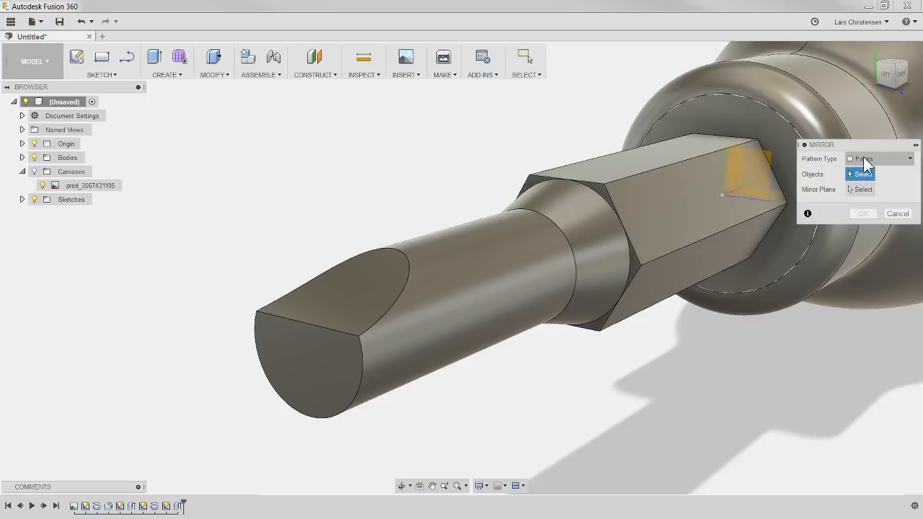
pyautogui.click(866, 159)
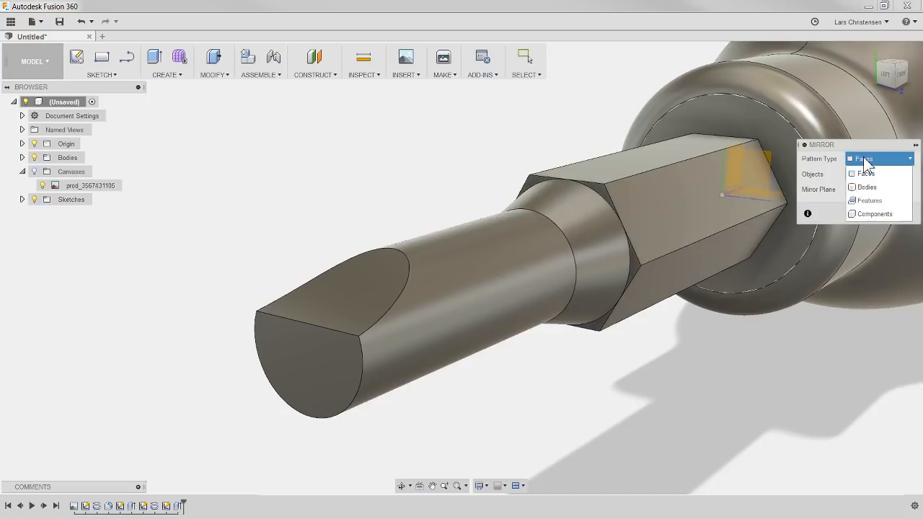
pyautogui.click(875, 202)
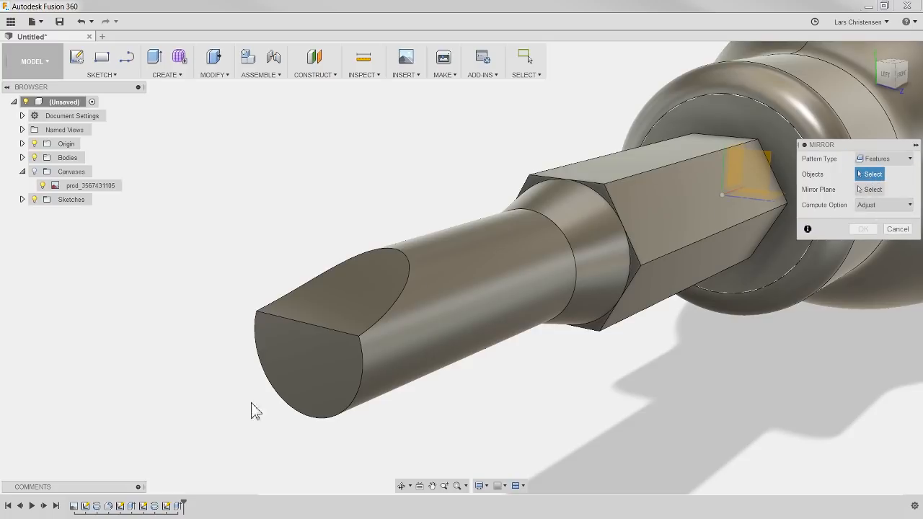
pyautogui.click(179, 507)
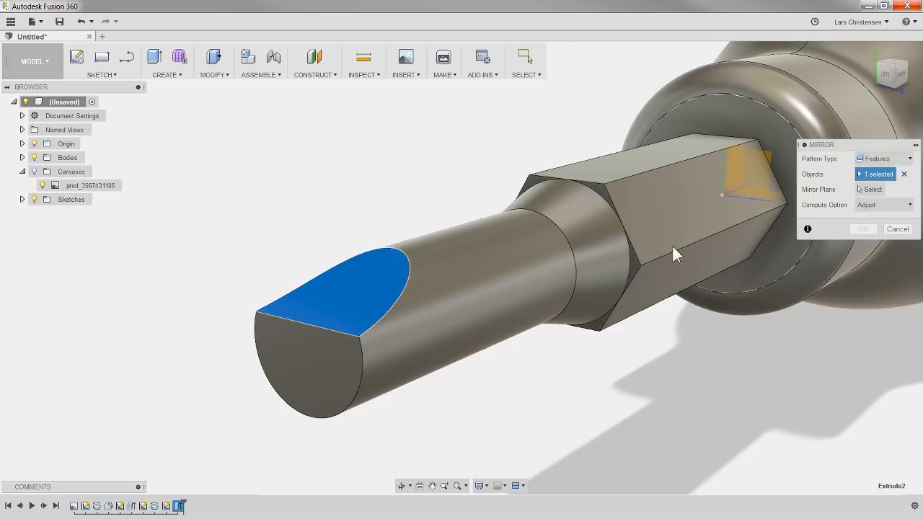
pyautogui.click(874, 189)
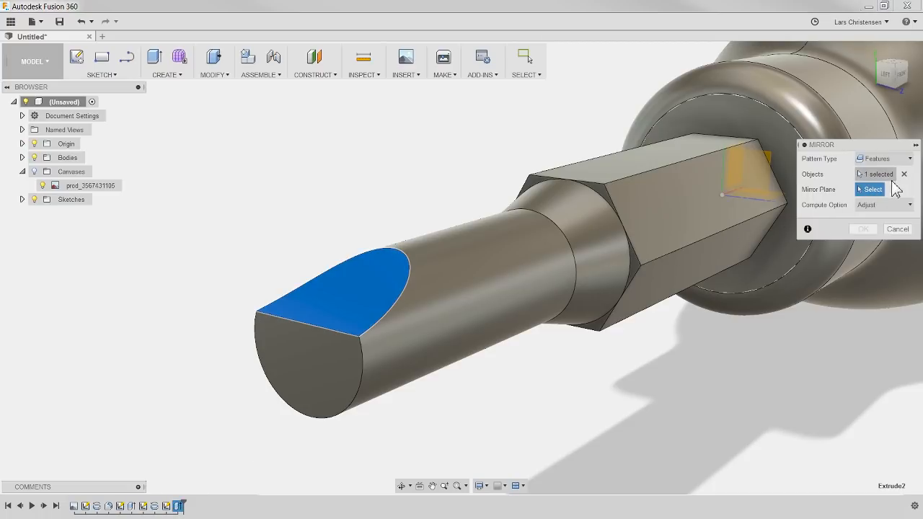
pyautogui.keyDown('shift'); pyautogui.moveTo(281, 336); pyautogui.dragTo(409, 395, button='middle'); pyautogui.keyUp('shift')
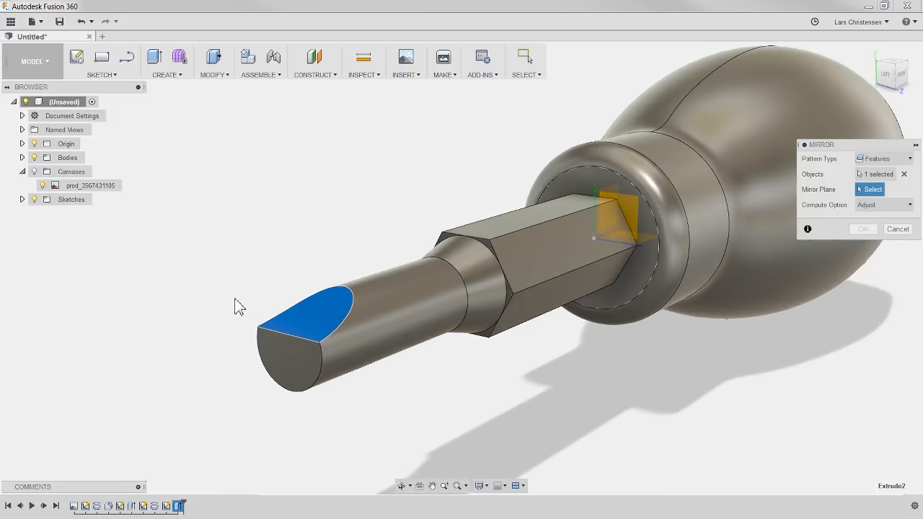
pyautogui.keyDown('shift'); pyautogui.moveTo(449, 354); pyautogui.dragTo(389, 383, button='middle'); pyautogui.keyUp('shift')
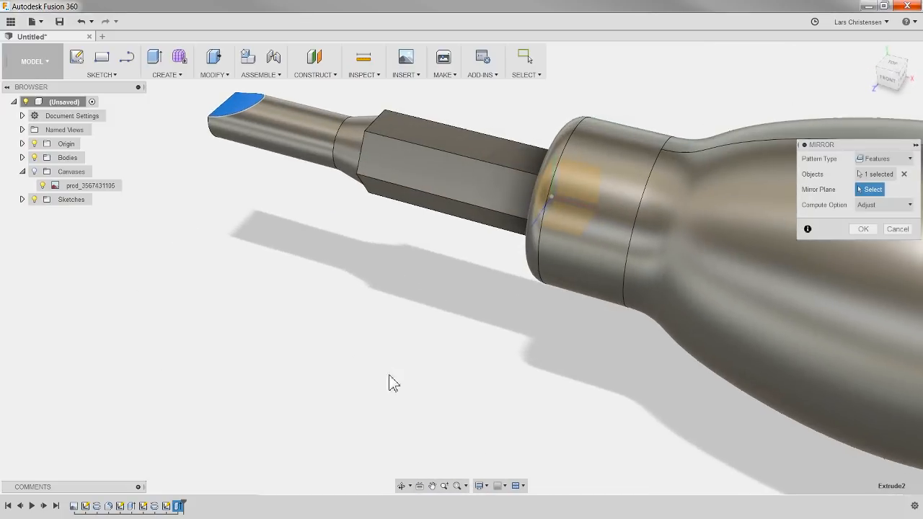
pyautogui.click(577, 238)
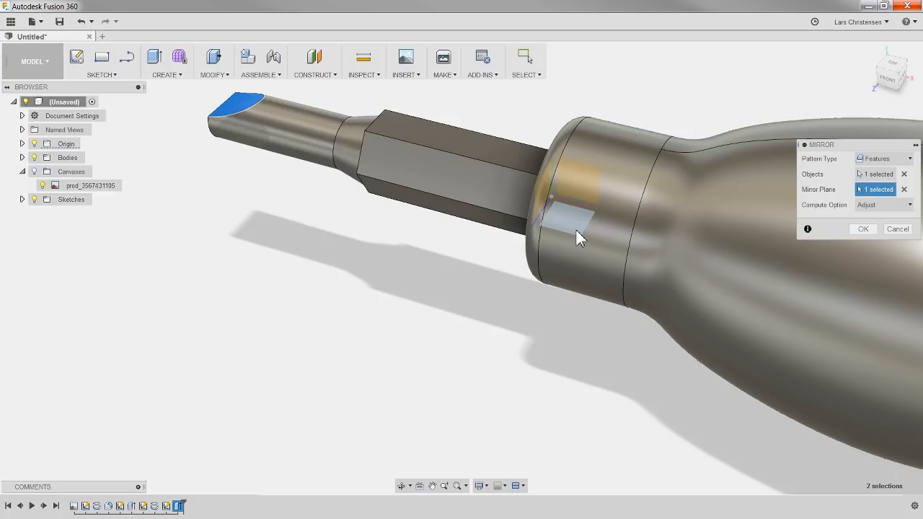
pyautogui.click(863, 229)
# Step: Edit the tip cut's sketch, setting the arc start point's height above the shaft's axis to 0.5 mm, and finish the sketch
pyautogui.scroll(2, 484, 452)
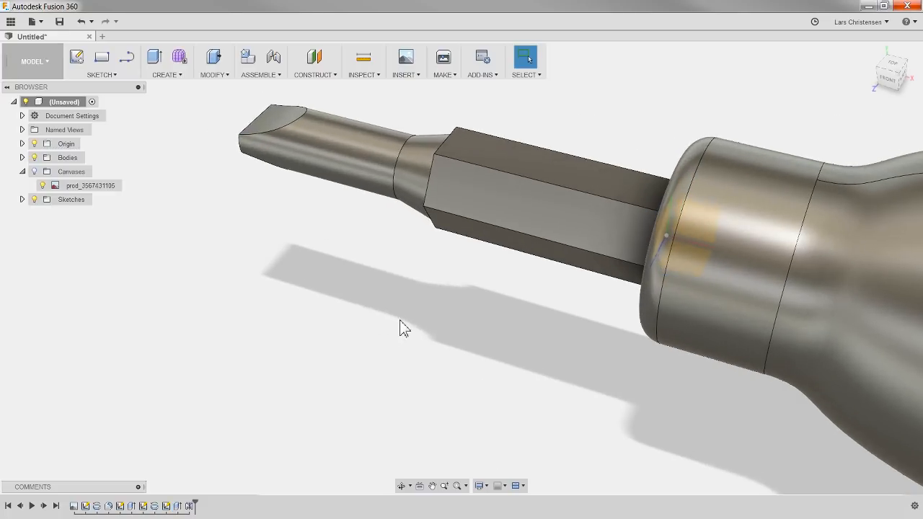
pyautogui.keyDown('shift'); pyautogui.moveTo(400, 325); pyautogui.dragTo(443, 313, button='middle'); pyautogui.keyUp('shift')
pyautogui.scroll(1, 227, 148)
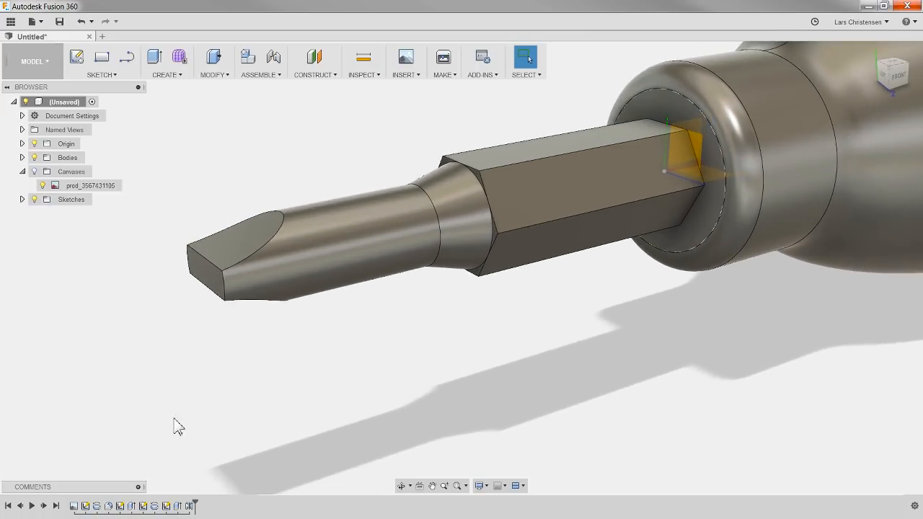
pyautogui.rightClick(165, 506)
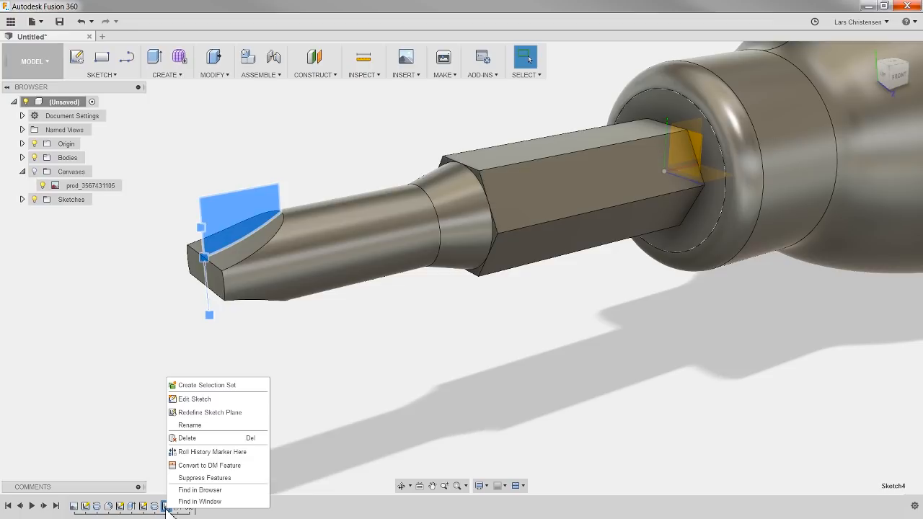
pyautogui.click(183, 403)
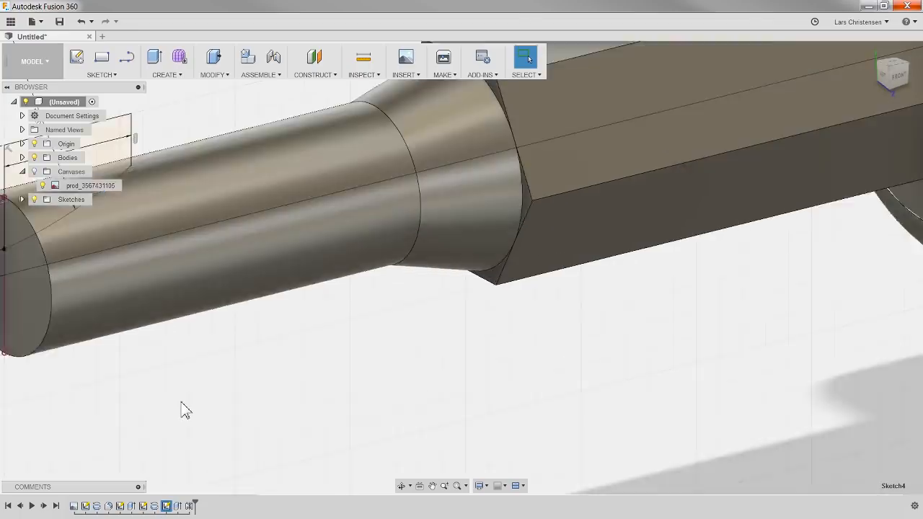
pyautogui.scroll(-3, 394, 373)
pyautogui.scroll(7, 459, 466)
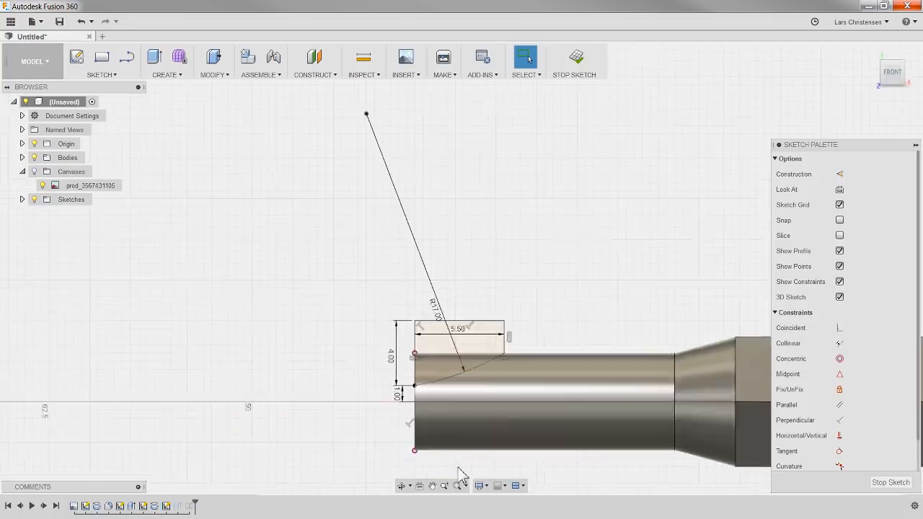
pyautogui.doubleClick(353, 323)
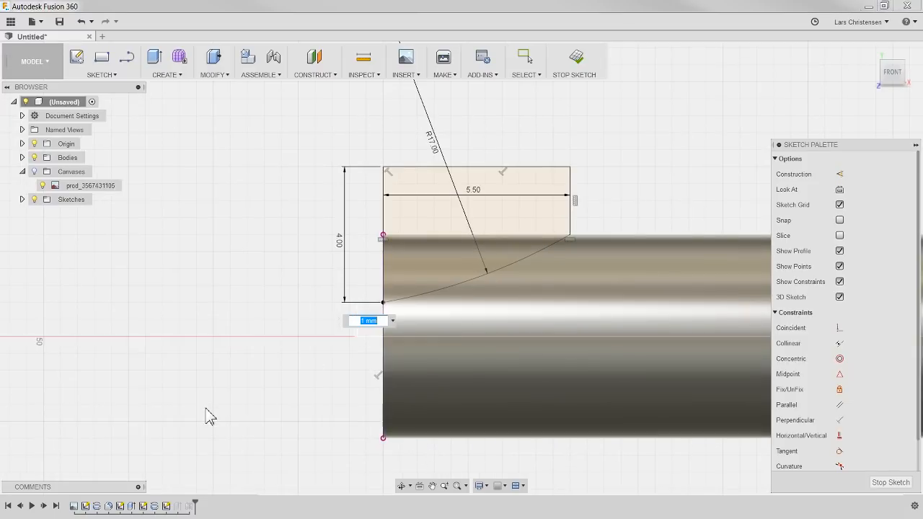
pyautogui.press('Return')
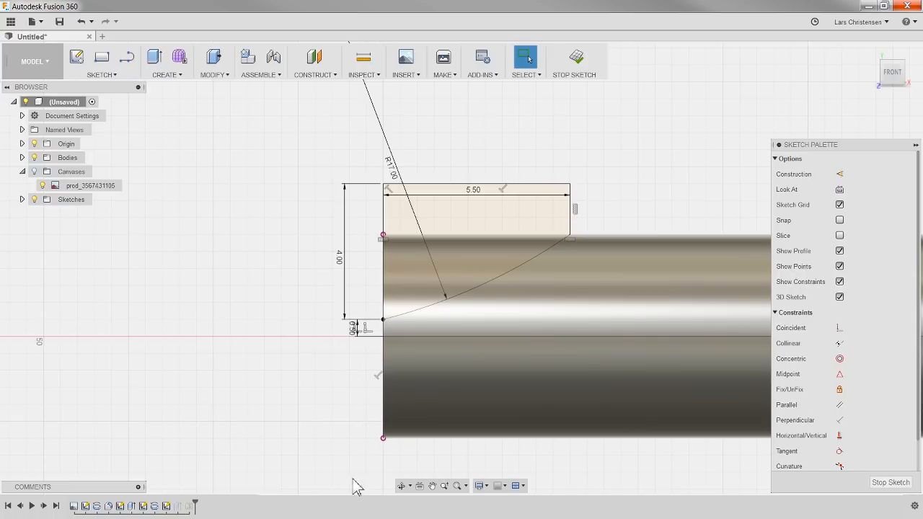
pyautogui.click(898, 483)
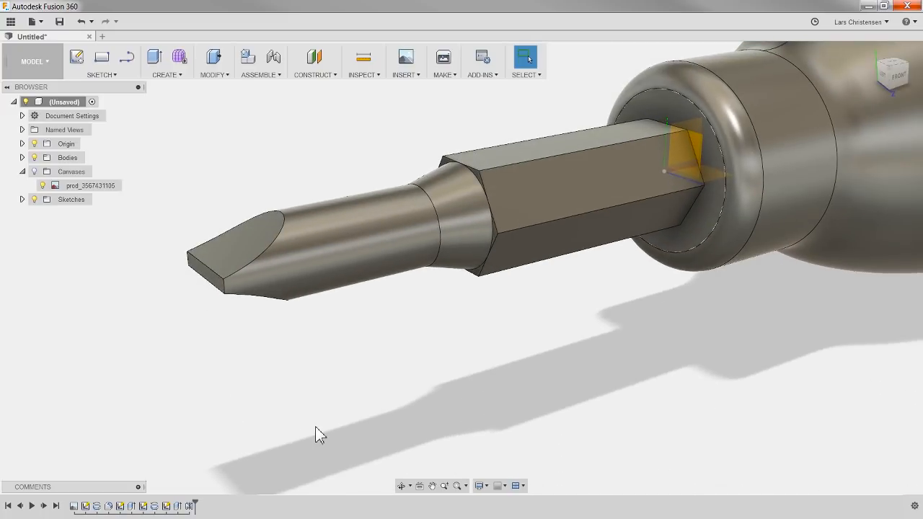
# Step: Hide the origin planes and axes so that only the screwdriver model is displayed
pyautogui.keyDown('shift'); pyautogui.moveTo(294, 368); pyautogui.dragTo(306, 409, button='middle'); pyautogui.keyUp('shift')
pyautogui.scroll(-1, 356, 435)
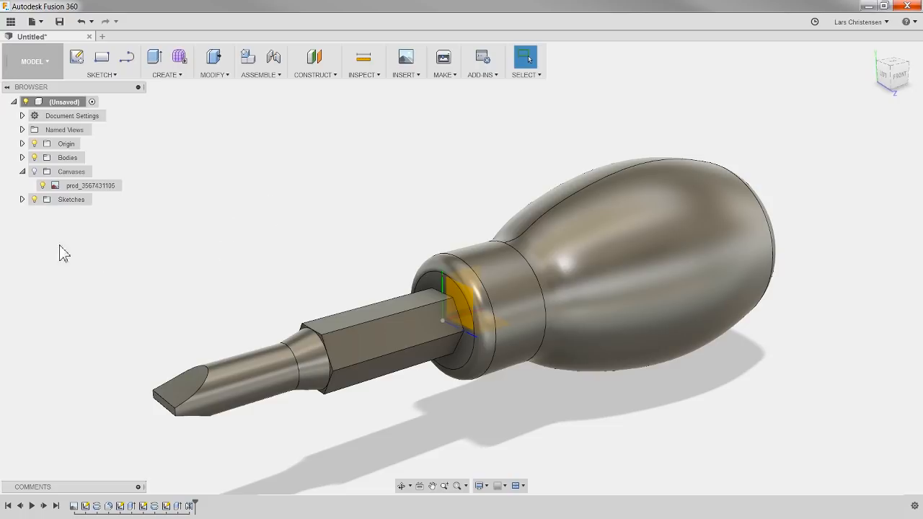
pyautogui.click(36, 146)
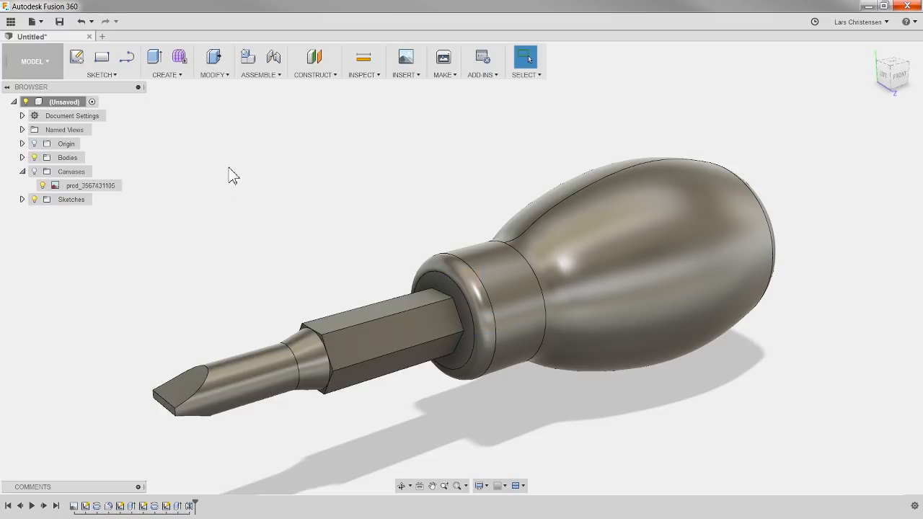
# Step: Open the Appearance settings with the whole screwdriver in view and set appearances to apply to faces
pyautogui.press('F4')
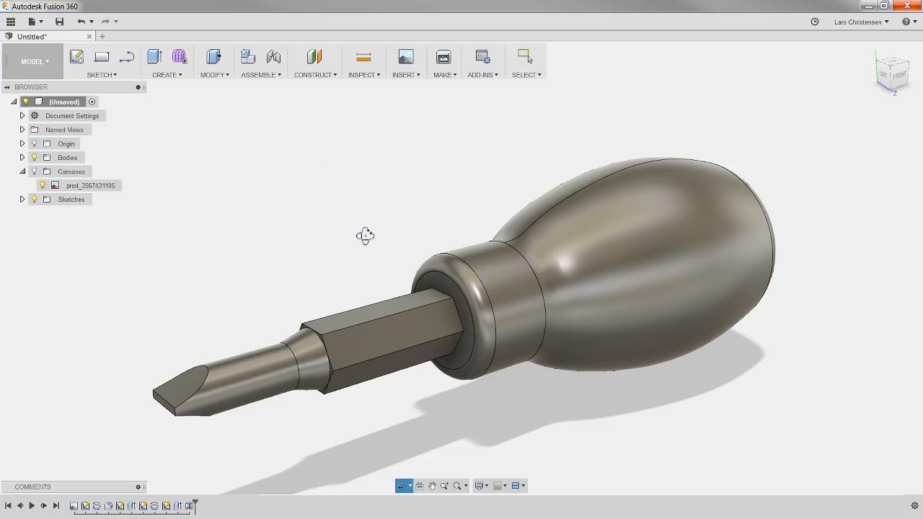
pyautogui.moveTo(364, 233)
pyautogui.mouseDown()
pyautogui.moveTo(344, 212)
pyautogui.moveTo(278, 218)
pyautogui.moveTo(282, 230)
pyautogui.moveTo(309, 175)
pyautogui.moveTo(361, 223)
pyautogui.mouseUp()
pyautogui.press('Escape')
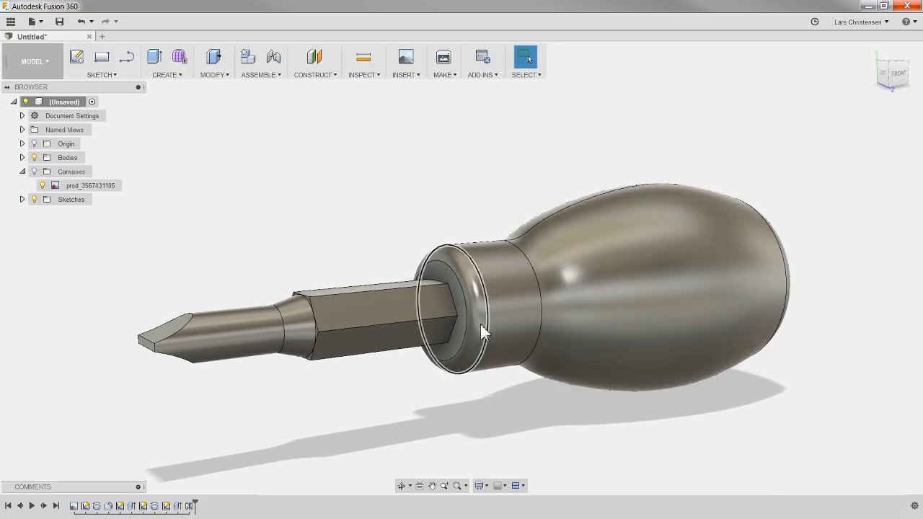
pyautogui.press('F2')
pyautogui.moveTo(438, 181); pyautogui.dragTo(453, 160)
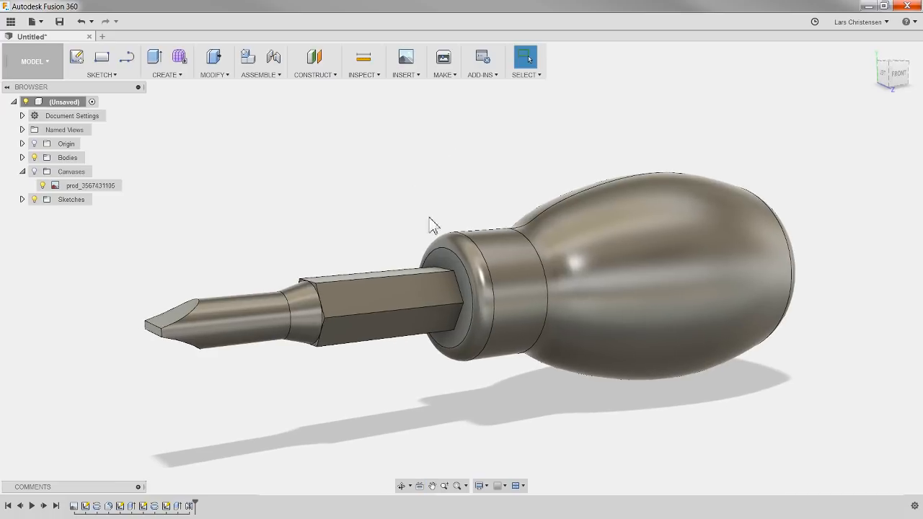
pyautogui.scroll(-2, 429, 214)
pyautogui.moveTo(454, 403)
pyautogui.keyDown('shift'); pyautogui.mouseDown(button='middle')
pyautogui.moveTo(420, 387)
pyautogui.moveTo(389, 397)
pyautogui.moveTo(440, 405)
pyautogui.mouseUp(button='middle'); pyautogui.keyUp('shift')
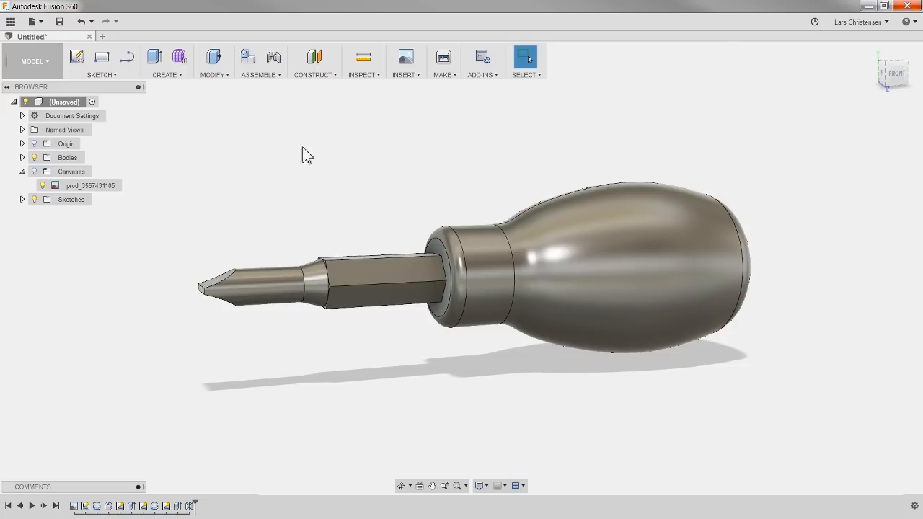
pyautogui.rightClick(220, 153)
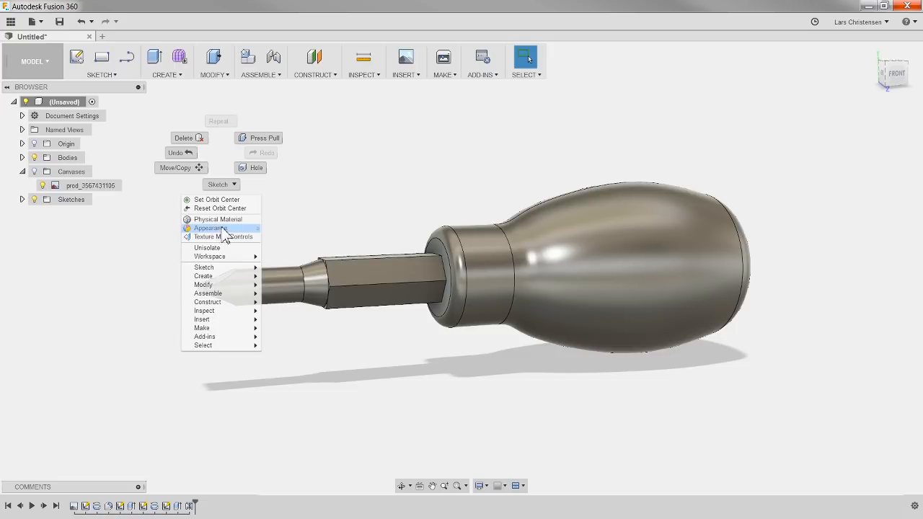
pyautogui.click(210, 228)
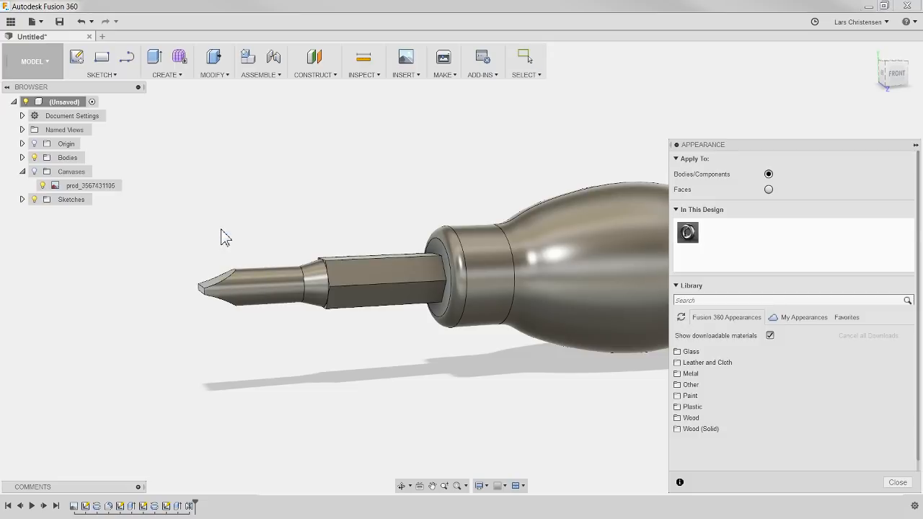
pyautogui.scroll(-2, 124, 337)
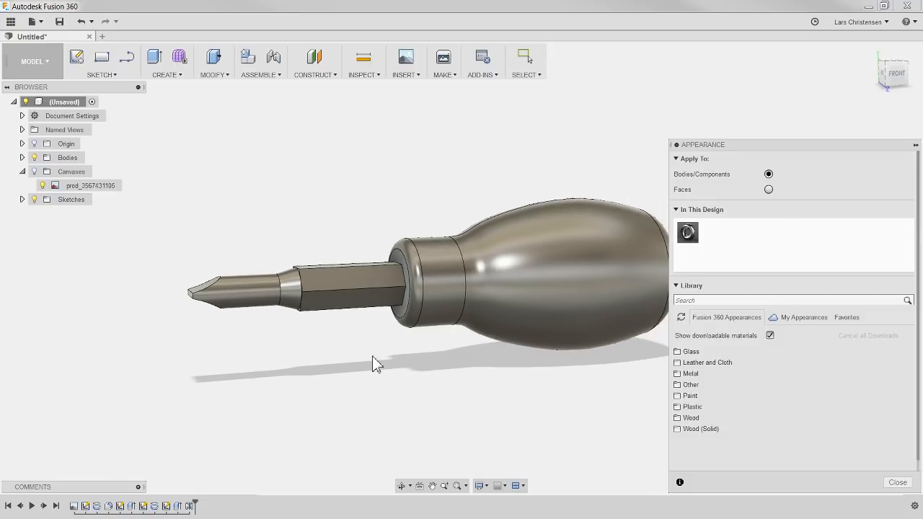
pyautogui.scroll(-2, 216, 345)
pyautogui.scroll(2, 613, 364)
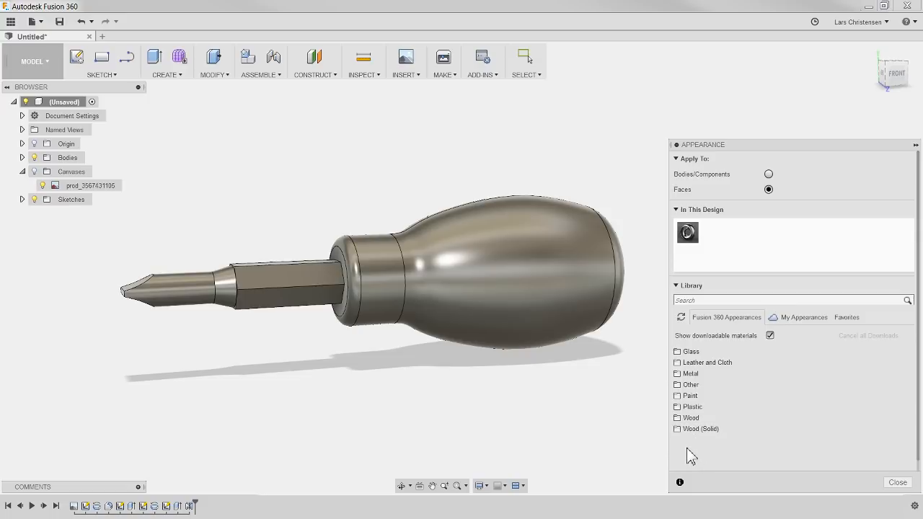
# Step: Try the finished wood appearance Cherry - Glossy on the handle's main face, and unassign and delete it from the design
pyautogui.click(685, 418)
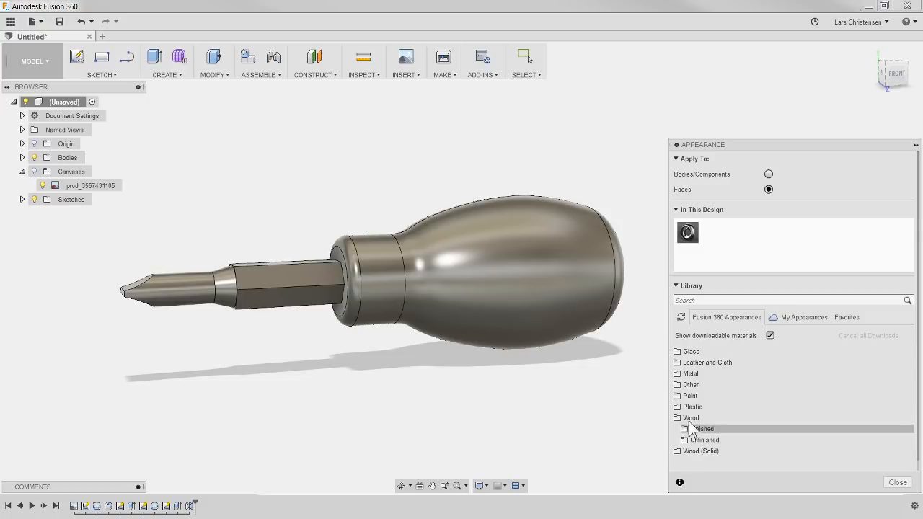
pyautogui.click(703, 429)
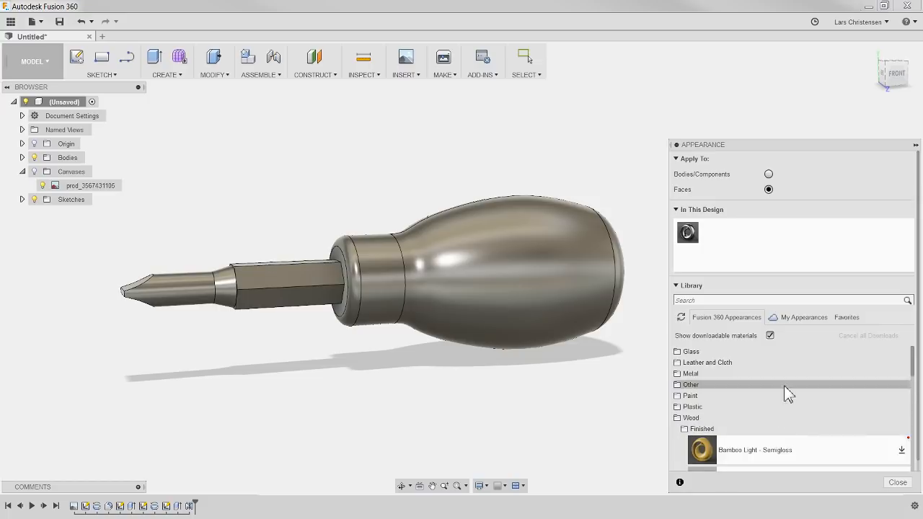
pyautogui.scroll(-2, 785, 392)
pyautogui.moveTo(877, 418); pyautogui.dragTo(555, 438)
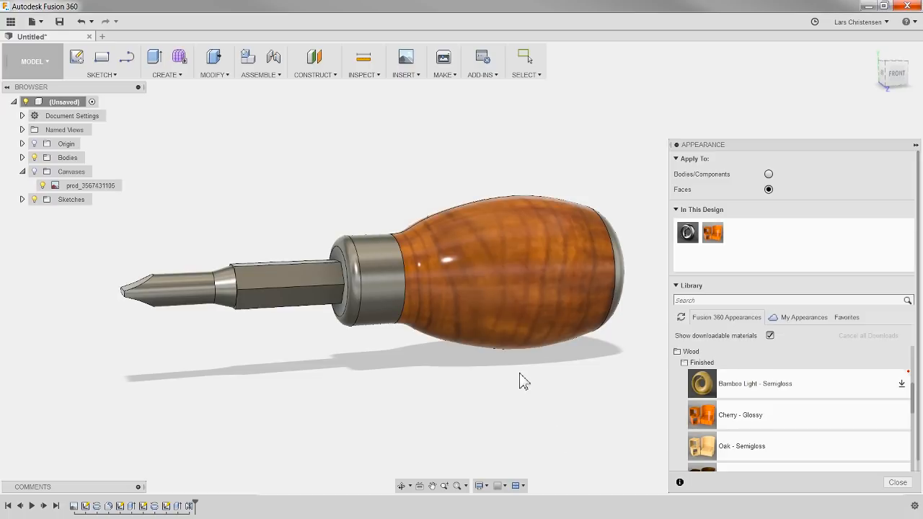
pyautogui.rightClick(712, 236)
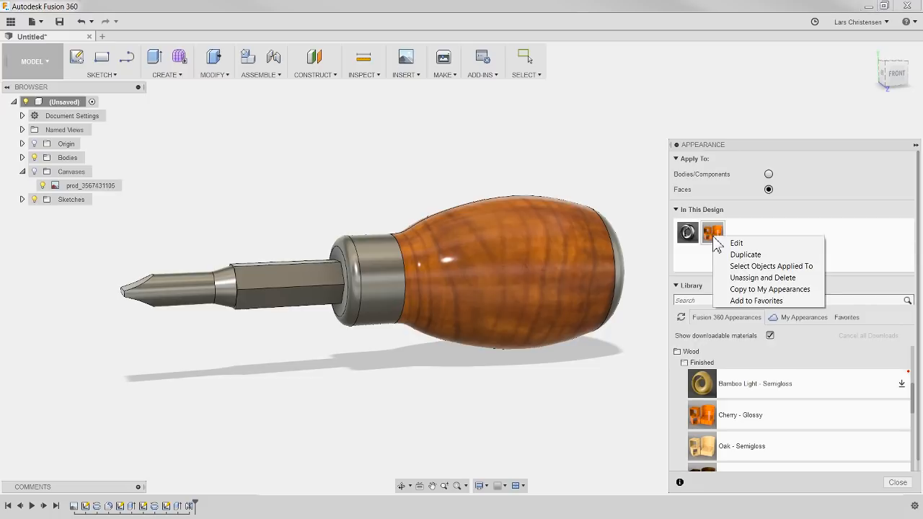
pyautogui.click(746, 278)
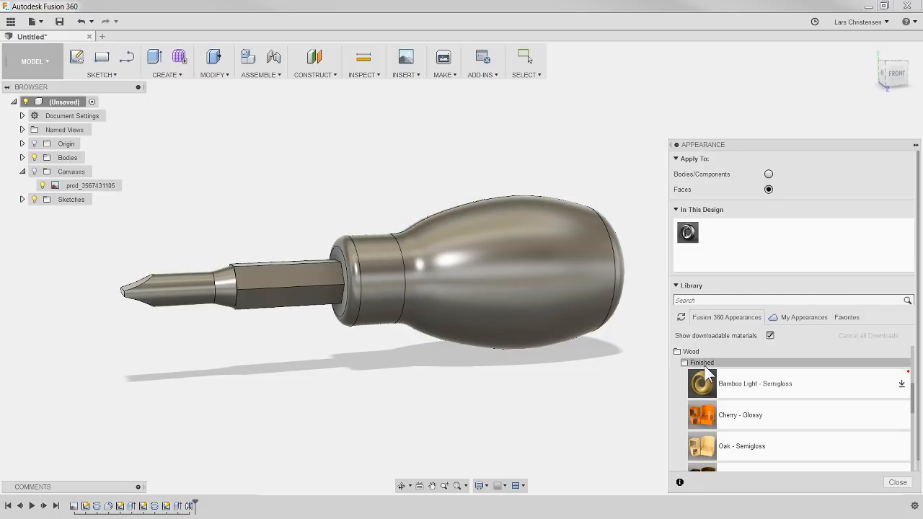
# Step: Download the opaque plastic appearance Plastic - Glossy (Black) and apply it to the handle's main face
pyautogui.click(689, 352)
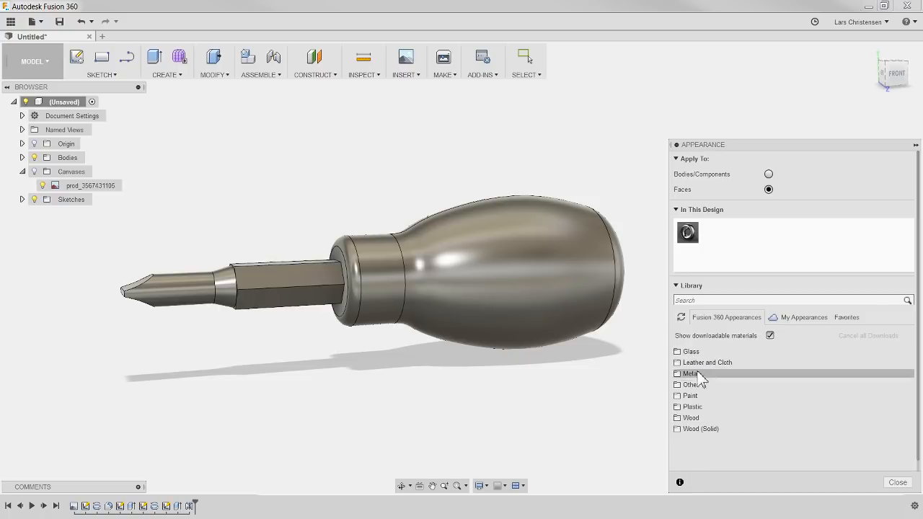
pyautogui.click(703, 407)
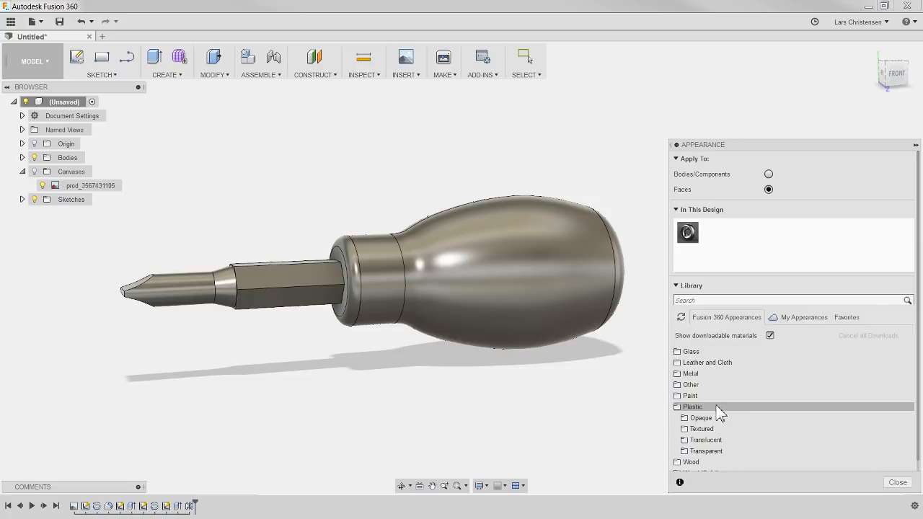
pyautogui.click(704, 419)
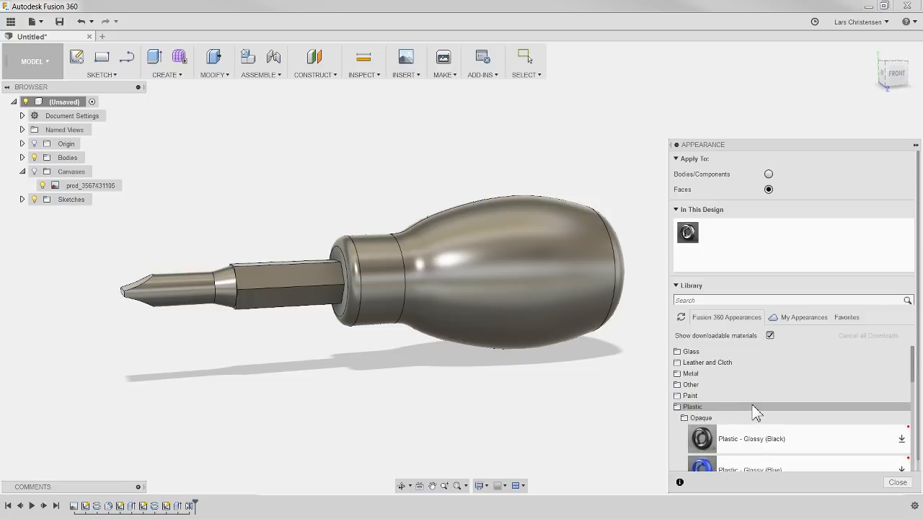
pyautogui.scroll(-1, 754, 410)
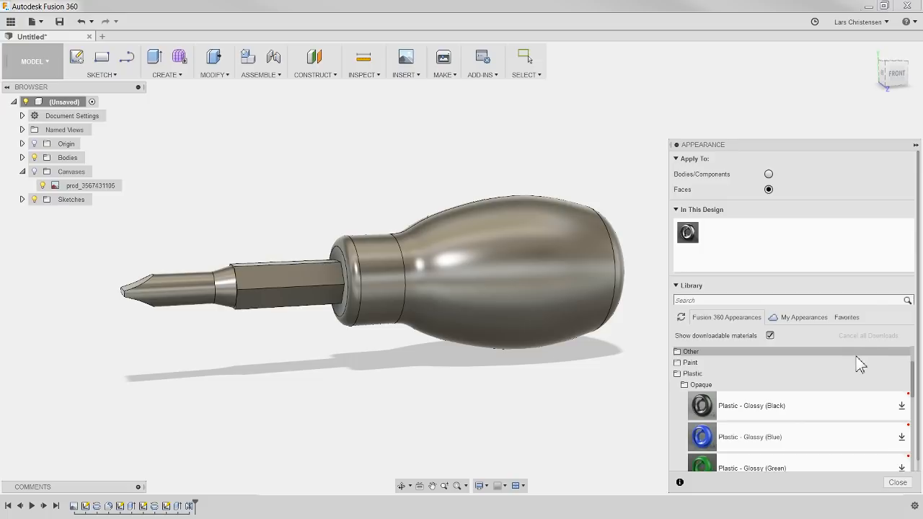
pyautogui.click(903, 408)
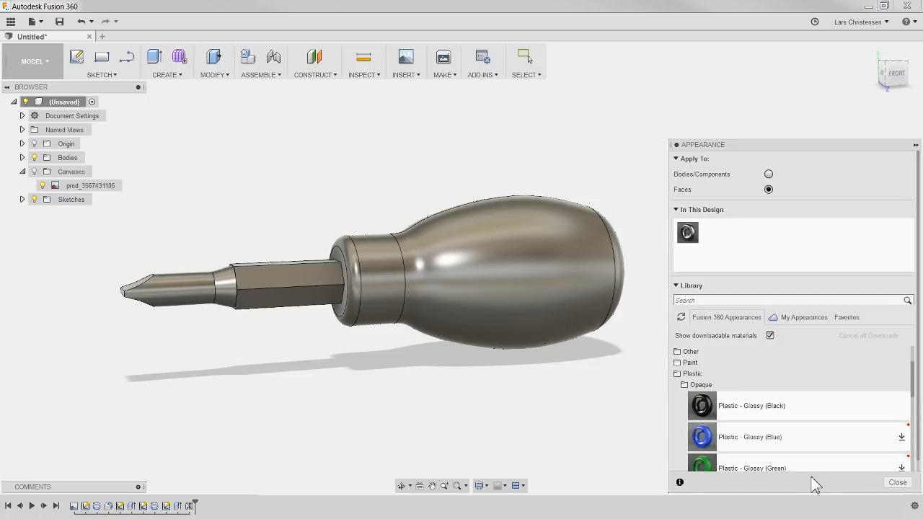
pyautogui.moveTo(807, 411); pyautogui.dragTo(555, 305)
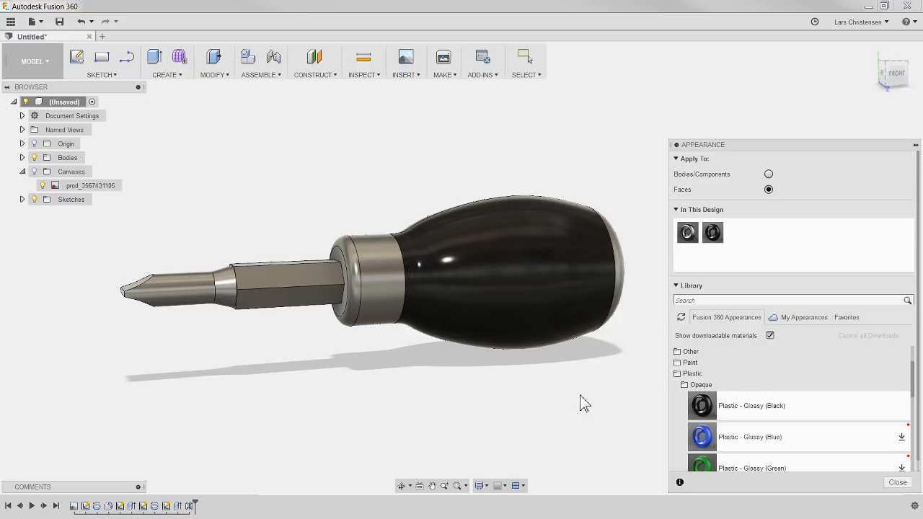
# Step: Apply Plastic - Glossy (Black) to the handle's collar face and the rounded edge in front of it
pyautogui.keyDown('shift'); pyautogui.moveTo(581, 375); pyautogui.dragTo(595, 389, button='middle'); pyautogui.keyUp('shift')
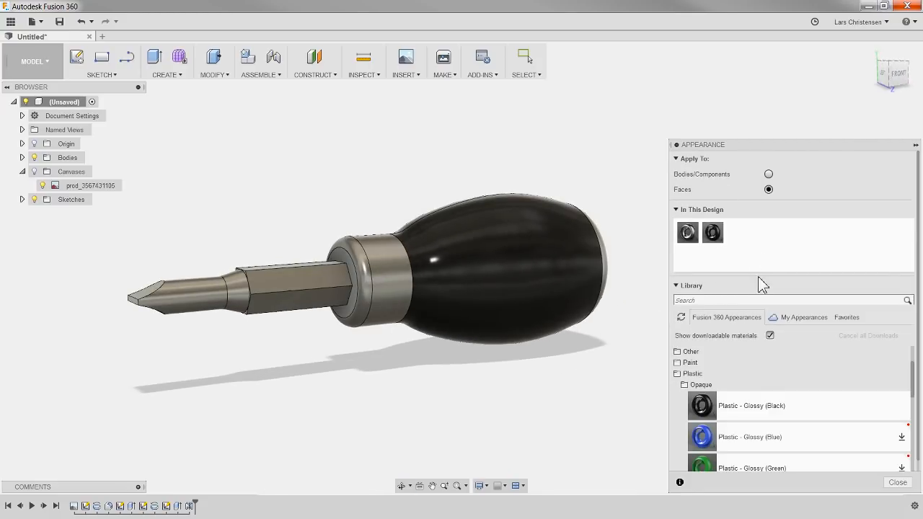
pyautogui.moveTo(748, 412); pyautogui.dragTo(400, 313)
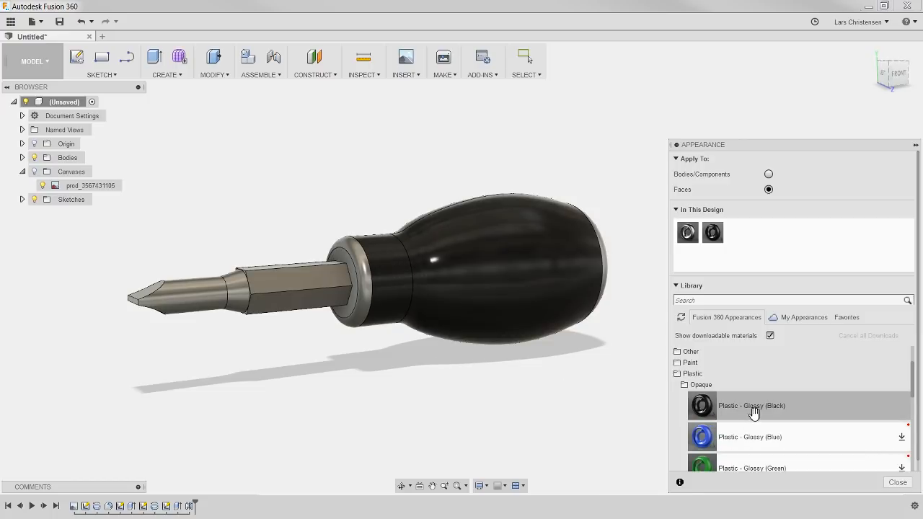
pyautogui.moveTo(753, 412); pyautogui.dragTo(372, 317)
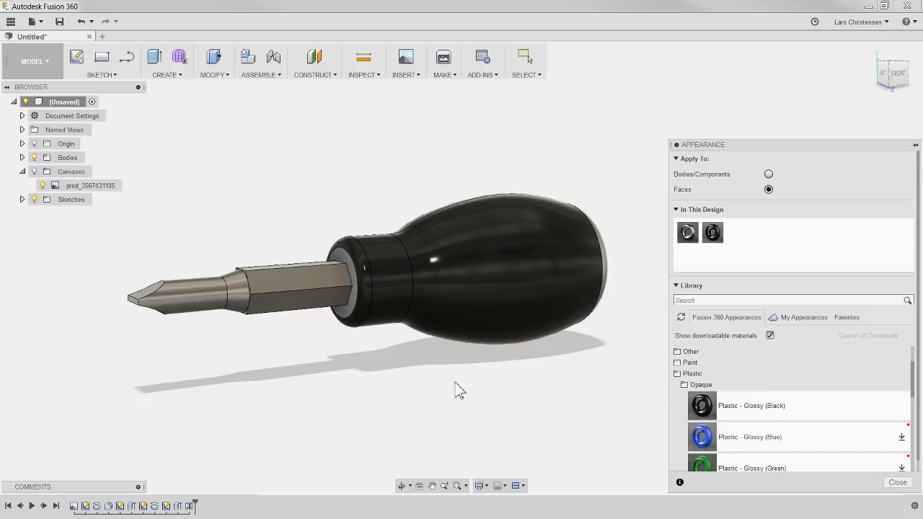
# Step: Download Plastic - Glossy (Yellow) and apply it to the flat front face of the handle around the hexagonal shaft
pyautogui.scroll(-5, 788, 365)
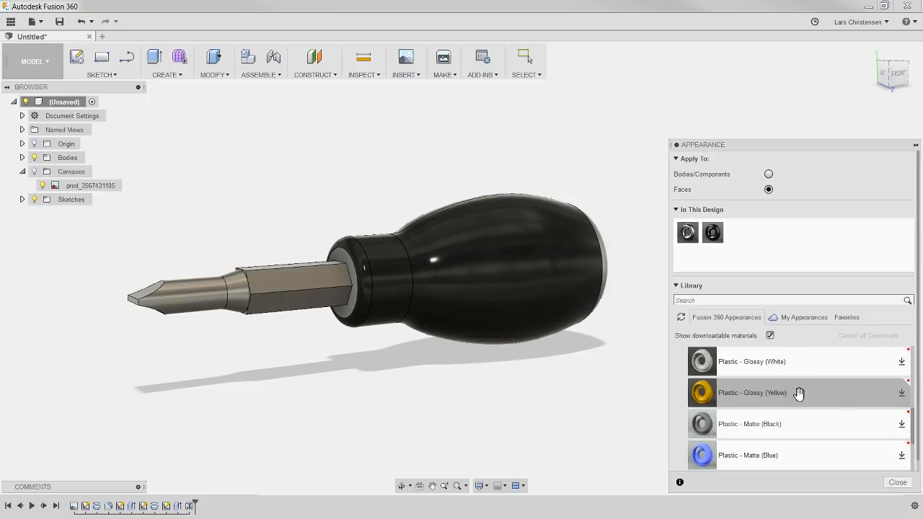
pyautogui.click(902, 395)
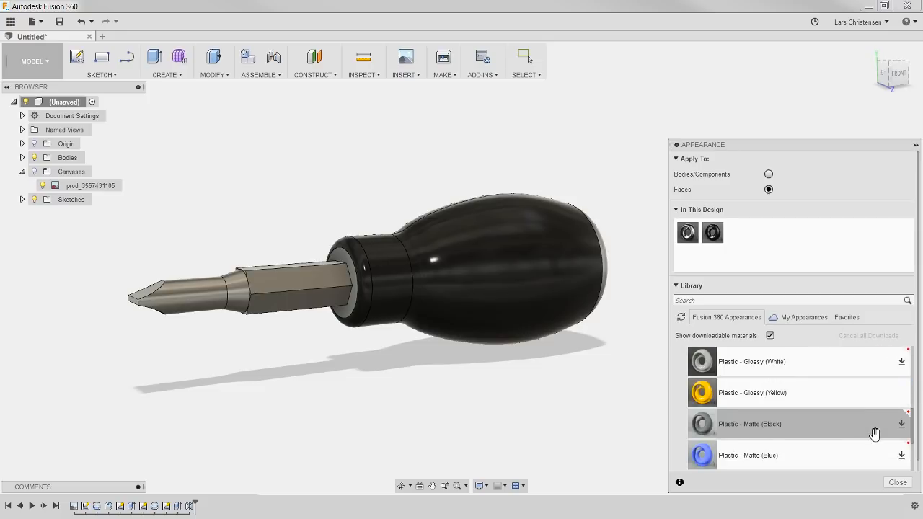
pyautogui.moveTo(781, 396); pyautogui.dragTo(356, 318)
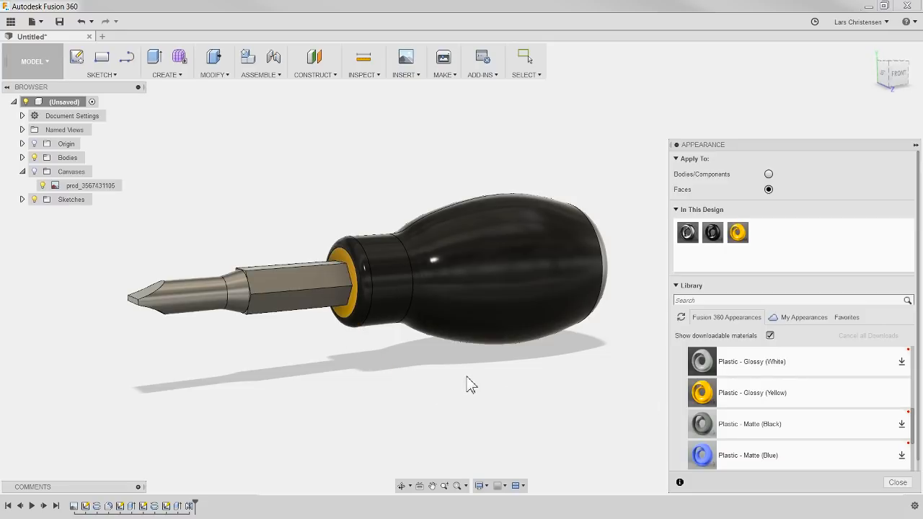
# Step: Apply Plastic - Glossy (Yellow) to the handle's flat end face and its surrounding rounded face, and close the appearance settings
pyautogui.keyDown('shift'); pyautogui.moveTo(482, 389); pyautogui.dragTo(426, 351, button='middle'); pyautogui.keyUp('shift')
pyautogui.click(435, 342)
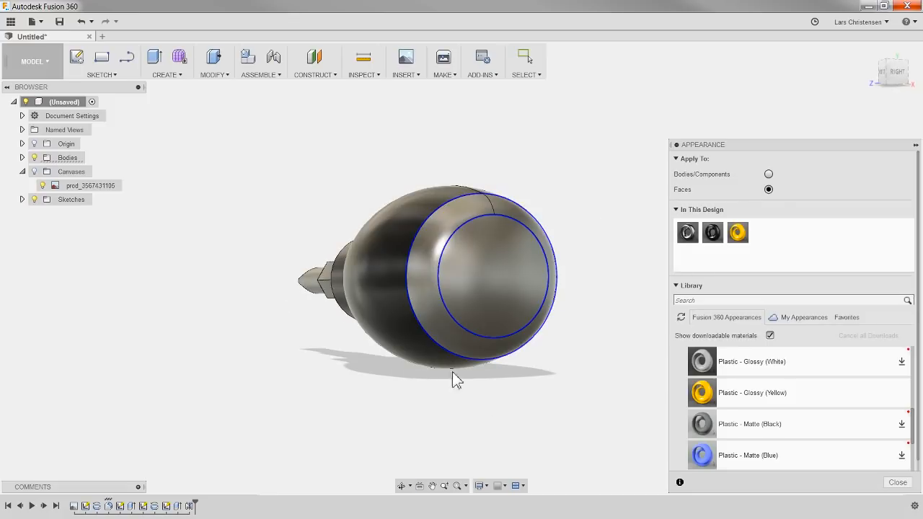
pyautogui.moveTo(698, 393)
pyautogui.mouseDown()
pyautogui.moveTo(637, 382)
pyautogui.moveTo(507, 313)
pyautogui.mouseUp()
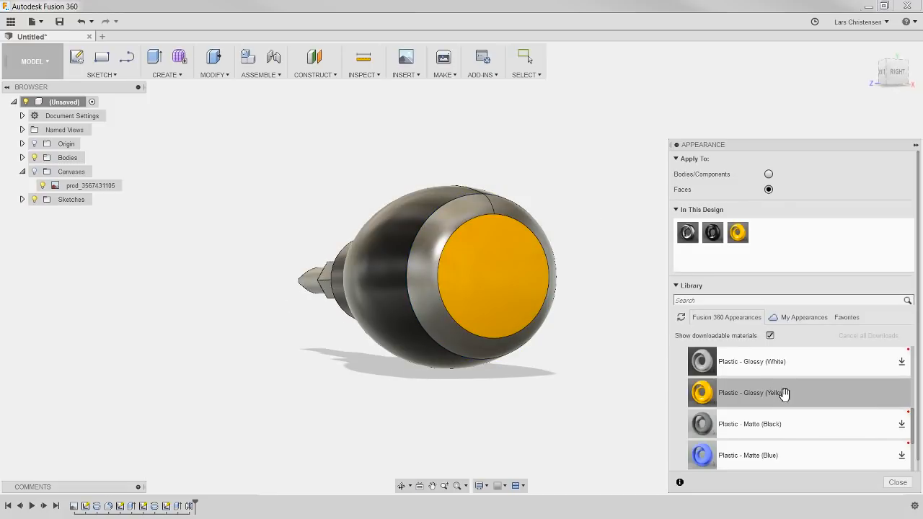
pyautogui.moveTo(783, 392); pyautogui.dragTo(484, 350)
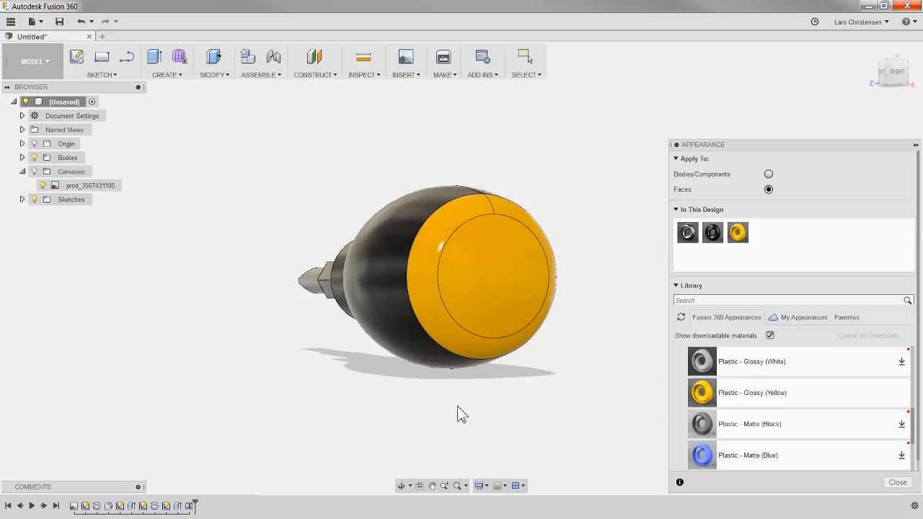
pyautogui.keyDown('shift'); pyautogui.moveTo(462, 411); pyautogui.dragTo(355, 408, button='middle'); pyautogui.keyUp('shift')
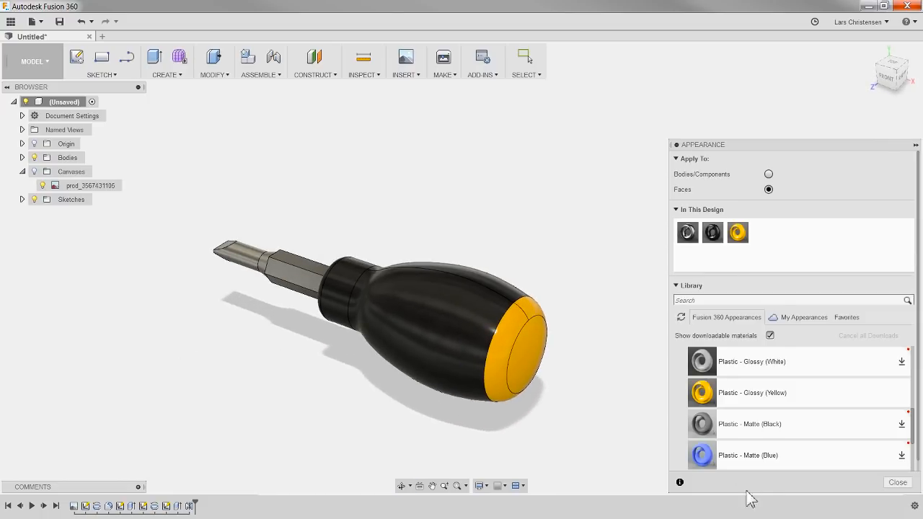
pyautogui.click(898, 482)
# Step: Set the visual style to Shaded to display the screwdriver without edge lines
pyautogui.scroll(2, 473, 359)
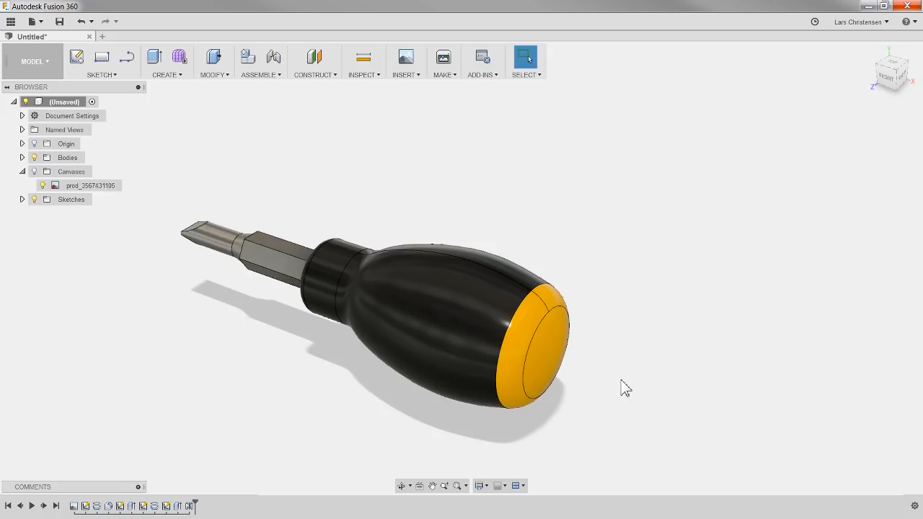
pyautogui.click(487, 493)
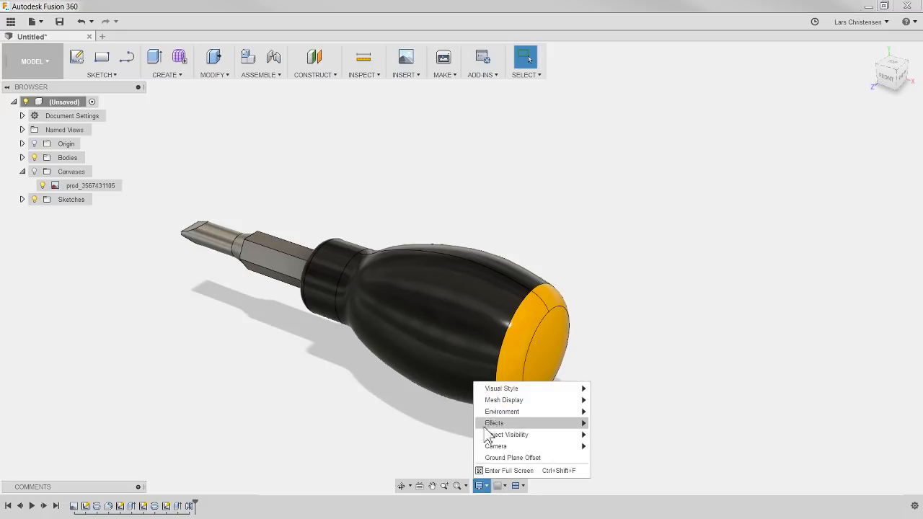
pyautogui.moveTo(503, 391)
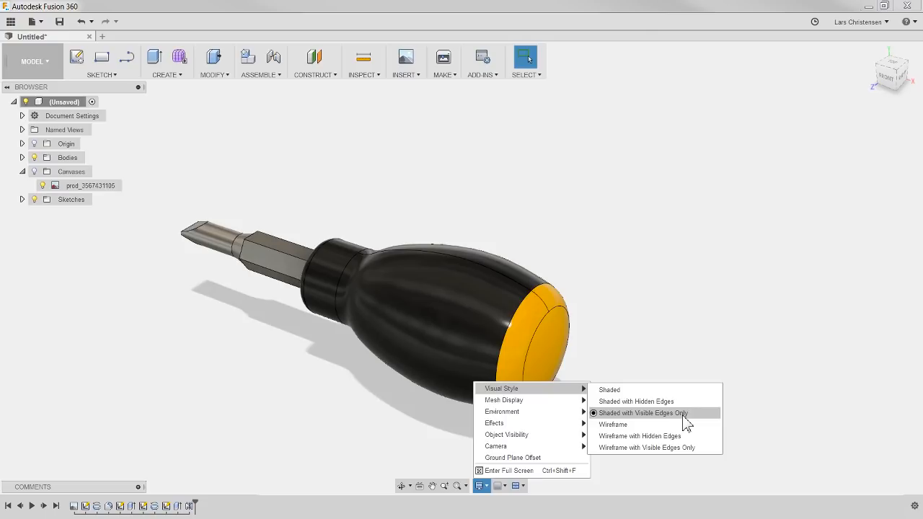
pyautogui.click(611, 390)
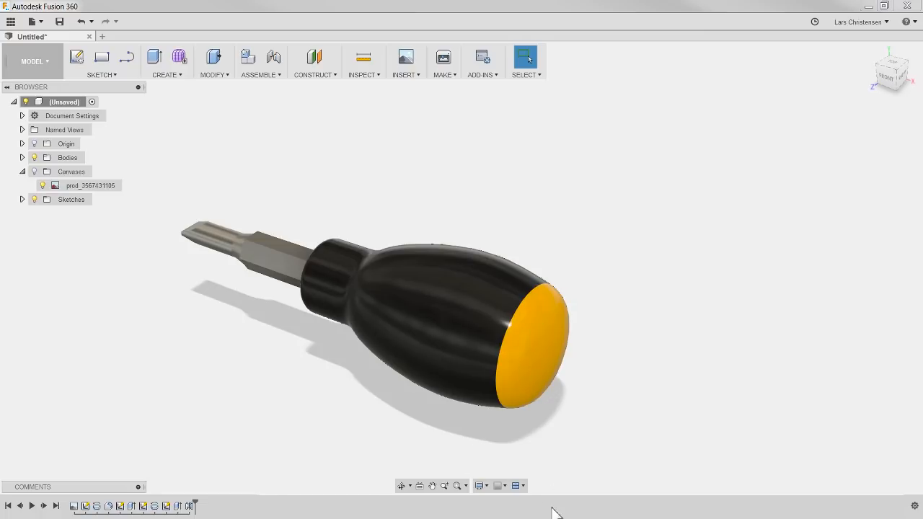
pyautogui.moveTo(373, 429)
pyautogui.keyDown('shift'); pyautogui.mouseDown(button='middle')
pyautogui.moveTo(476, 426)
pyautogui.moveTo(346, 425)
pyautogui.moveTo(367, 412)
pyautogui.moveTo(383, 437)
pyautogui.mouseUp(button='middle'); pyautogui.keyUp('shift')
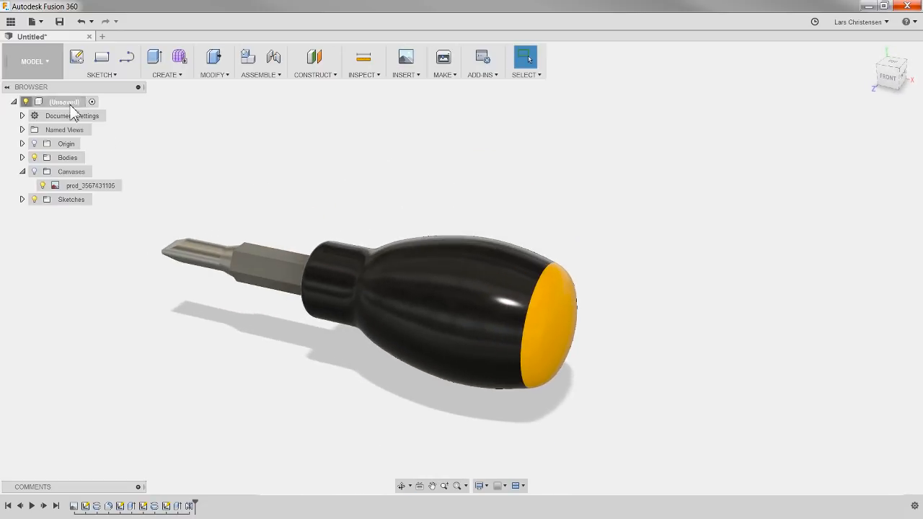
# Step: Set the visual style back to Shaded with Visible Edges Only
pyautogui.click(45, 62)
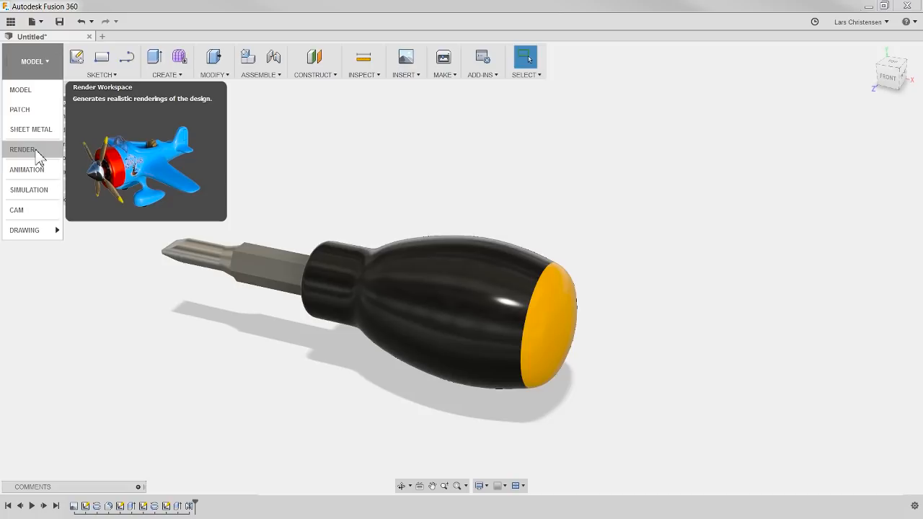
pyautogui.click(134, 312)
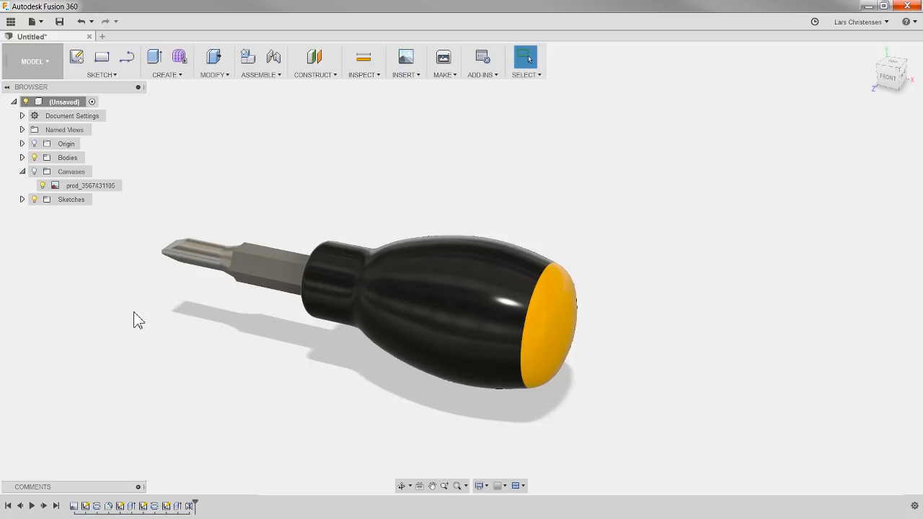
pyautogui.click(479, 486)
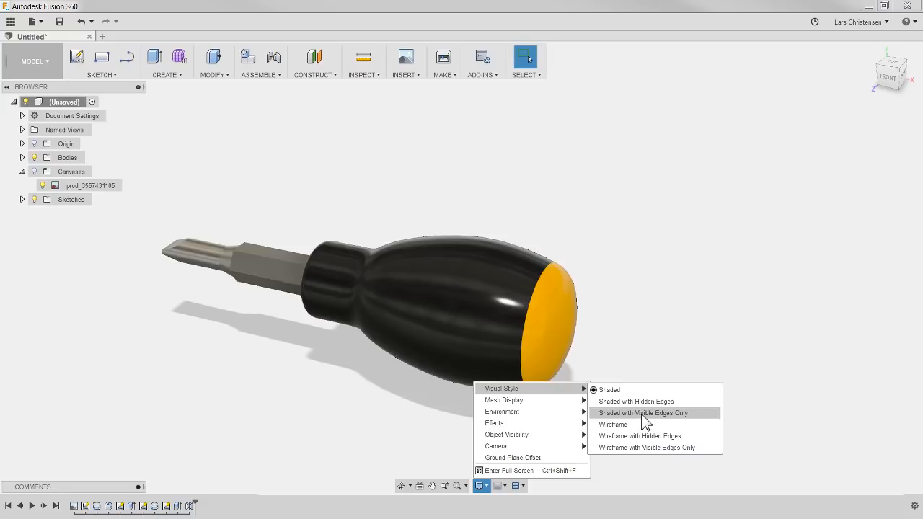
pyautogui.click(644, 415)
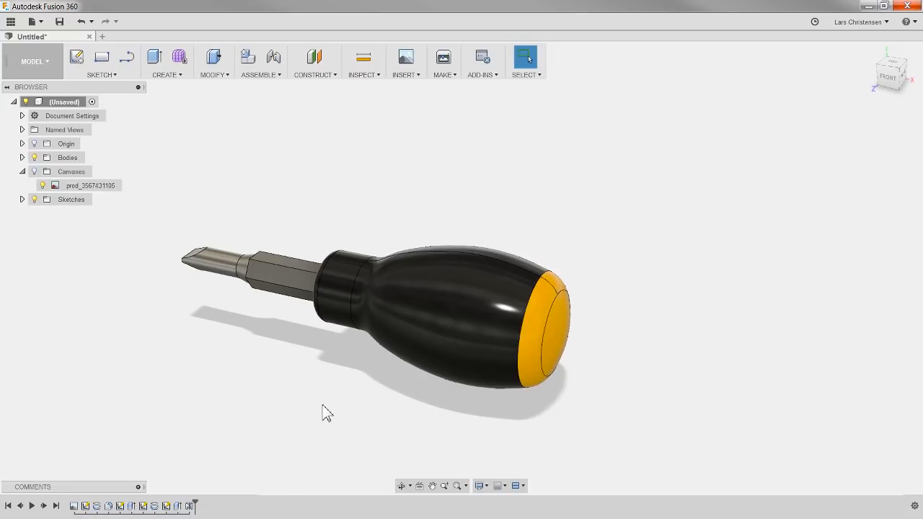
pyautogui.moveTo(323, 412)
pyautogui.keyDown('shift'); pyautogui.mouseDown(button='middle')
pyautogui.moveTo(389, 395)
pyautogui.moveTo(317, 403)
pyautogui.mouseUp(button='middle'); pyautogui.keyUp('shift')
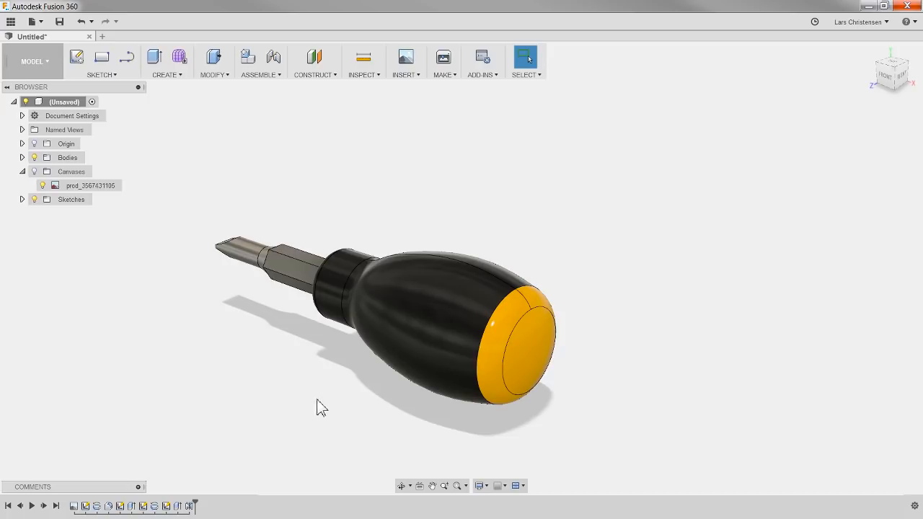
# Step: Reopen the sketch of the shaft tip's cut for editing and examine its profile and dimensions
pyautogui.click(144, 506)
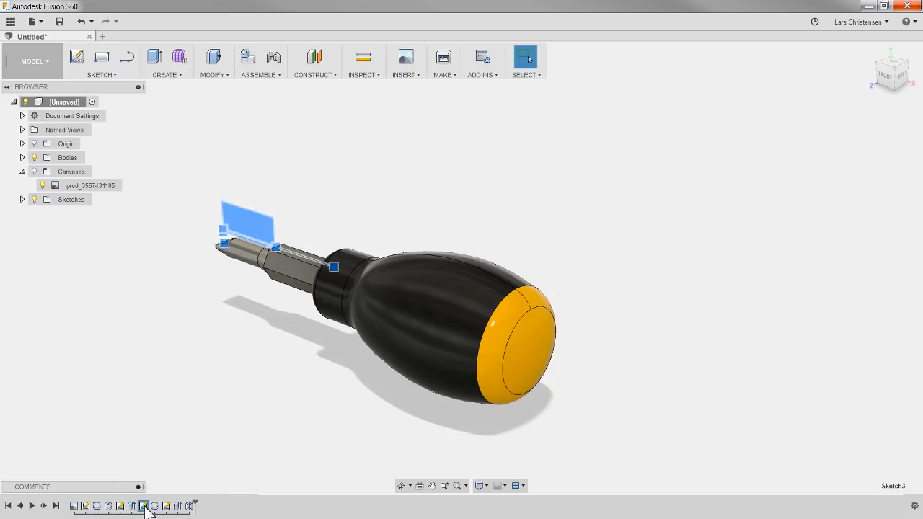
pyautogui.rightClick(145, 507)
pyautogui.click(183, 408)
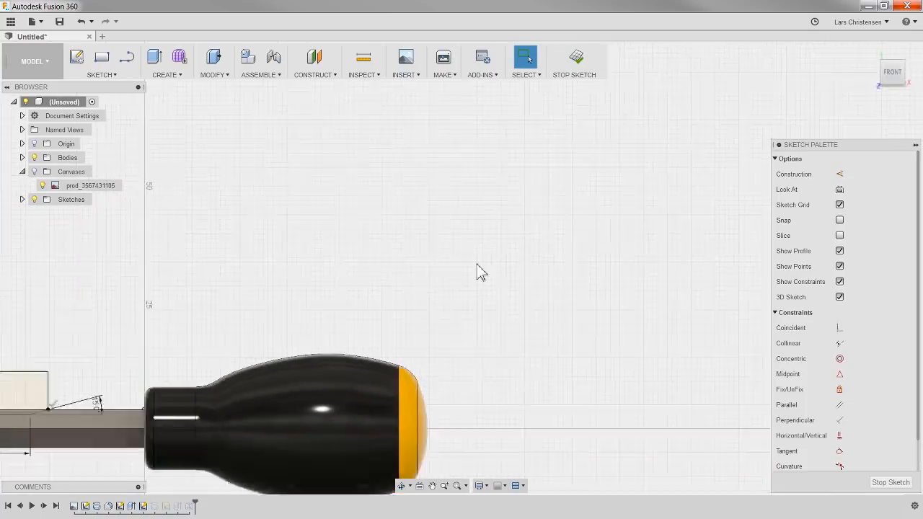
pyautogui.scroll(6, 274, 338)
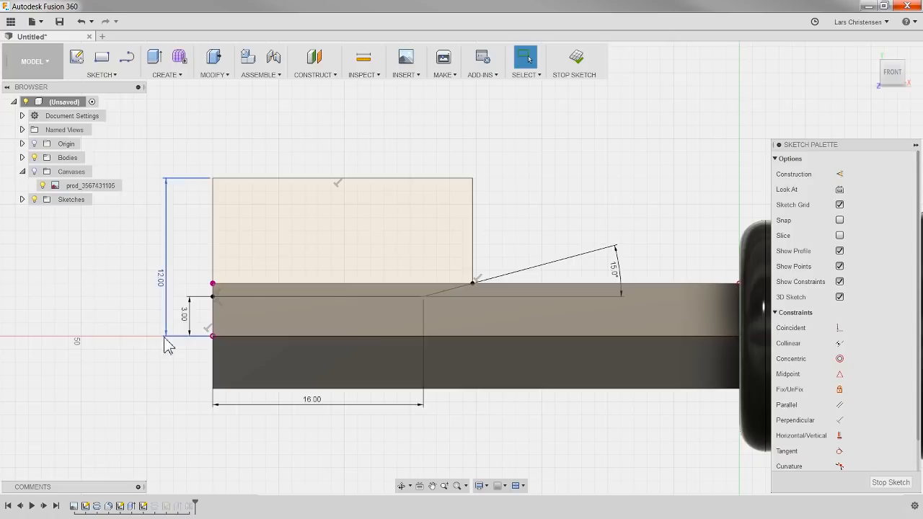
# Step: Examine from the shaft's end how the sketch's projected points align with the hexagonal face, and leave the sketch
pyautogui.moveTo(161, 407); pyautogui.dragTo(228, 414, button='middle')
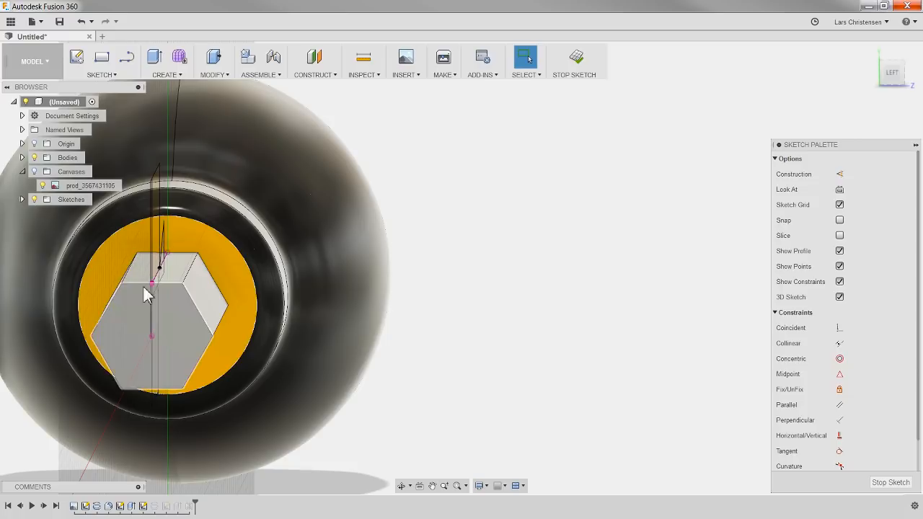
pyautogui.scroll(-2, 577, 326)
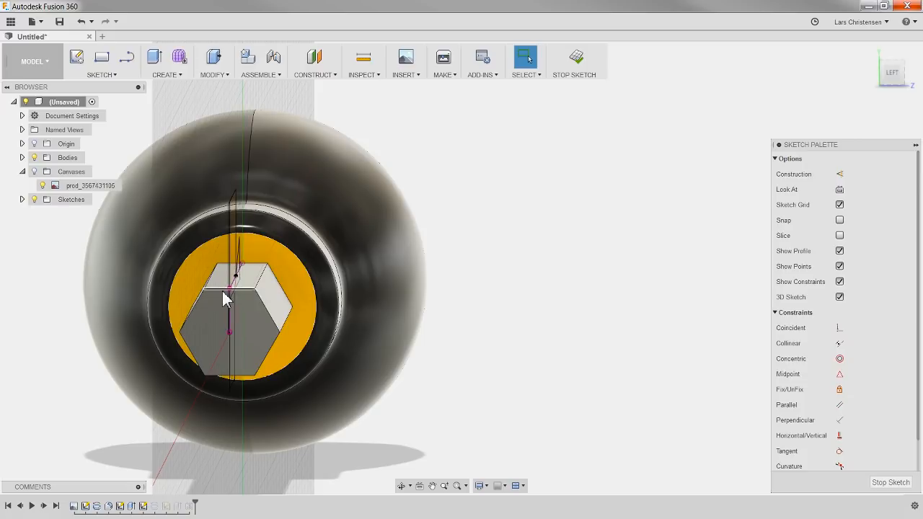
pyautogui.keyDown('shift'); pyautogui.moveTo(521, 315); pyautogui.dragTo(470, 311, button='middle'); pyautogui.keyUp('shift')
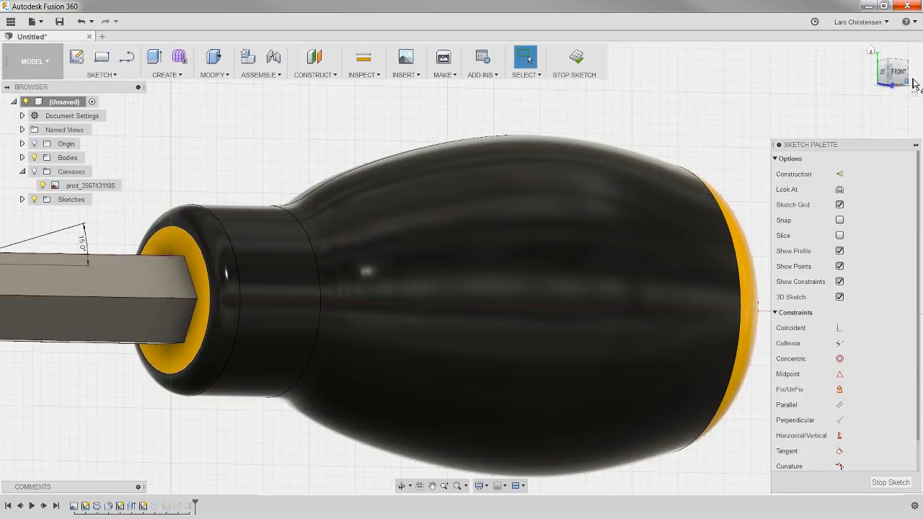
pyautogui.click(896, 73)
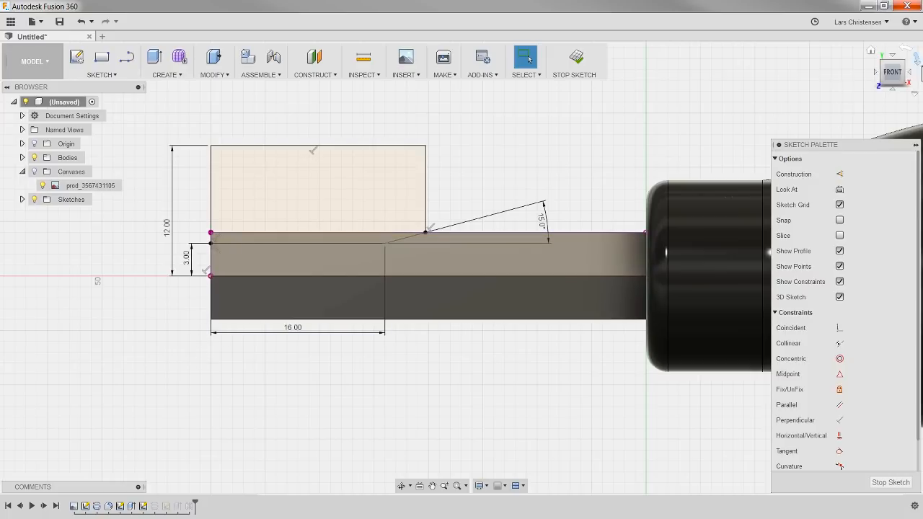
pyautogui.click(876, 74)
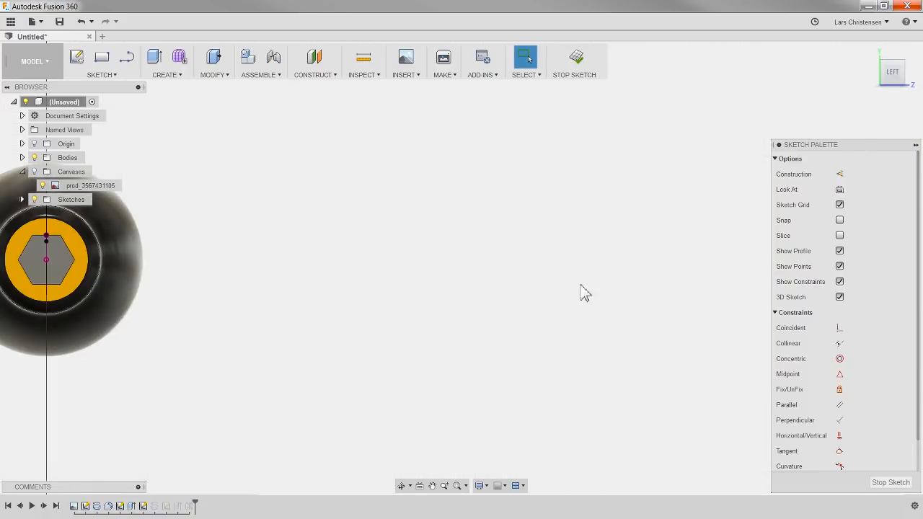
pyautogui.scroll(6, 183, 299)
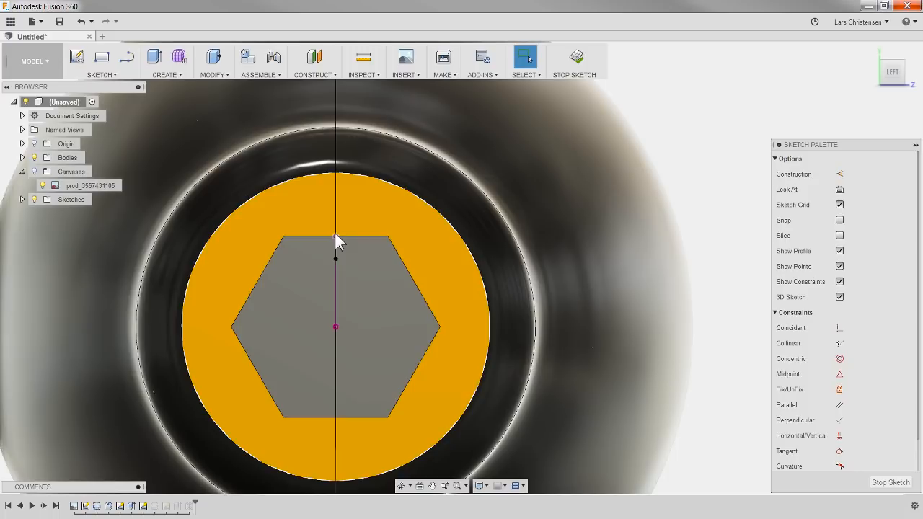
pyautogui.click(335, 236)
pyautogui.click(335, 328)
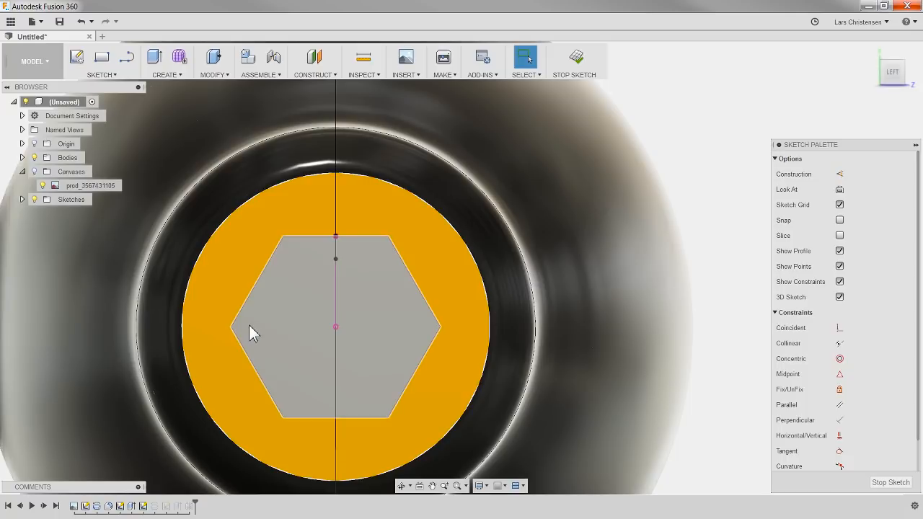
pyautogui.click(891, 483)
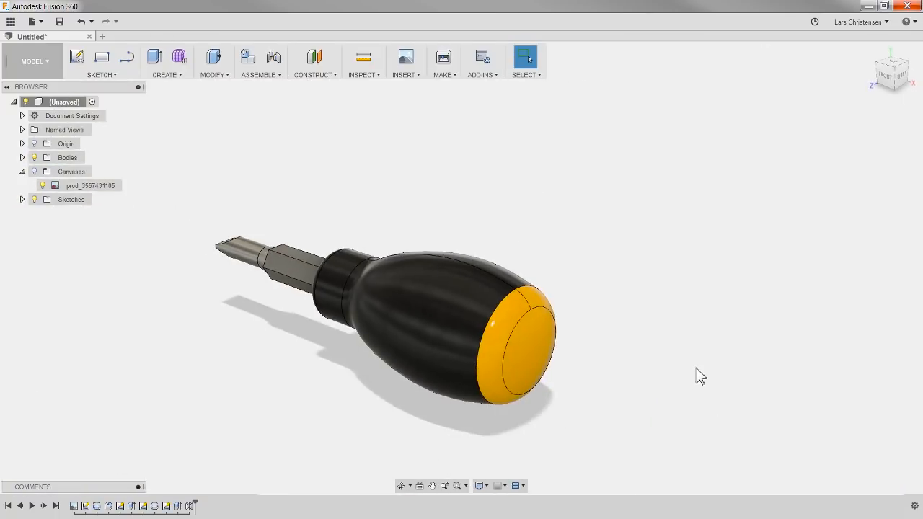
pyautogui.scroll(5, 204, 285)
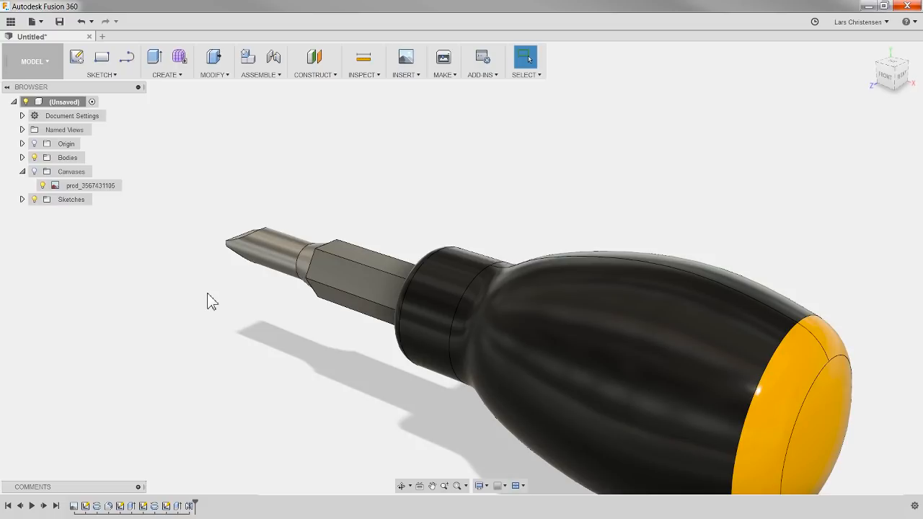
pyautogui.scroll(-2, 214, 292)
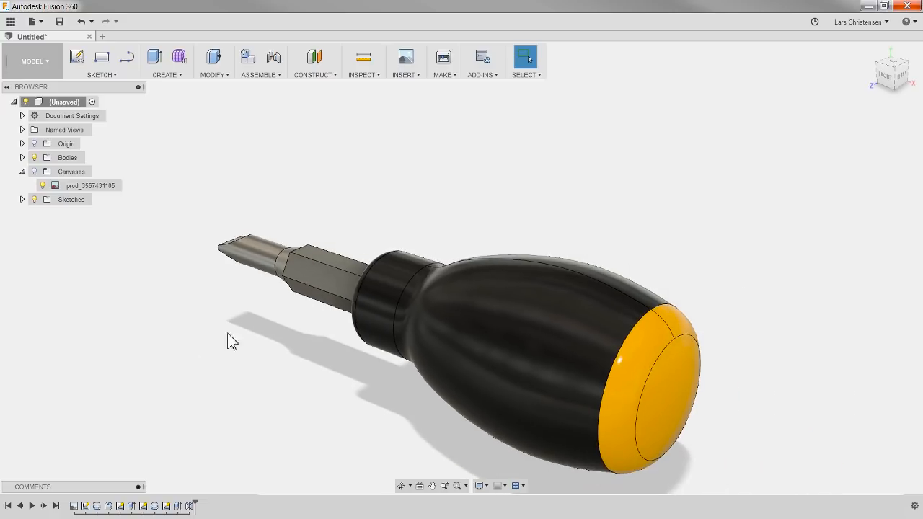
pyautogui.keyDown('shift'); pyautogui.moveTo(238, 360); pyautogui.dragTo(381, 363, button='middle'); pyautogui.keyUp('shift')
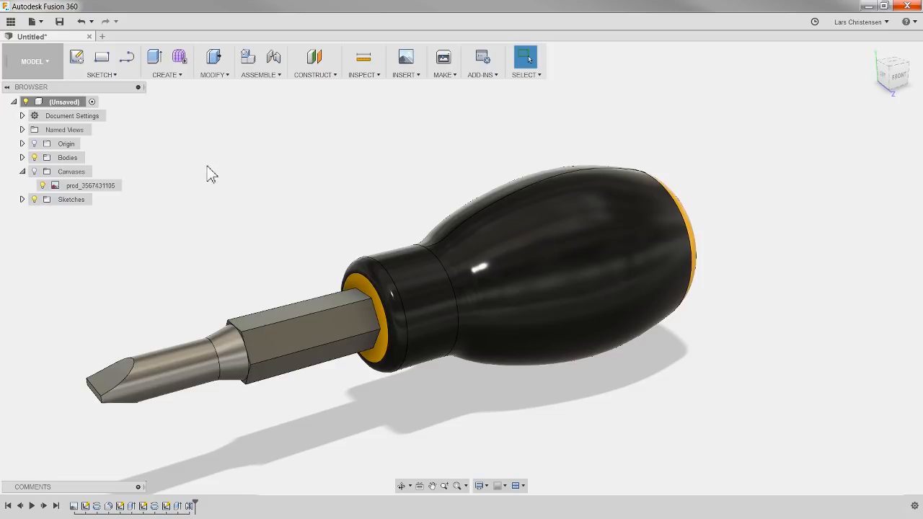
pyautogui.scroll(-1, 207, 166)
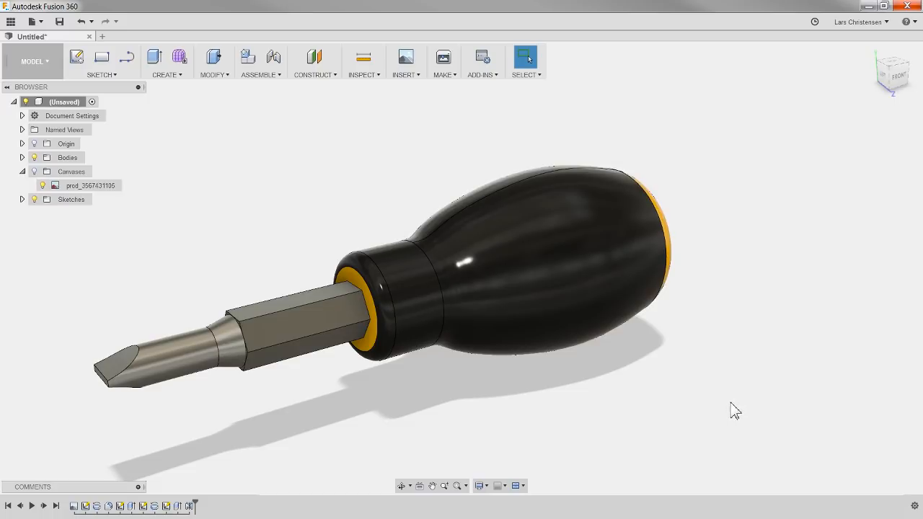
pyautogui.scroll(-1, 353, 155)
pyautogui.scroll(-1, 353, 155)
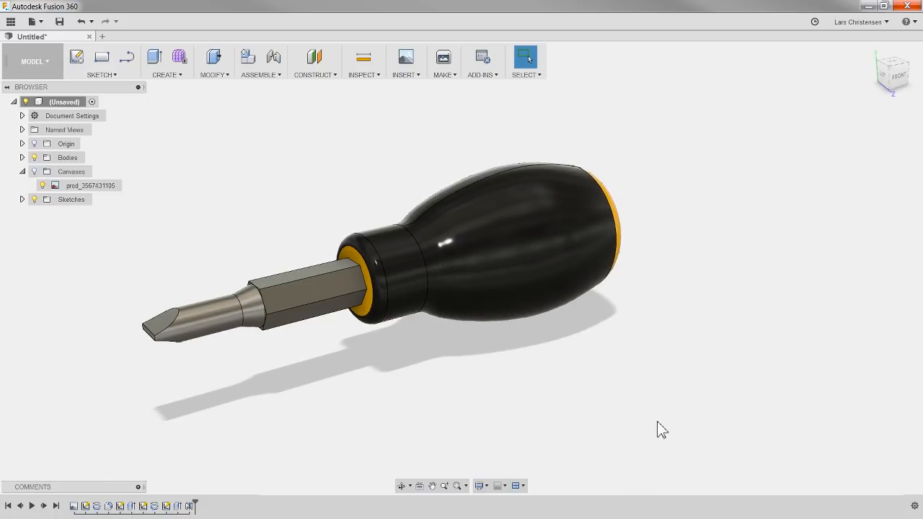
# Step: Open the appearance settings and browse the textured plastic appearances in the library
pyautogui.rightClick(693, 246)
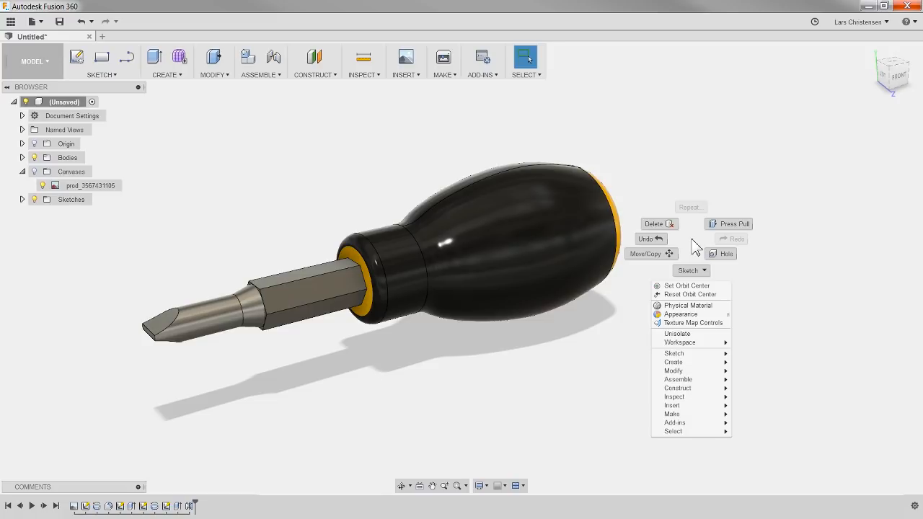
pyautogui.click(680, 314)
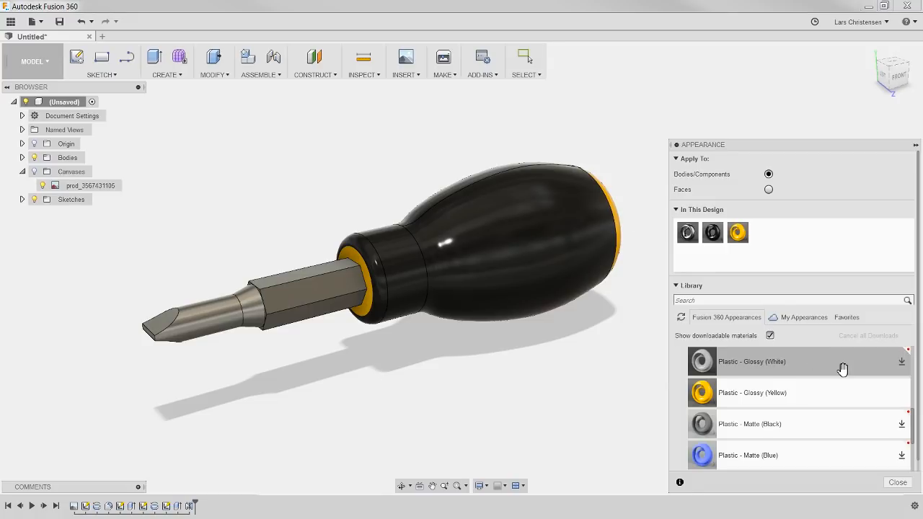
pyautogui.scroll(-3, 716, 355)
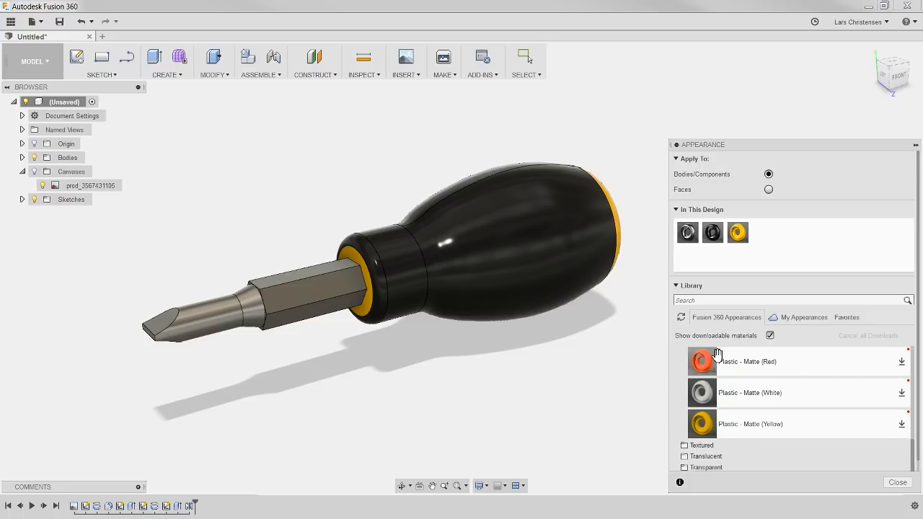
pyautogui.scroll(-1, 717, 357)
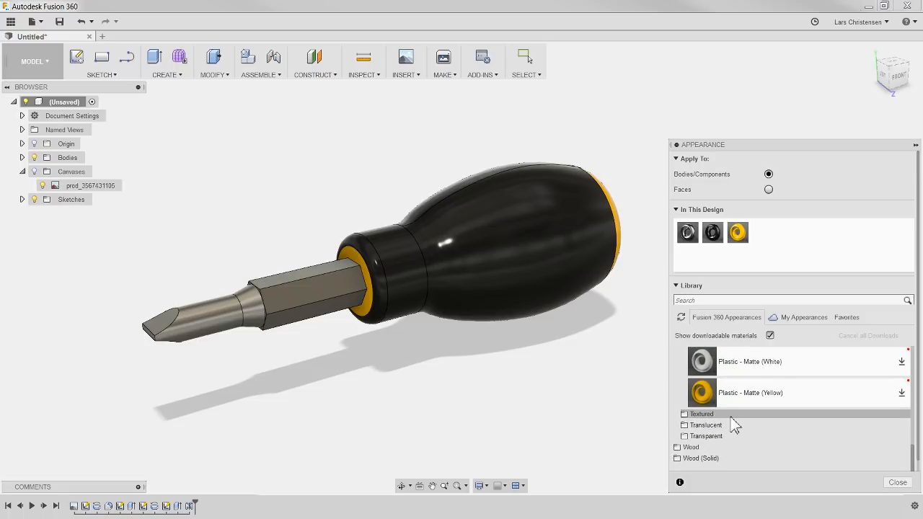
pyautogui.click(708, 416)
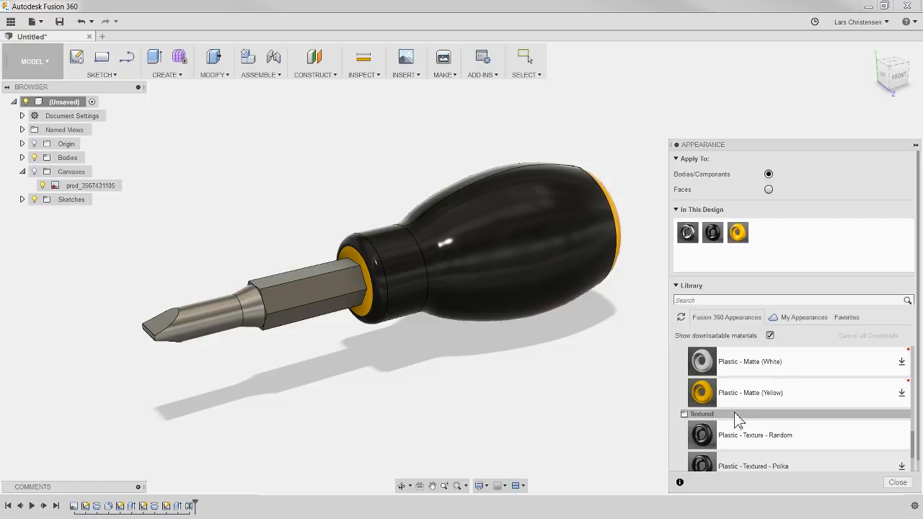
pyautogui.scroll(-2, 740, 414)
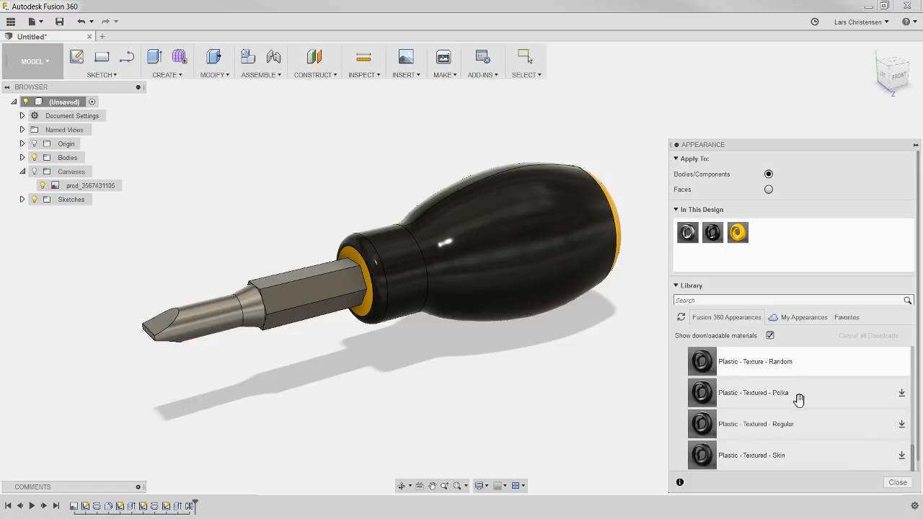
pyautogui.scroll(-2, 790, 435)
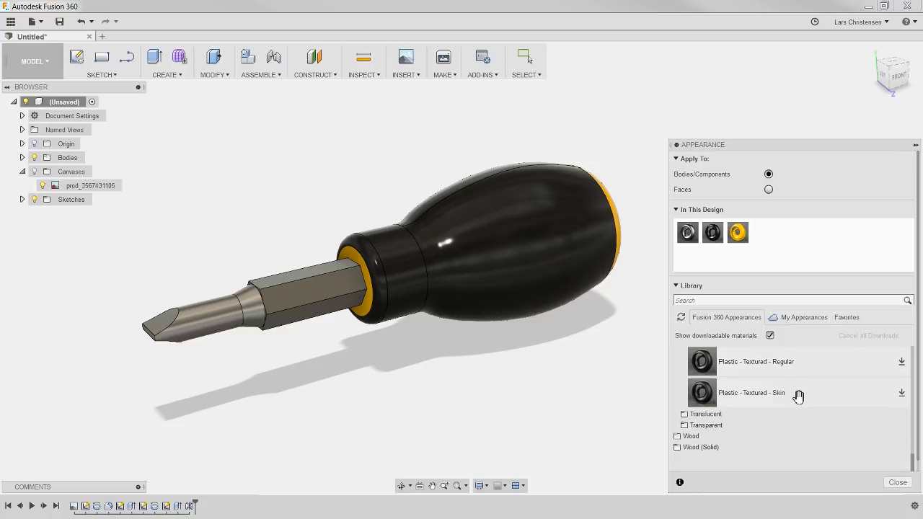
pyautogui.scroll(-1, 720, 451)
# Step: Open the metal appearances in the library and look through the available metal types
pyautogui.scroll(5, 721, 454)
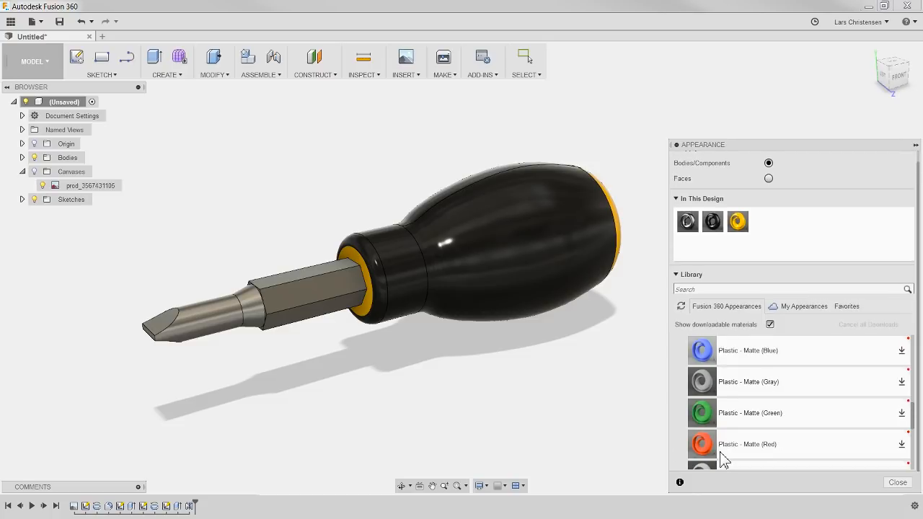
pyautogui.scroll(5, 723, 461)
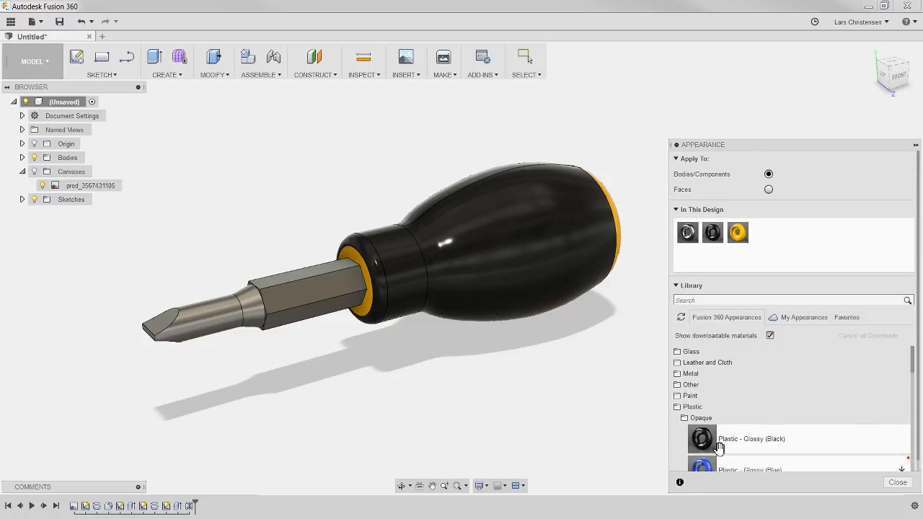
pyautogui.click(692, 374)
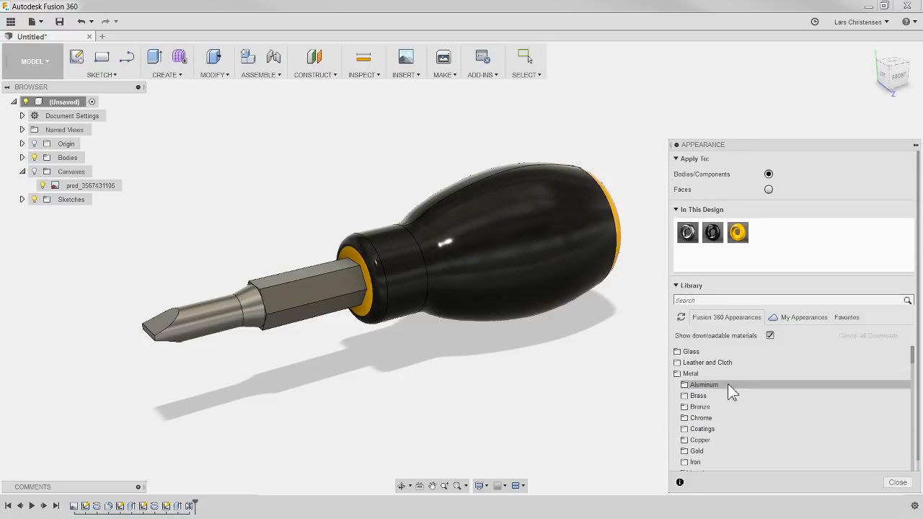
pyautogui.scroll(-1, 759, 389)
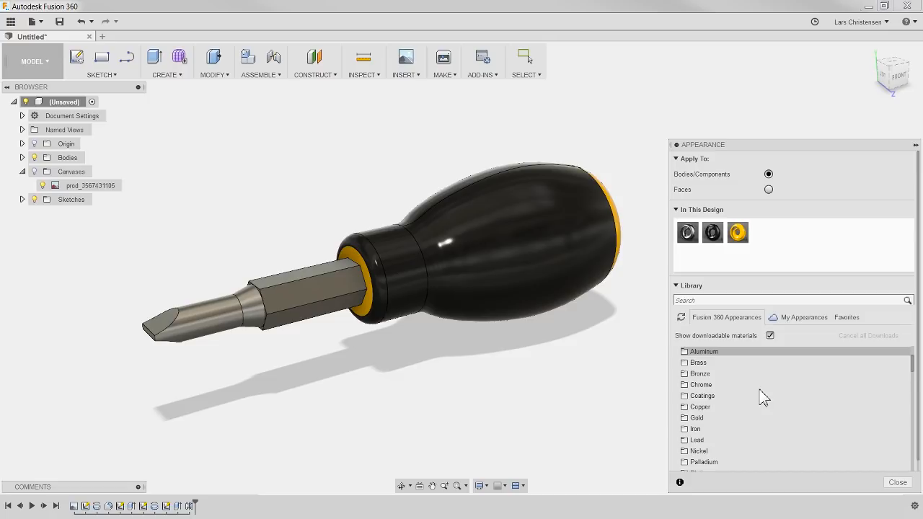
pyautogui.scroll(-2, 759, 390)
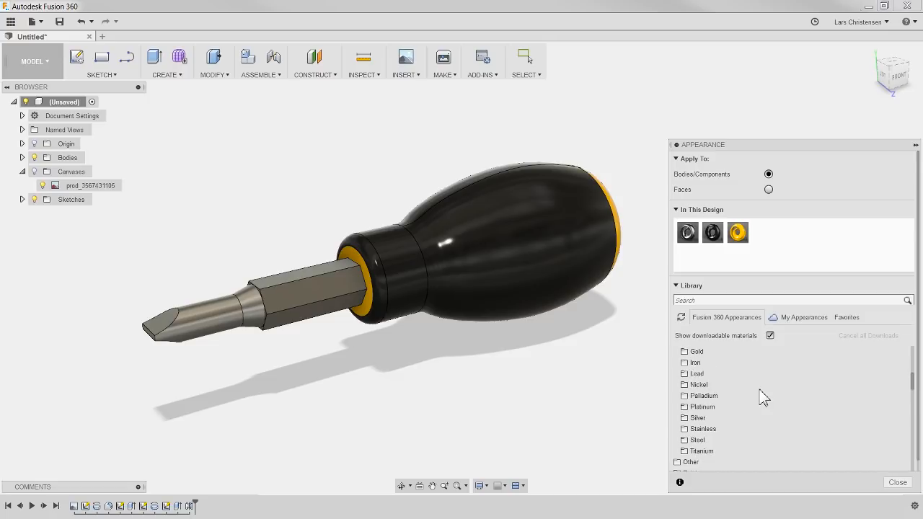
pyautogui.scroll(1, 759, 389)
pyautogui.scroll(1, 750, 409)
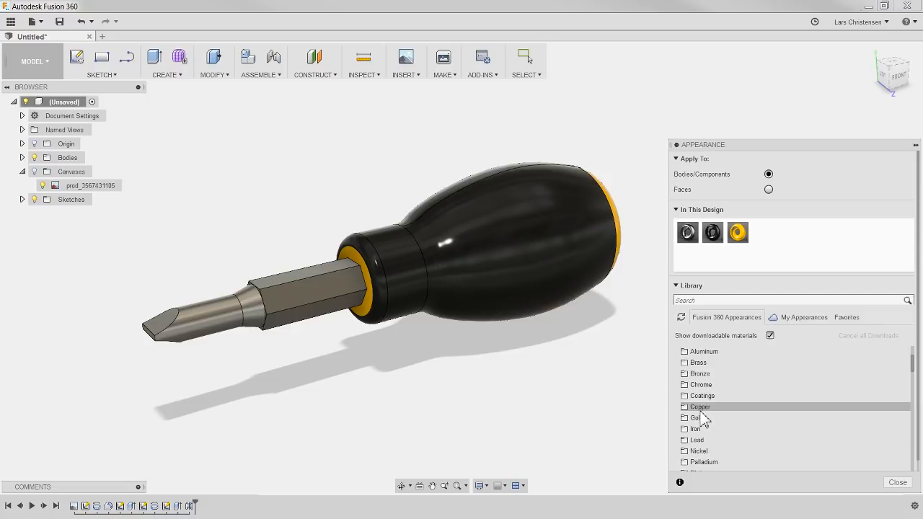
# Step: Browse the aluminum appearances, from the anodized and brushed finishes to the diamond plate and mesh textures
pyautogui.click(714, 351)
pyautogui.scroll(-1, 762, 367)
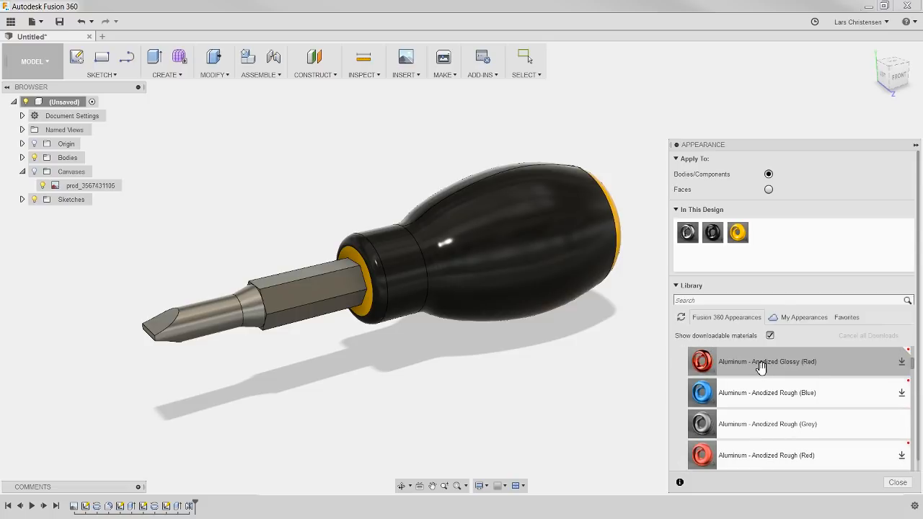
pyautogui.scroll(-1, 761, 366)
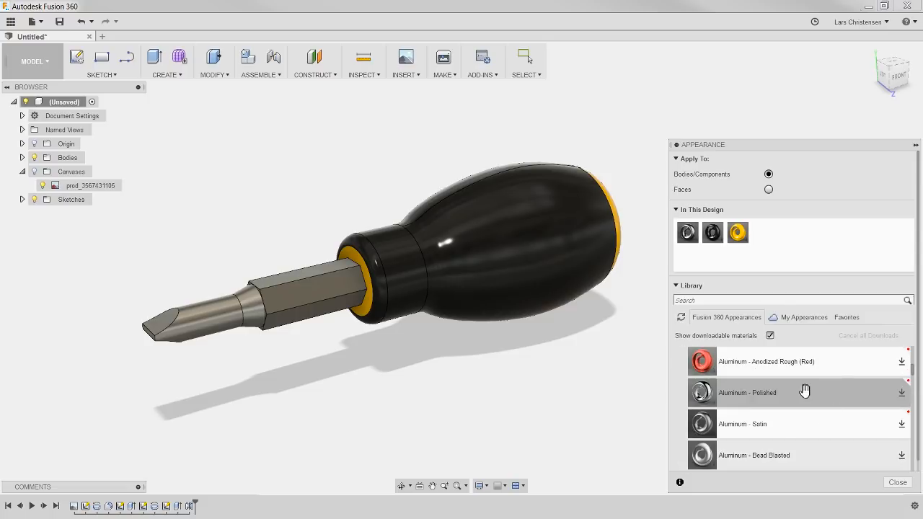
pyautogui.scroll(1, 793, 396)
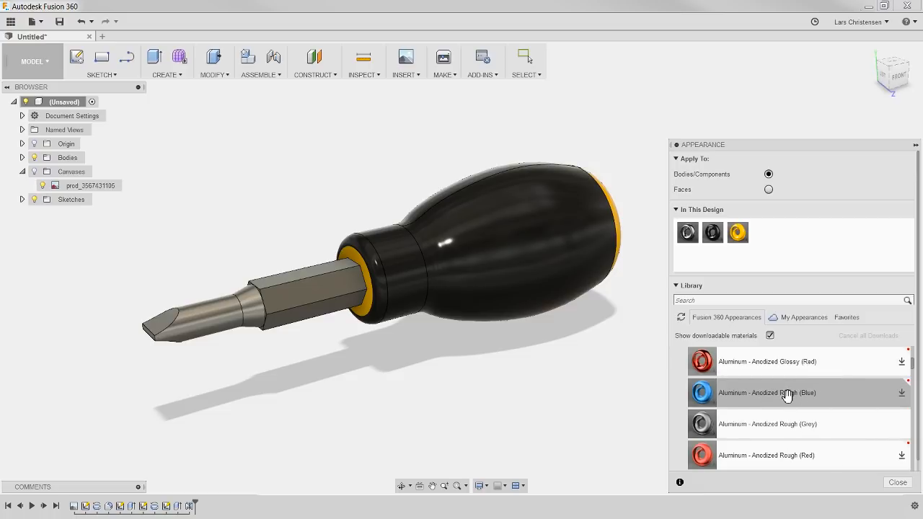
pyautogui.scroll(-2, 786, 395)
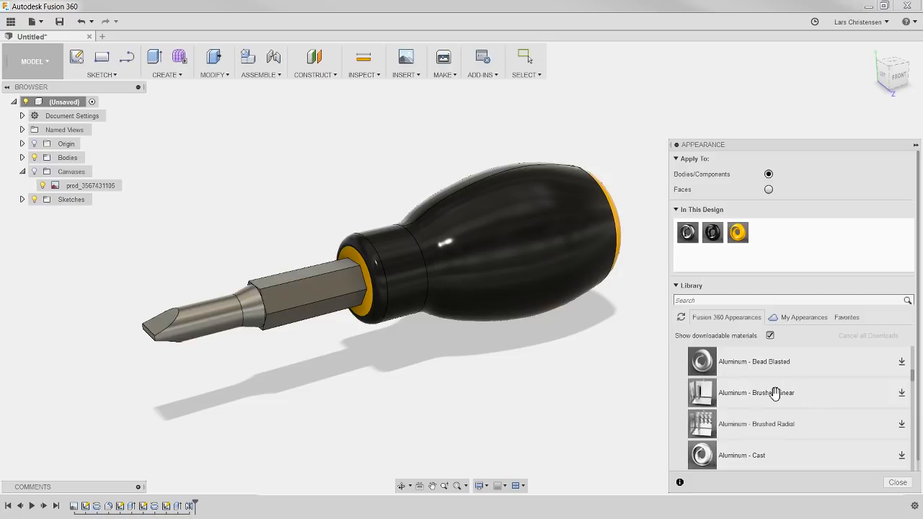
pyautogui.scroll(-1, 779, 397)
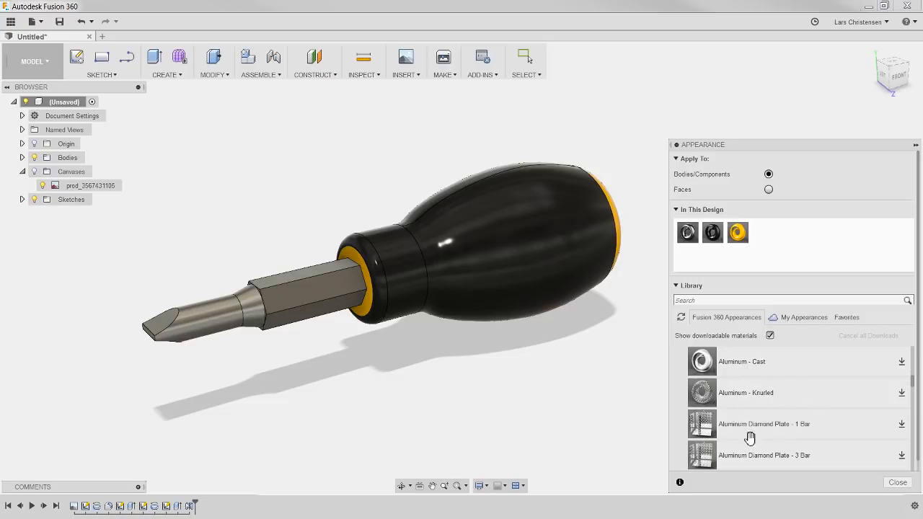
pyautogui.scroll(-2, 769, 424)
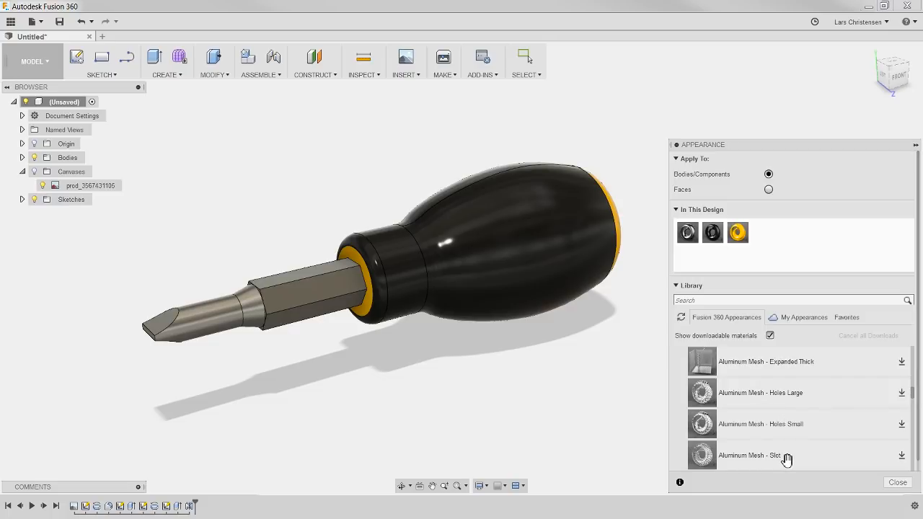
pyautogui.scroll(-1, 765, 429)
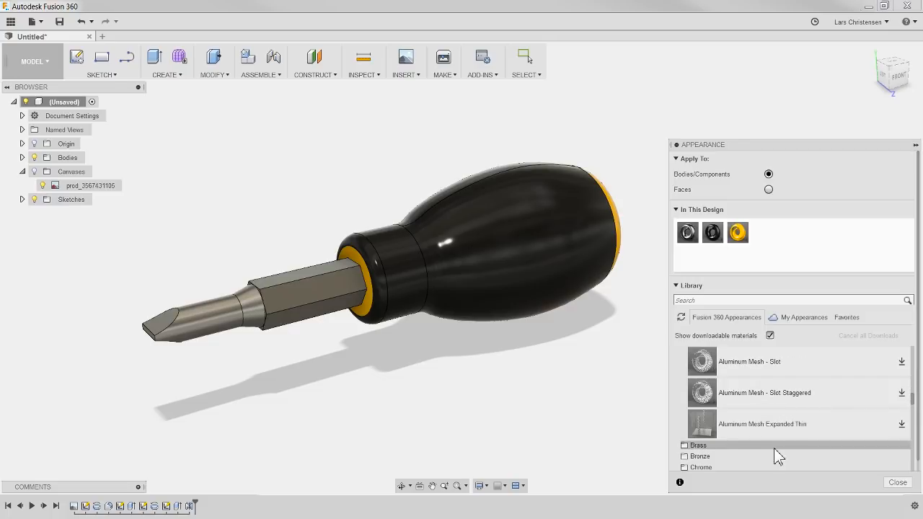
pyautogui.scroll(1, 770, 448)
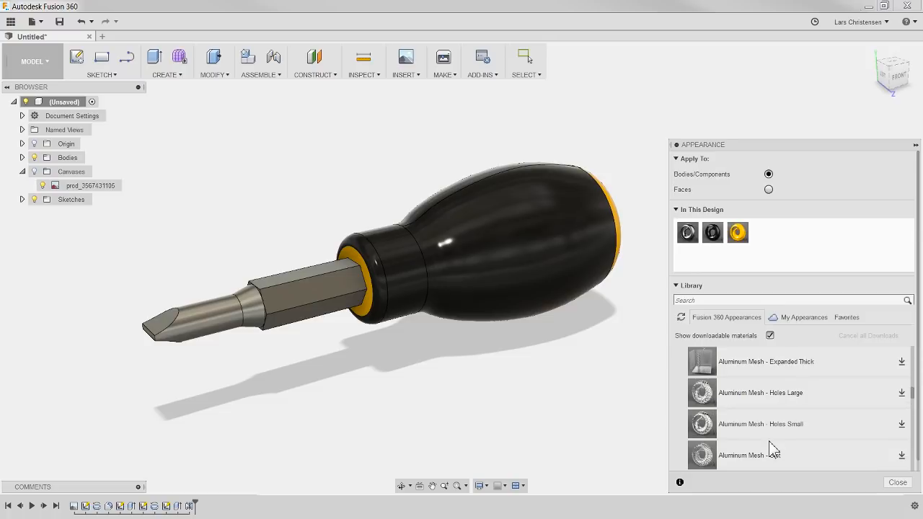
pyautogui.scroll(1, 770, 446)
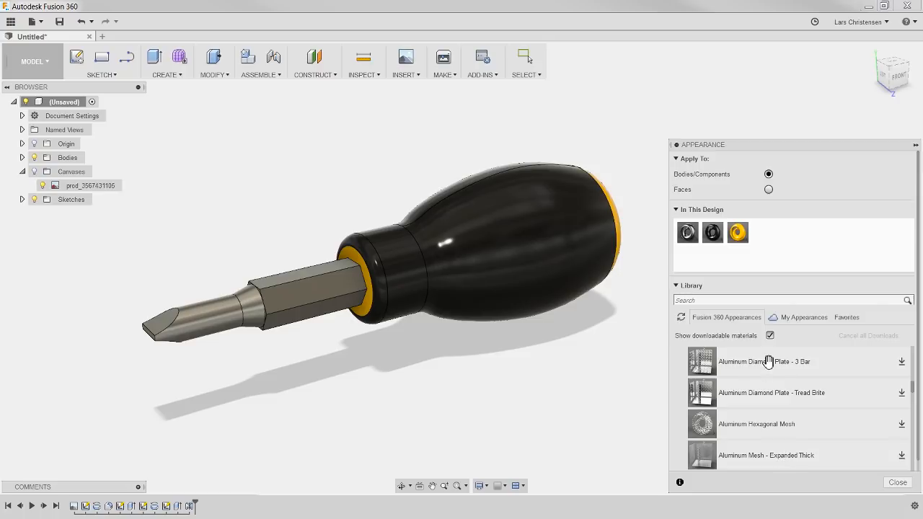
# Step: Download the Aluminum Diamond Plate - 3 Bar appearance, set appearances to apply to faces, and assign it to the handle's main face
pyautogui.click(902, 364)
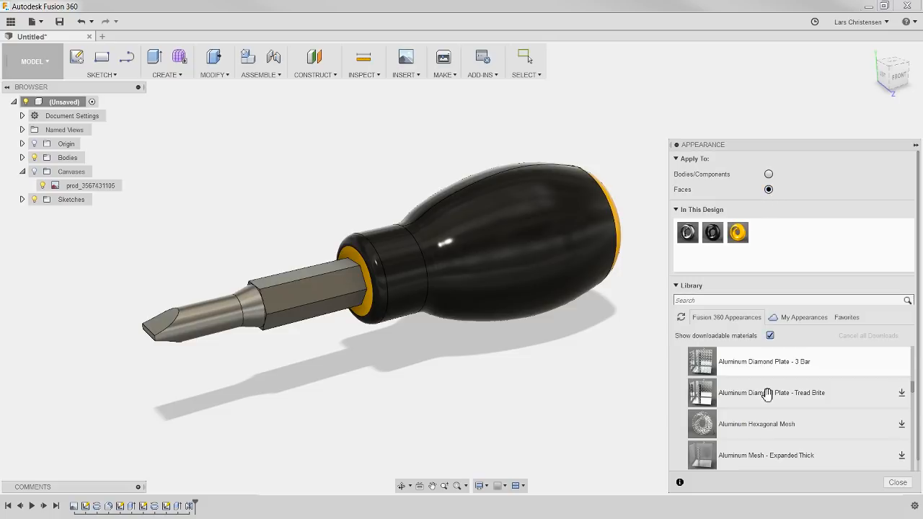
pyautogui.moveTo(767, 363); pyautogui.dragTo(577, 364)
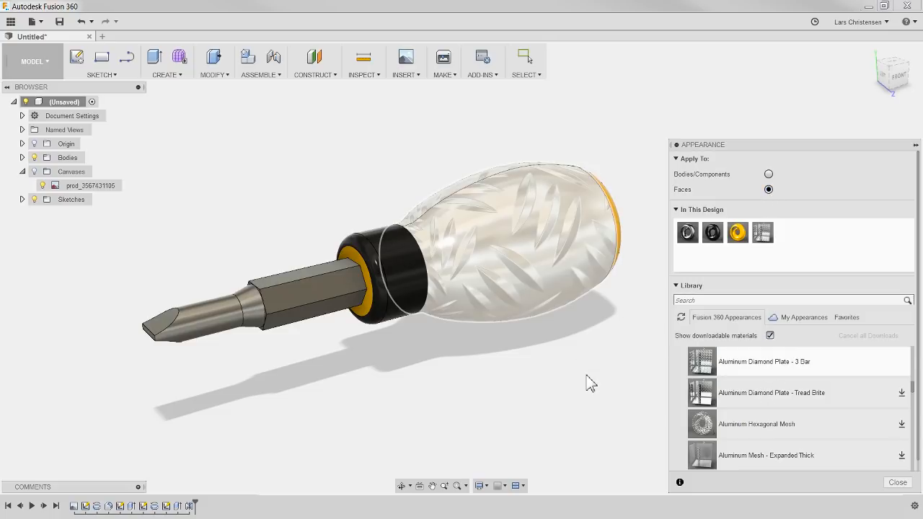
pyautogui.scroll(5, 632, 154)
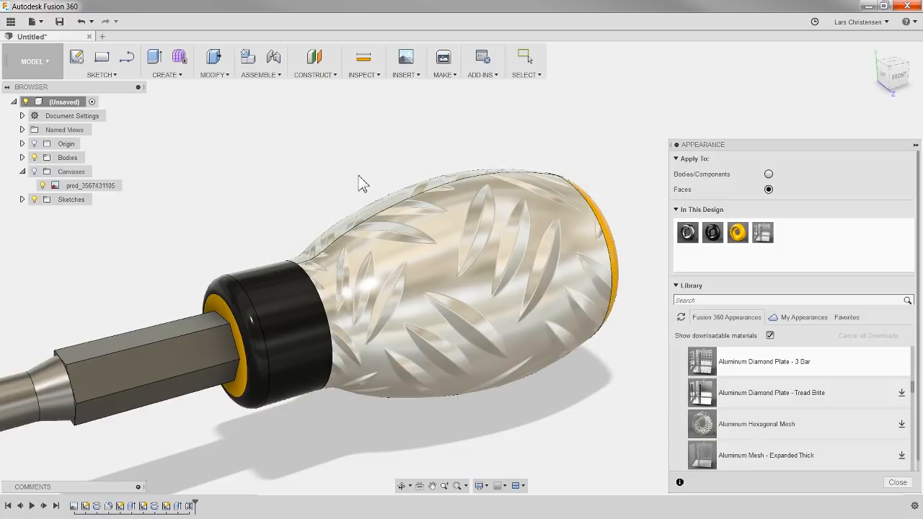
pyautogui.keyDown('shift'); pyautogui.moveTo(407, 159); pyautogui.dragTo(425, 177, button='middle'); pyautogui.keyUp('shift')
pyautogui.scroll(-2, 479, 211)
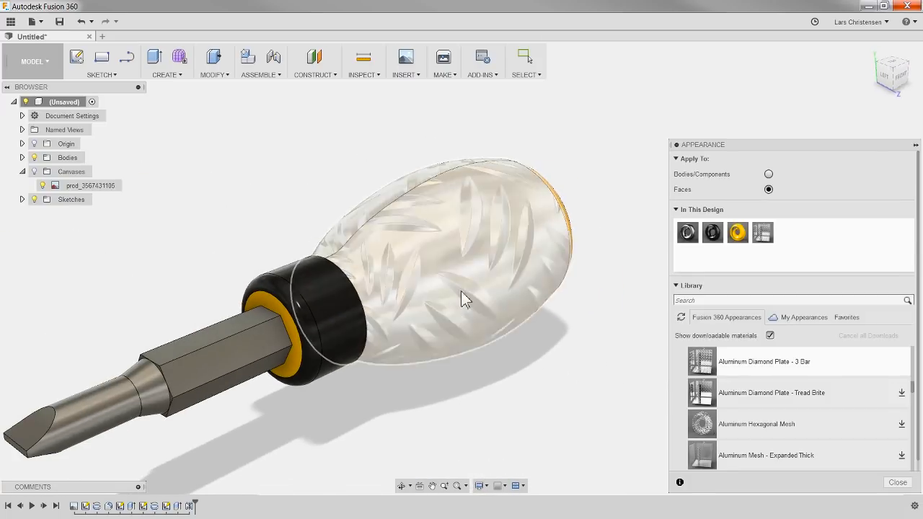
# Step: Examine the relief pattern image in the advanced settings of the Aluminum Diamond Plate - 3 Bar appearance and cancel the Material Editor
pyautogui.rightClick(764, 236)
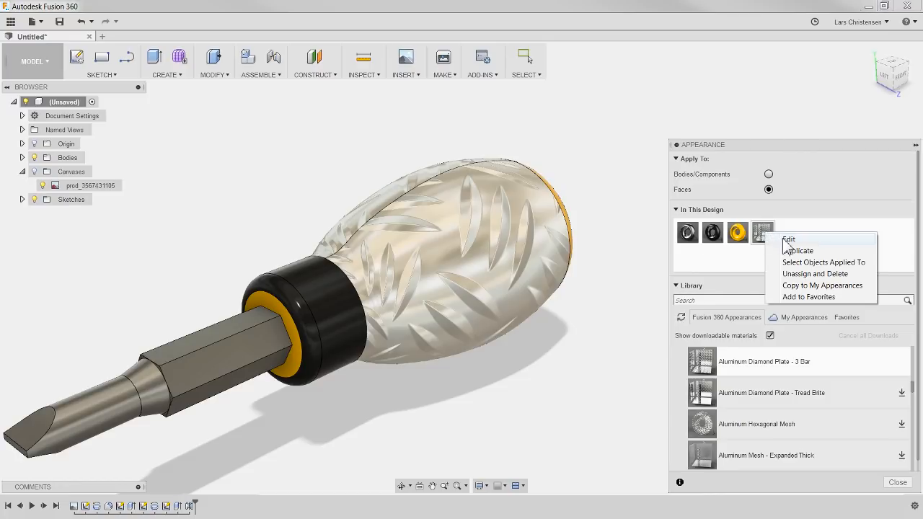
pyautogui.click(787, 239)
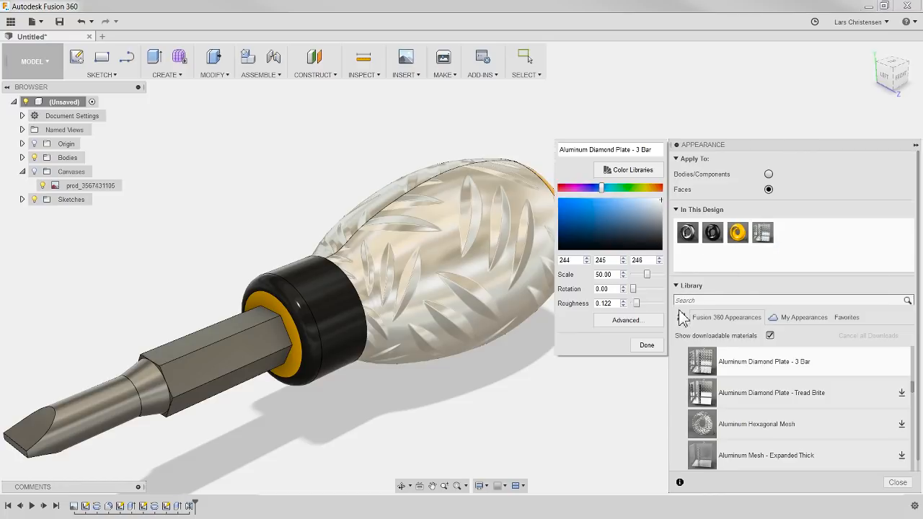
pyautogui.click(626, 321)
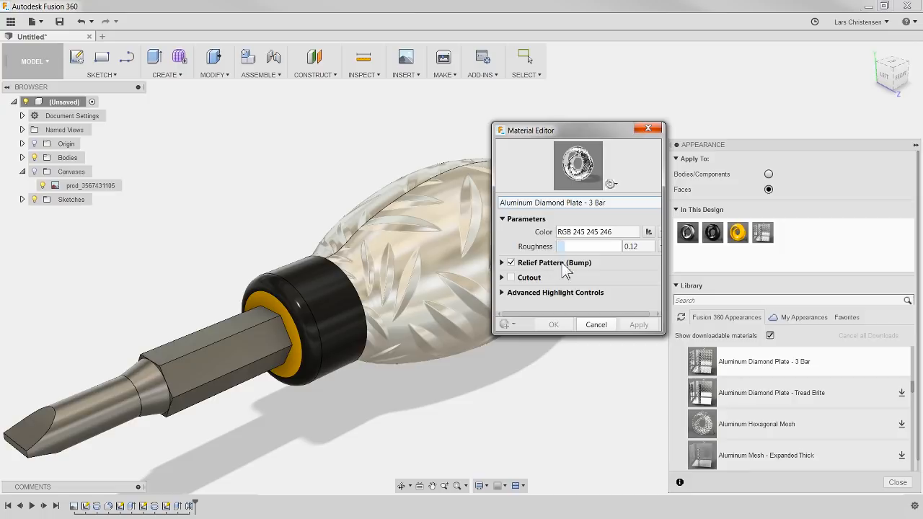
pyautogui.click(503, 263)
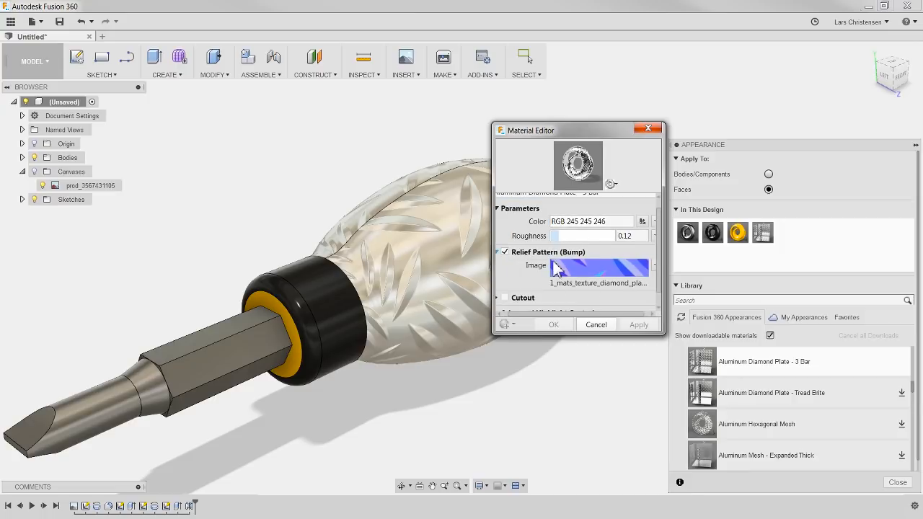
pyautogui.click(615, 324)
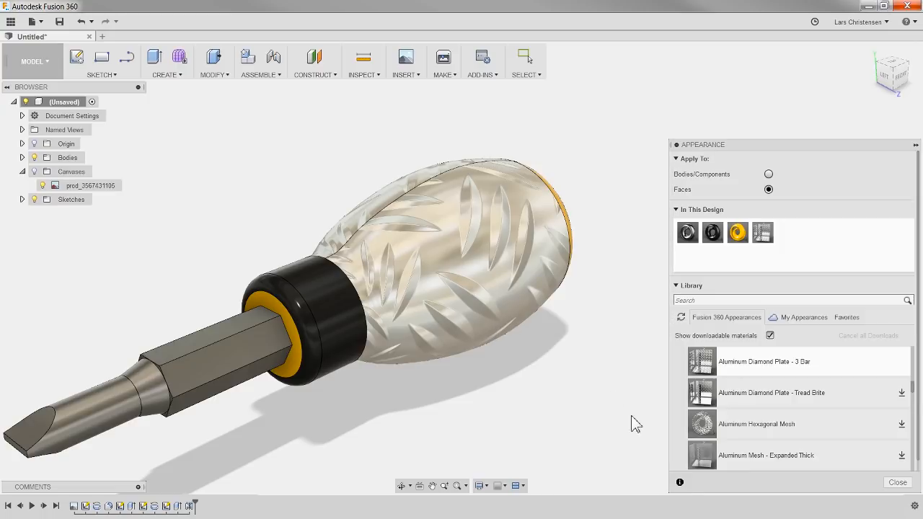
# Step: Inspect the textured handle, review the diamond plate's advanced material settings again, and leave them without changes
pyautogui.click(32, 61)
pyautogui.moveTo(519, 408)
pyautogui.keyDown('shift'); pyautogui.mouseDown(button='middle')
pyautogui.moveTo(562, 383)
pyautogui.moveTo(469, 379)
pyautogui.moveTo(422, 341)
pyautogui.moveTo(480, 383)
pyautogui.moveTo(524, 391)
pyautogui.moveTo(524, 407)
pyautogui.mouseUp(button='middle'); pyautogui.keyUp('shift')
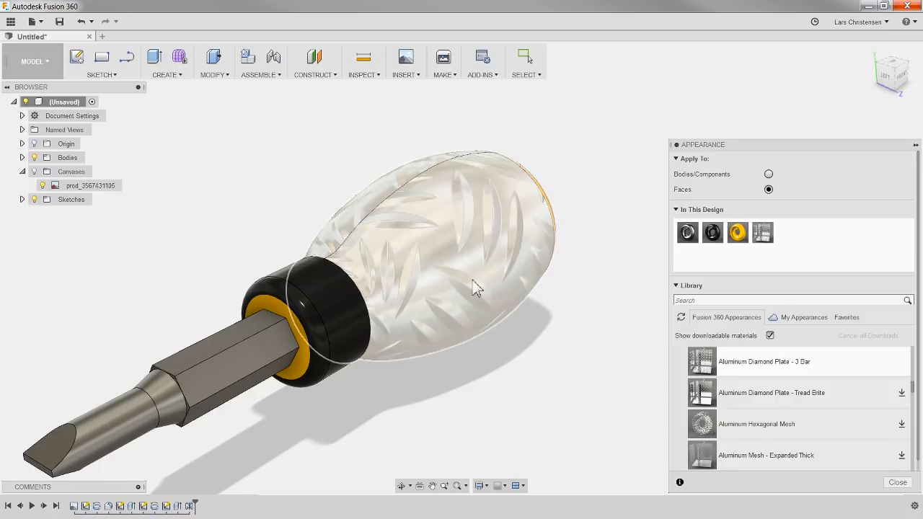
pyautogui.rightClick(769, 232)
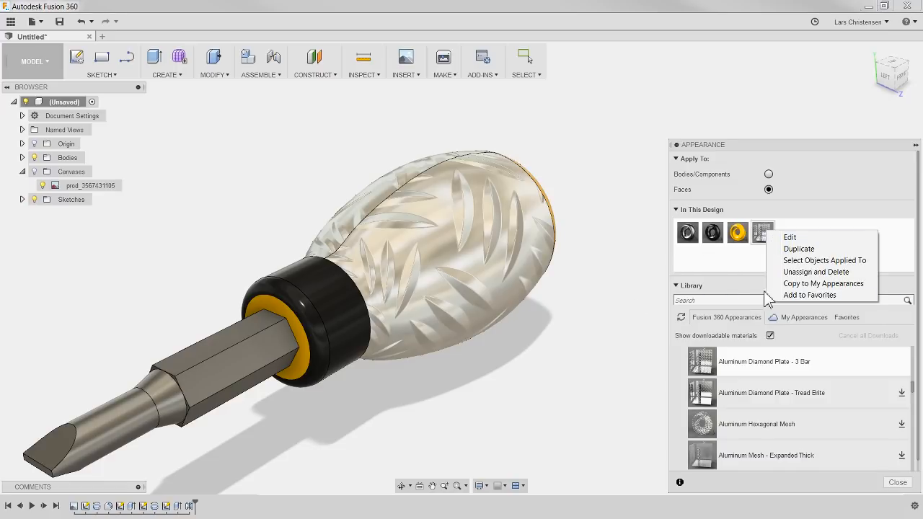
pyautogui.click(792, 238)
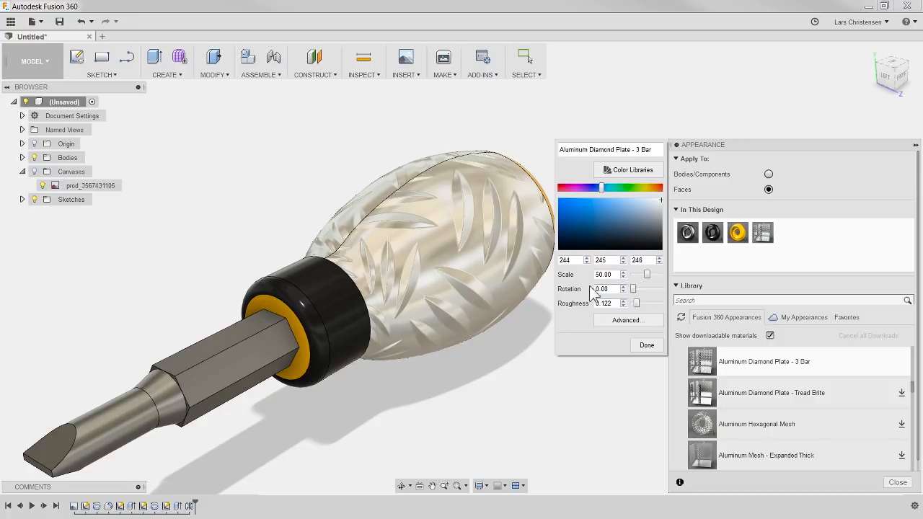
pyautogui.click(610, 321)
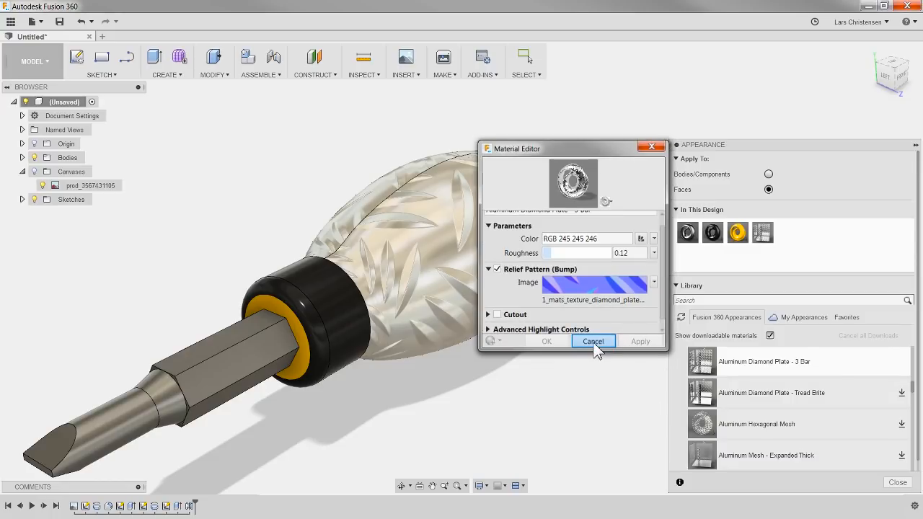
pyautogui.click(593, 343)
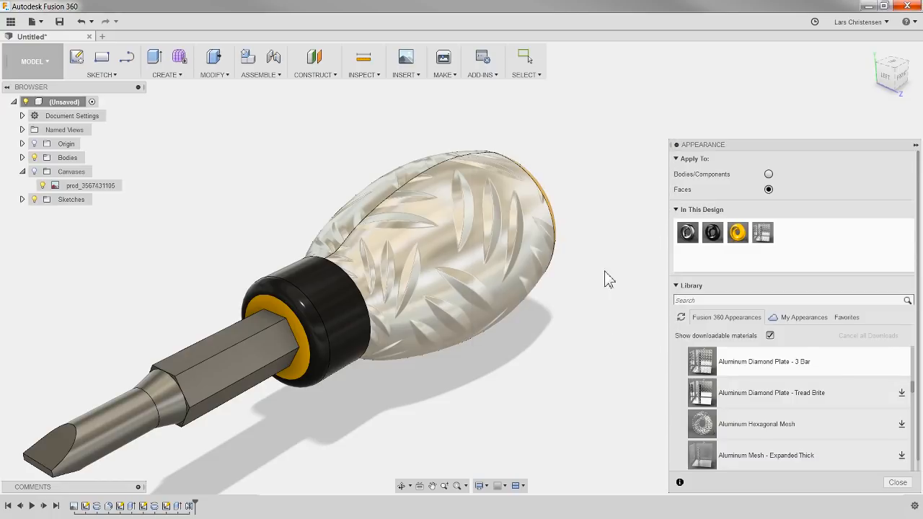
# Step: Unassign and delete the diamond plate appearance, reapply the glossy black plastic to the handle's main face, and close the appearance settings
pyautogui.rightClick(764, 232)
pyautogui.click(797, 273)
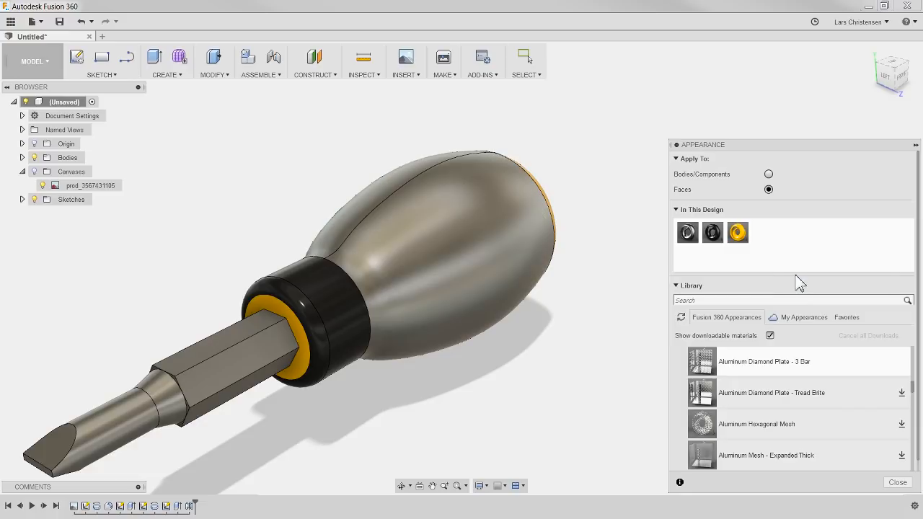
pyautogui.moveTo(716, 231); pyautogui.dragTo(497, 256)
pyautogui.click(897, 482)
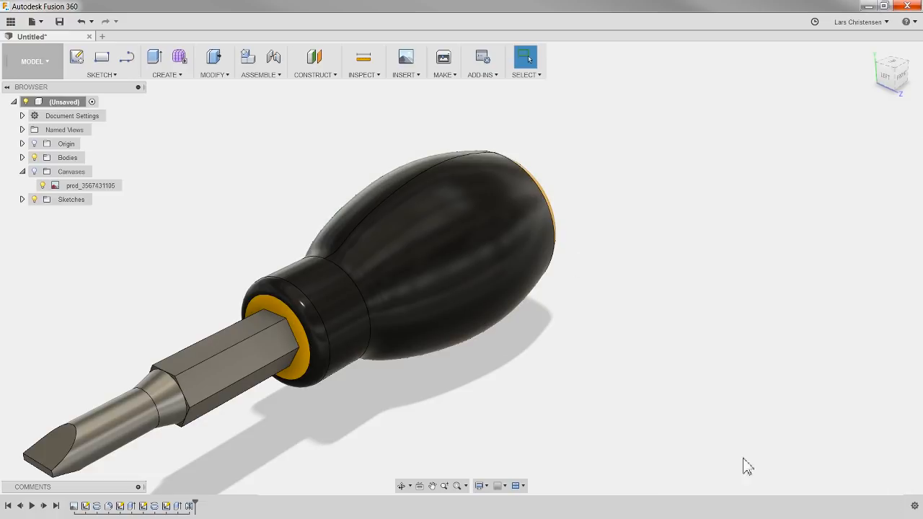
# Step: Examine the finished screwdriver from the handle's yellow end and from the tip, and list the available assembly commands
pyautogui.keyDown('shift'); pyautogui.moveTo(364, 377); pyautogui.dragTo(556, 357, button='middle'); pyautogui.keyUp('shift')
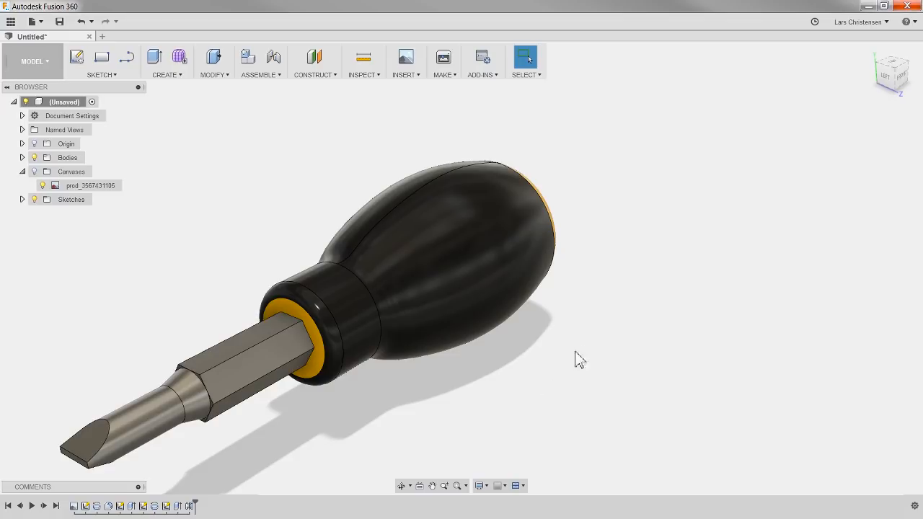
pyautogui.keyDown('shift'); pyautogui.moveTo(575, 359); pyautogui.dragTo(371, 404, button='middle'); pyautogui.keyUp('shift')
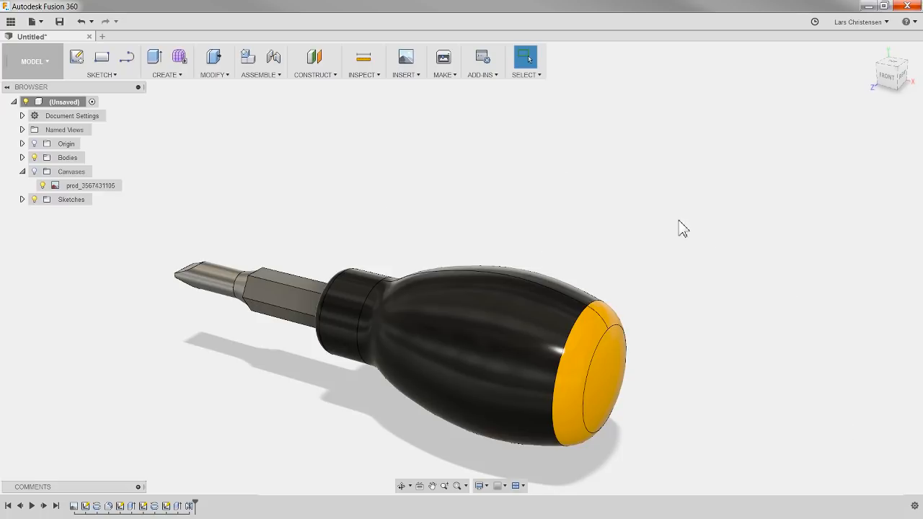
pyautogui.scroll(1, 343, 384)
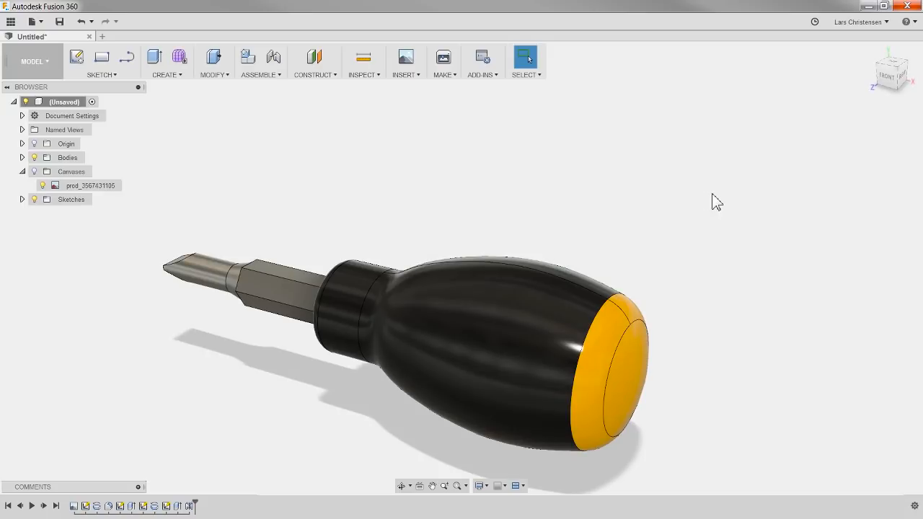
pyautogui.scroll(-2, 643, 144)
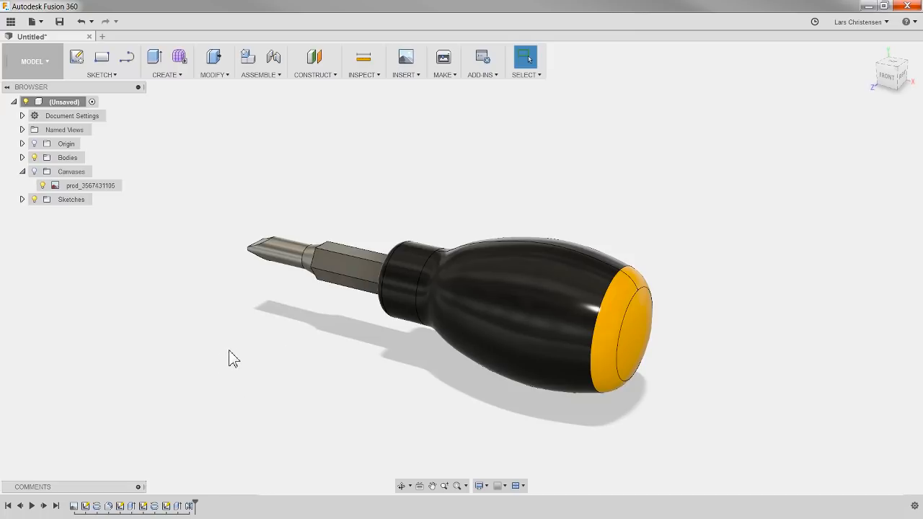
pyautogui.keyDown('shift'); pyautogui.moveTo(226, 356); pyautogui.dragTo(274, 368, button='middle'); pyautogui.keyUp('shift')
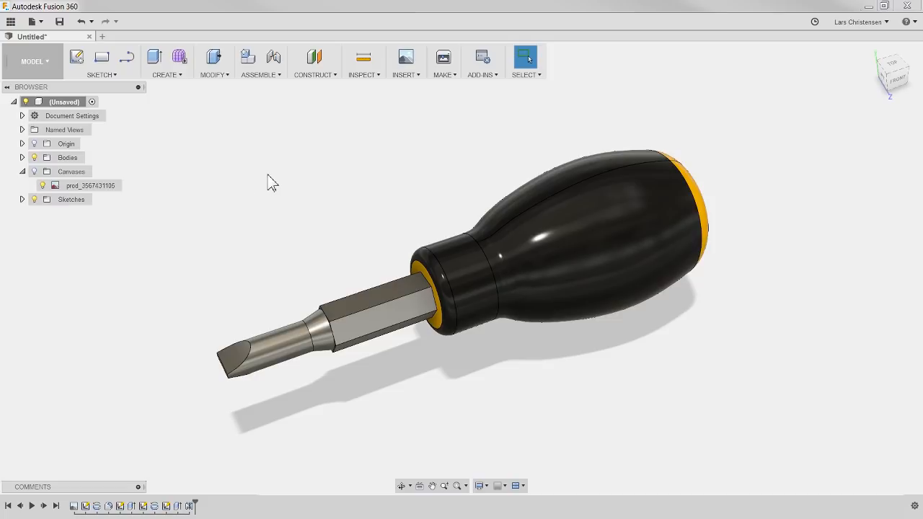
pyautogui.click(250, 78)
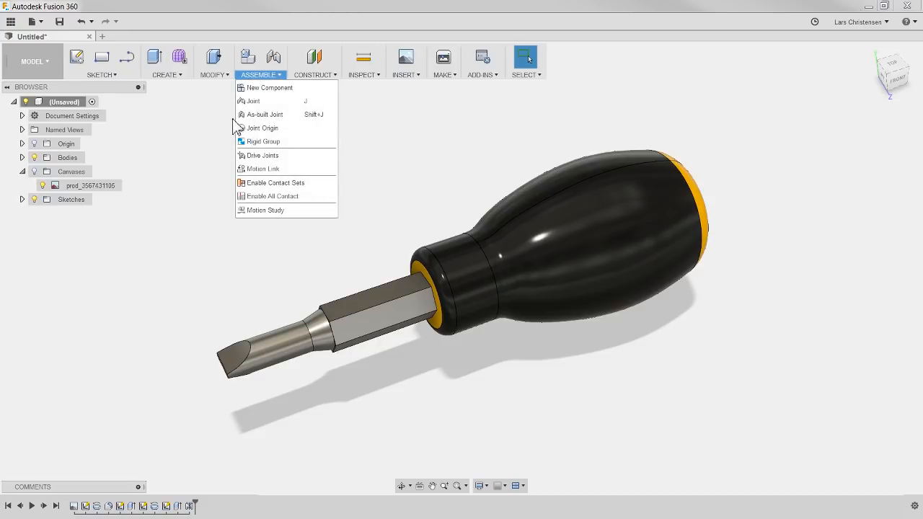